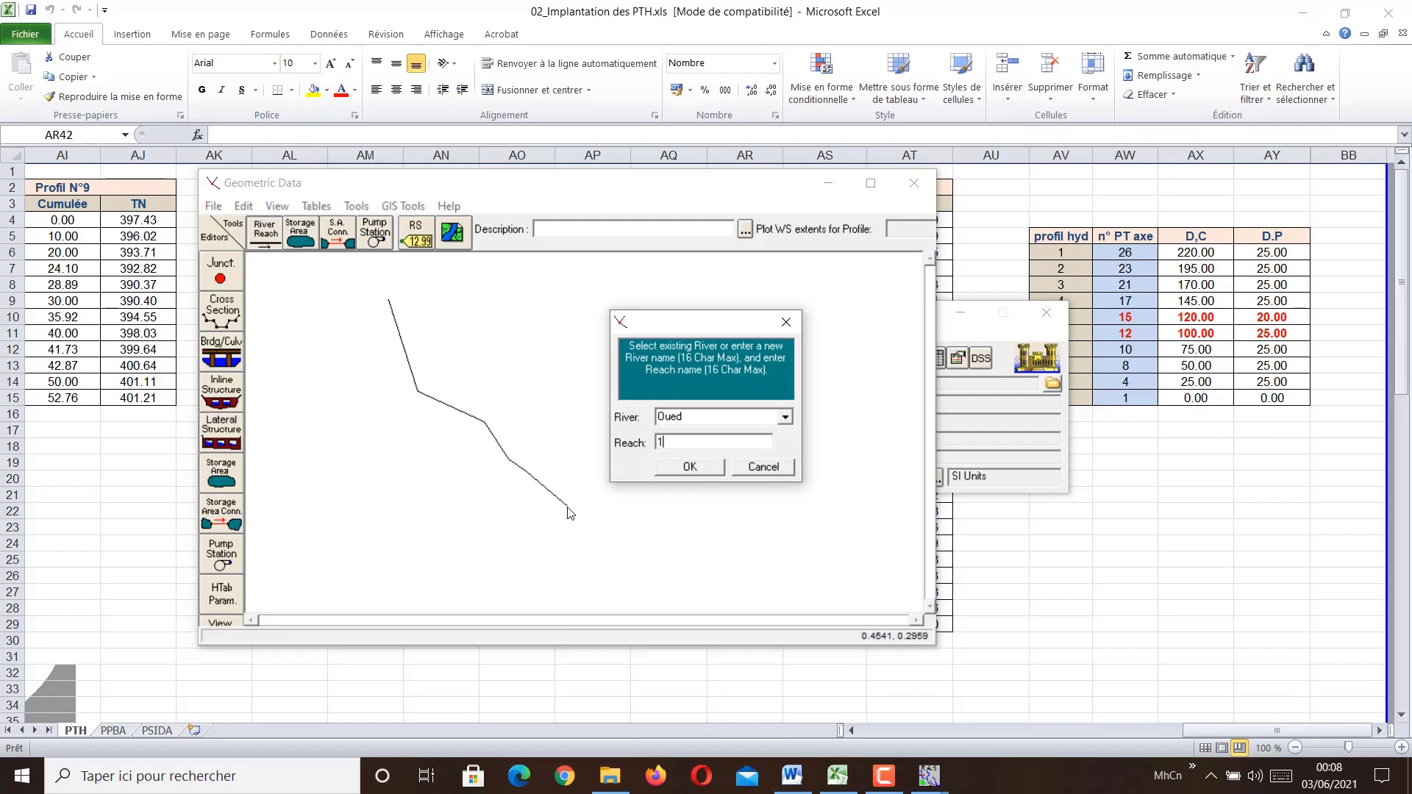
Step: Name the drawn river Oued with reach 1, and copy the Lit Oued profile's x and y coordinates from the Excel sheet
click(660, 471)
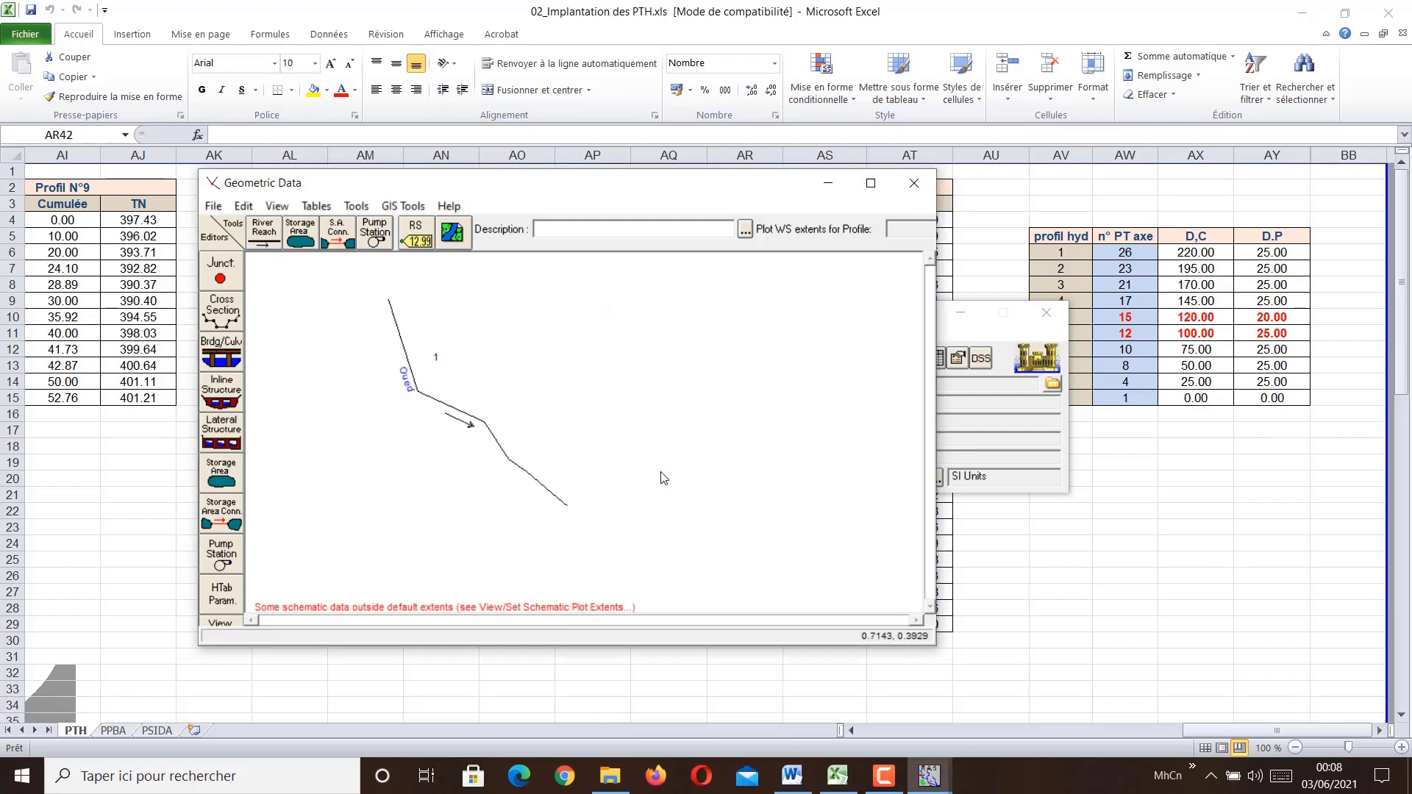
click(992, 542)
drag(813, 220, 911, 624)
key(ctrl+c)
Step: Switch to HEC-RAS's Geometric Data window and replace the Oued reach line's schematic points with the copied x and y coordinates
mouse_move(936, 786)
click(1030, 647)
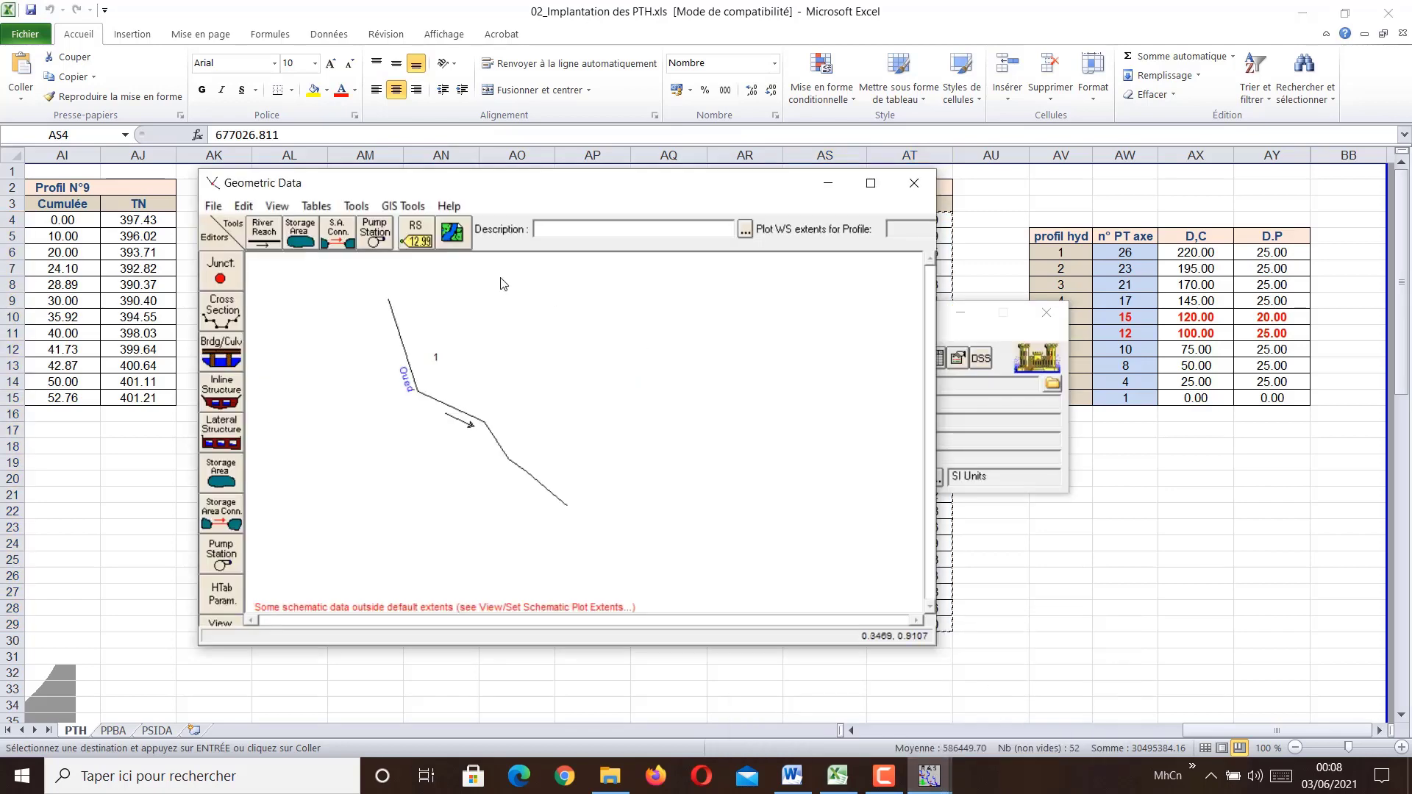
click(403, 206)
click(415, 225)
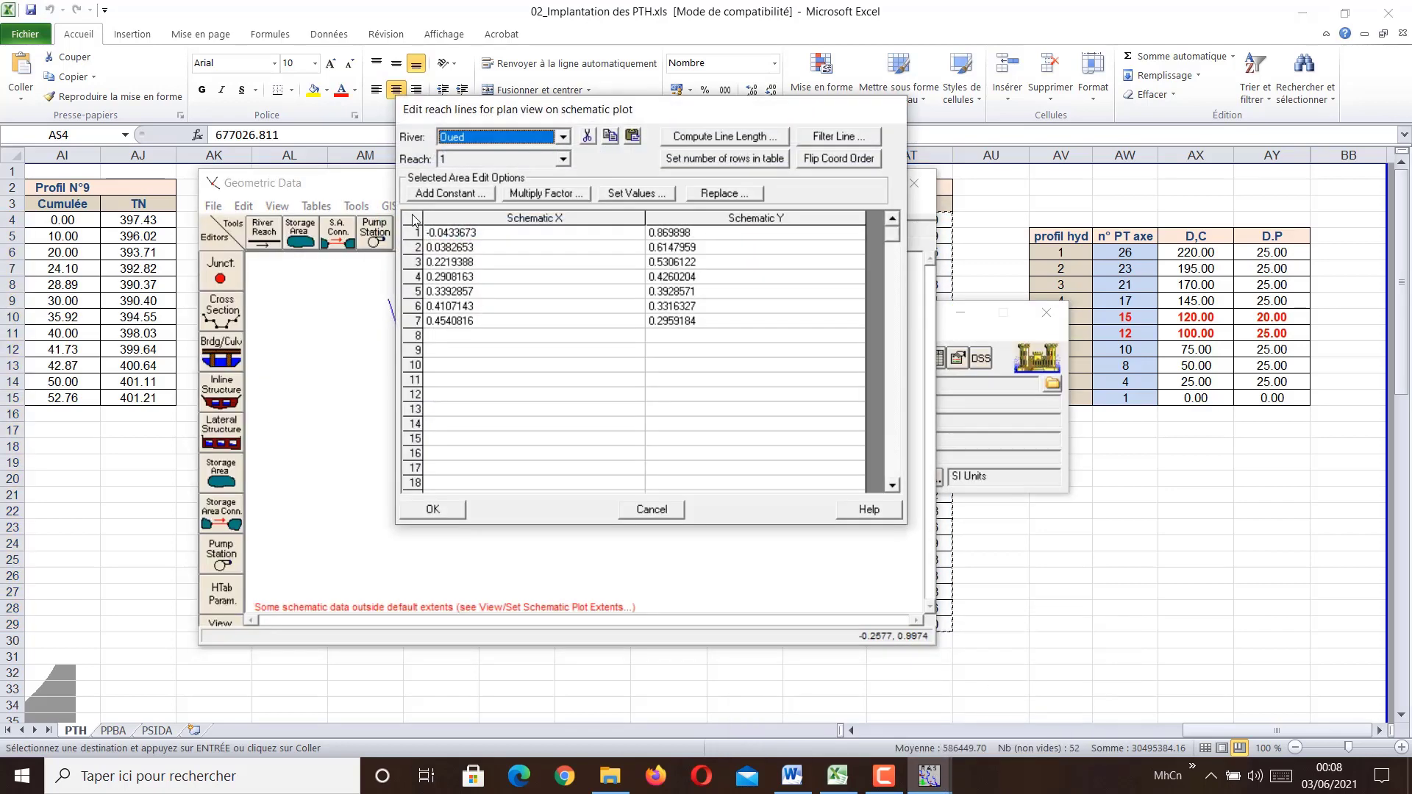
click(413, 219)
key(ctrl+v)
click(442, 514)
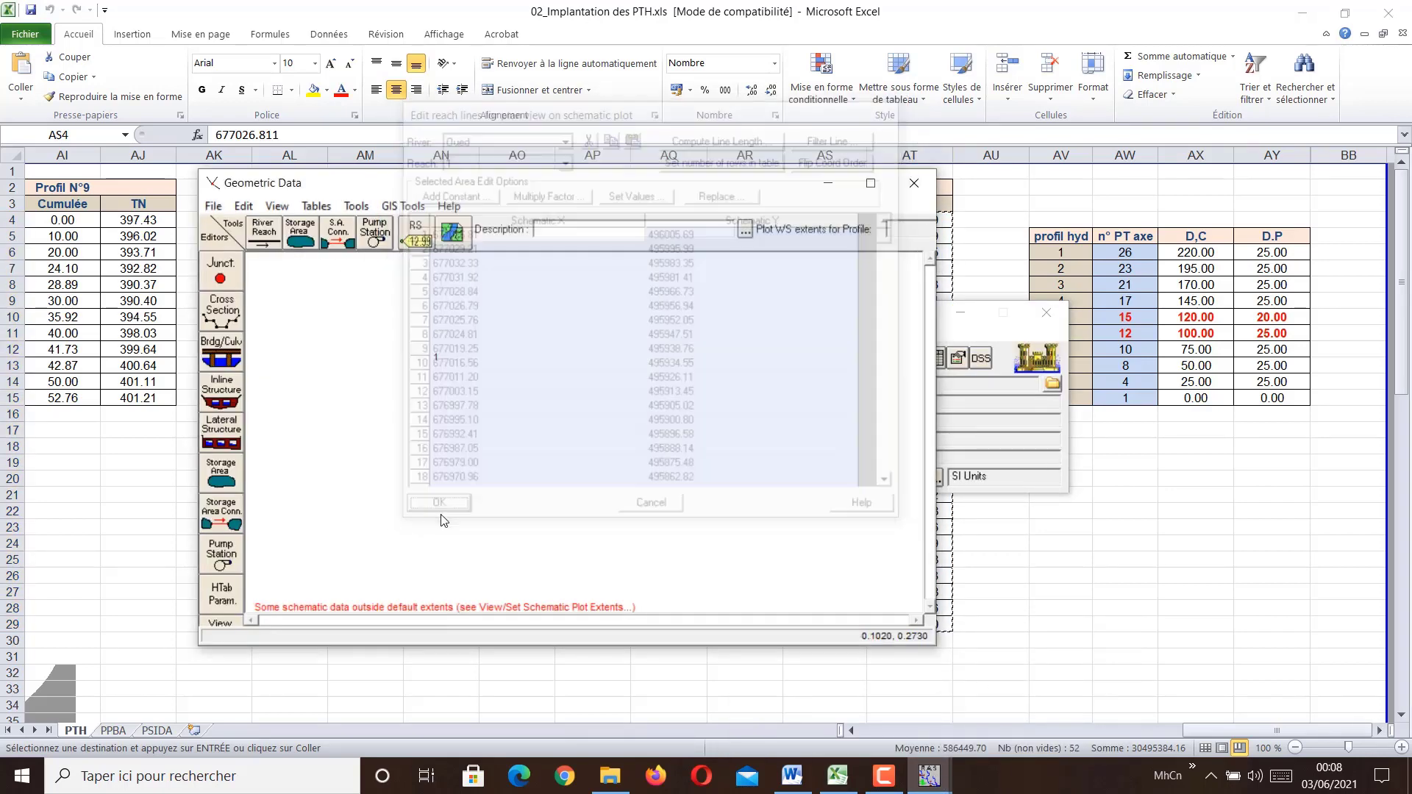
Step: Set the schematic plot extents to the computed data extents
right_click(449, 377)
click(510, 376)
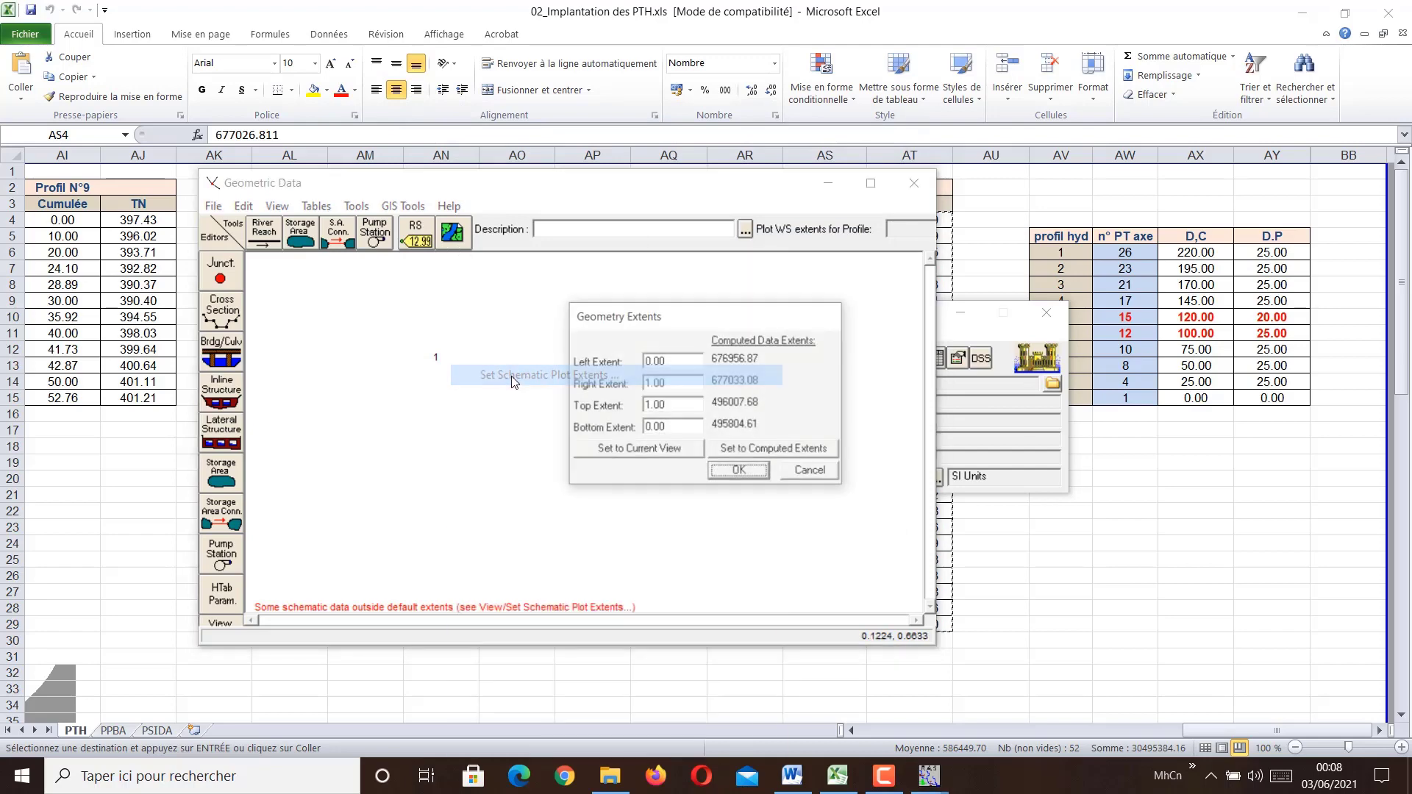
click(728, 448)
click(740, 470)
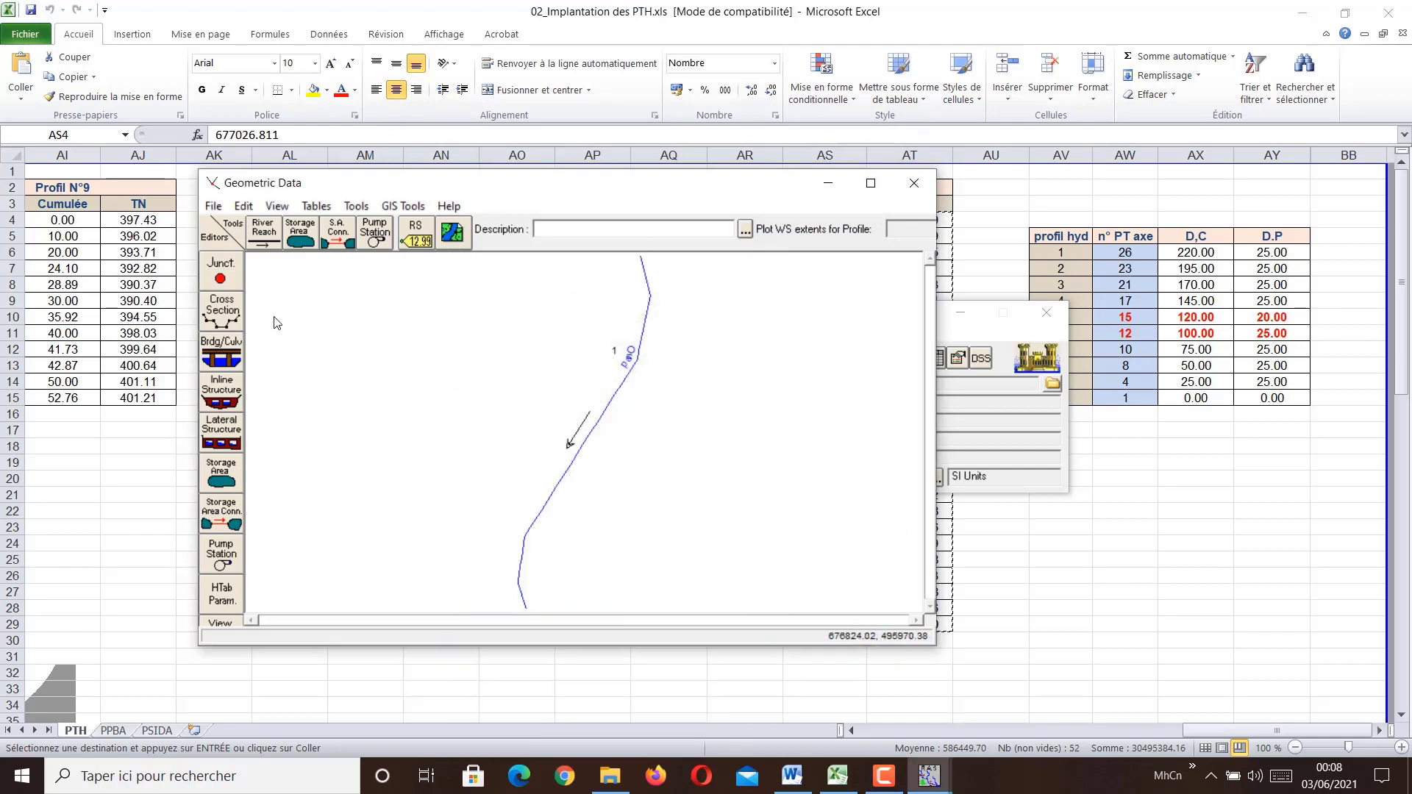
Step: Open the cross section editor and add a cross section at river station 220 with the description PT1
click(234, 301)
drag(515, 183, 375, 163)
click(174, 181)
click(191, 200)
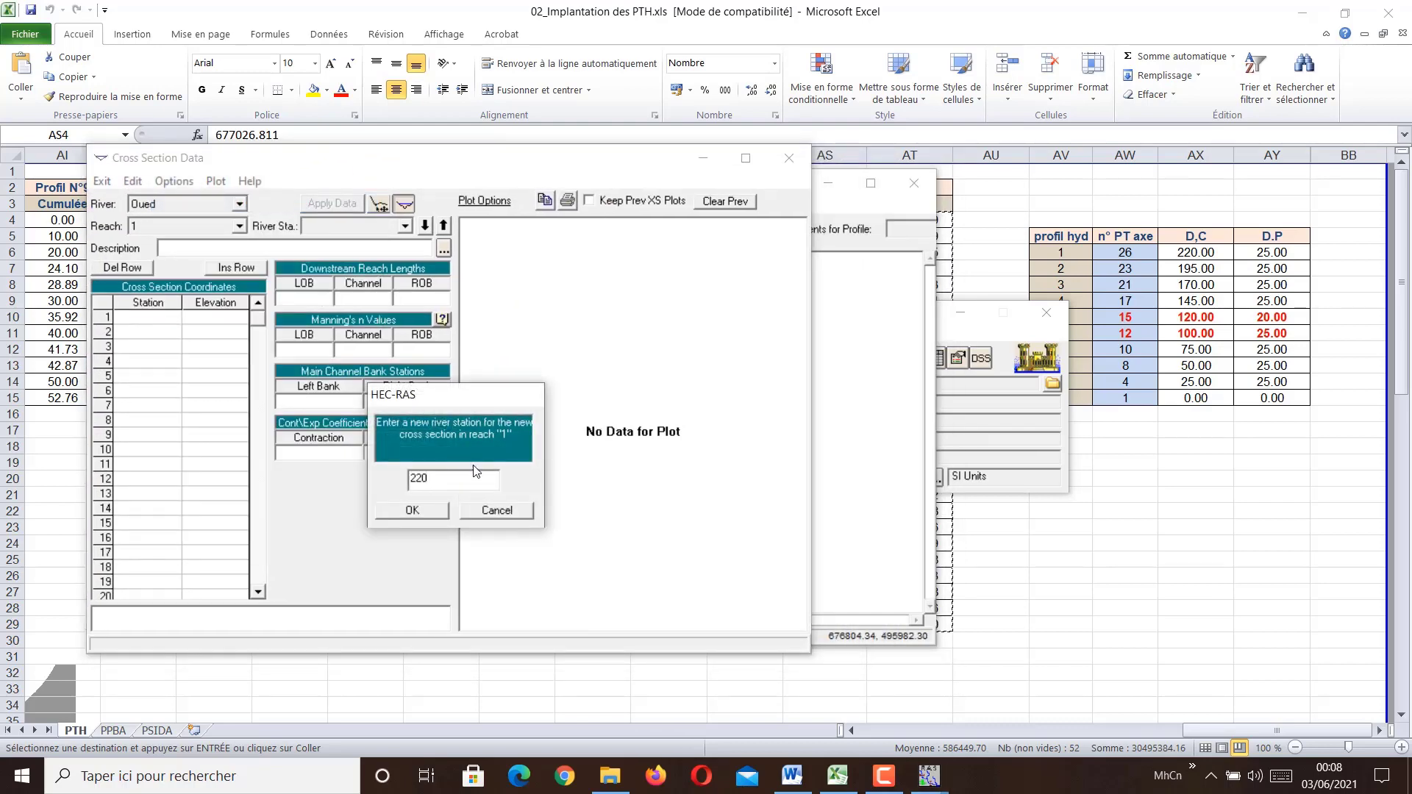
click(439, 513)
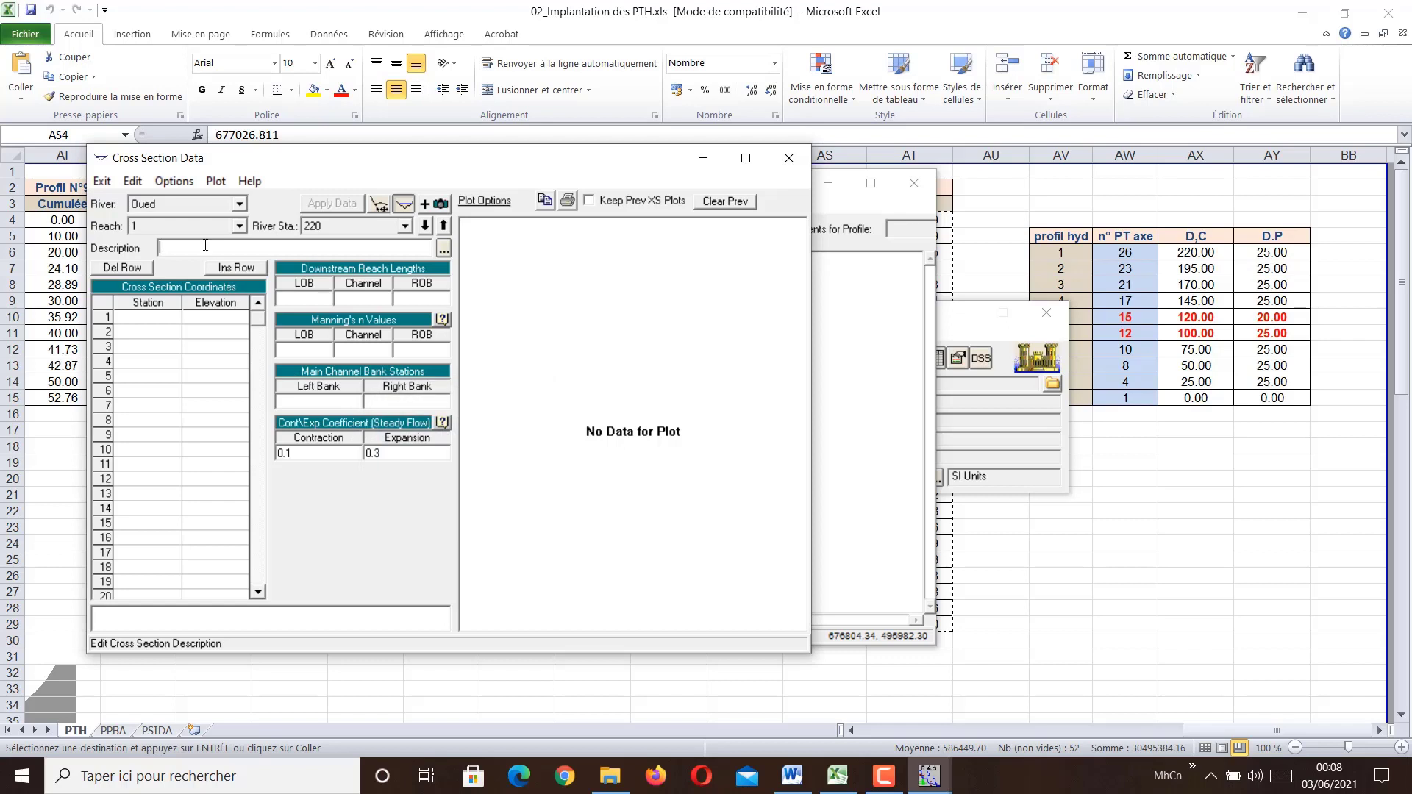
text(PT1)
Step: Set PT1's downstream reach lengths to 25 for LOB, Channel and ROB
click(294, 293)
text(25)
key(Tab)
text(25)
key(Tab)
text(25)
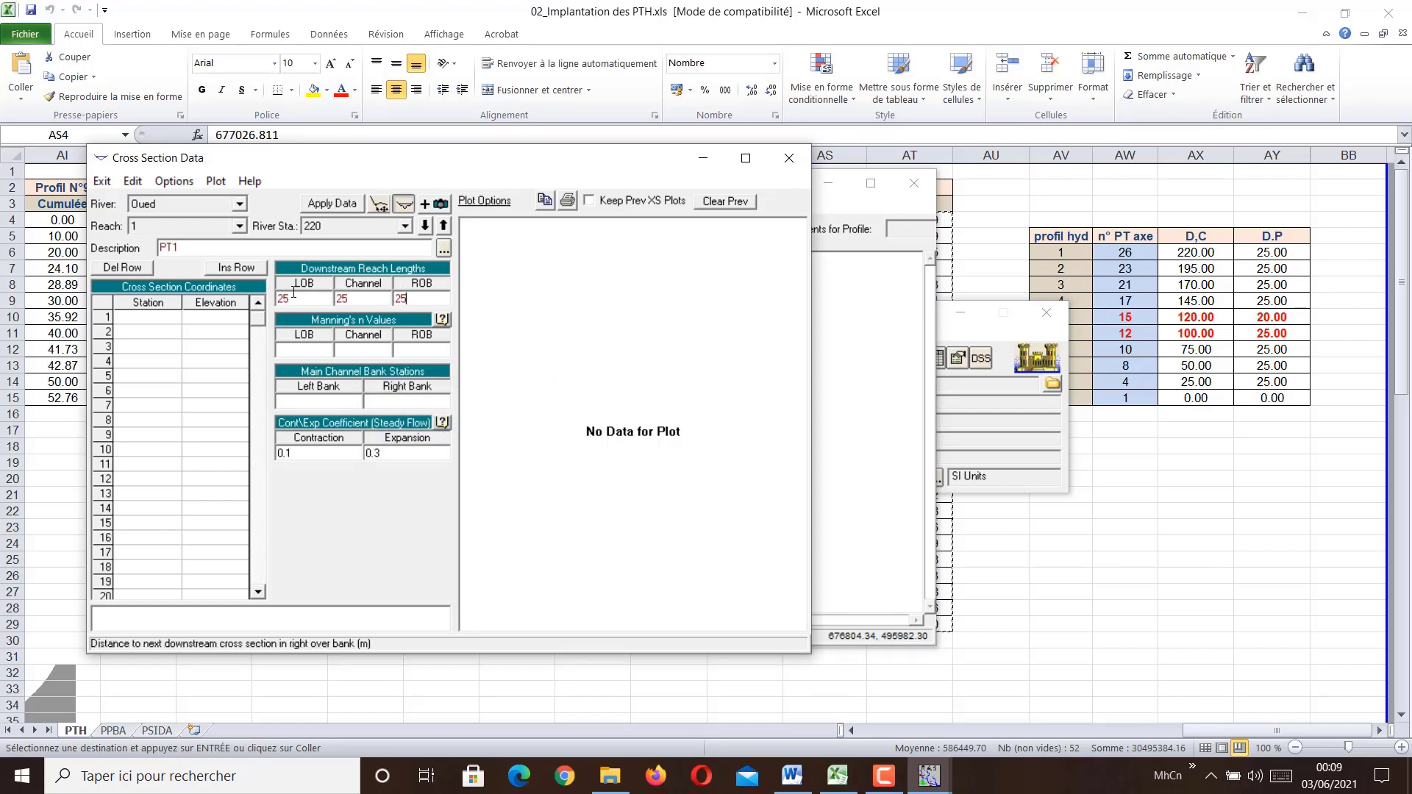
Step: Switch to Excel and copy the Cumulée and TN values of Profil N°1
click(838, 776)
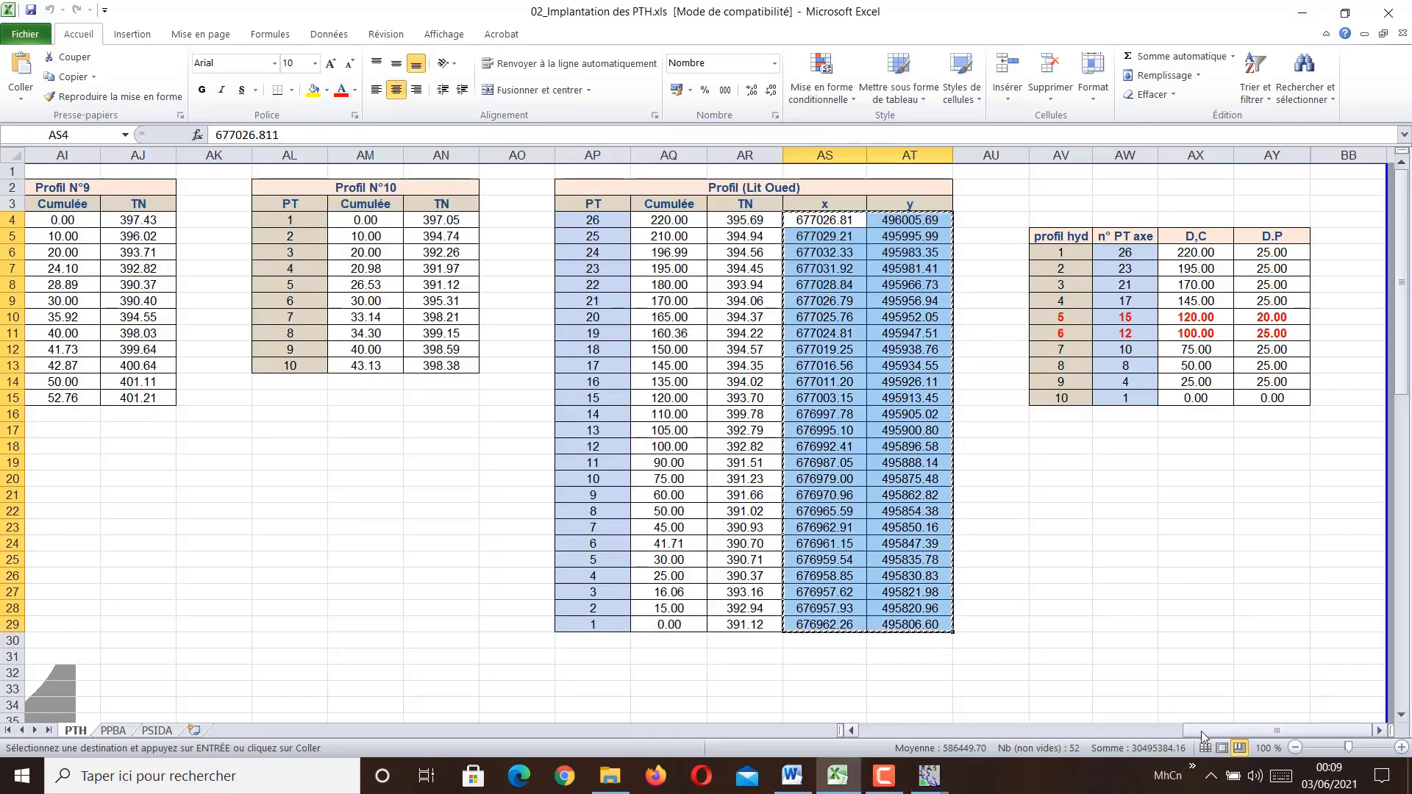
drag(1202, 731, 861, 732)
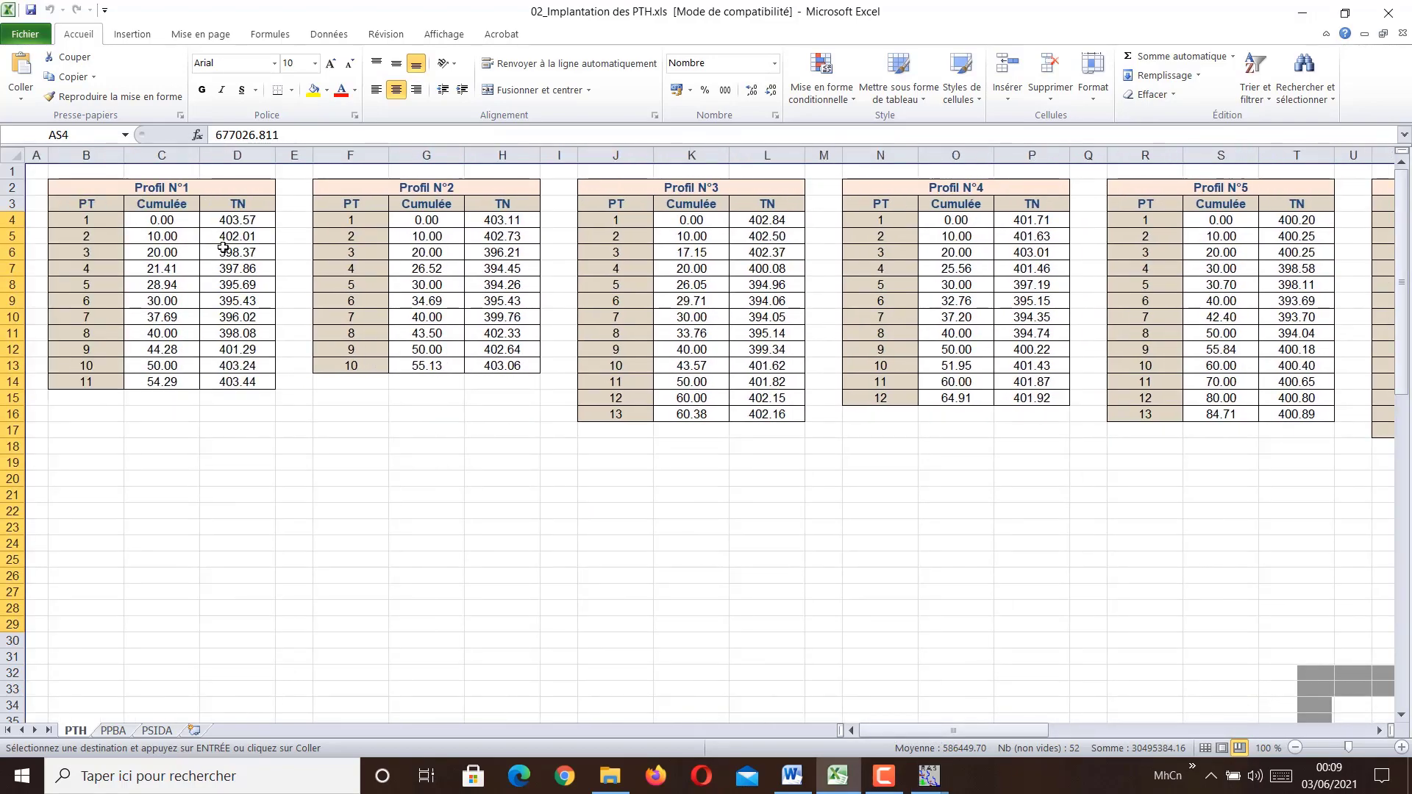
drag(180, 220, 242, 383)
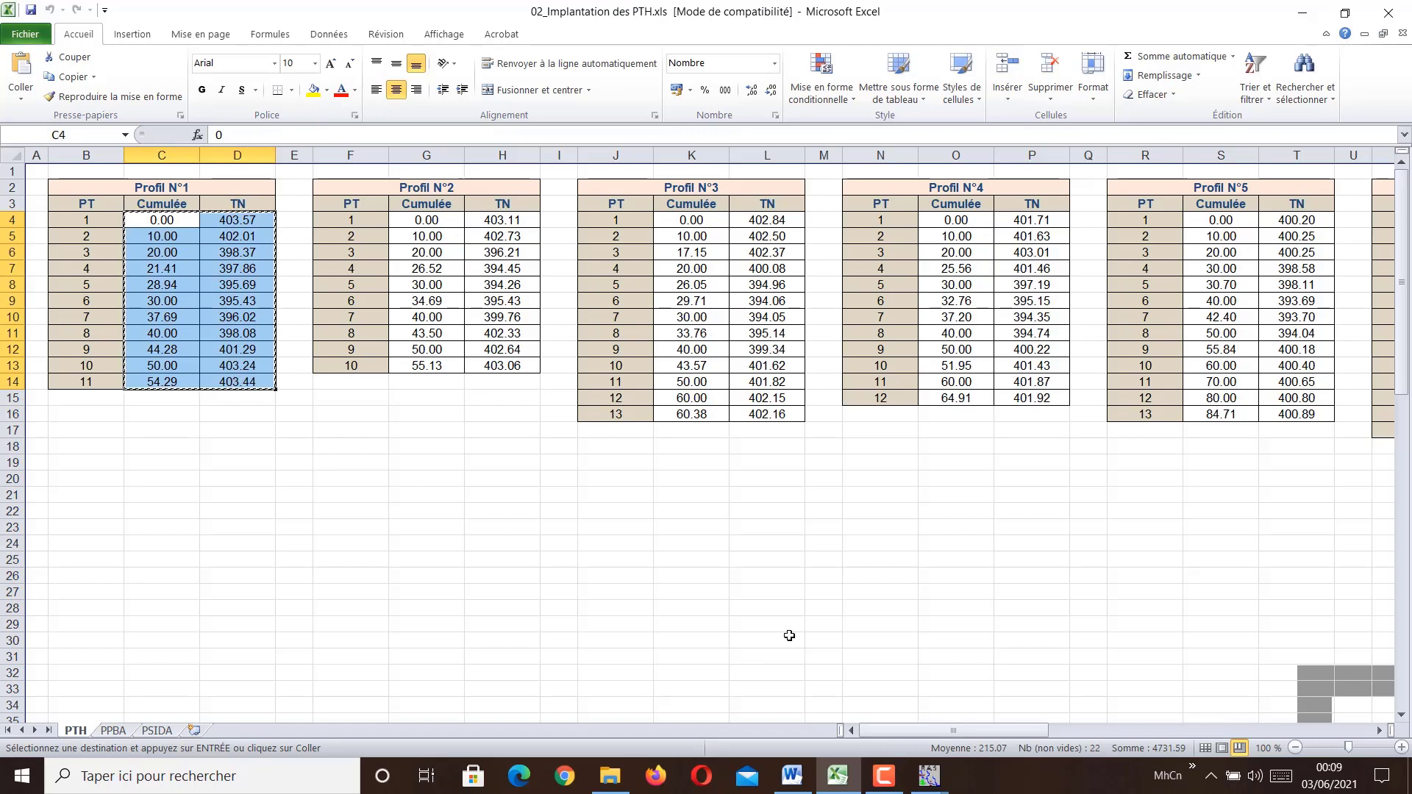
key(ctrl+c)
Step: Back in HEC-RAS, paste the Profil N°1 values as PT1's station and elevation coordinates and apply the data
mouse_move(929, 778)
click(1124, 691)
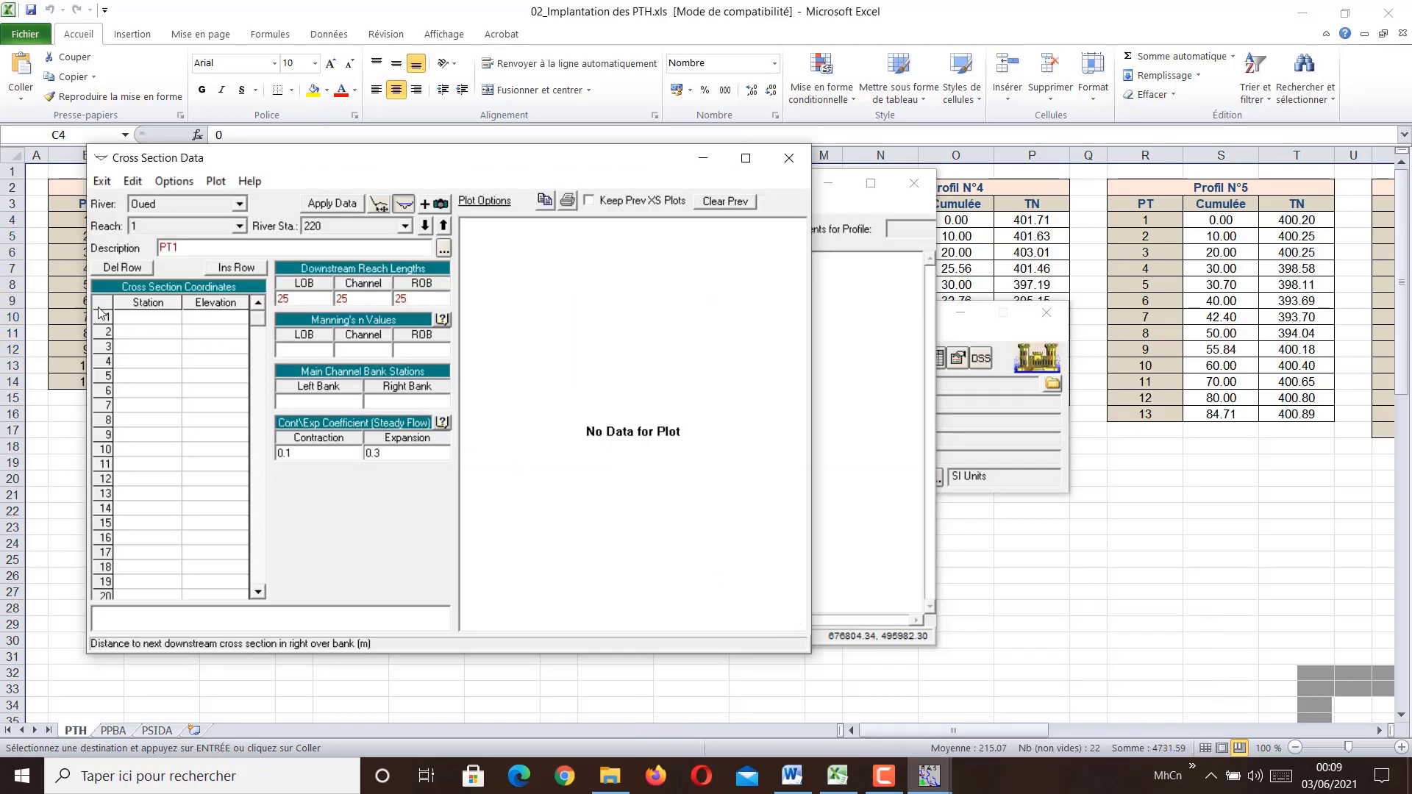
key(ctrl+v)
click(336, 206)
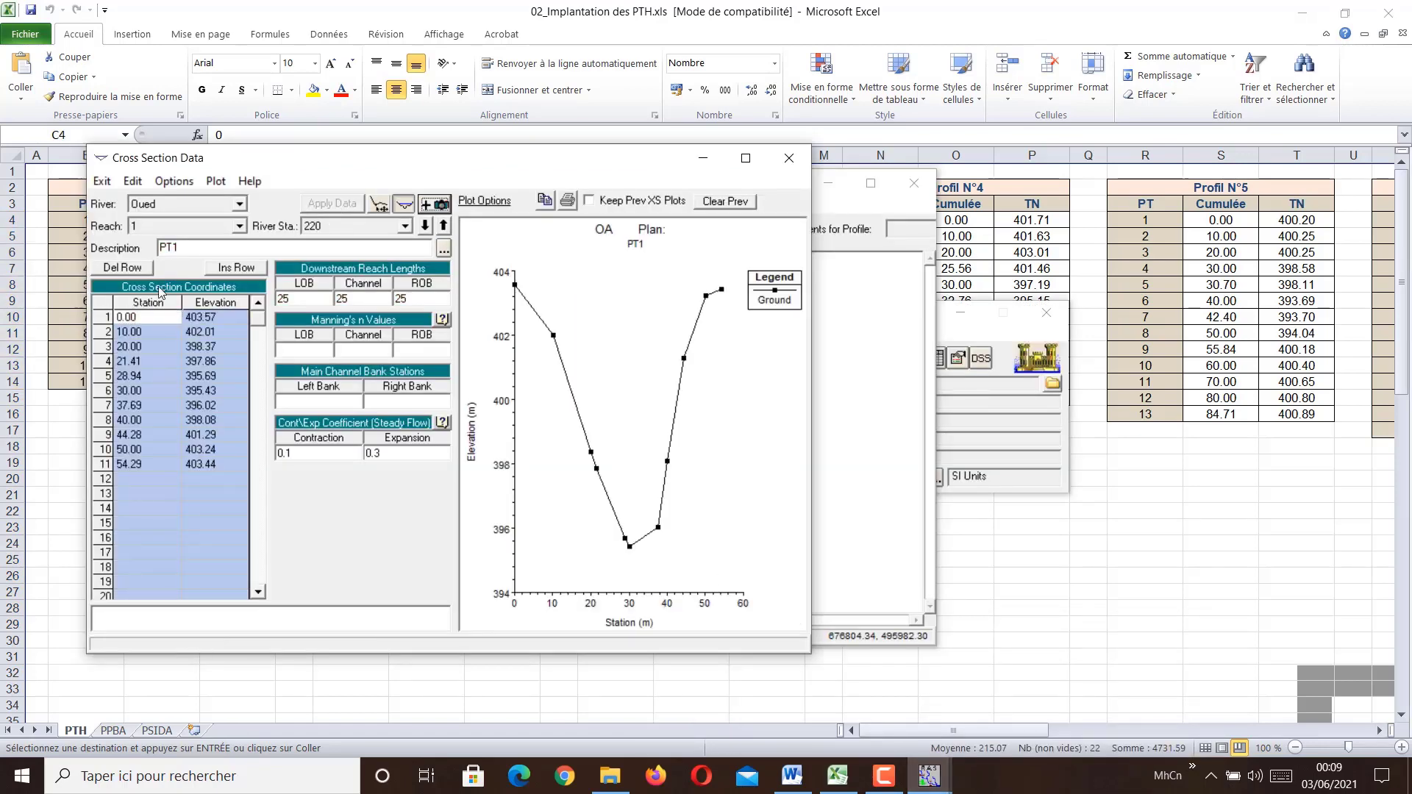
Step: Switch to Excel, copy the Cumulée and TN values of Profil N°2, and bring the profil hyd distance table into view
key(alt+Tab)
drag(435, 221, 508, 364)
key(ctrl+c)
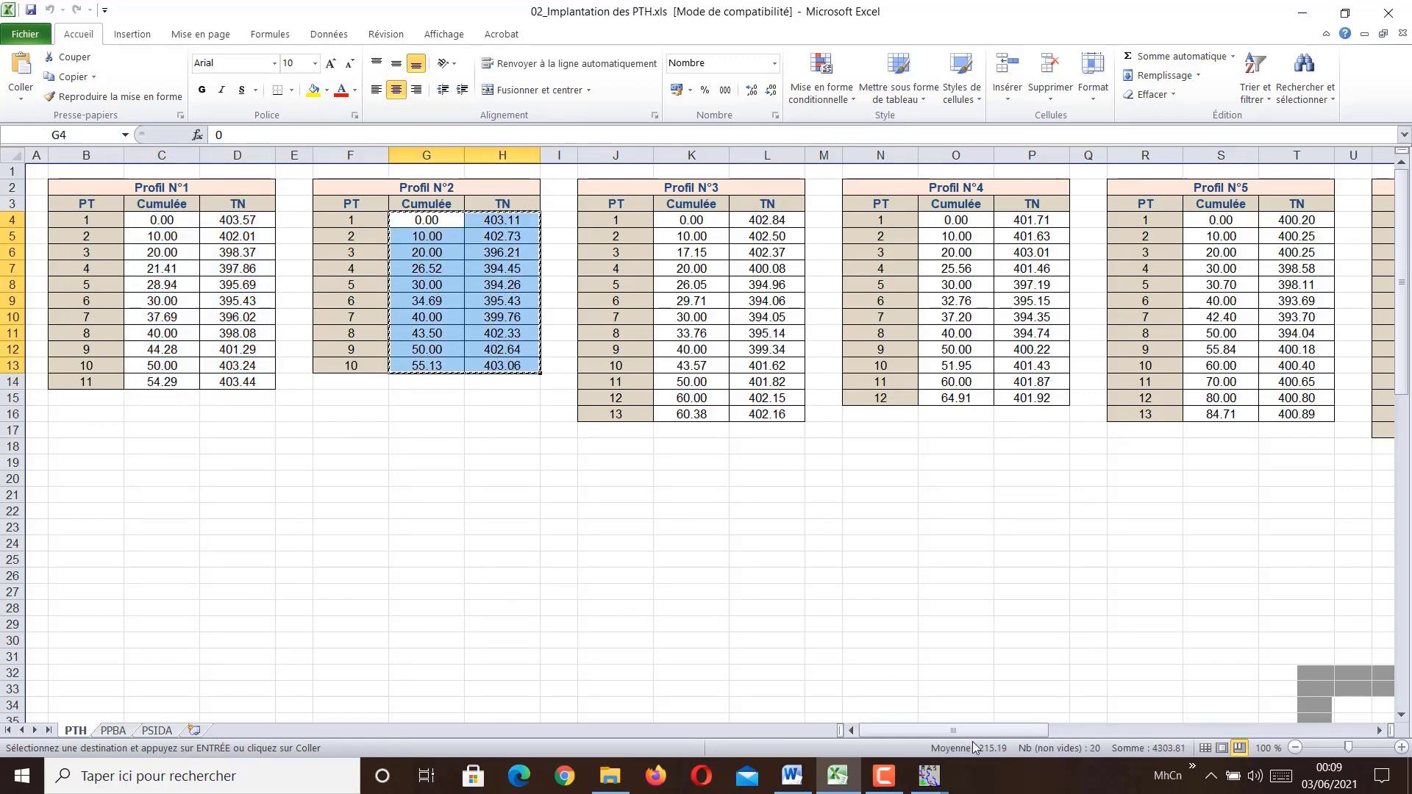
drag(986, 730, 1305, 736)
Step: Return to HEC-RAS's cross section editor and add a cross section at river station 195 with the description PT2
click(940, 784)
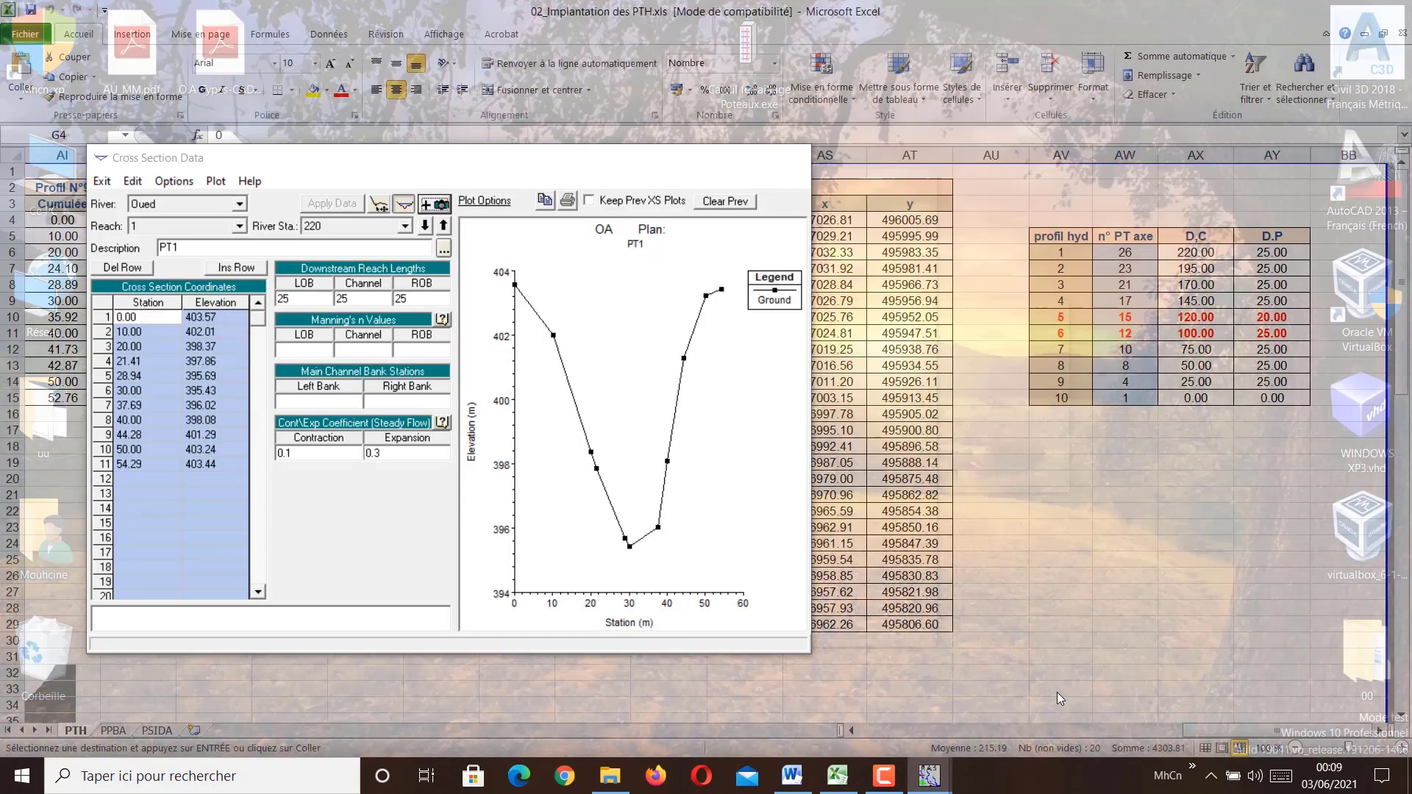
click(1057, 691)
click(195, 187)
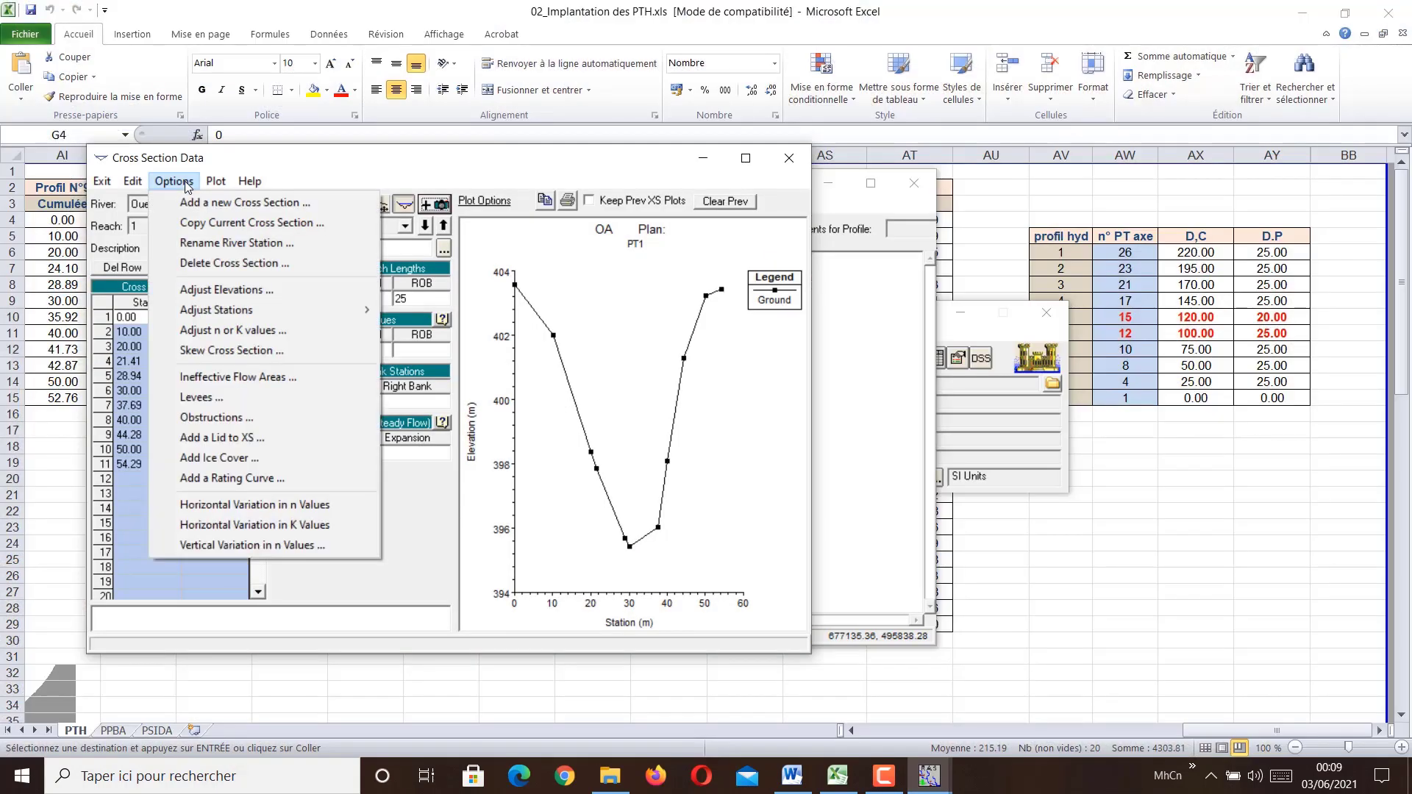
click(197, 202)
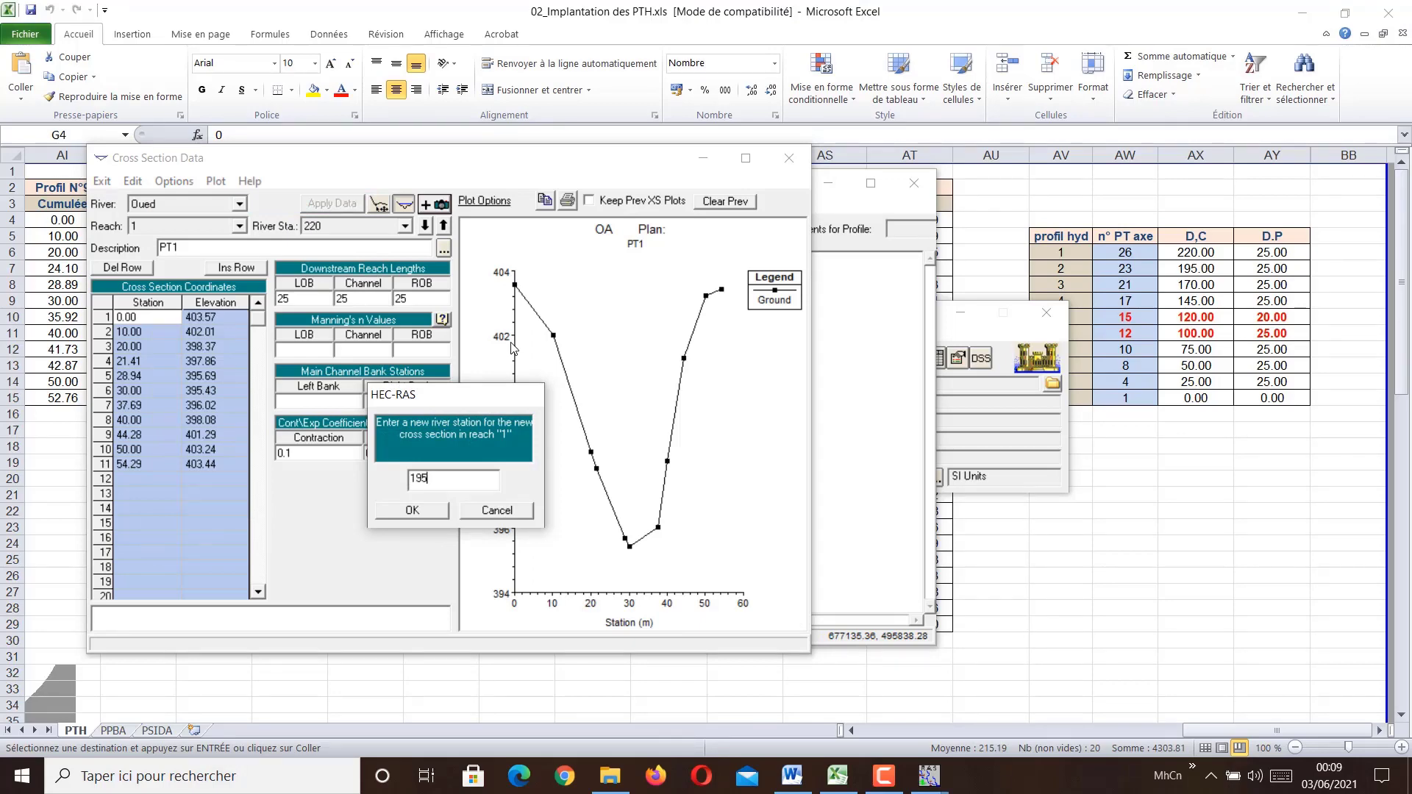
click(413, 510)
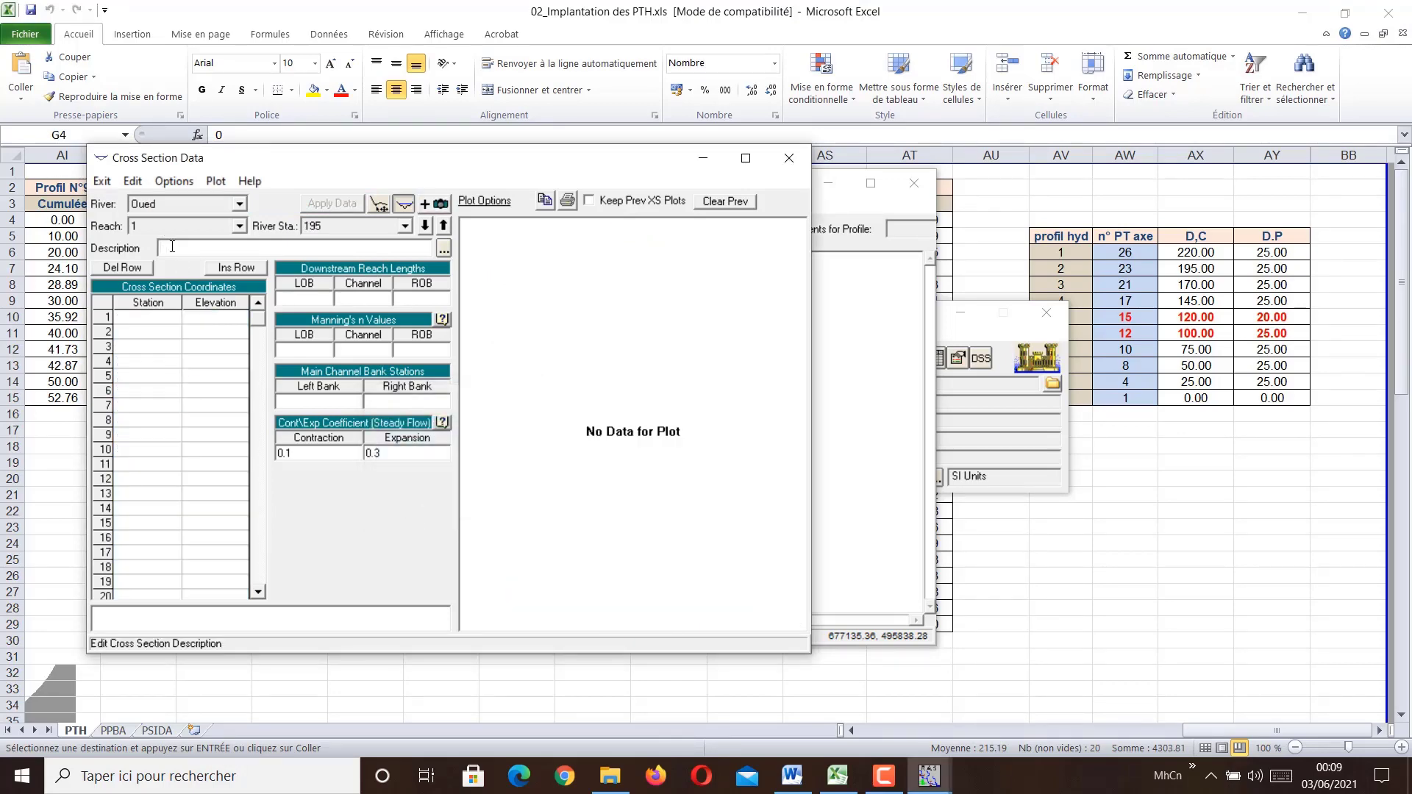
text(PT2)
Step: Paste the Profil N°2 values as PT2's coordinates, set all three downstream reach lengths to 25, and apply the data
click(101, 304)
key(ctrl+v)
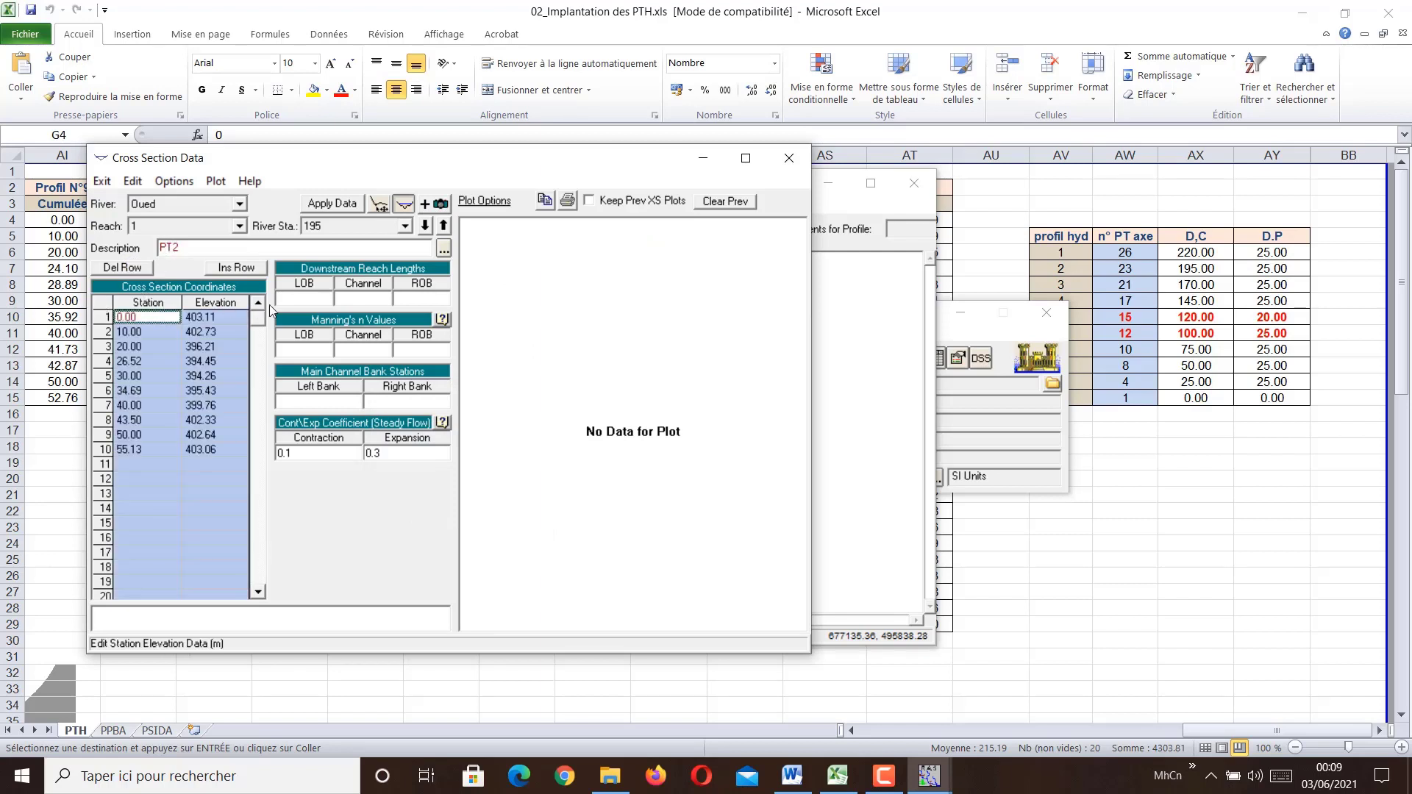
click(288, 298)
text(25)
key(Tab)
text(25)
key(Tab)
text(25)
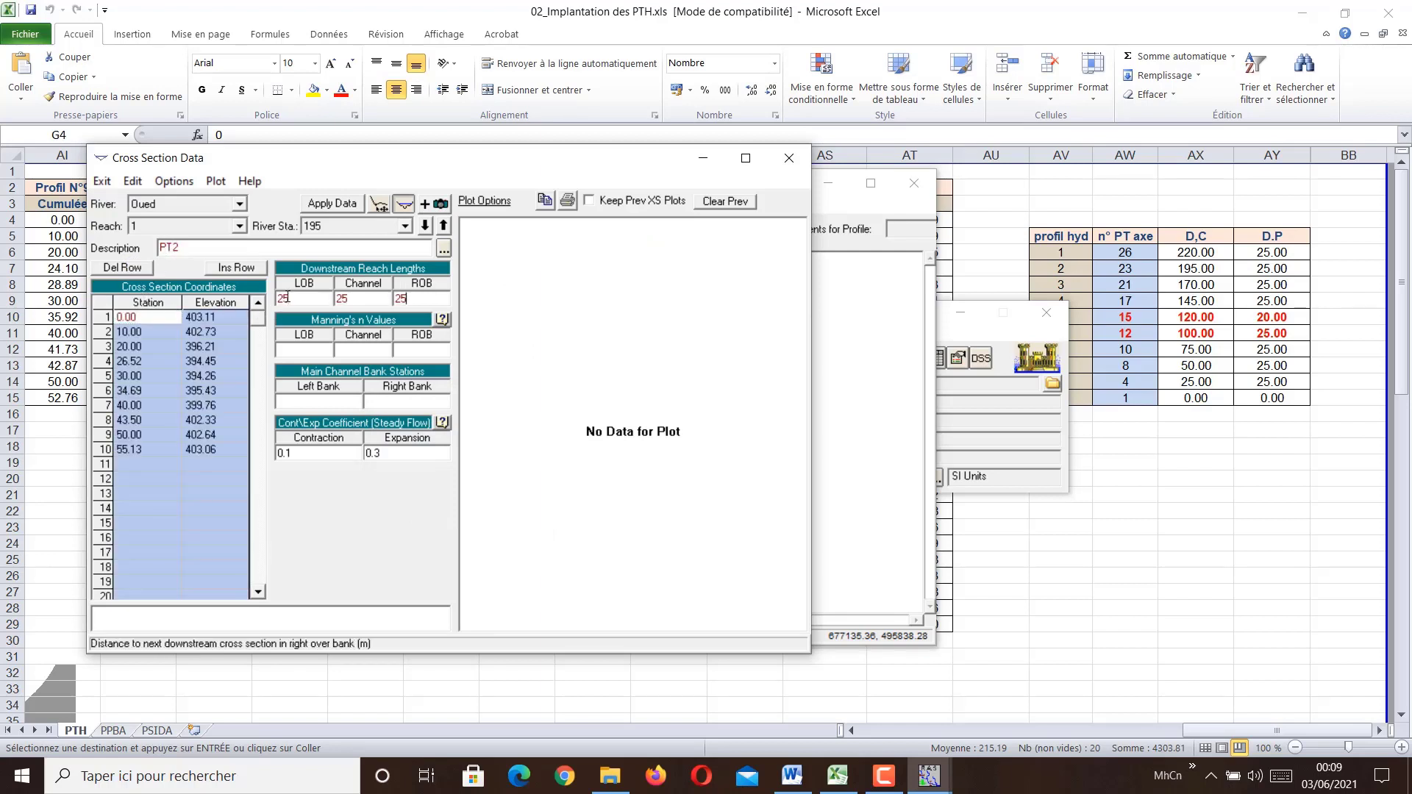
click(329, 204)
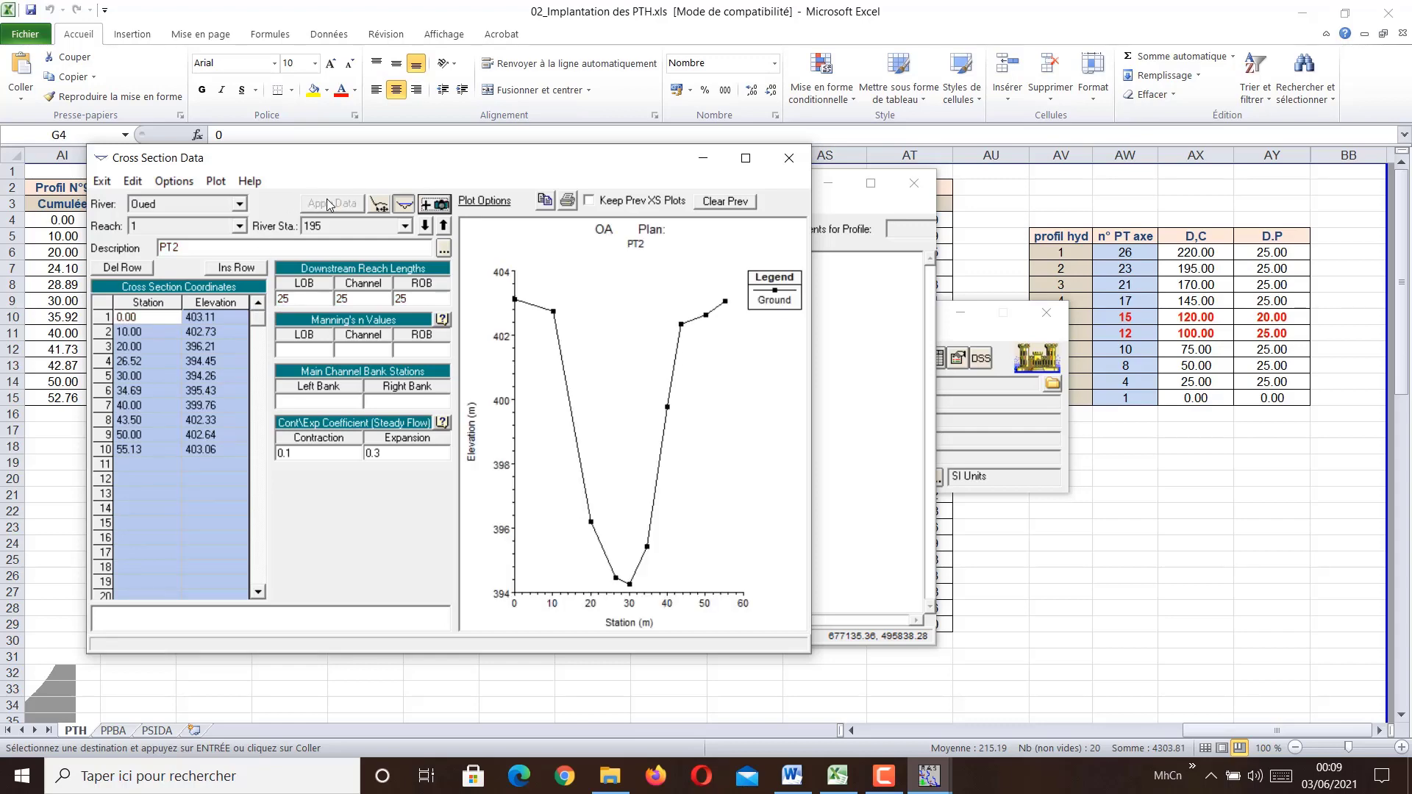
Step: Add a cross section at river station 170 with the description PT3
click(184, 183)
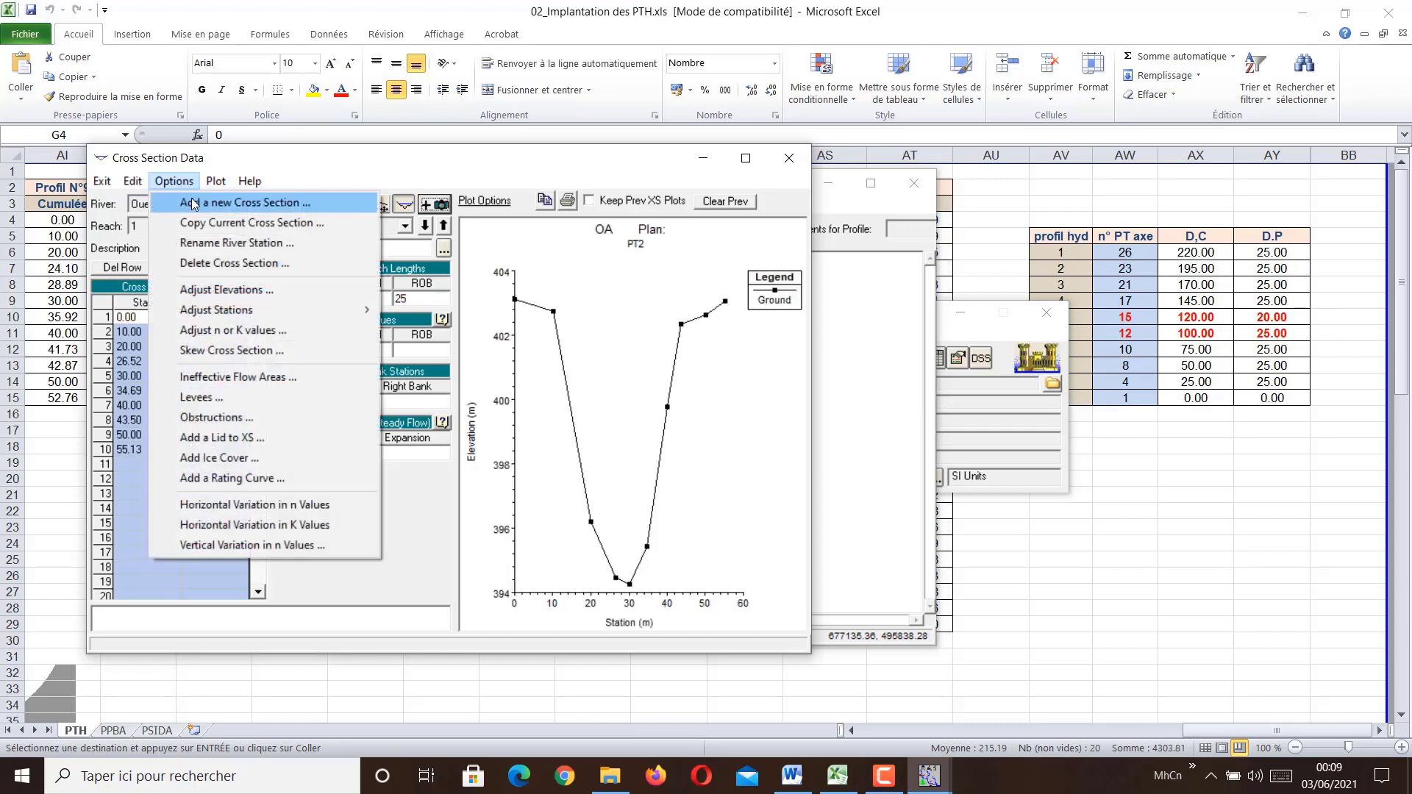
click(195, 203)
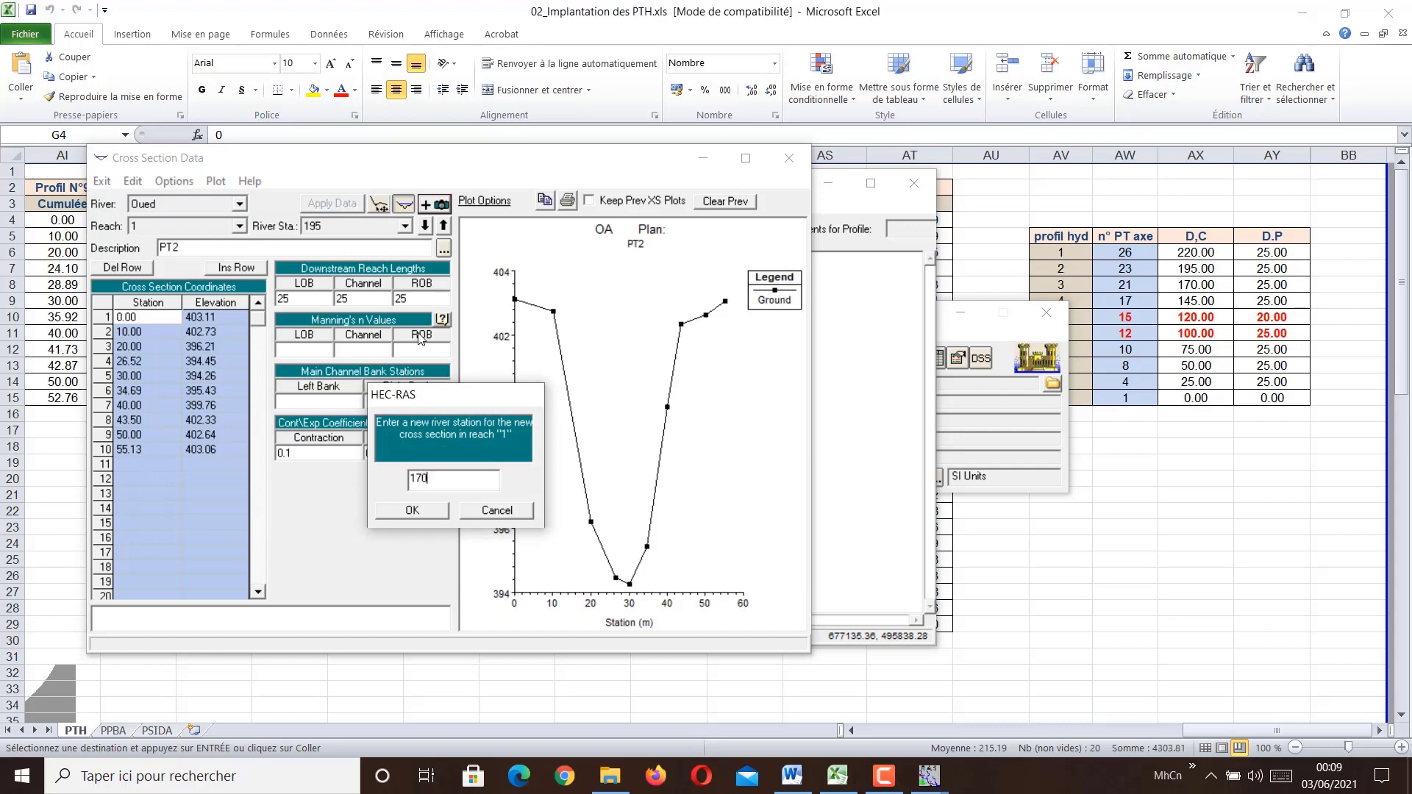
text(170)
click(411, 511)
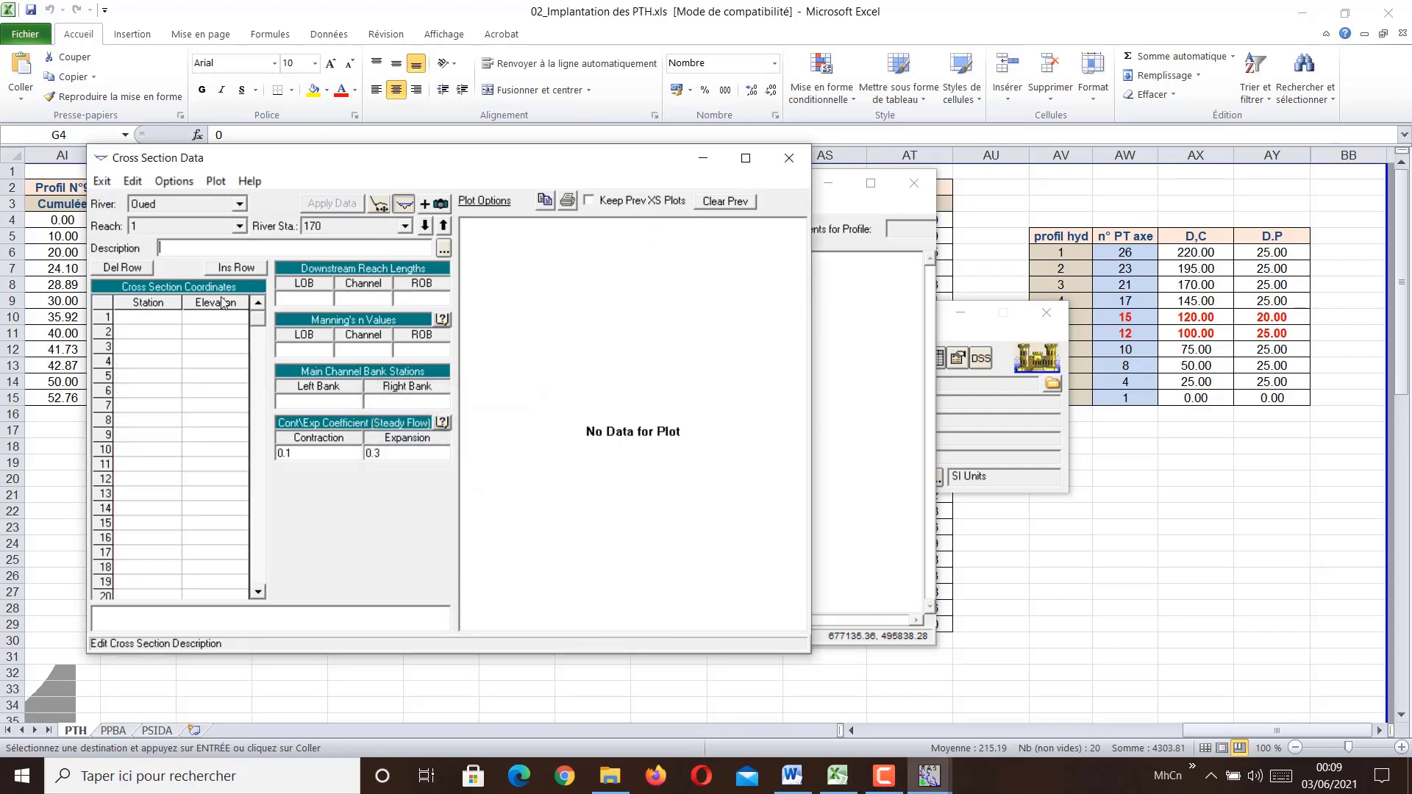
text(PT3)
Step: Set PT3's downstream reach lengths to 25 for LOB, Channel and ROB
click(298, 300)
text(25)
key(Tab)
text(25)
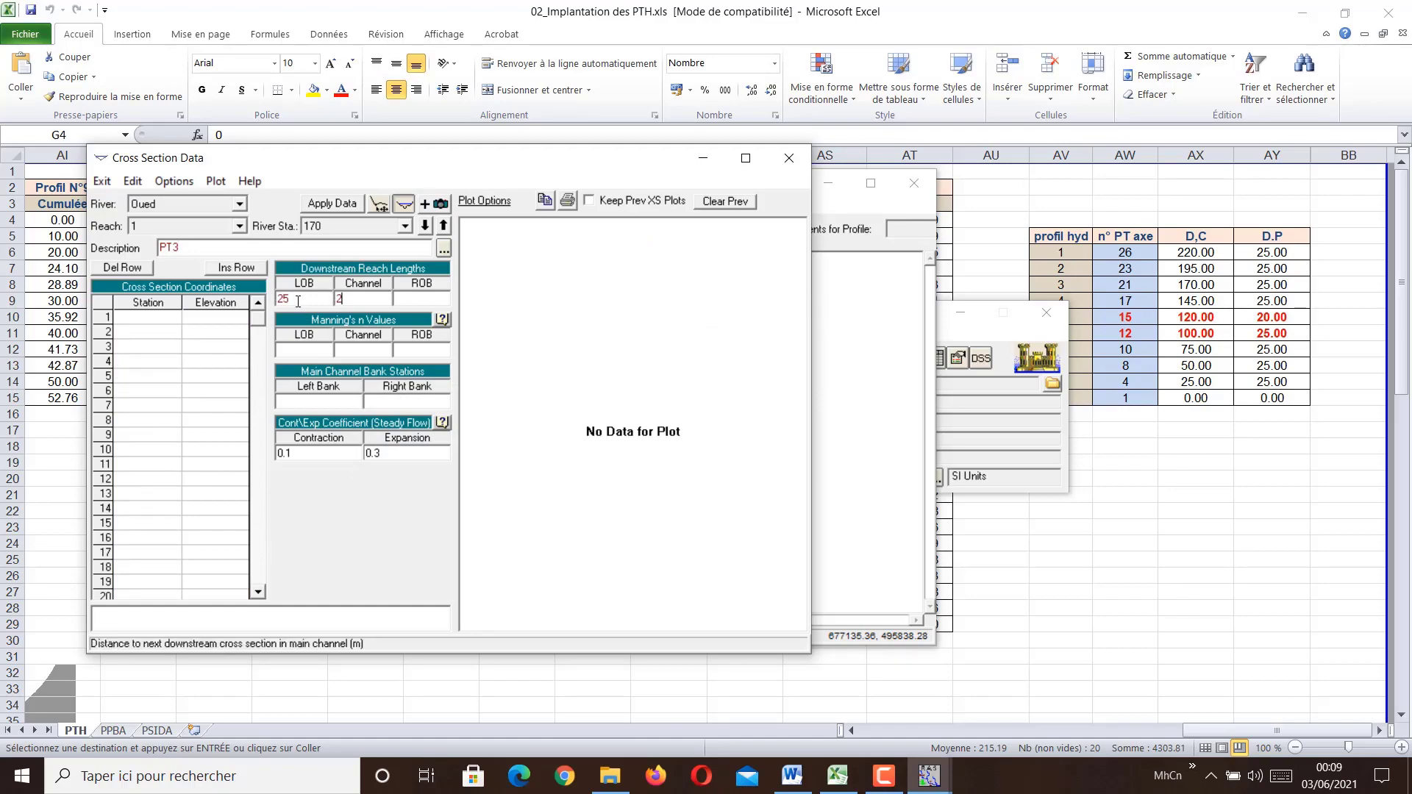
key(Tab)
text(25)
Step: Switch to Excel and copy the Cumulée and TN values of Profil N°3
drag(1206, 730, 951, 734)
drag(180, 226, 247, 411)
key(ctrl+c)
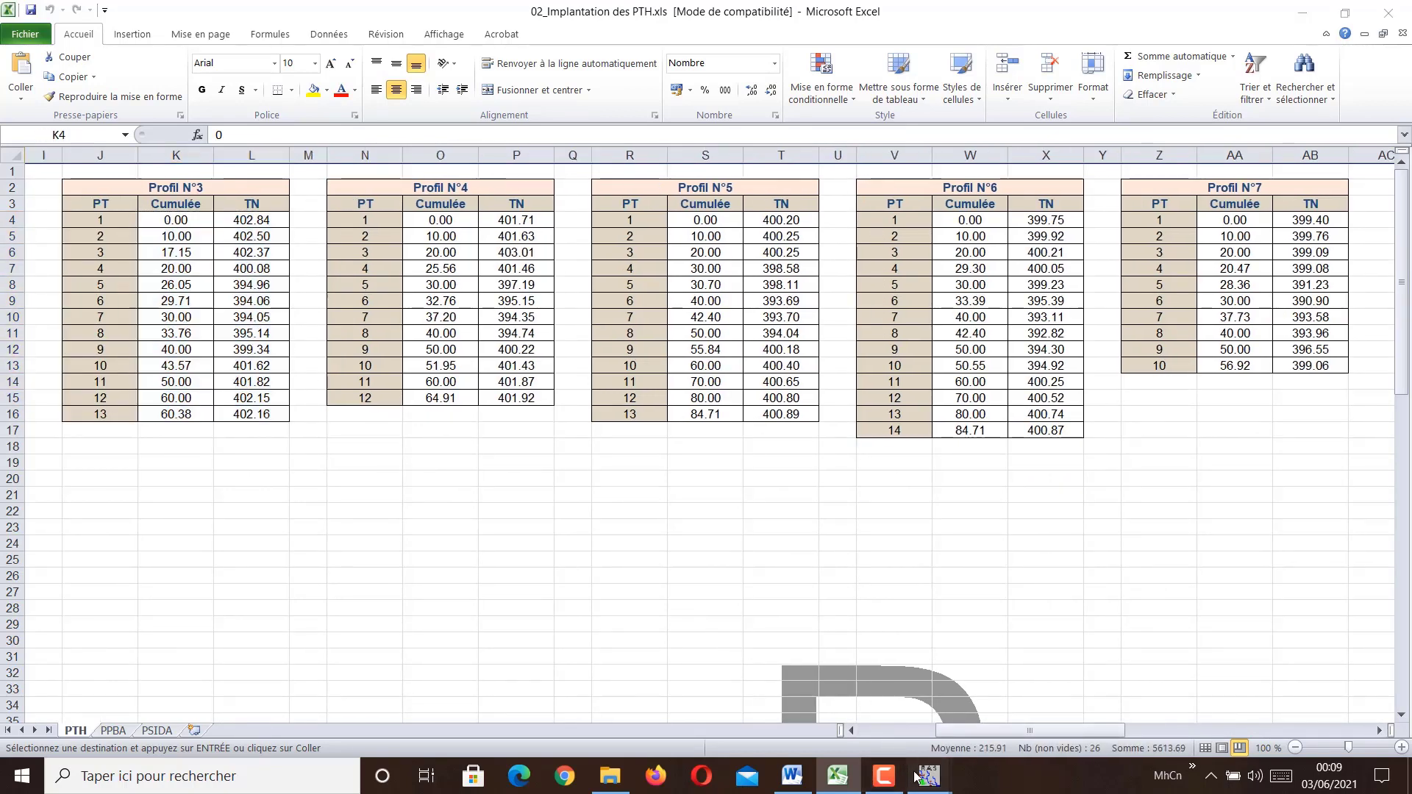
Step: Back in HEC-RAS, paste the Profil N°3 values as PT3's station and elevation coordinates and apply the data
mouse_move(929, 776)
click(1223, 710)
click(94, 307)
key(ctrl+v)
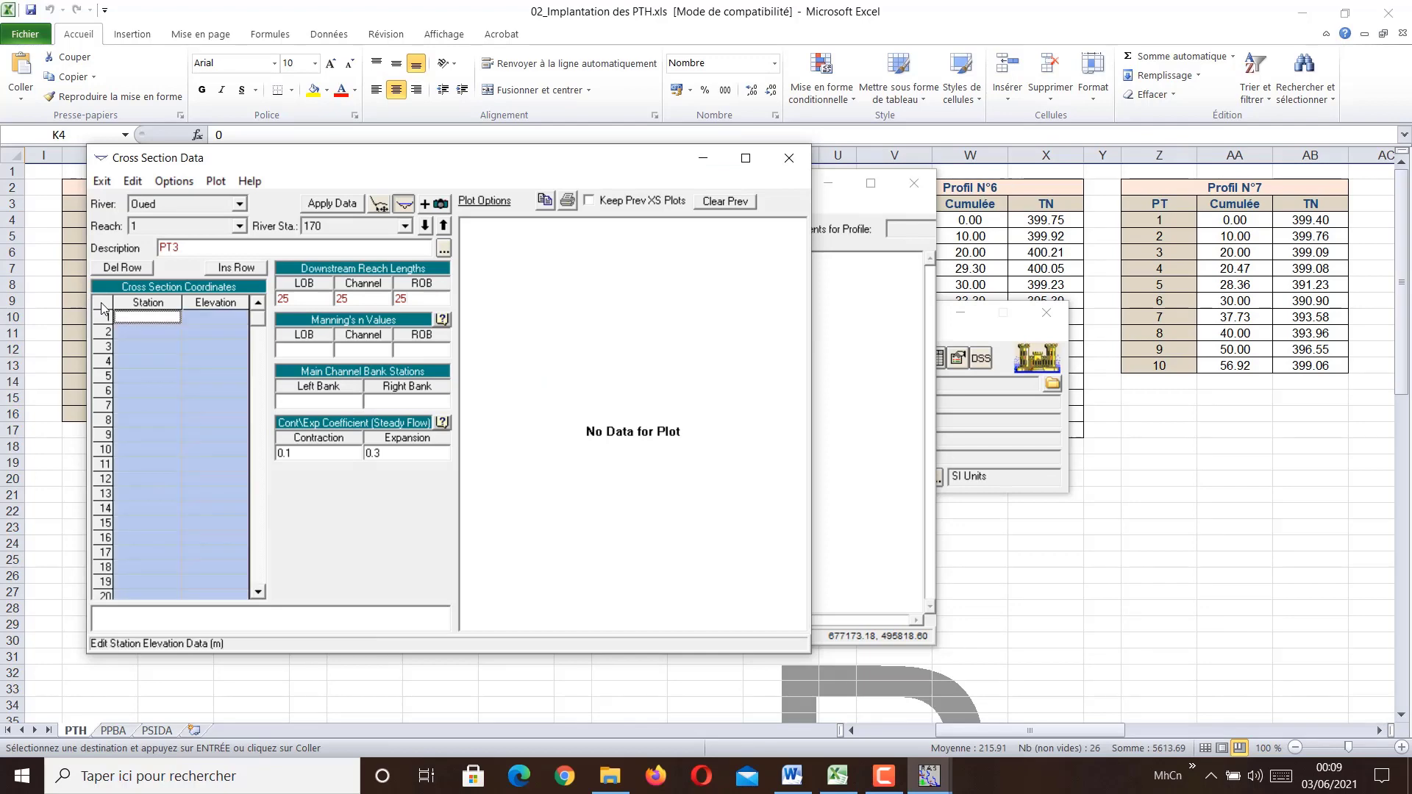
click(328, 206)
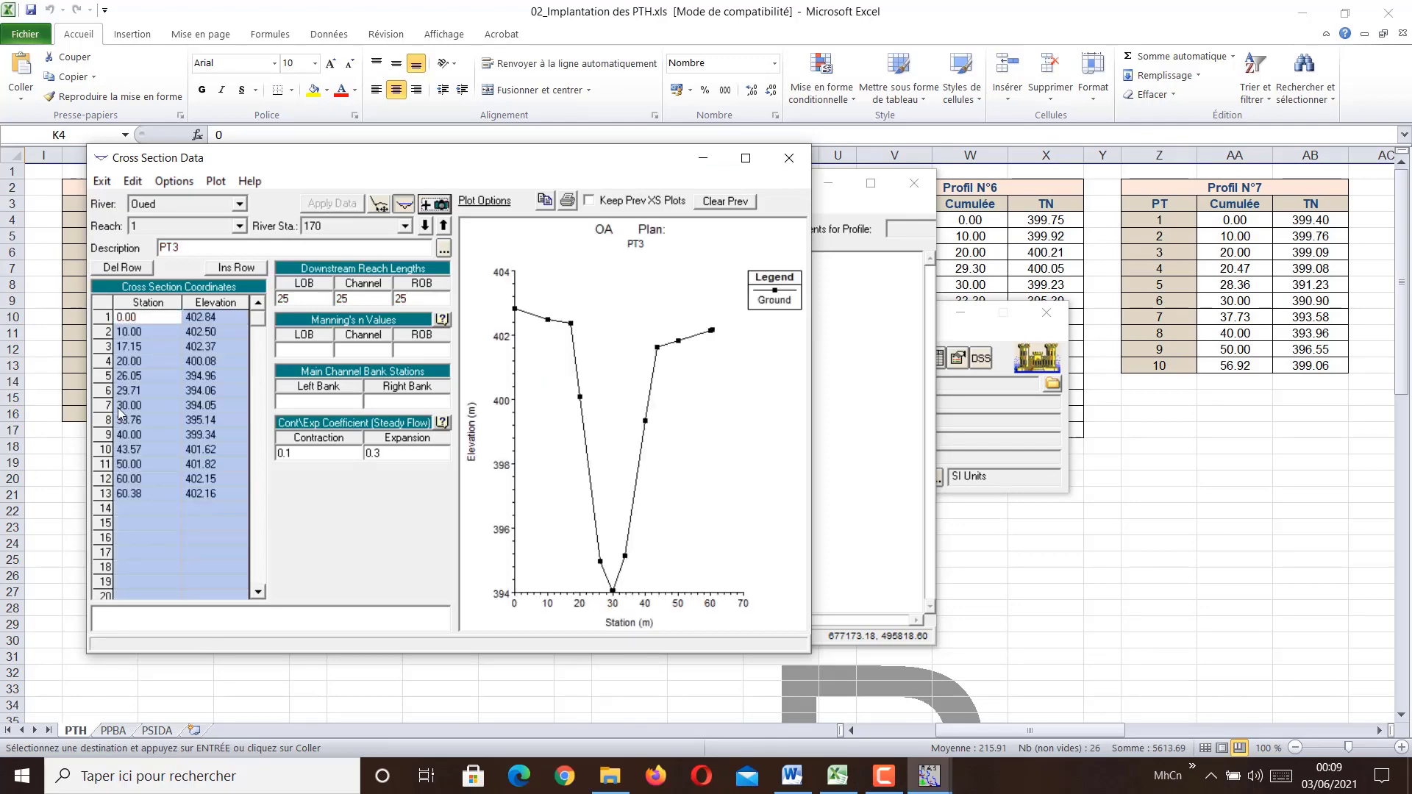
Step: Switch to Excel, copy the Cumulée and TN values of Profil N°4, and bring the profil hyd distance table into view
key(alt+Tab)
drag(440, 221, 513, 399)
key(ctrl+c)
drag(1107, 731, 1354, 739)
Step: Return to HEC-RAS's cross section editor and add a cross section at river station 145 with the description PT4
click(929, 777)
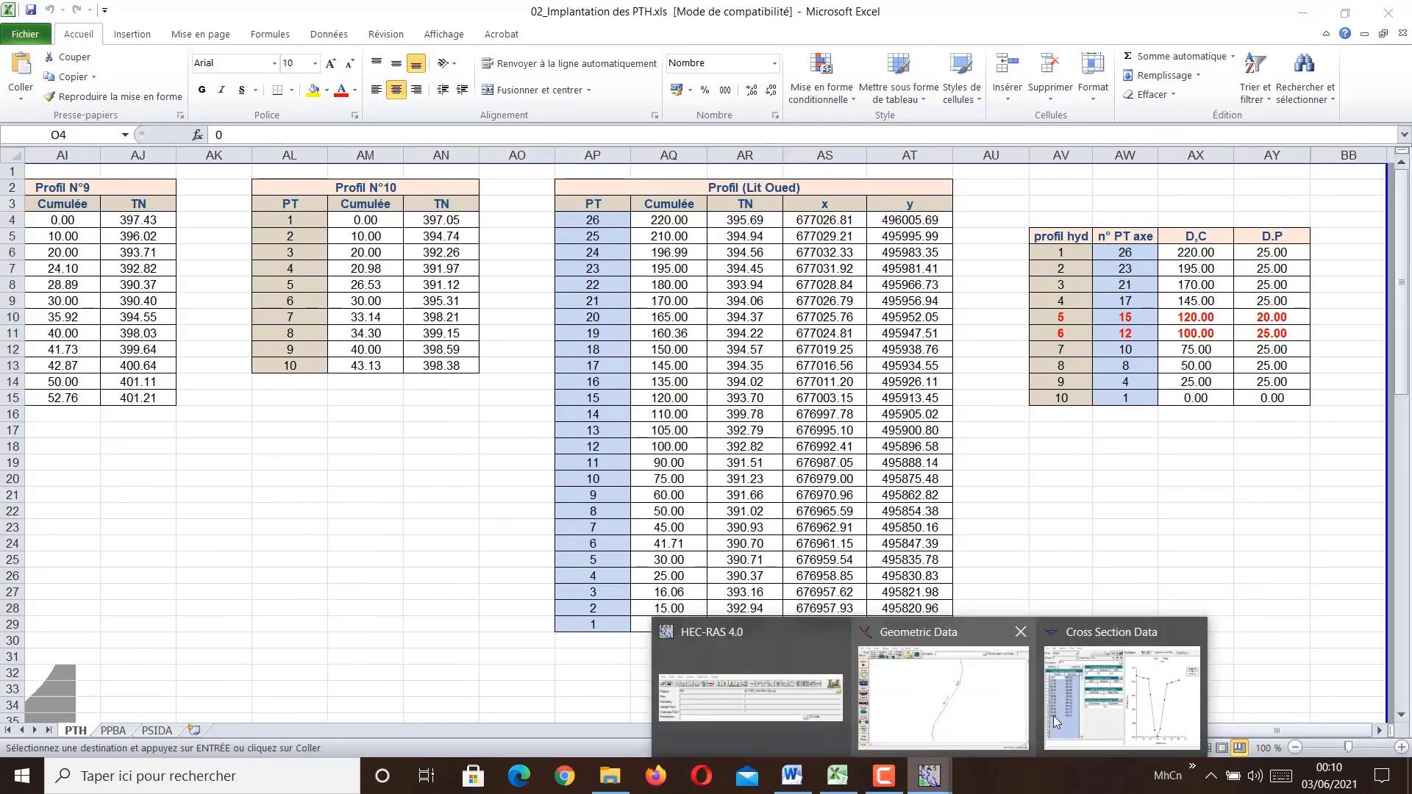
click(1054, 716)
click(173, 181)
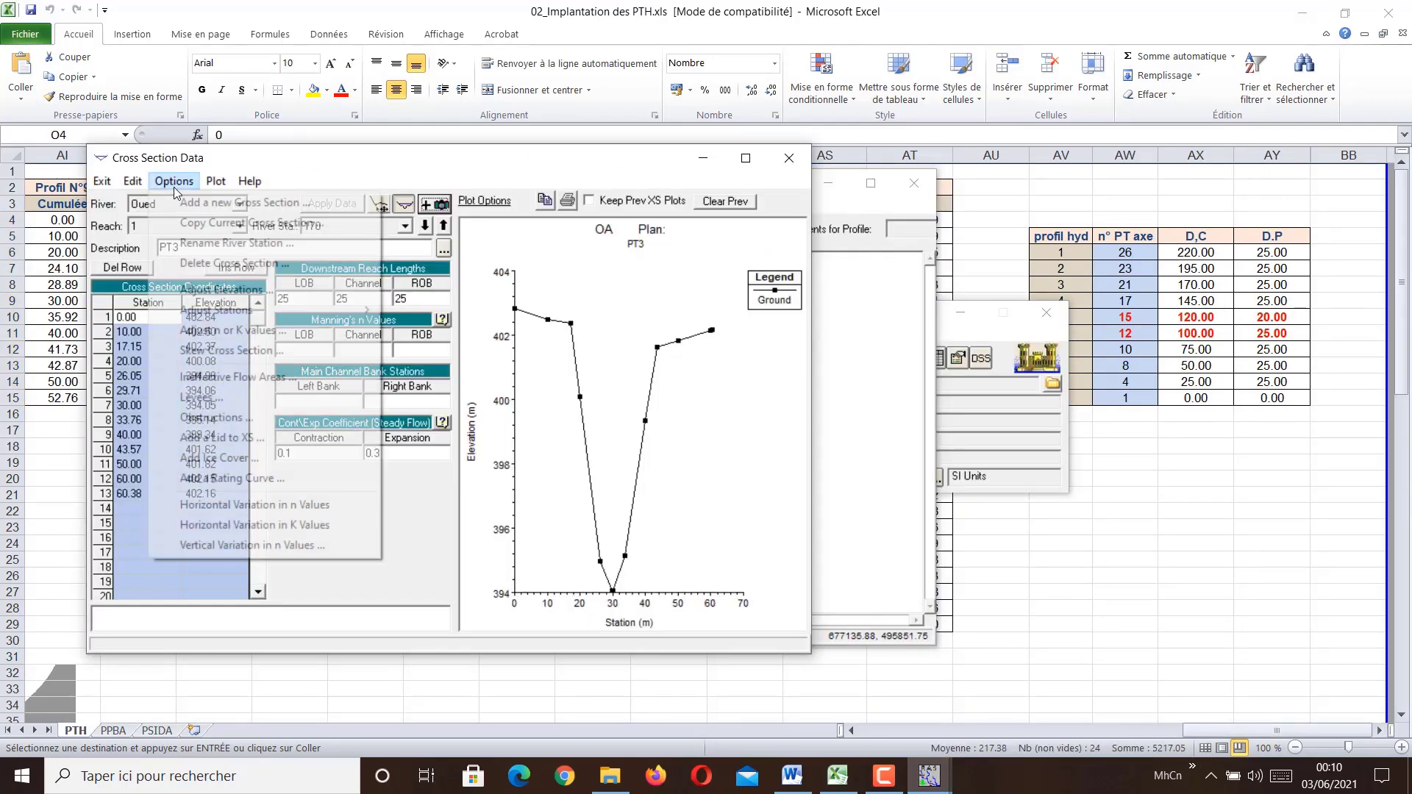
click(193, 203)
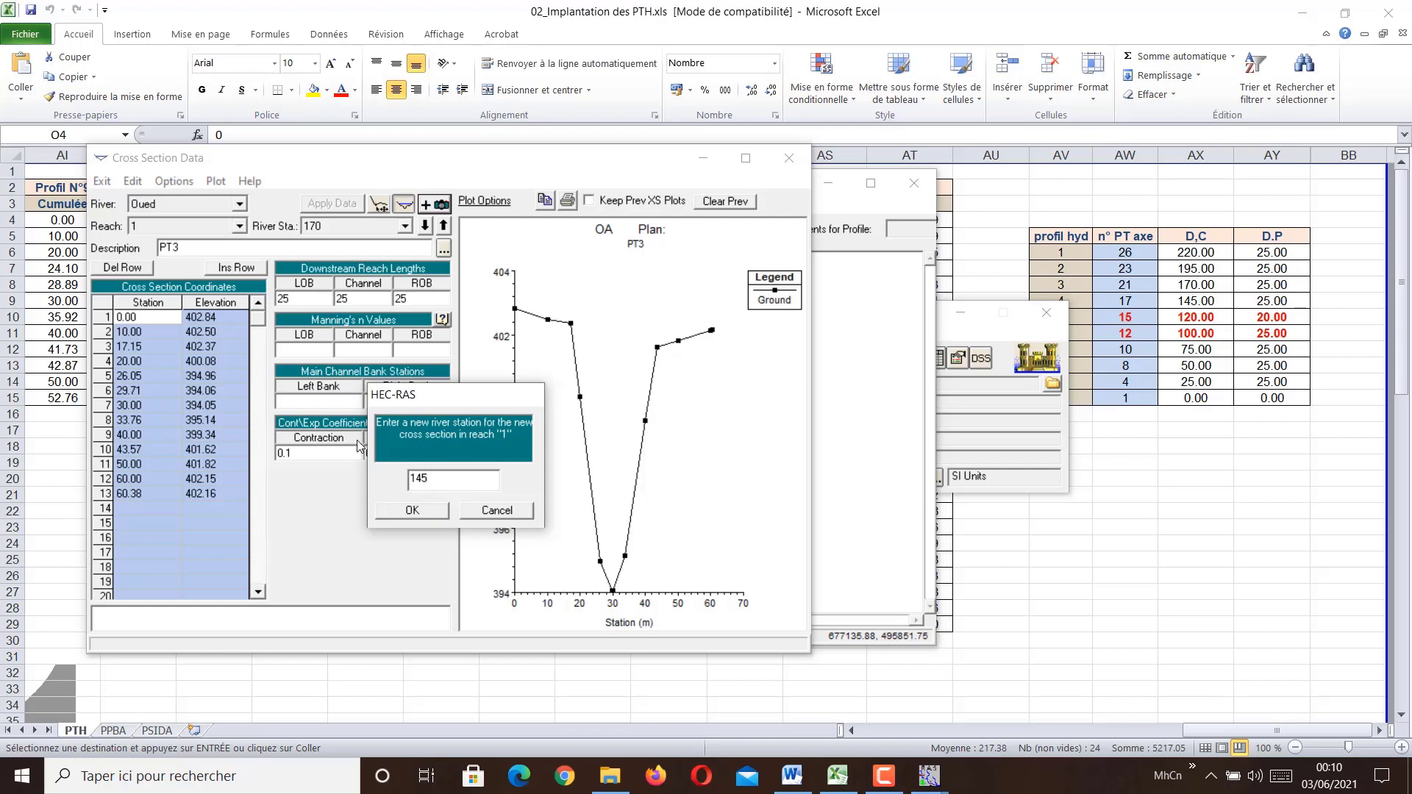
click(404, 510)
text(PT)
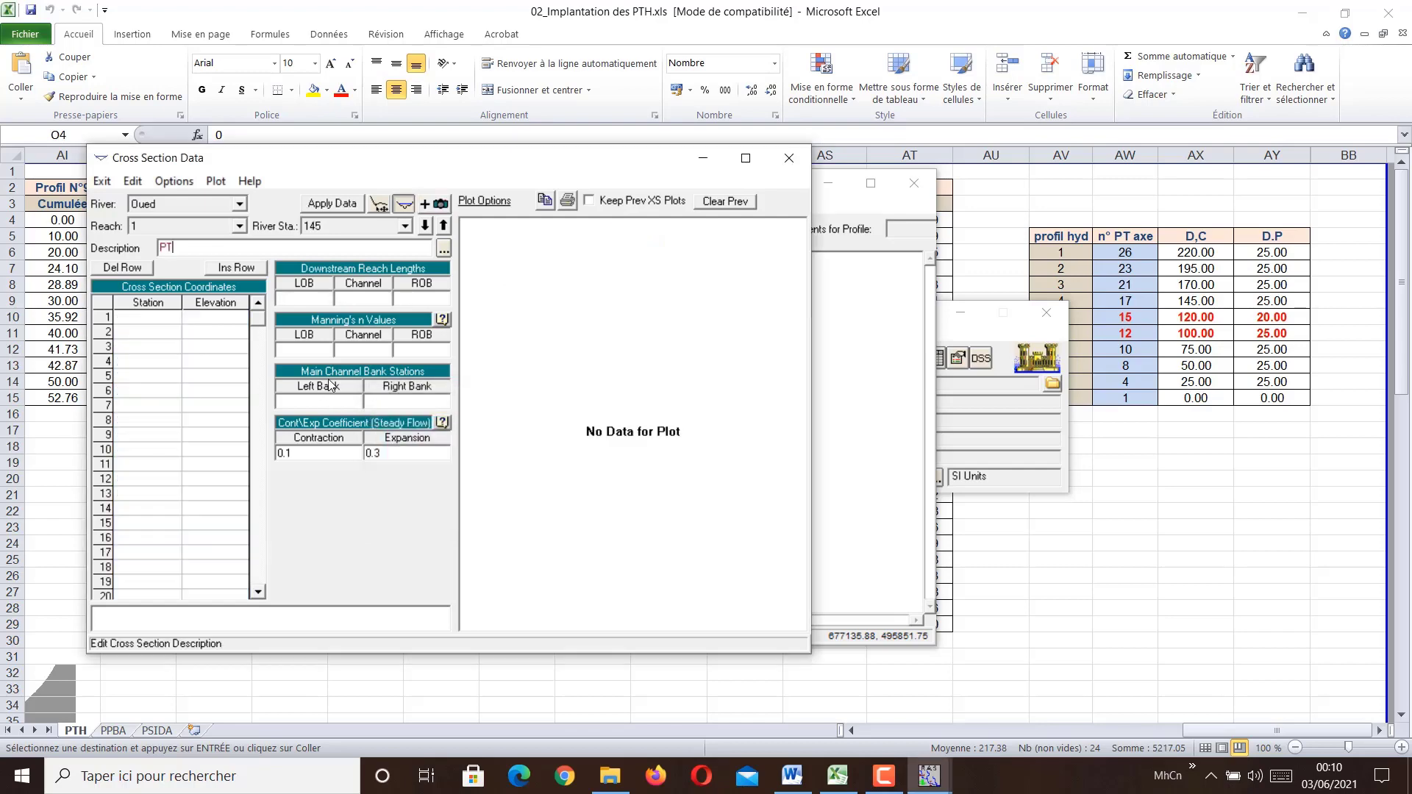
Step: Paste the Profil N°4 values as PT4's coordinates, set all three downstream reach lengths to 25, and apply the data
click(103, 307)
key(ctrl+v)
click(313, 299)
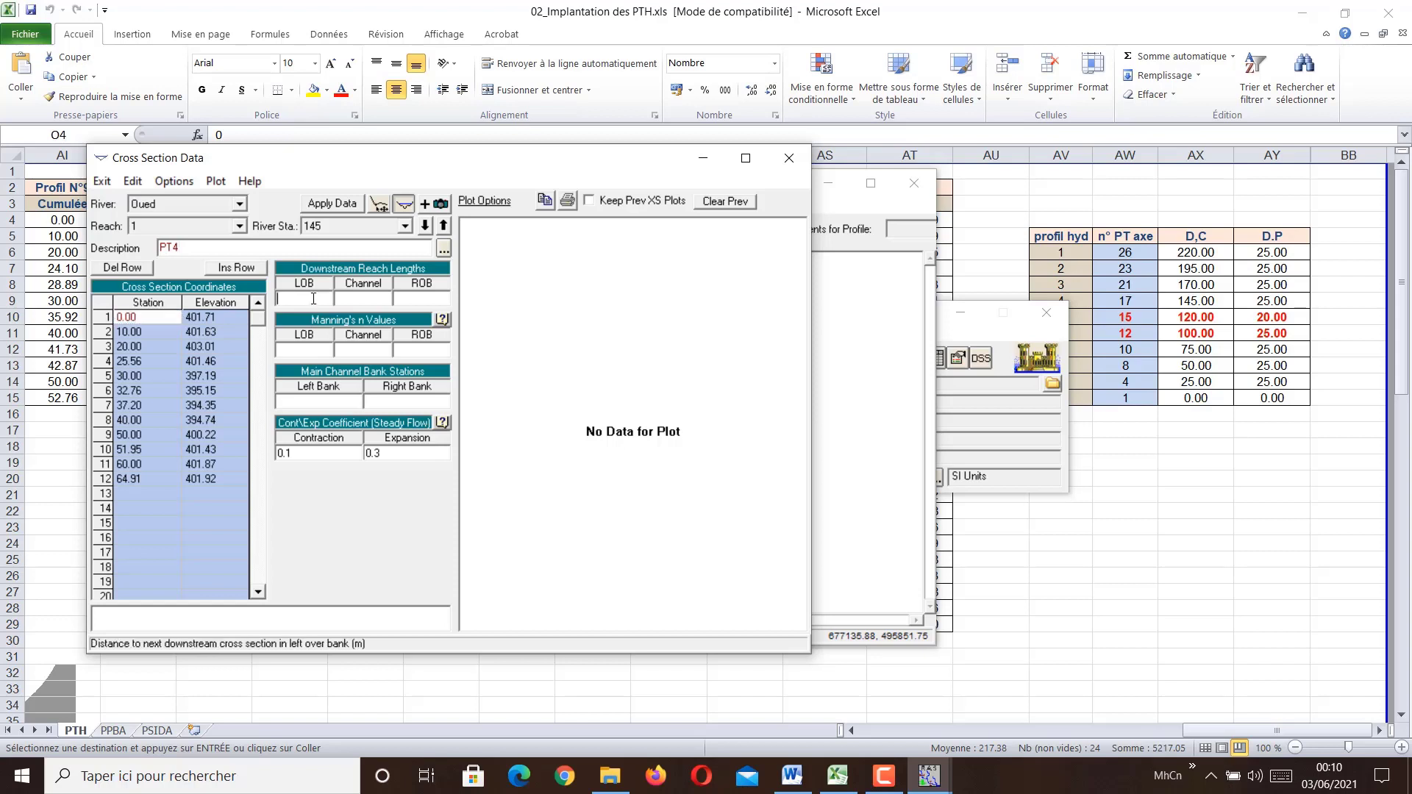
text(25)
key(Tab)
text(25)
key(Tab)
click(332, 202)
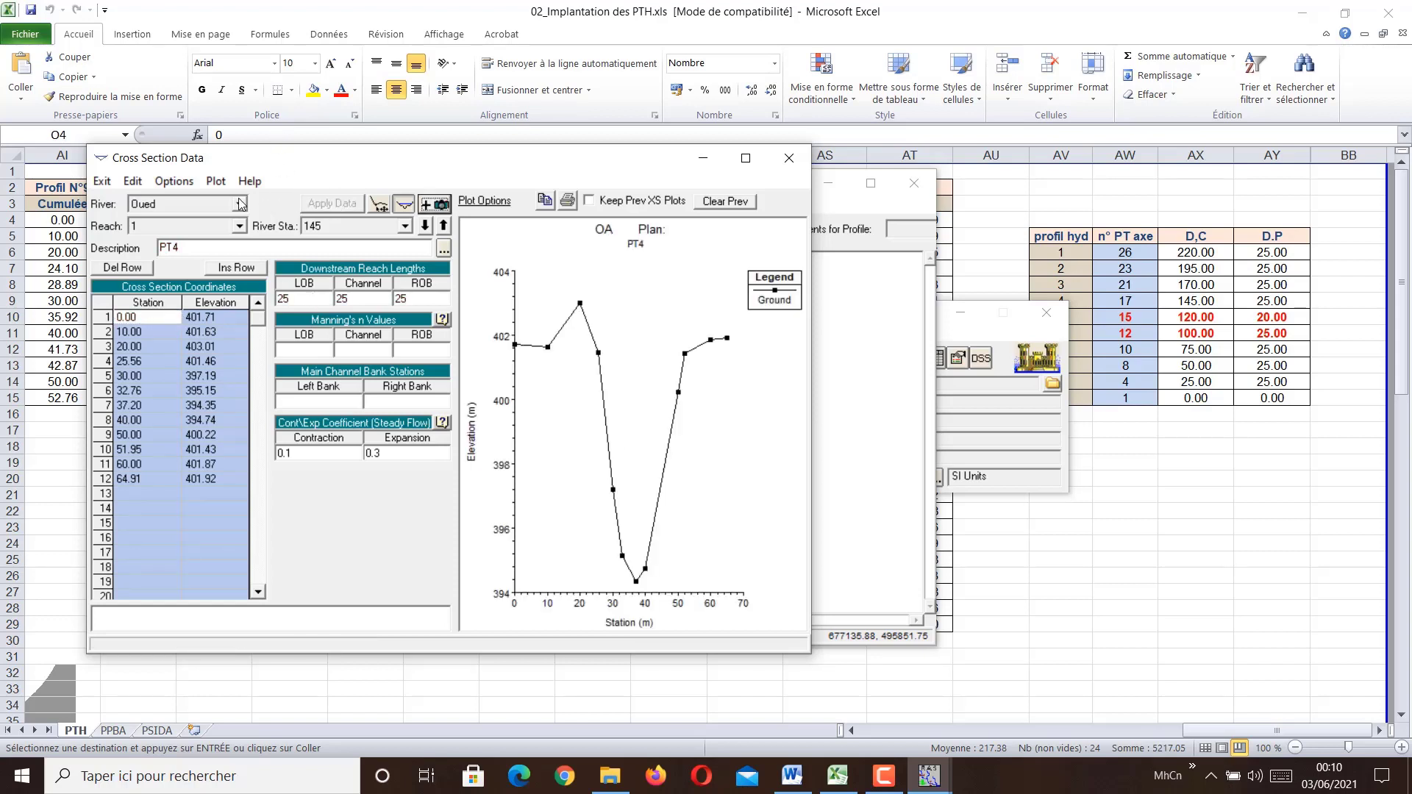
Step: Add a cross section at river station 120 with the description PT5
click(175, 181)
click(195, 205)
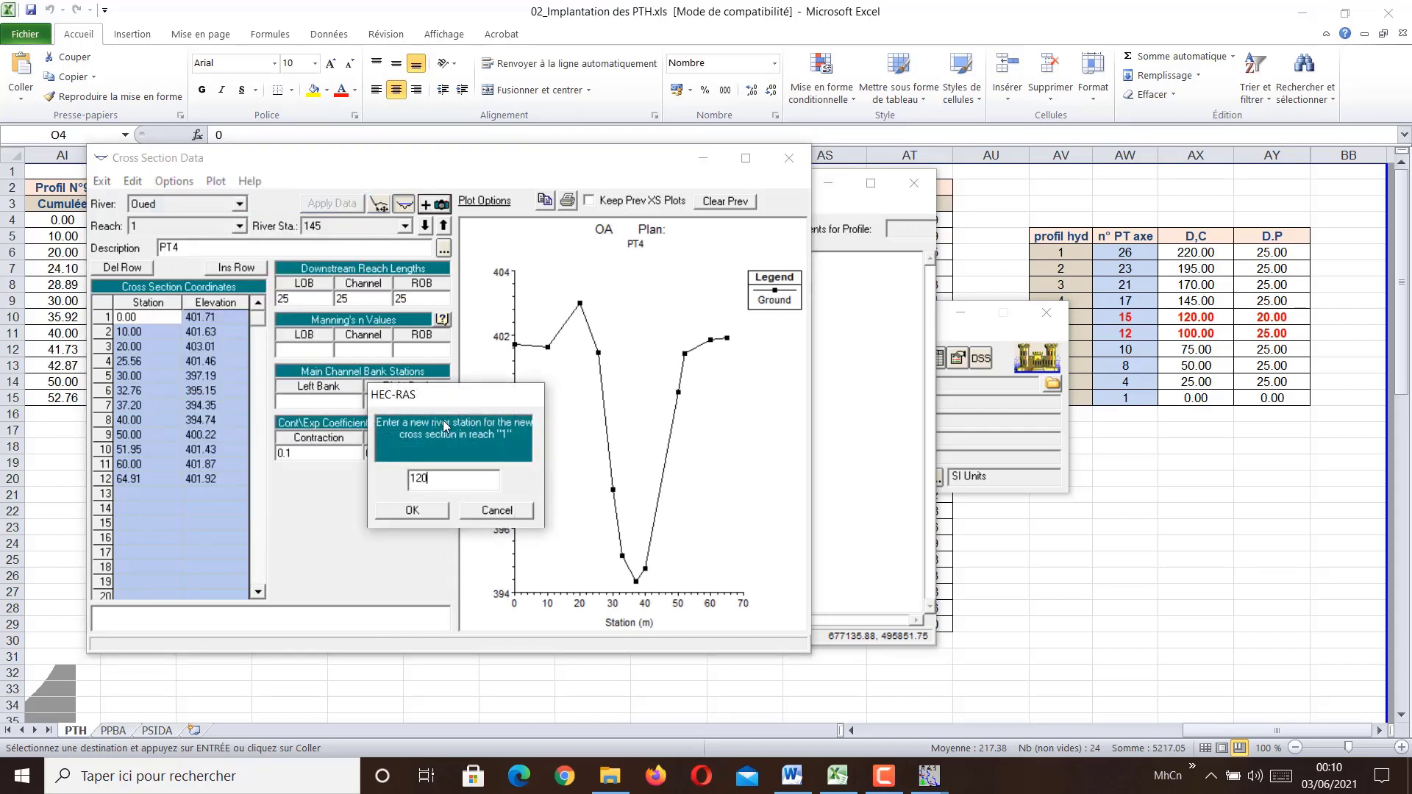
text(120)
click(413, 510)
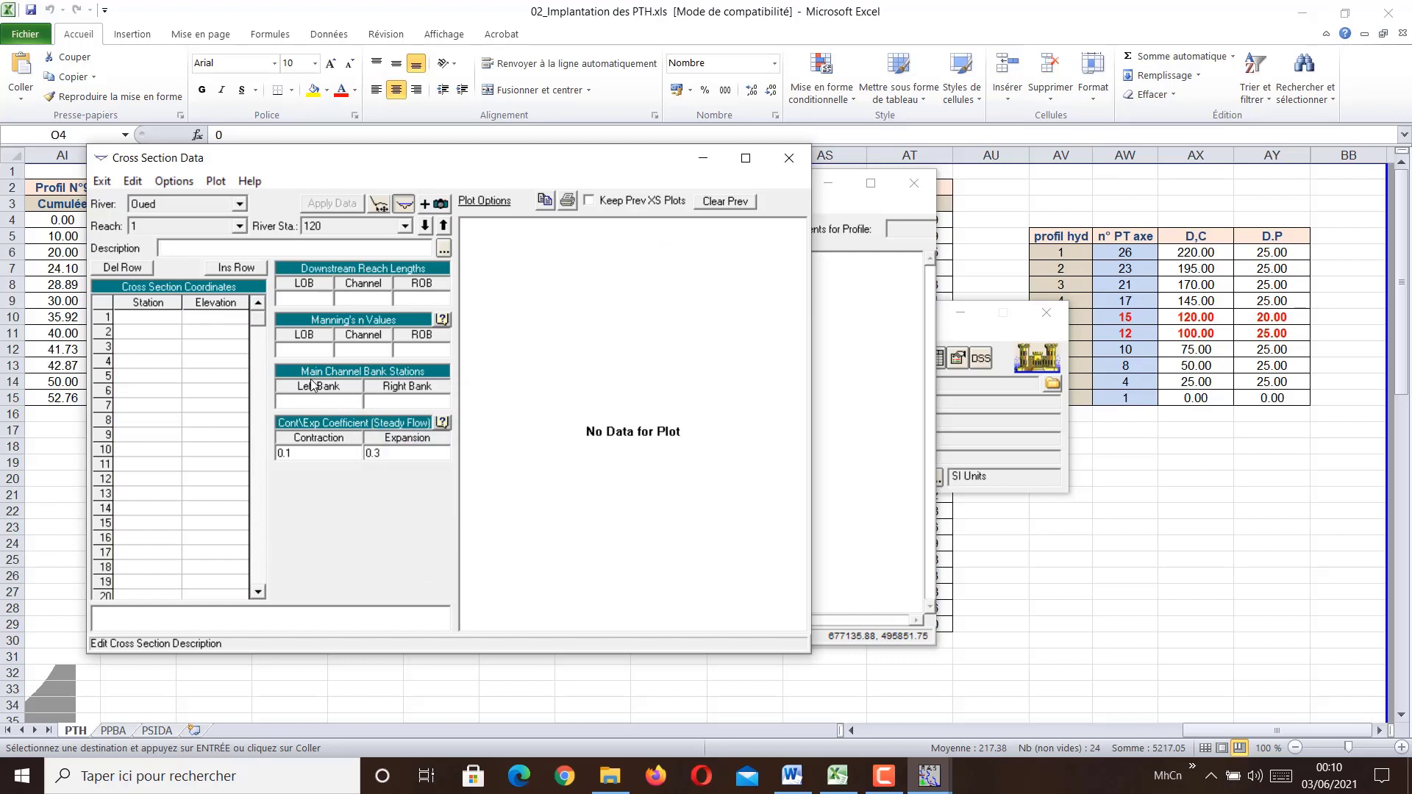
text(PT5)
Step: Set PT5's downstream reach lengths for the left overbank, channel and right overbank to 20
click(305, 296)
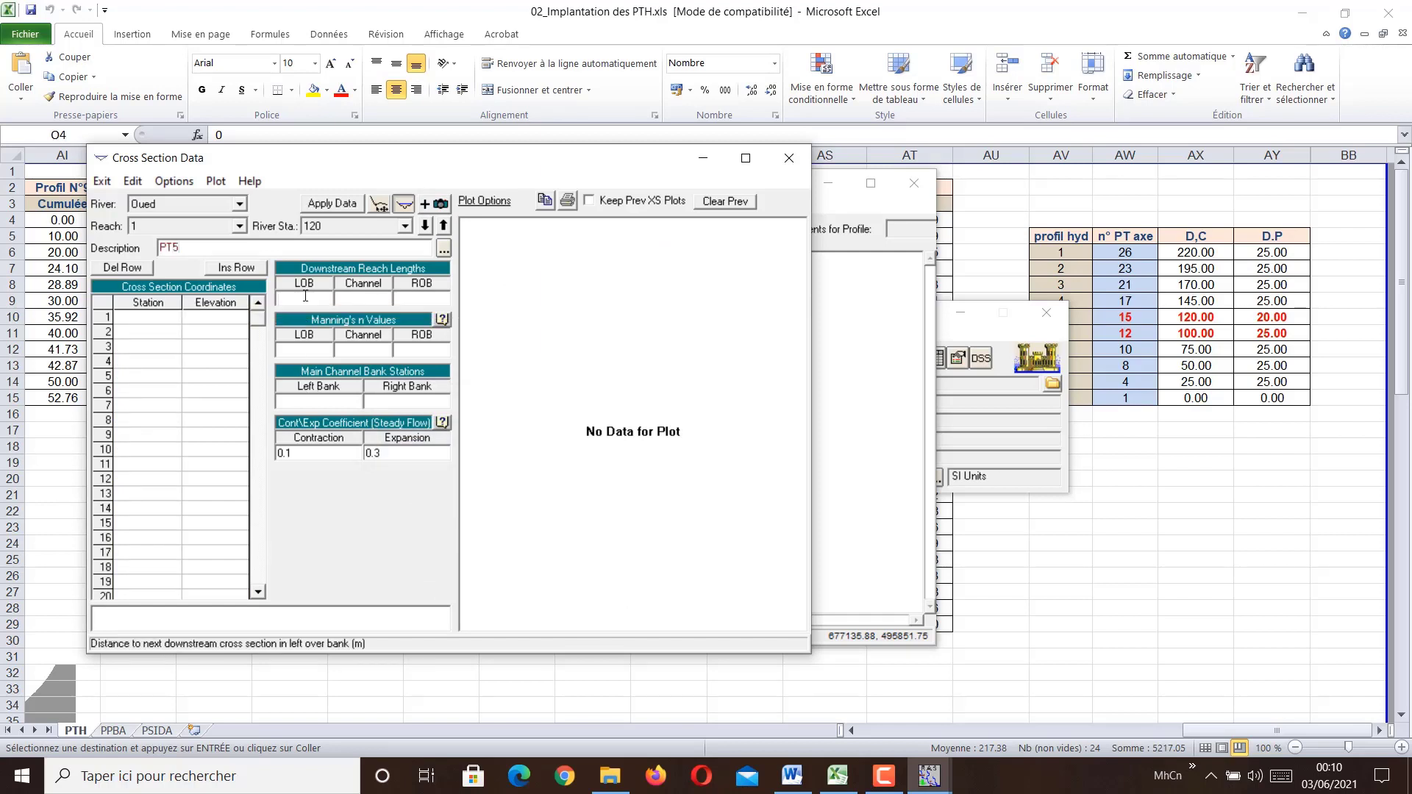
text(20)
key(Tab)
text(20)
key(Tab)
text(20)
Step: Switch to Excel and copy the Cumulée and TN values of Profil N°5
click(837, 776)
drag(1193, 732, 1016, 730)
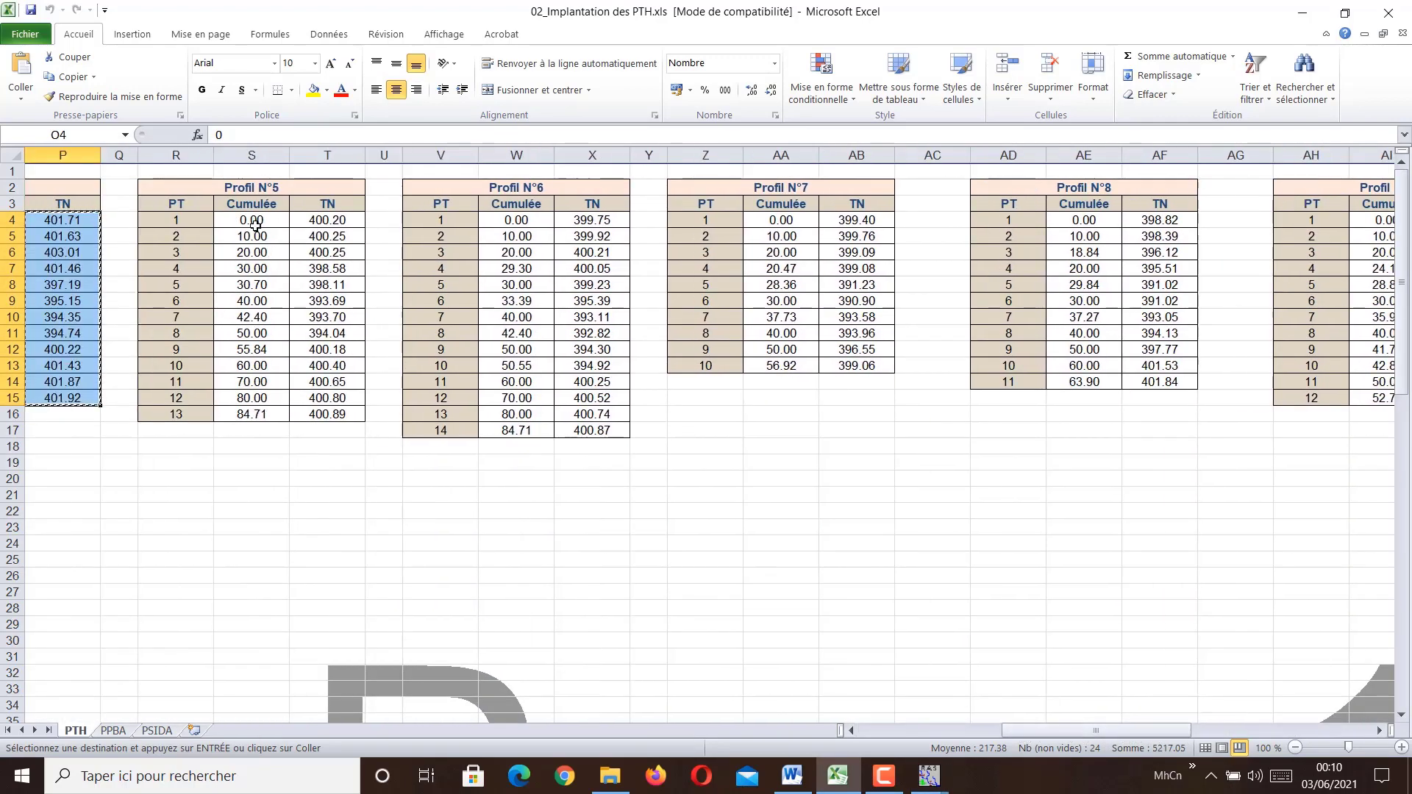
drag(251, 220, 307, 409)
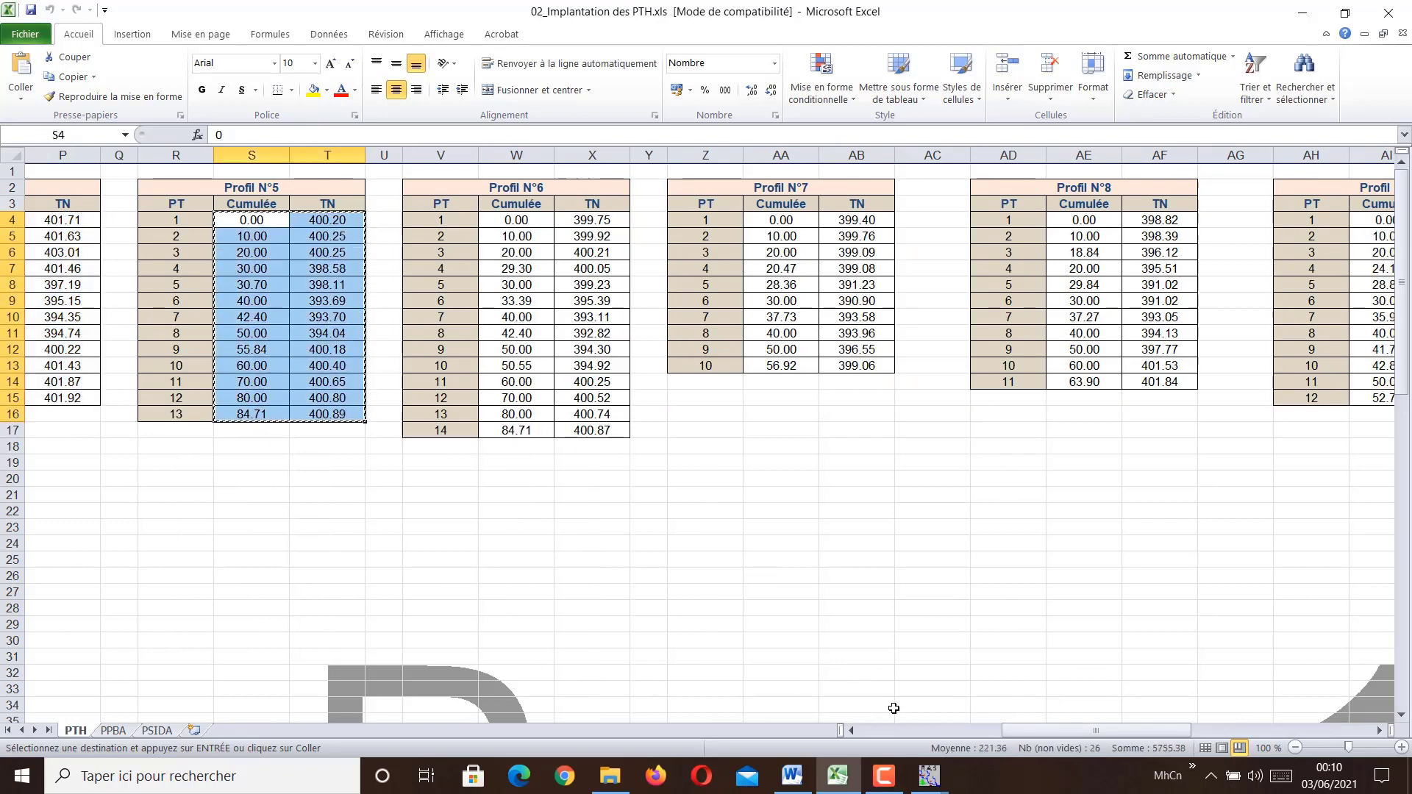
Step: Return to HEC-RAS's cross section editor, paste the Profil N°5 values as PT5's station and elevation coordinates, and apply the data
click(929, 776)
click(1294, 662)
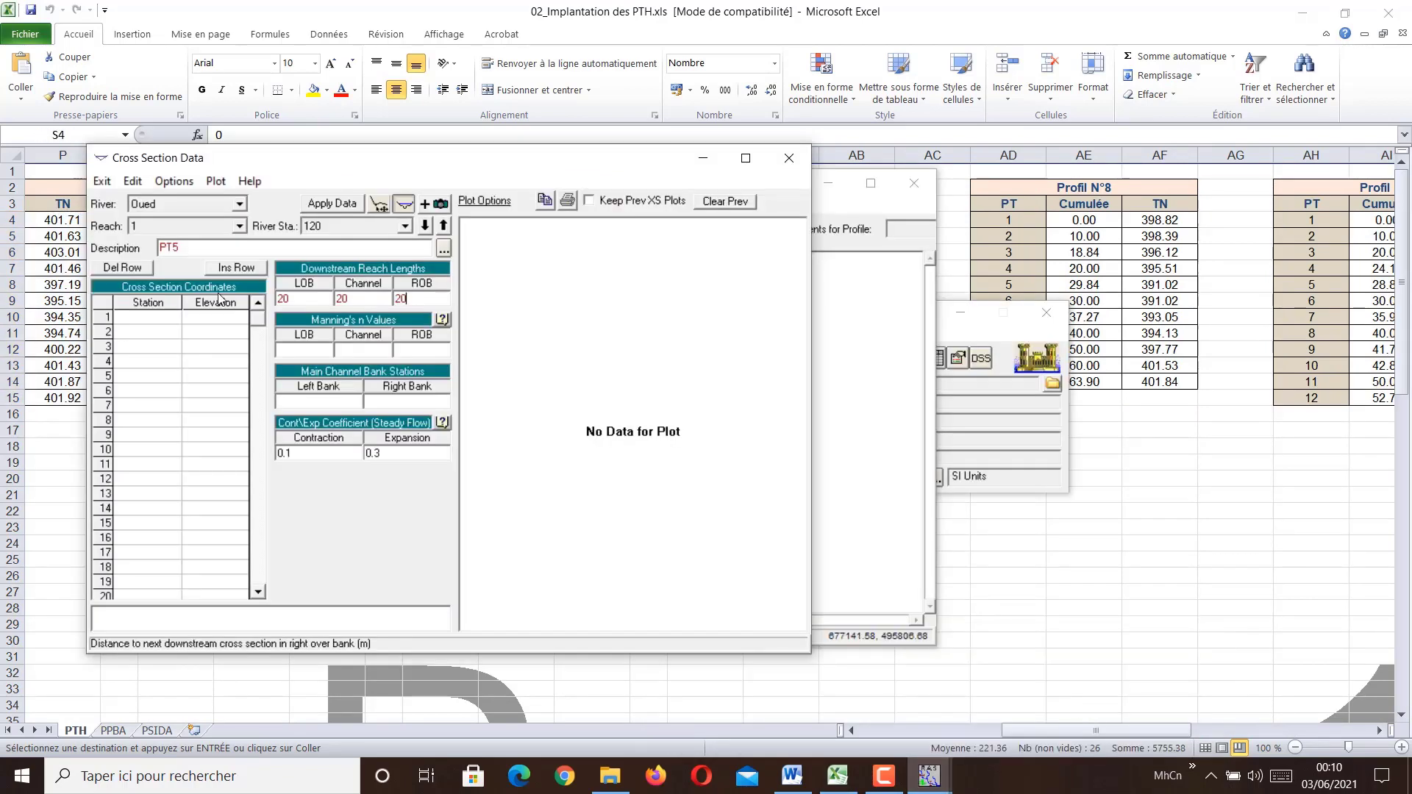
click(99, 307)
text(0.00	400.20 10.00	400.25 20.00	400.25 30.00	398.58 30.70	398.11 40.00	393.69 42.40	393.70 50.00	394.04 55.84	400.18 60.00	400.40 70.00	400.65 80.00	400.80 84.71	400.89)
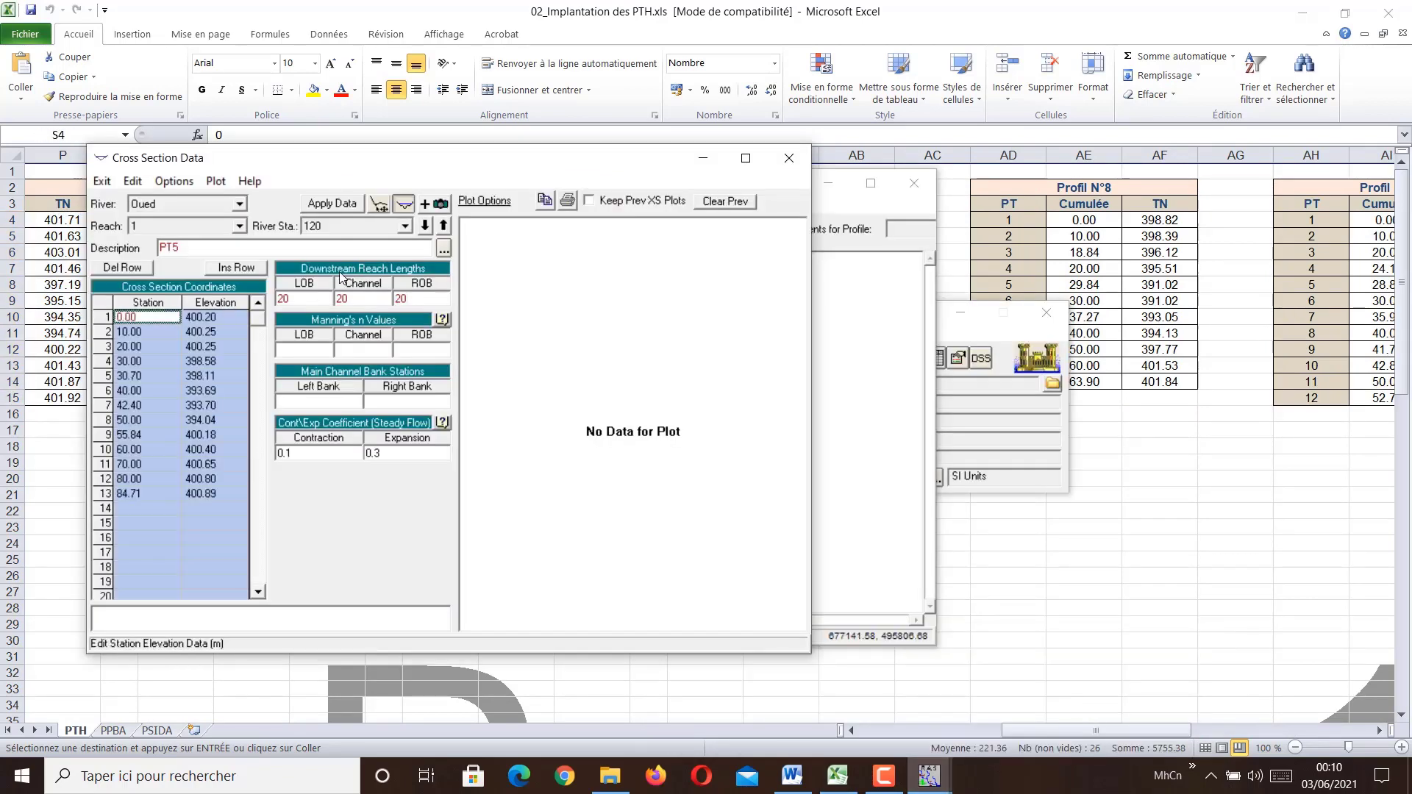
click(330, 205)
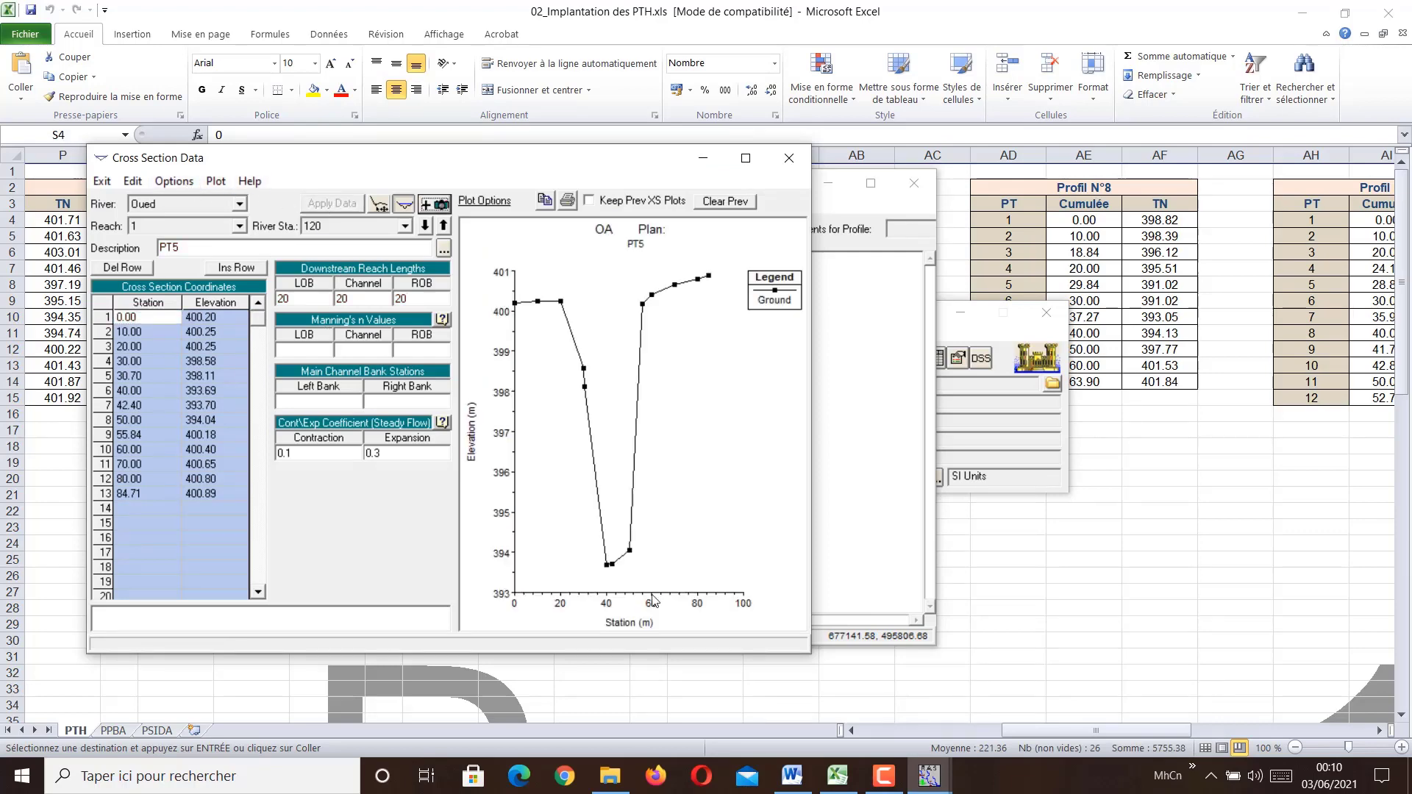
Step: Switch to Excel, copy the Cumulée and TN values of Profil N°6, and bring the profil hyd distance table into view
click(342, 648)
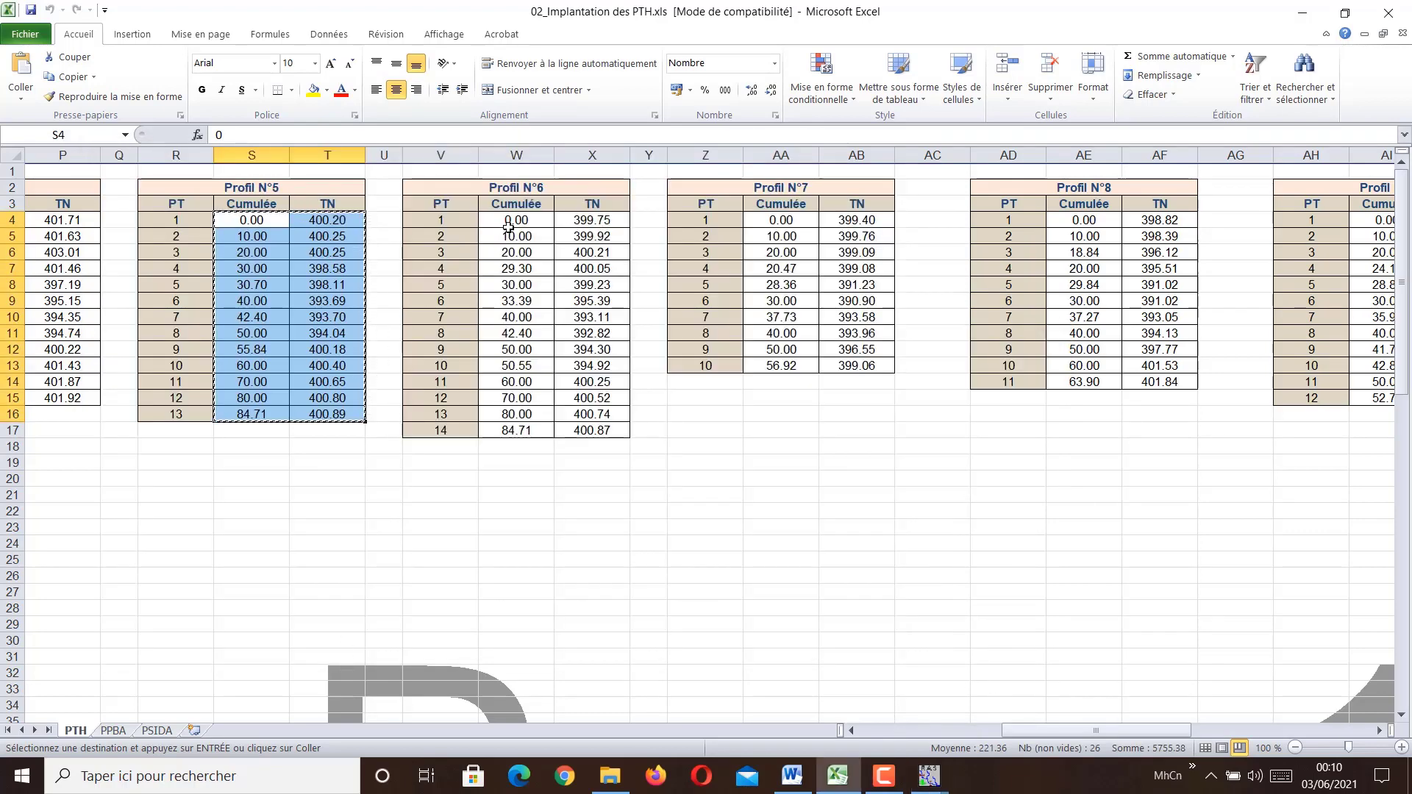
drag(517, 220, 573, 431)
key(ctrl+c)
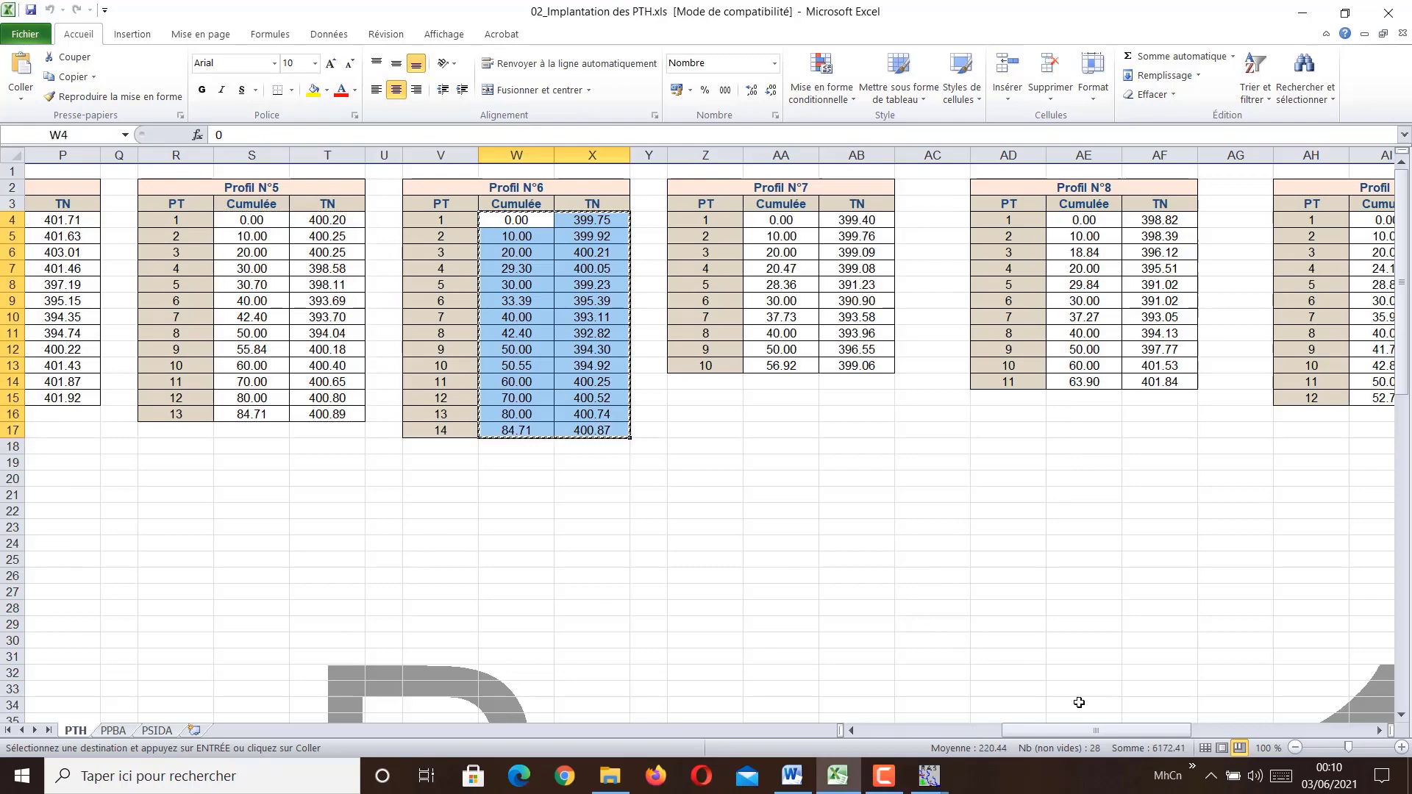
drag(1123, 734, 1310, 732)
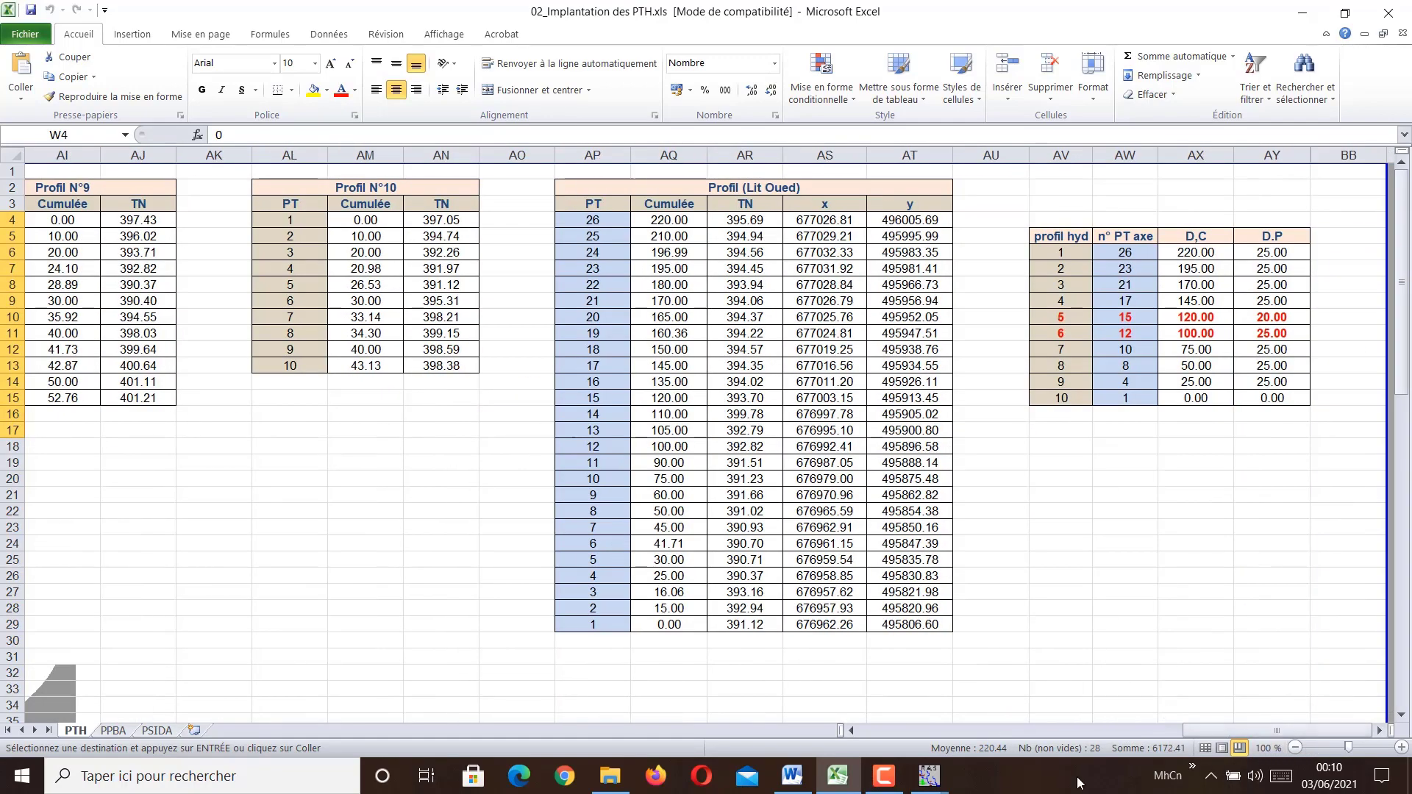
Step: Return to HEC-RAS's cross section editor and add a cross section at river station 100 with the description PT6
mouse_move(929, 782)
click(1277, 673)
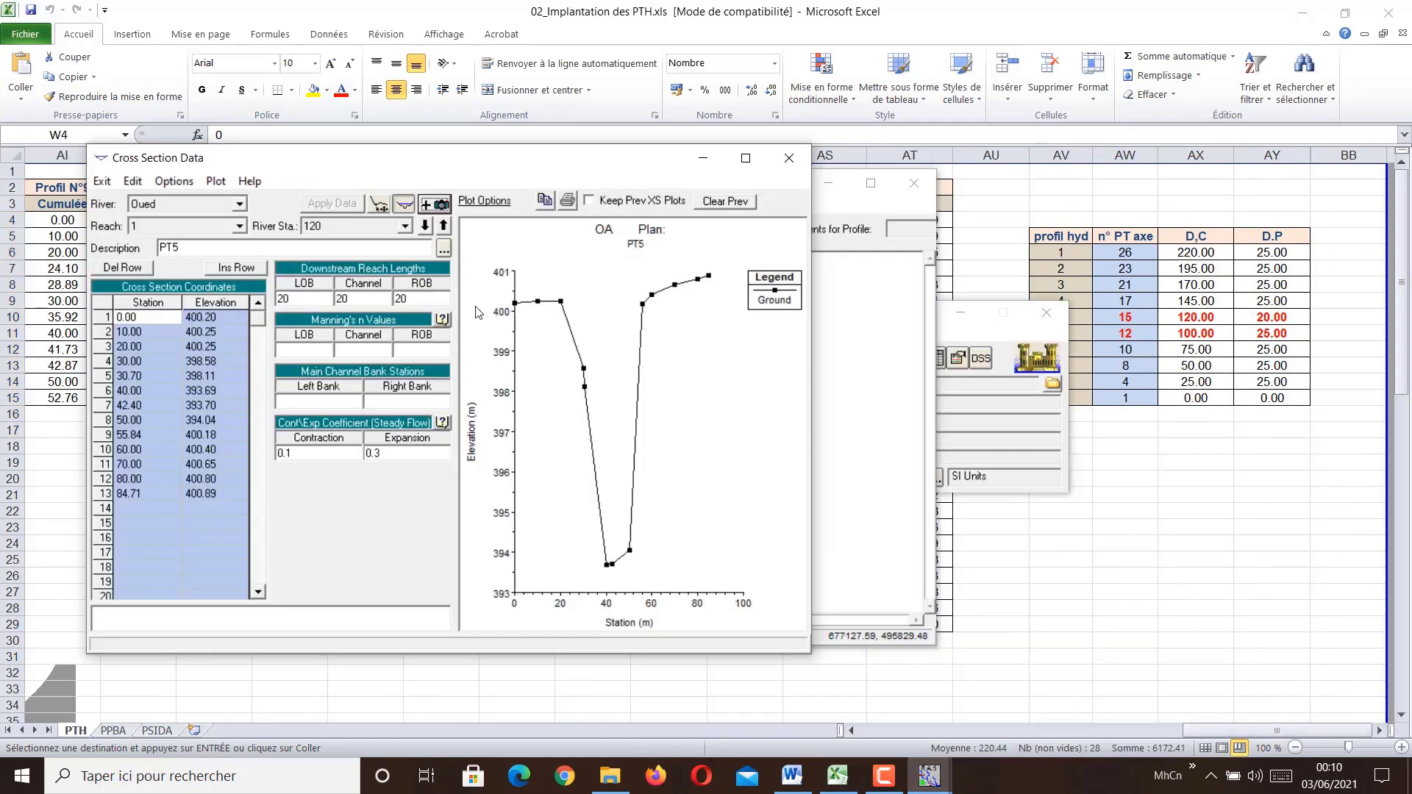
click(174, 181)
click(191, 203)
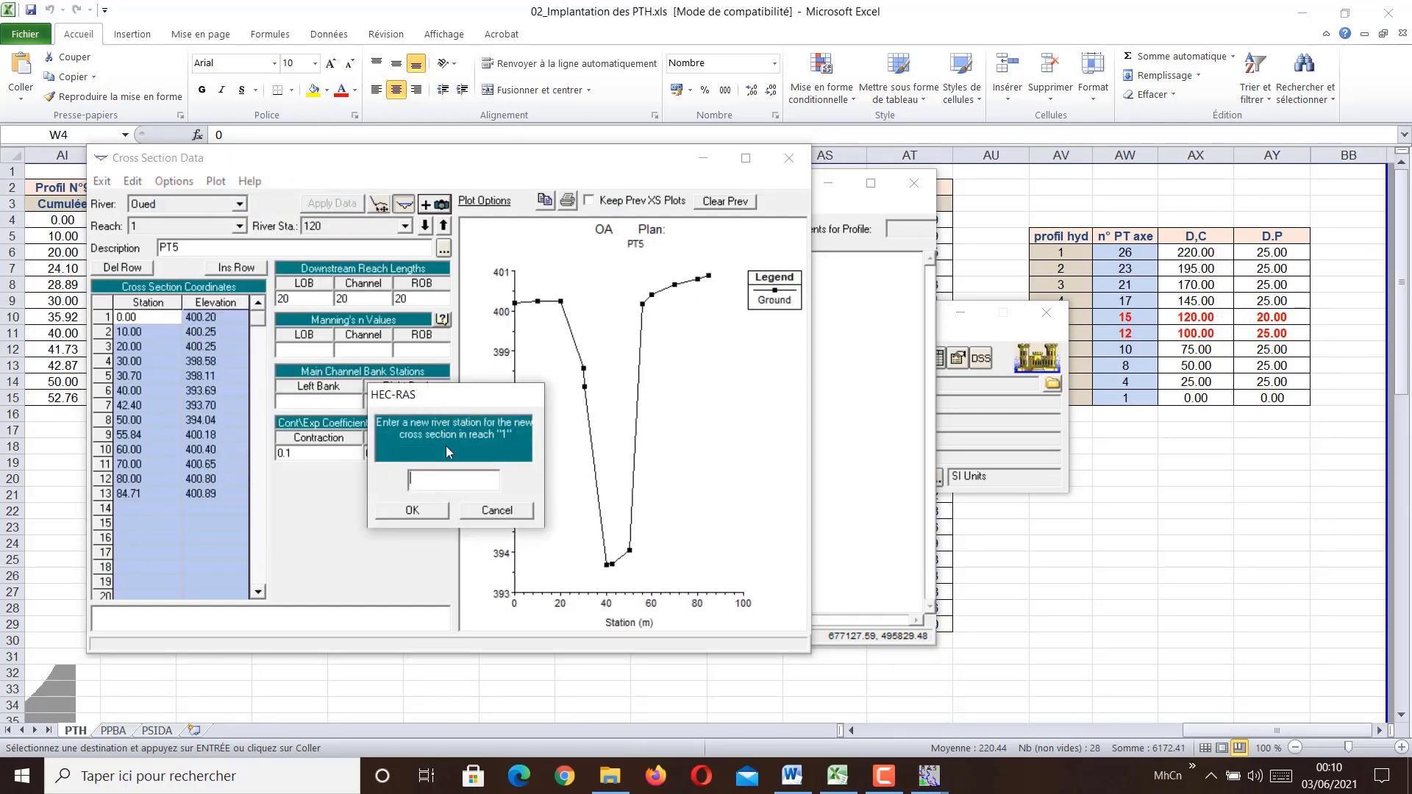
click(413, 511)
text(Pt)
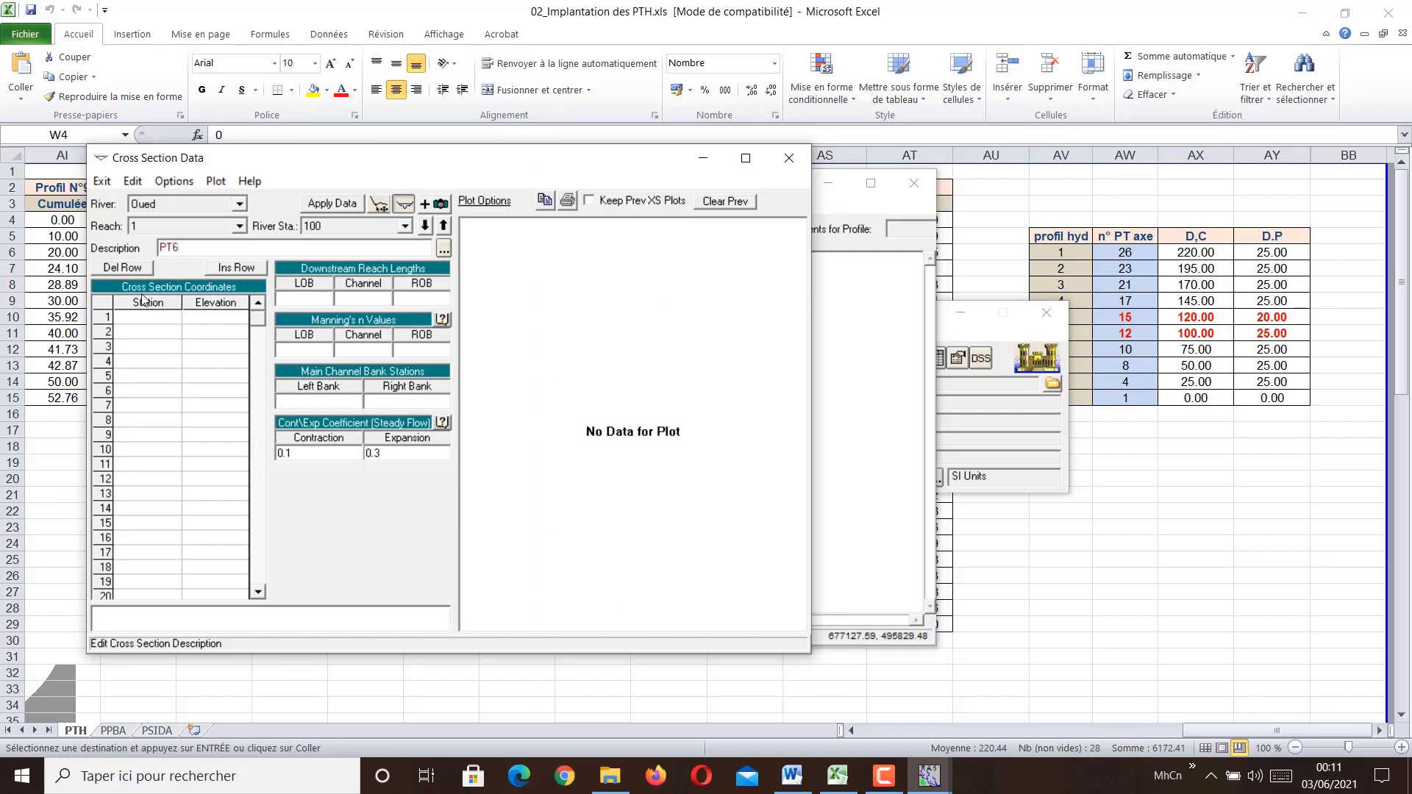
Step: Paste the Profil N°6 values as PT6's coordinates, set all three downstream reach lengths to 25, and apply the data
click(103, 314)
key(ctrl+v)
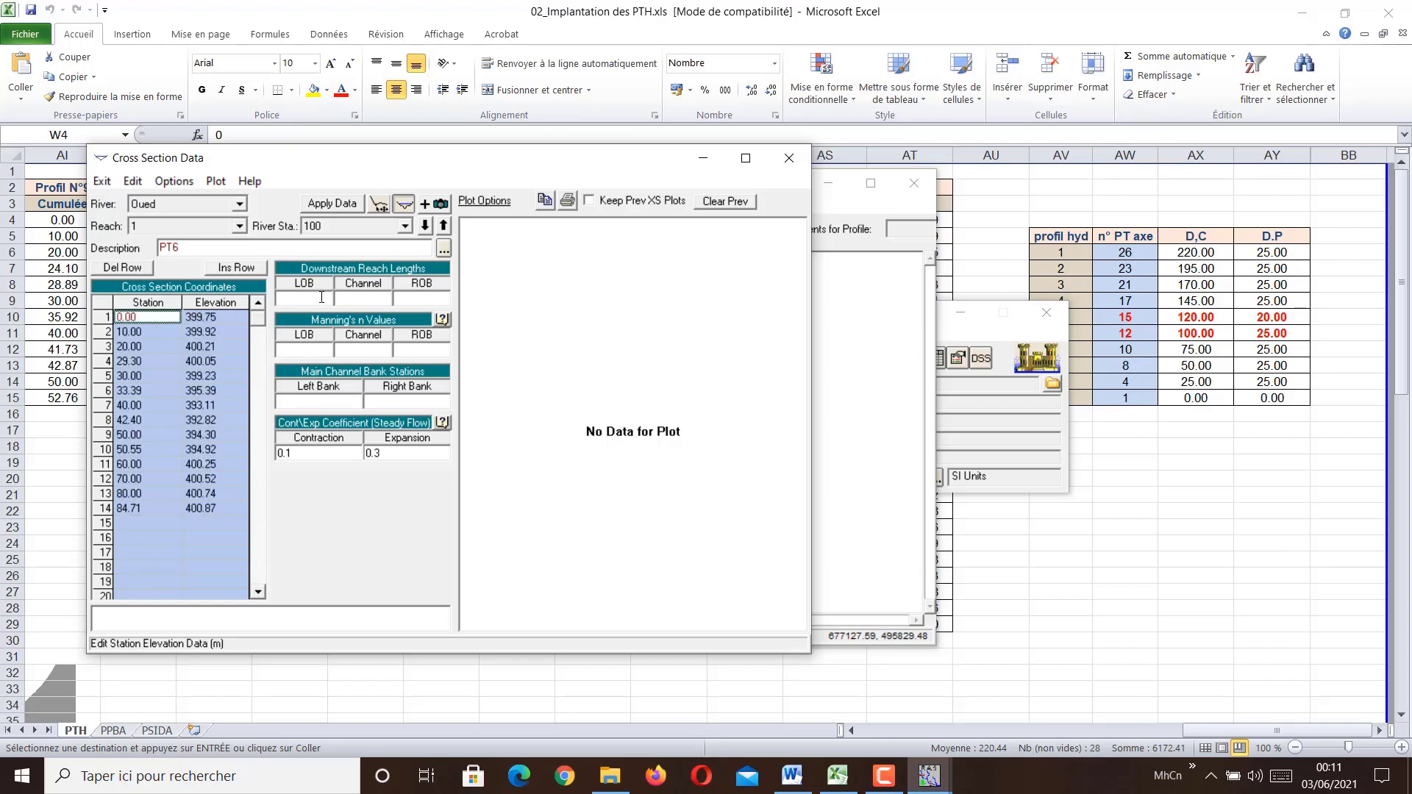
click(321, 297)
text(25)
key(Tab)
text(25)
key(Tab)
text(2)
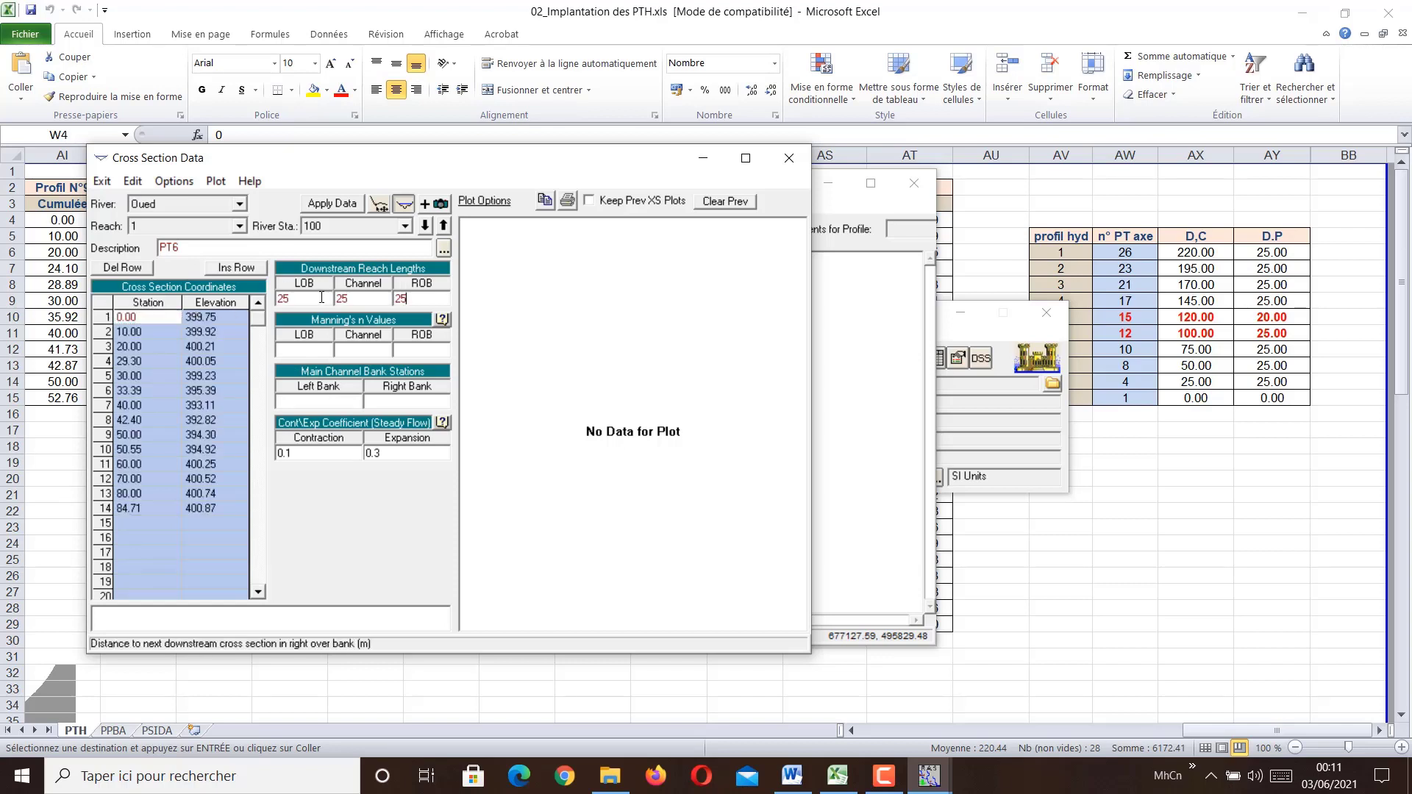
click(324, 204)
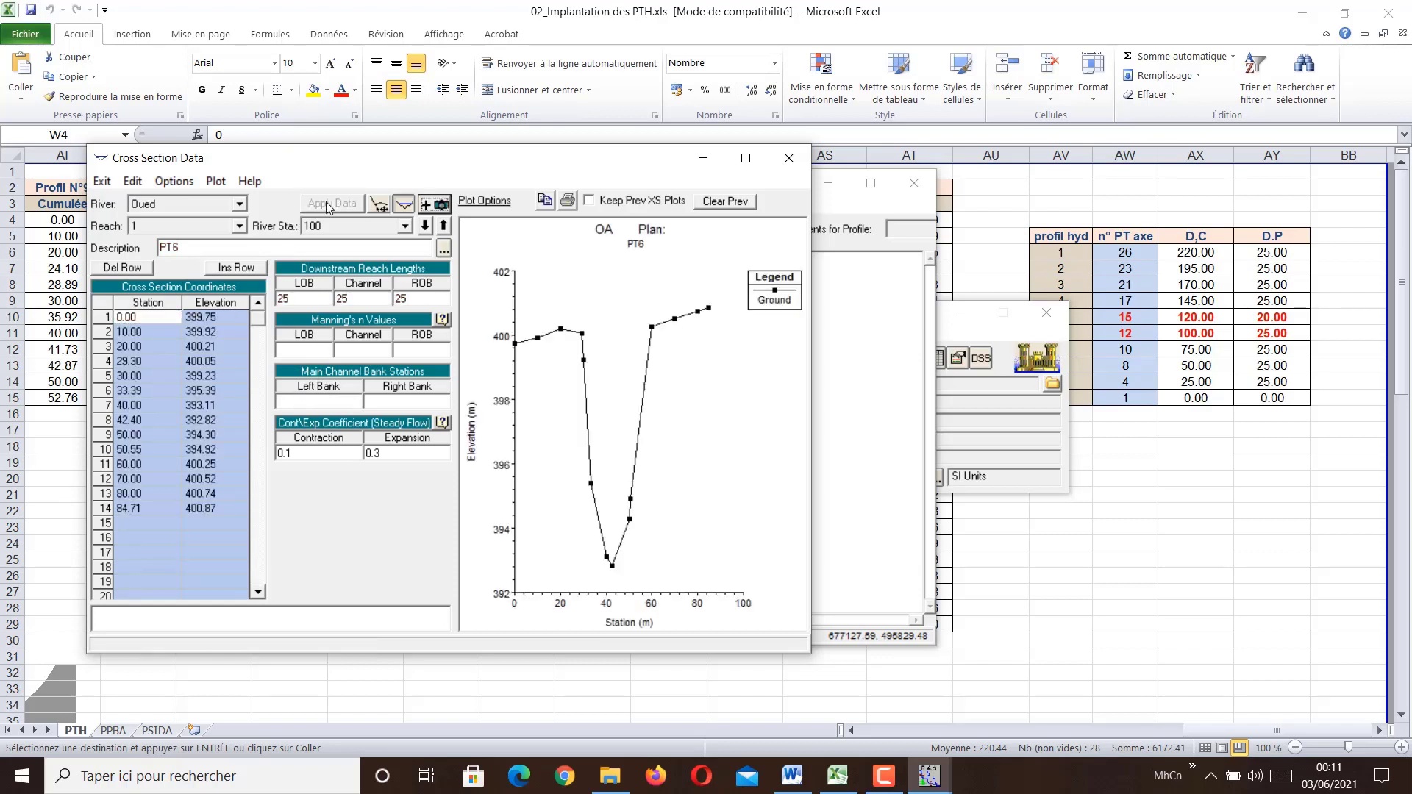
Step: Add a cross section at river station 75 with the description PT7
click(175, 181)
click(200, 203)
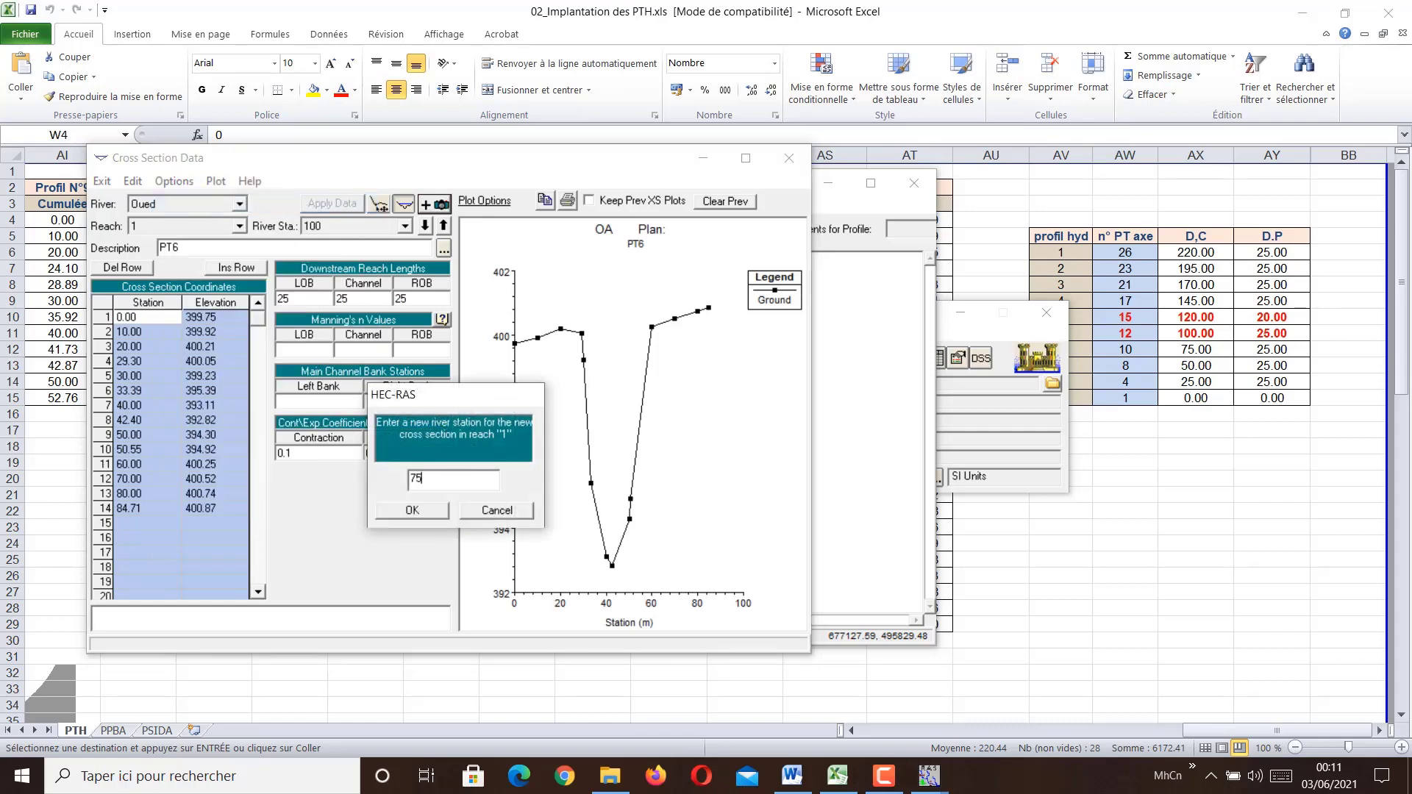
click(416, 513)
text(P)
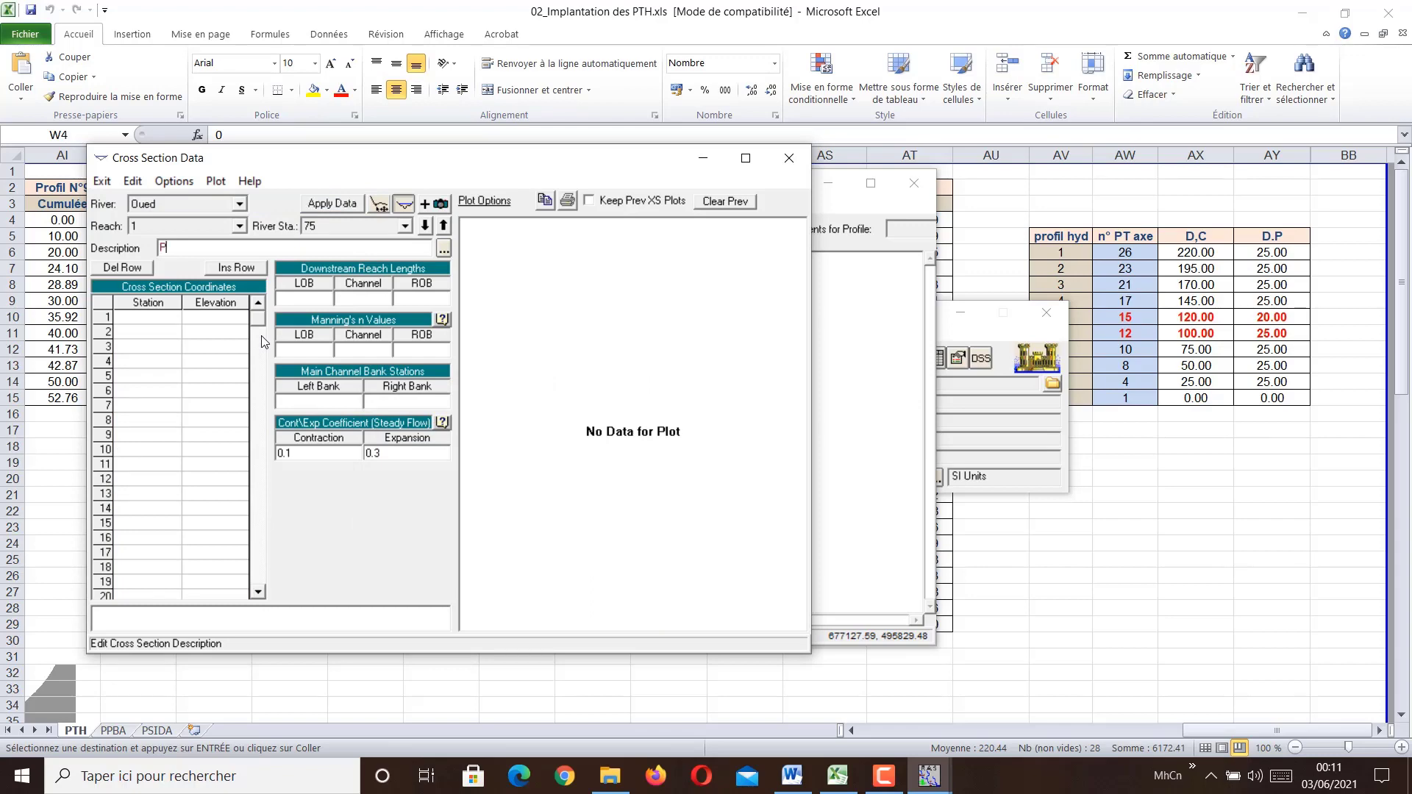
Step: Set PT7's downstream reach lengths for the left overbank, channel and right overbank to 25
click(299, 302)
text(25)
key(Tab)
text(25)
key(Tab)
text(2)
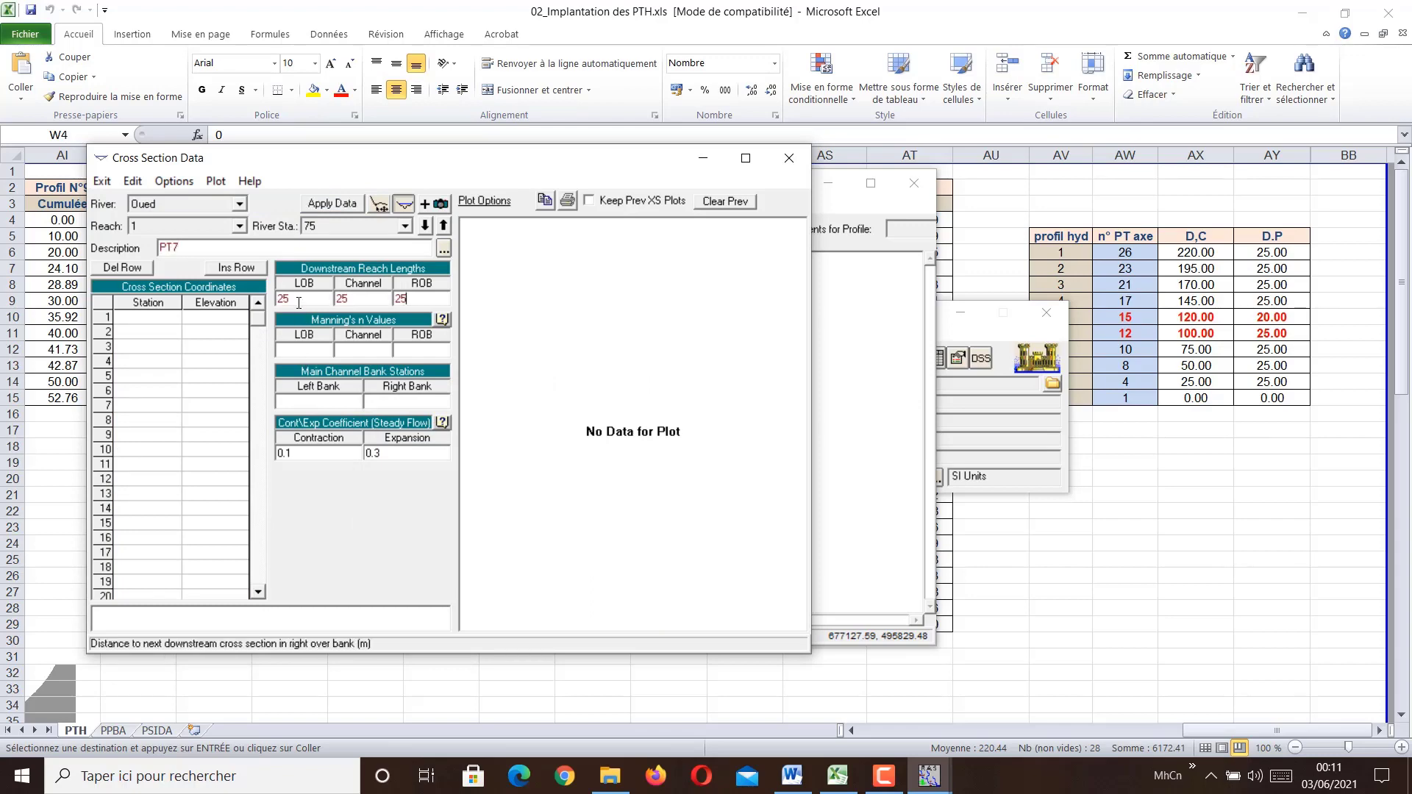
Step: Switch to Excel and copy the Cumulée and TN values of Profil N°7
click(1169, 753)
drag(1208, 731, 1133, 731)
drag(62, 220, 119, 366)
key(ctrl+c)
Step: Return to HEC-RAS's cross section editor, paste the Profil N°7 values as PT7's station and elevation coordinates, and apply the data
mouse_move(929, 776)
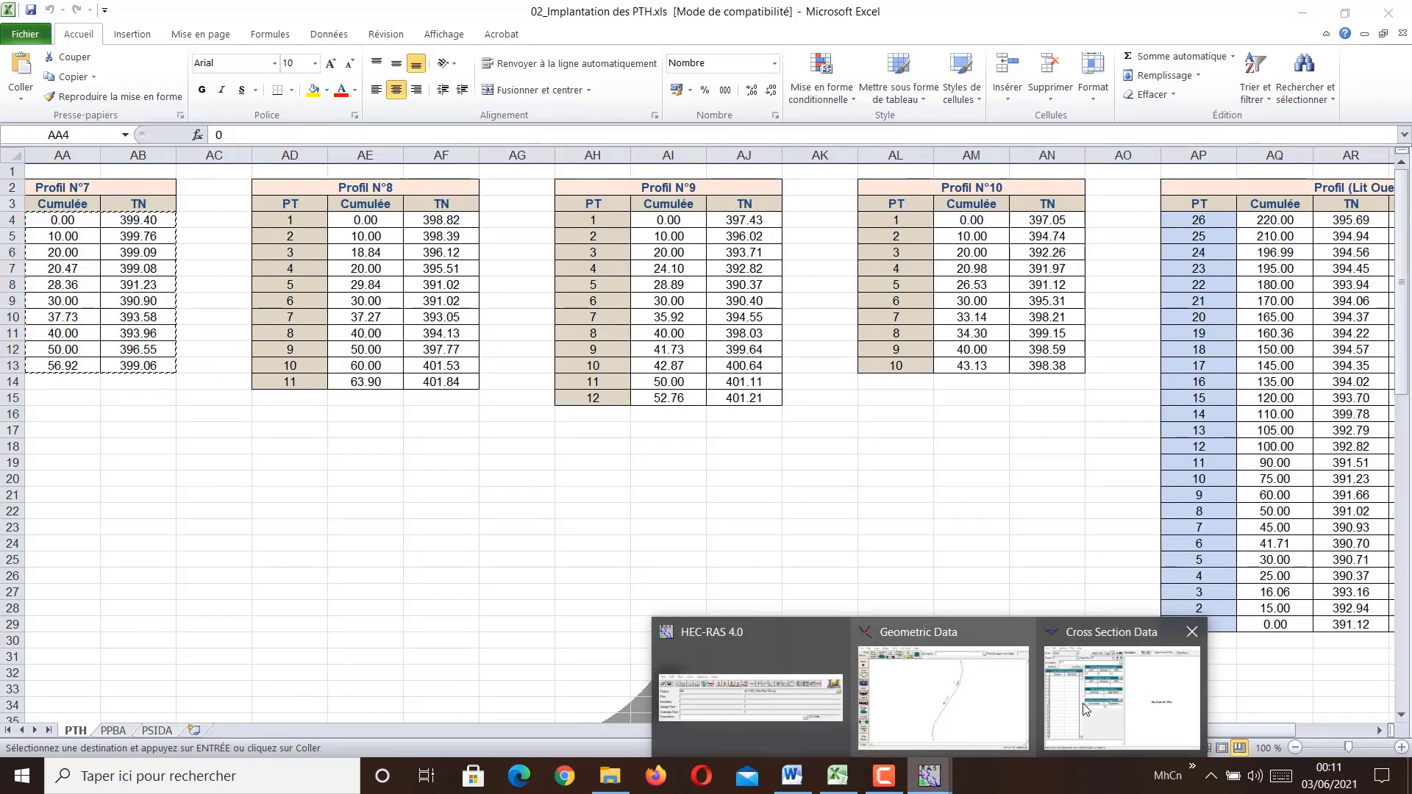
click(1087, 709)
click(114, 305)
key(ctrl+v)
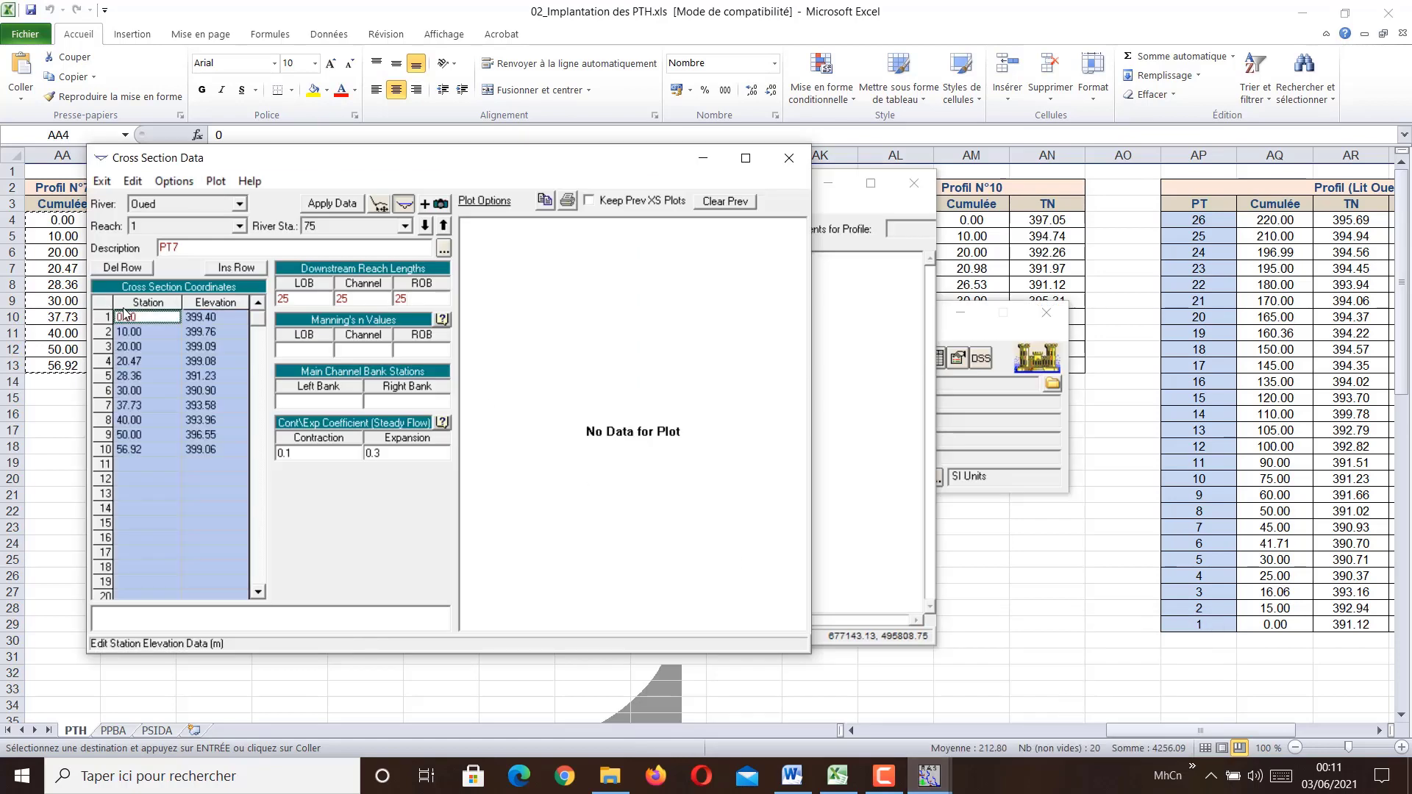
click(327, 209)
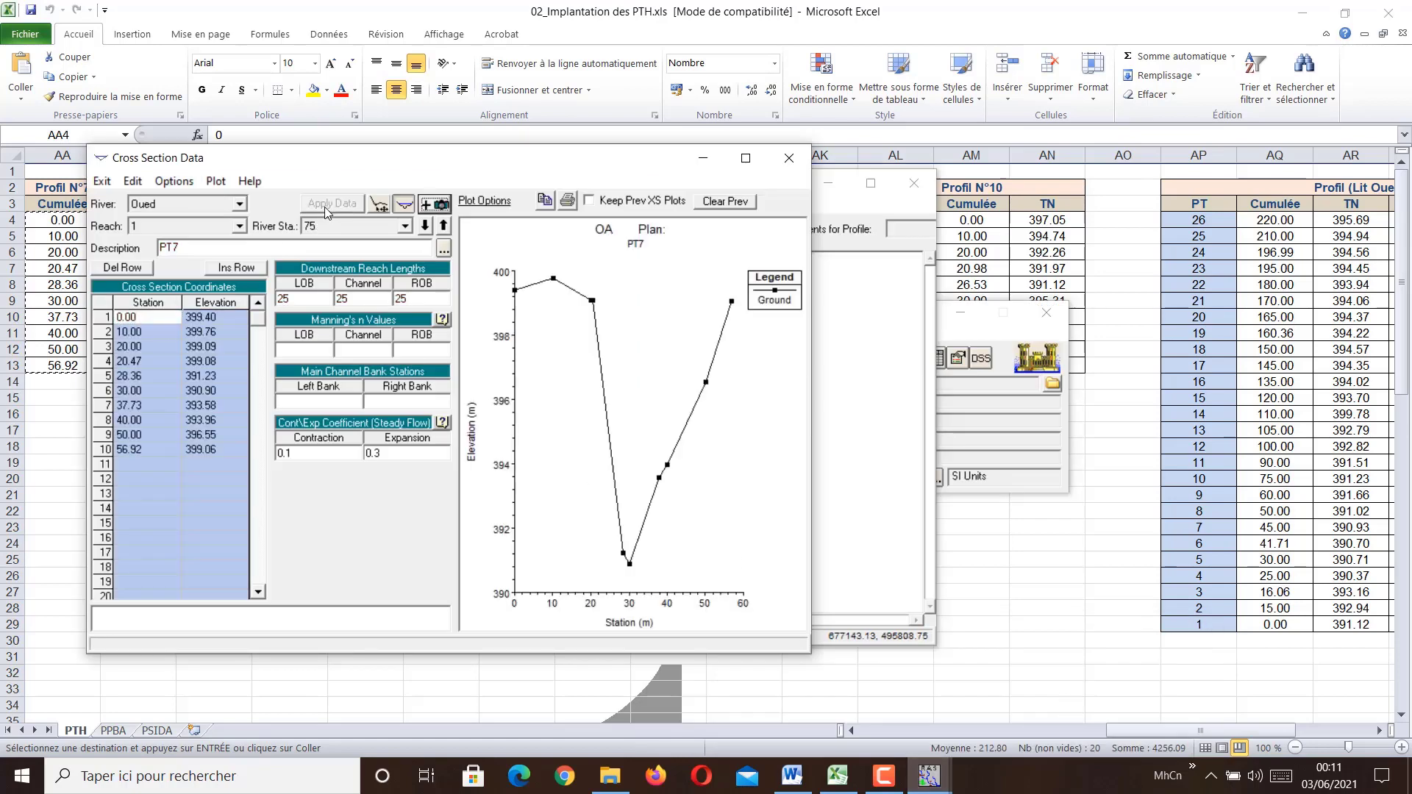
Step: Switch to Excel, copy the Cumulée and TN values of Profil N°8, and bring the profil hyd distance table into view
key(alt+Tab)
drag(366, 220, 438, 377)
key(ctrl+c)
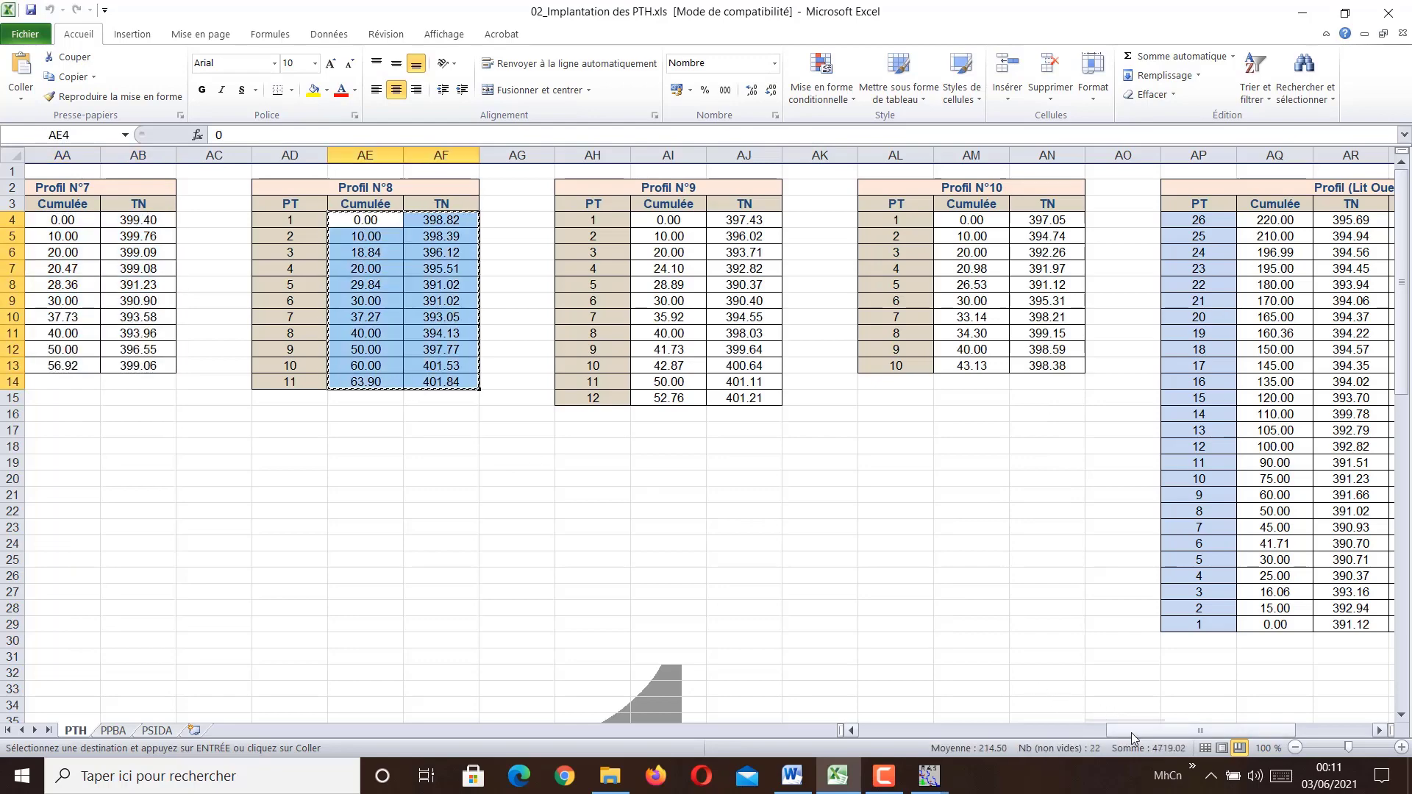
drag(1125, 731, 1261, 731)
Step: Return to HEC-RAS's cross section editor and add a cross section at river station 50 with the description PT8
mouse_move(929, 776)
click(1302, 684)
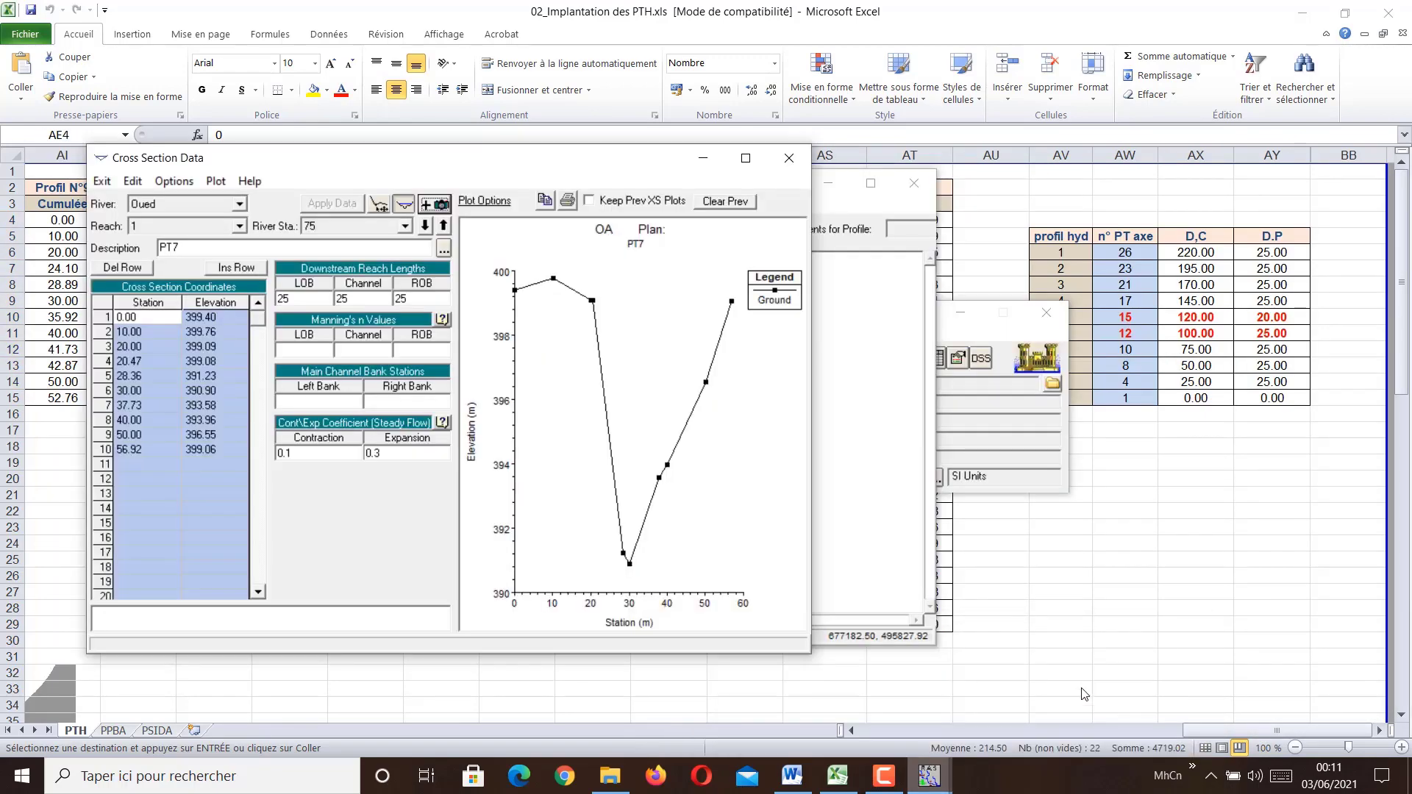
click(174, 181)
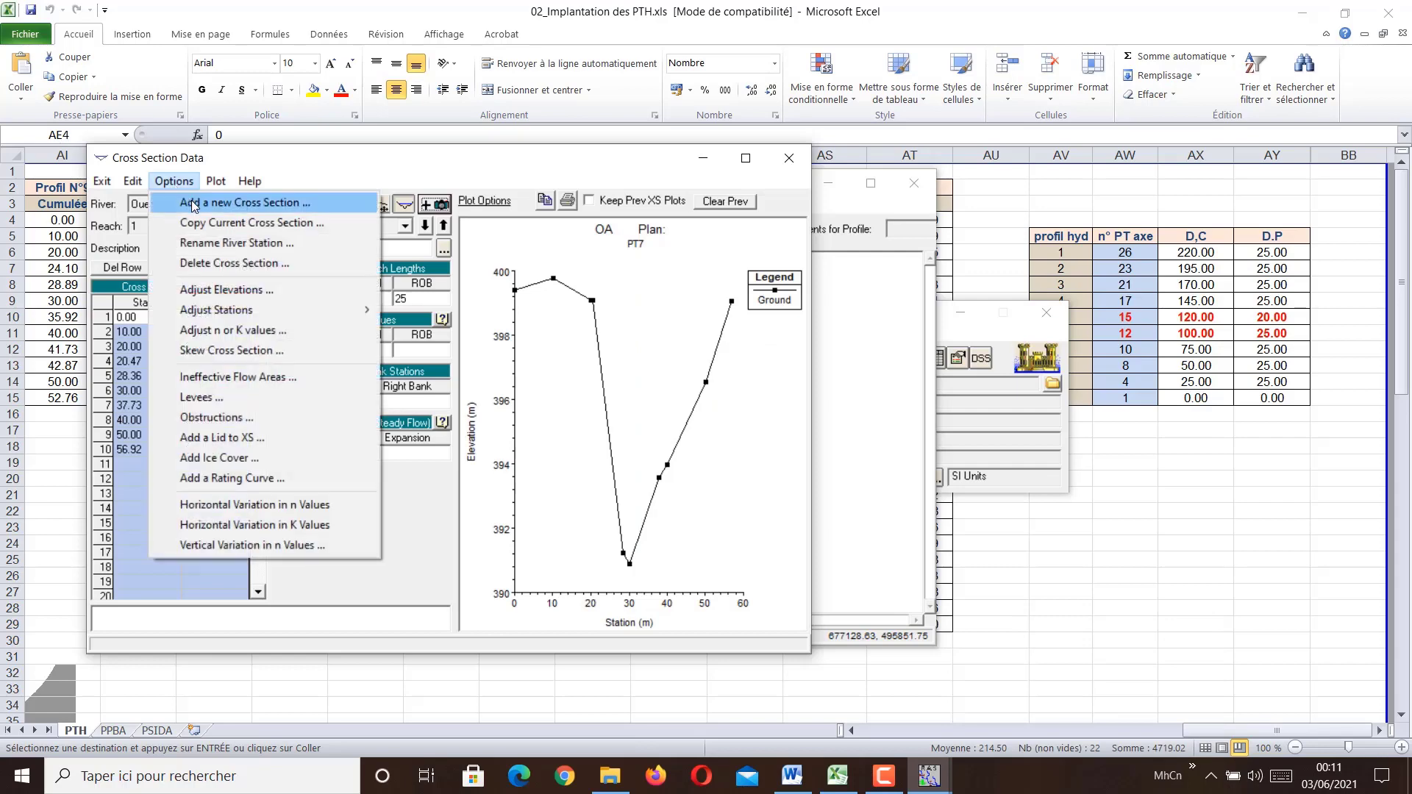
click(195, 205)
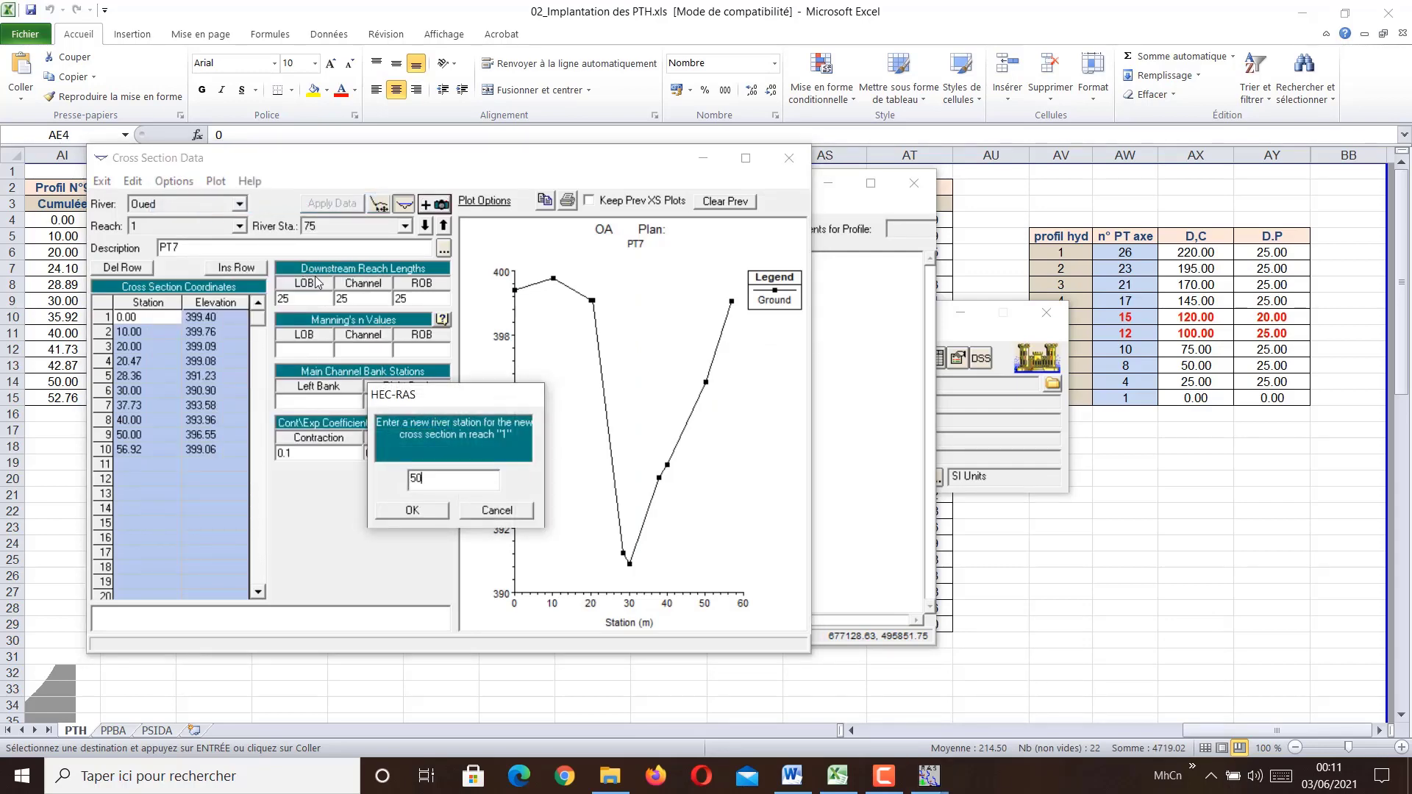
text(50)
click(387, 510)
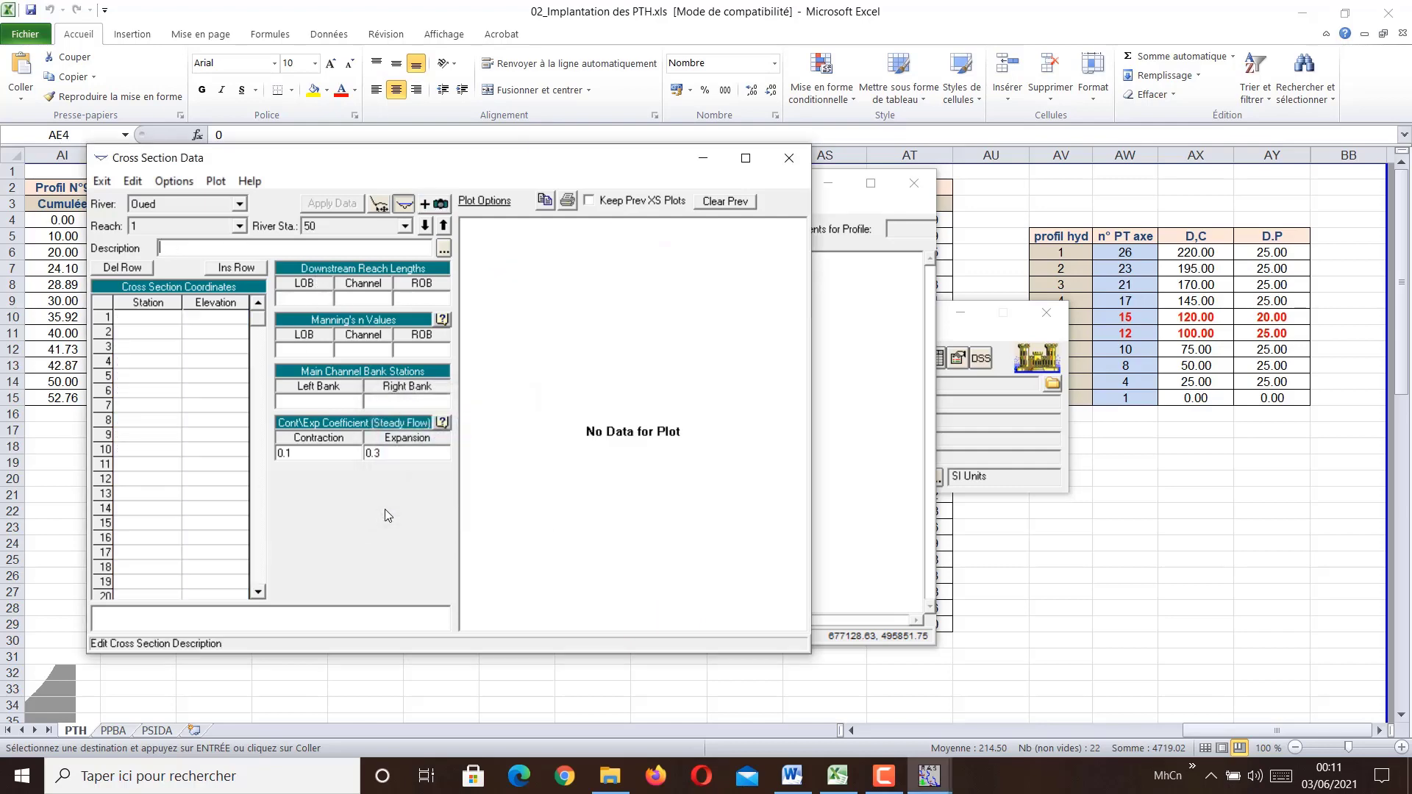
text(PT8)
Step: Paste the Profil N°8 values as PT8's coordinates, set all three downstream reach lengths to 25, and apply the data
click(103, 308)
key(ctrl+v)
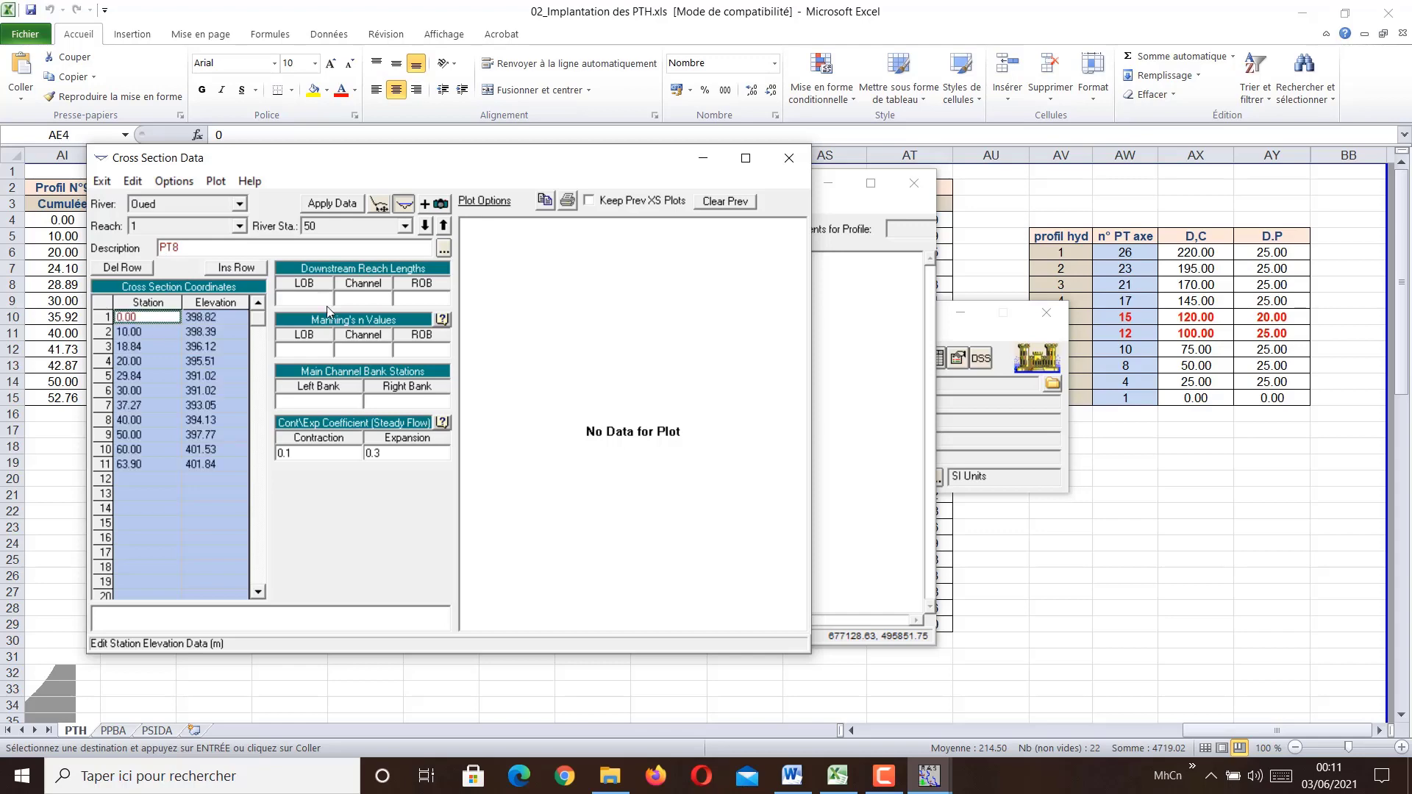
click(321, 299)
text(25)
key(Tab)
text(25)
key(Tab)
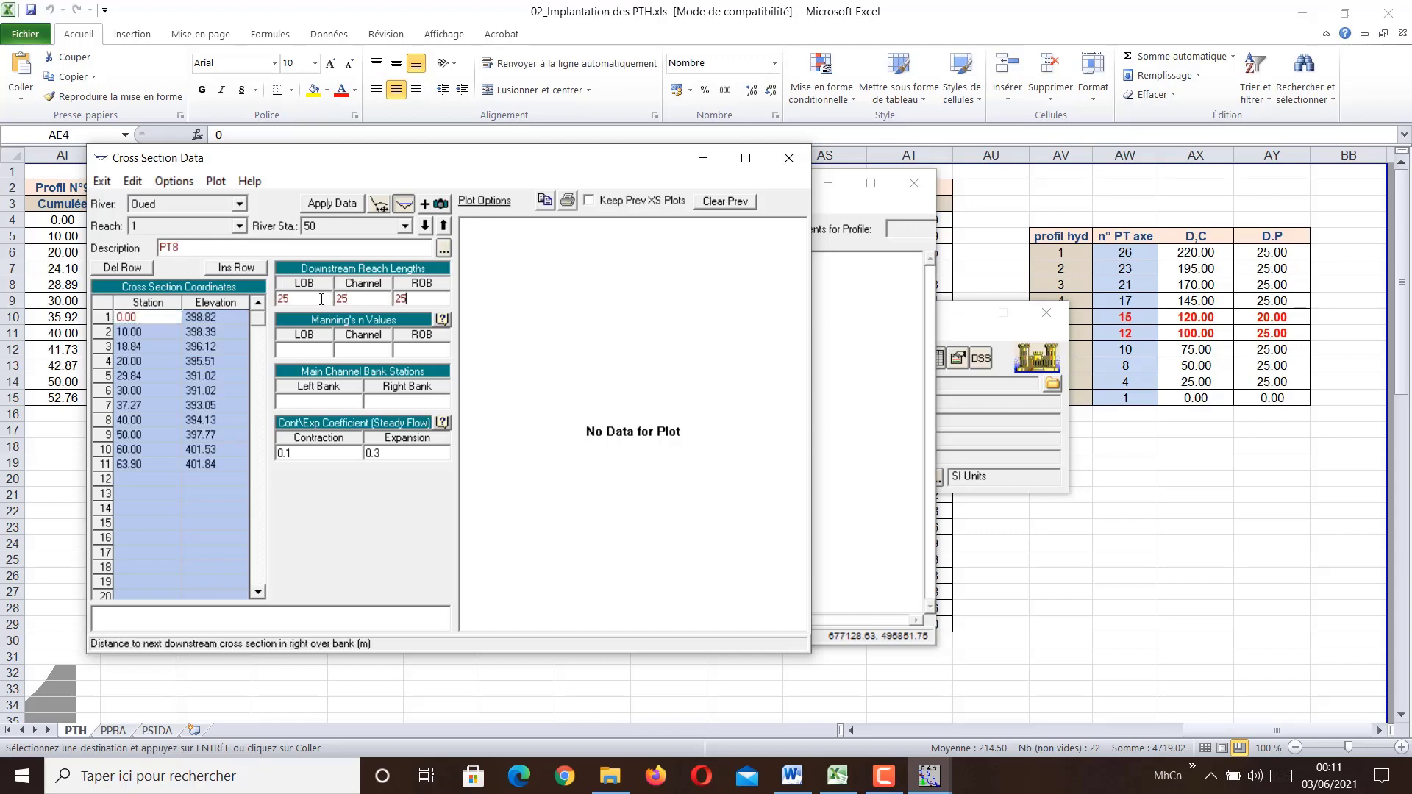
click(331, 203)
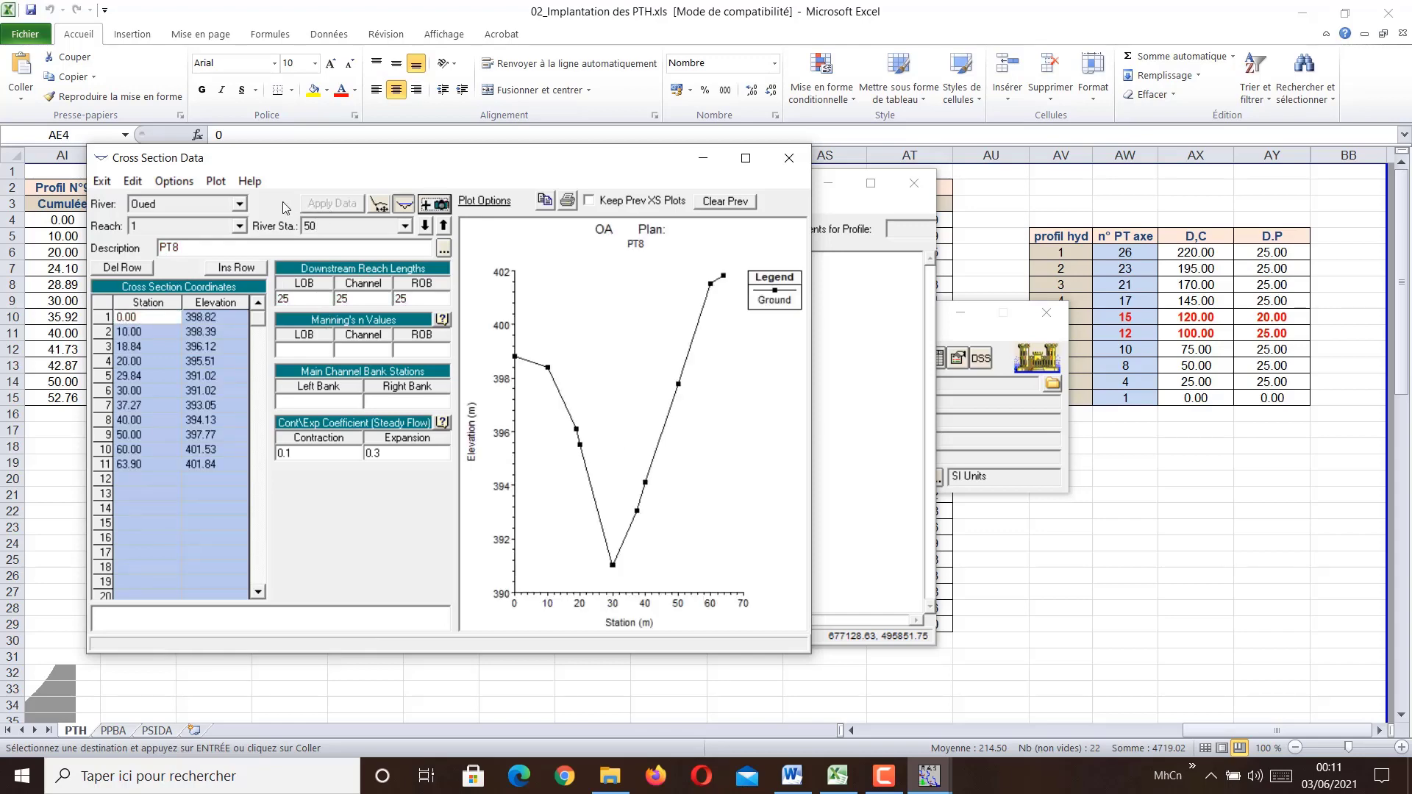
Step: Add a cross section at river station 25 with the description PT9
click(175, 181)
click(202, 206)
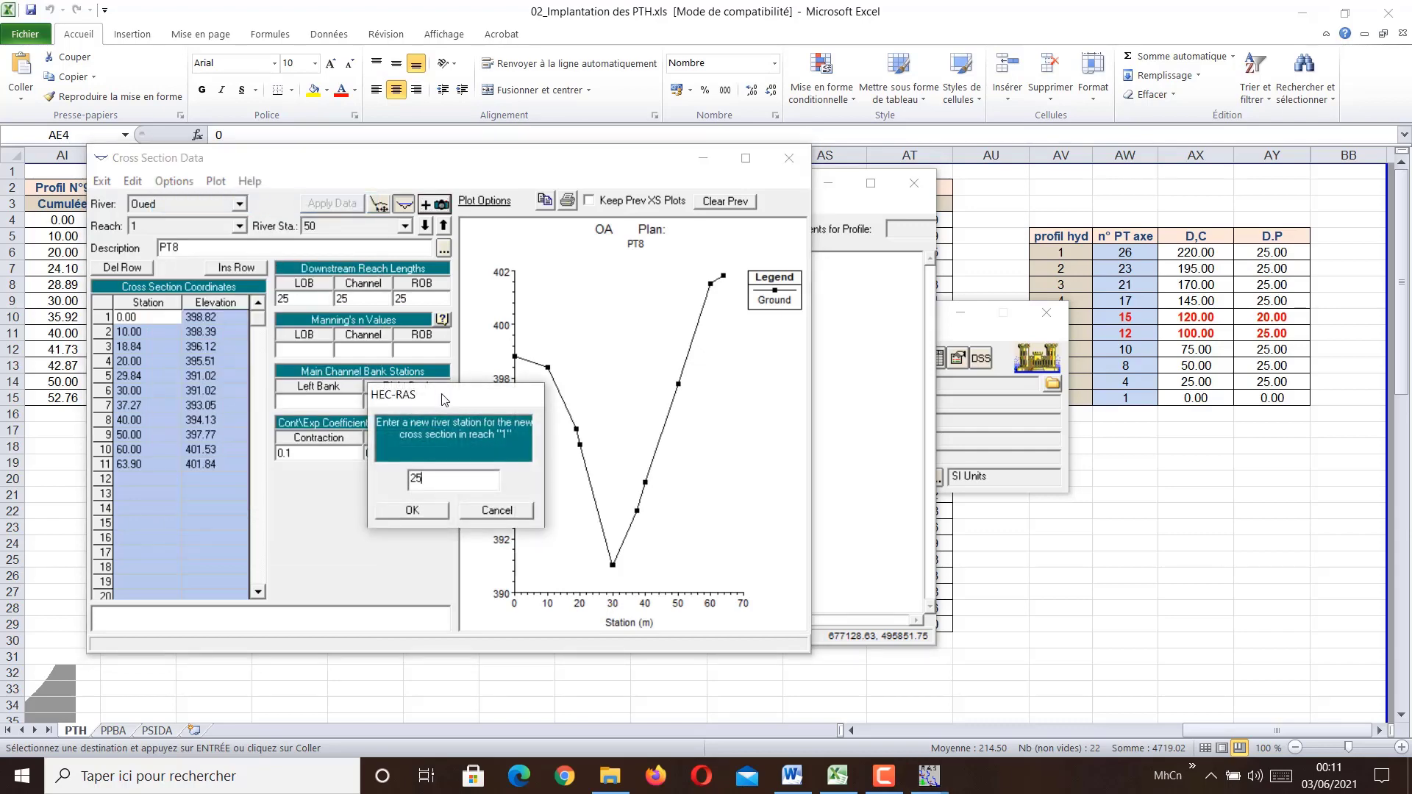
click(418, 513)
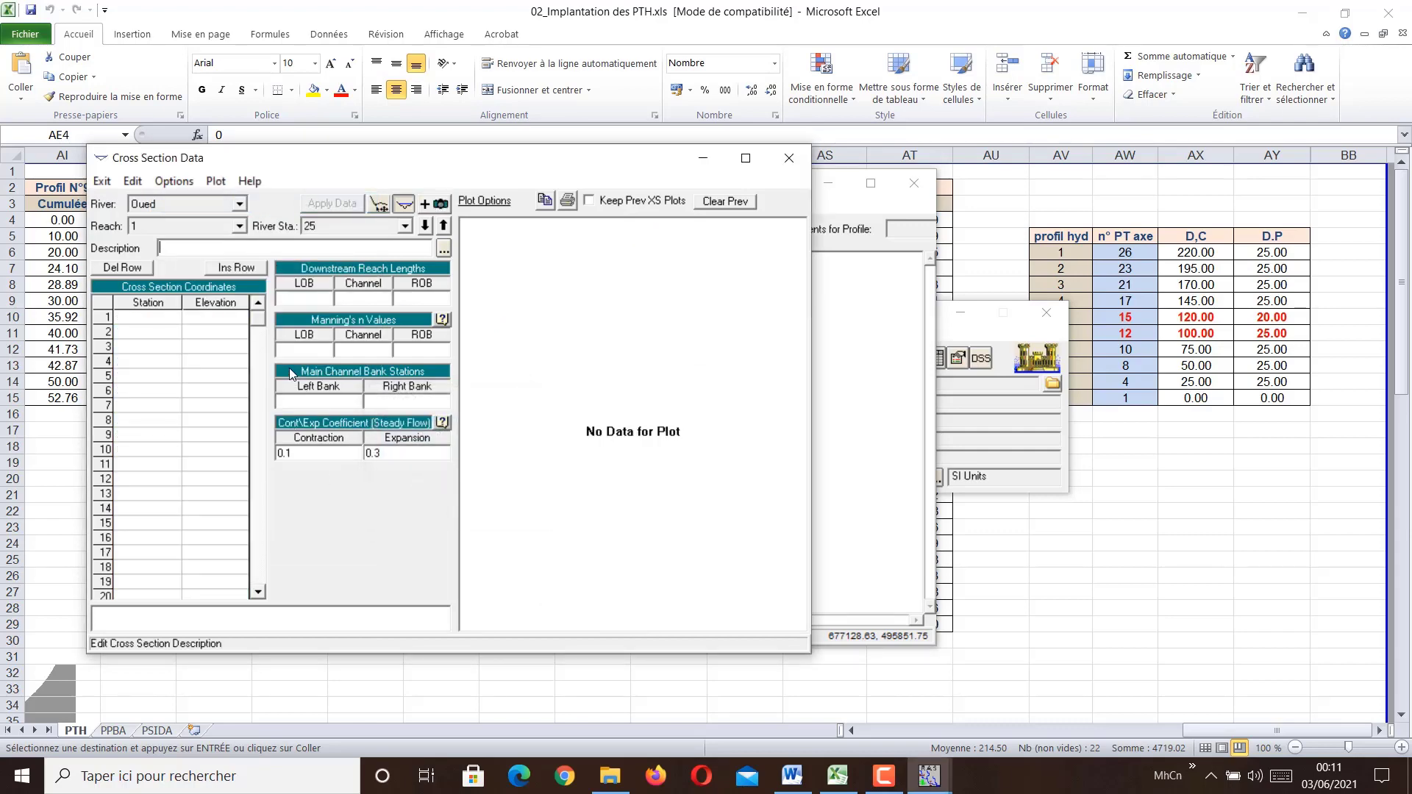
text(PT9)
Step: Set PT9's downstream reach lengths for the left overbank, channel and right overbank to 25
click(297, 299)
text(25)
key(Tab)
text(25)
key(Tab)
text(2)
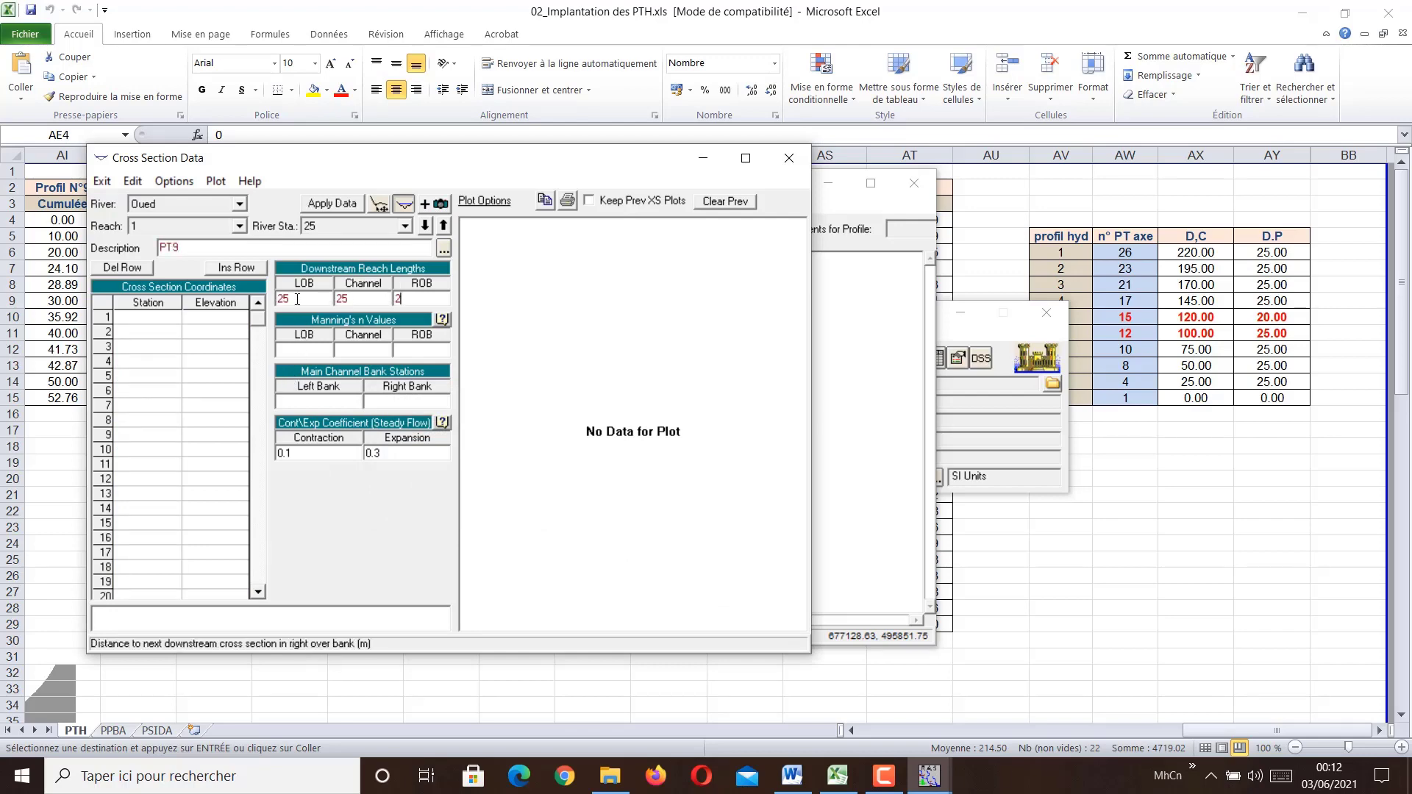
Step: Copy the Profil N°9 Cumulée and TN values from the Excel sheet into PT9's cross section coordinates and apply the data
click(313, 683)
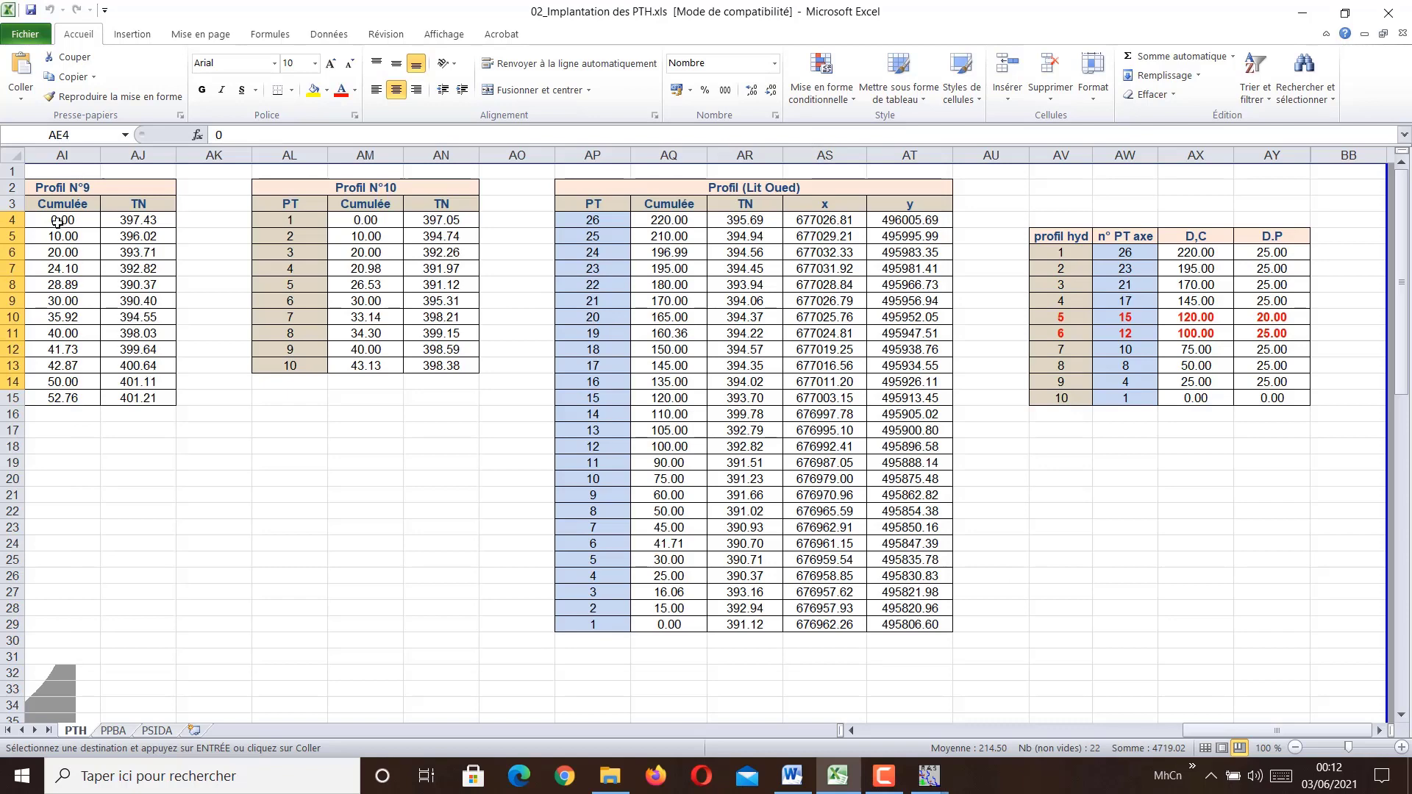
drag(59, 220, 129, 392)
key(ctrl+c)
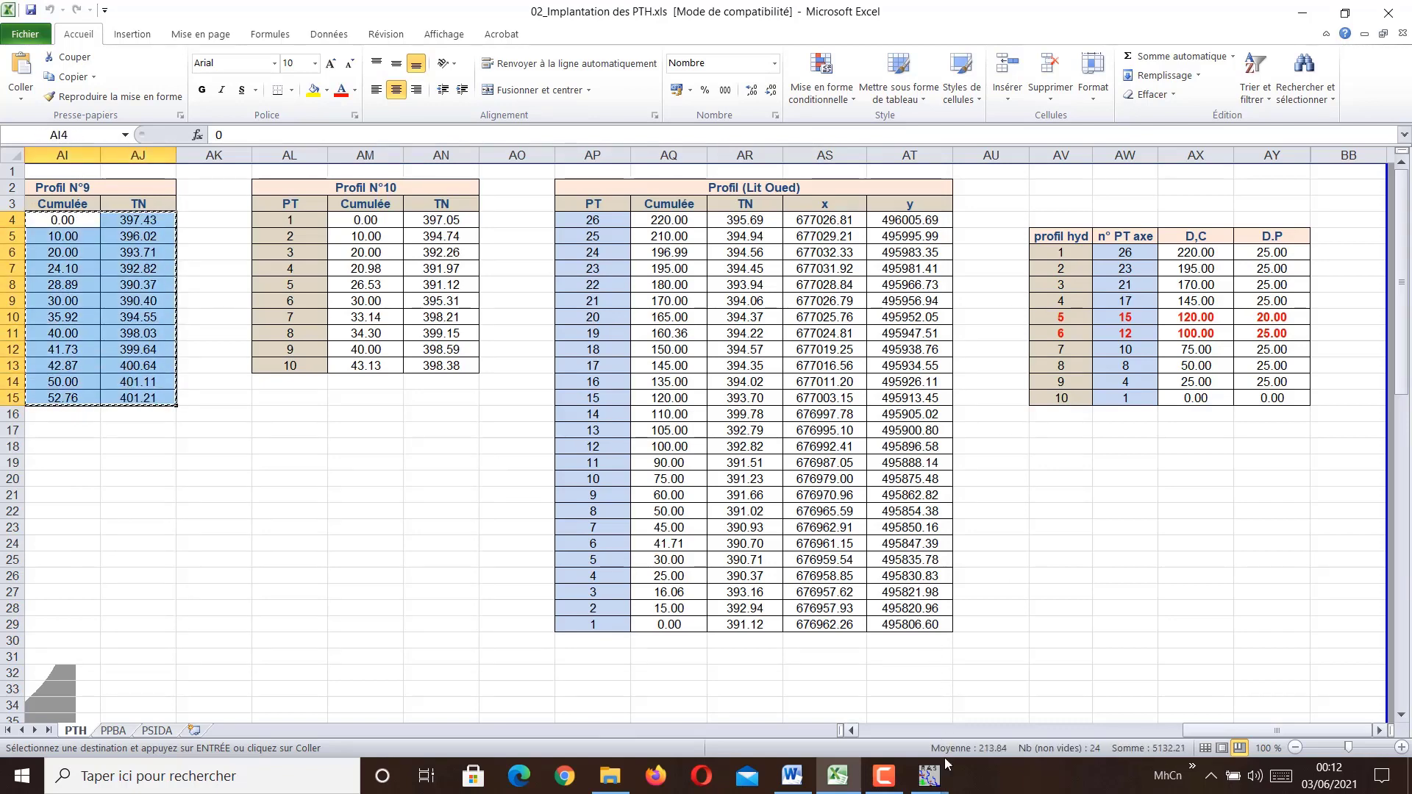
mouse_move(929, 776)
click(1034, 684)
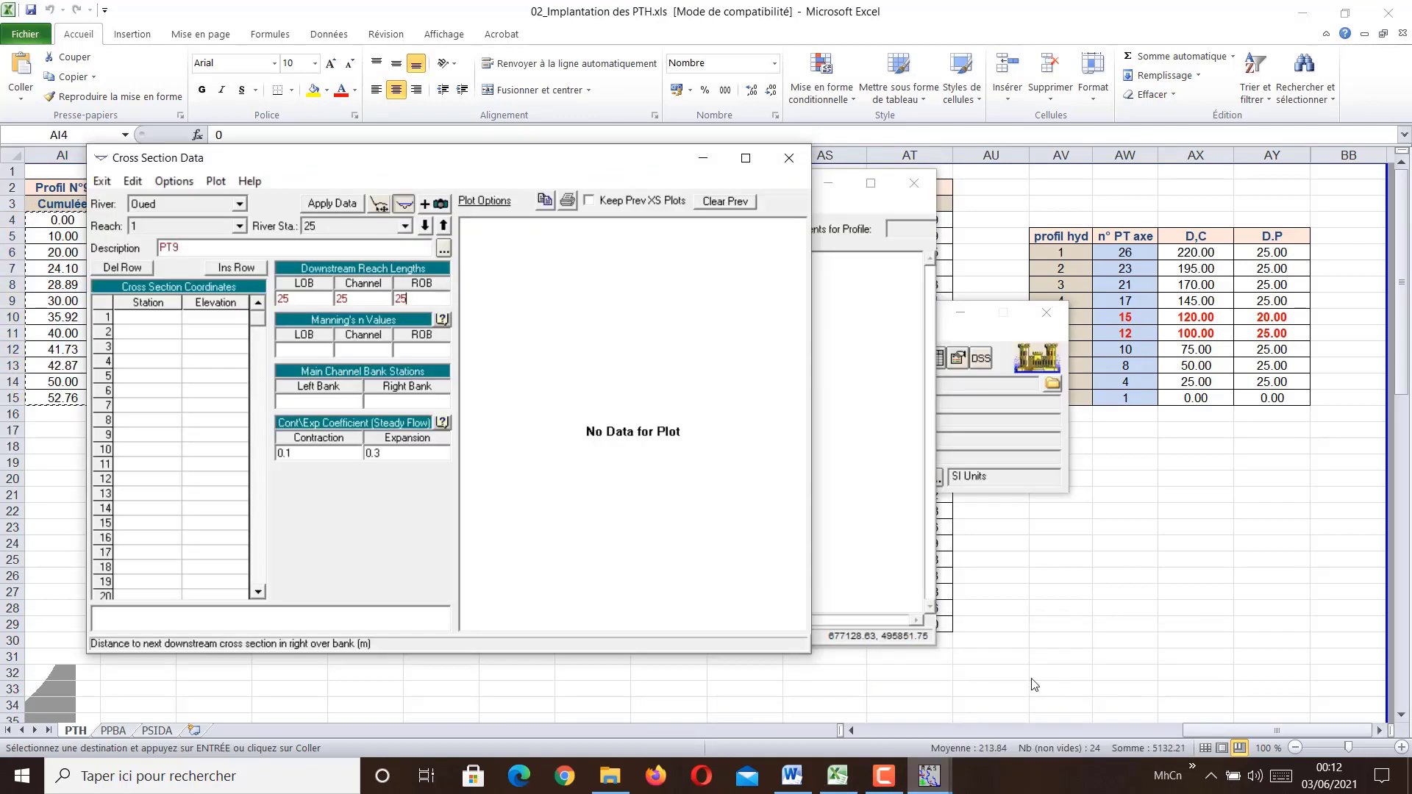
click(103, 307)
key(ctrl+v)
click(338, 205)
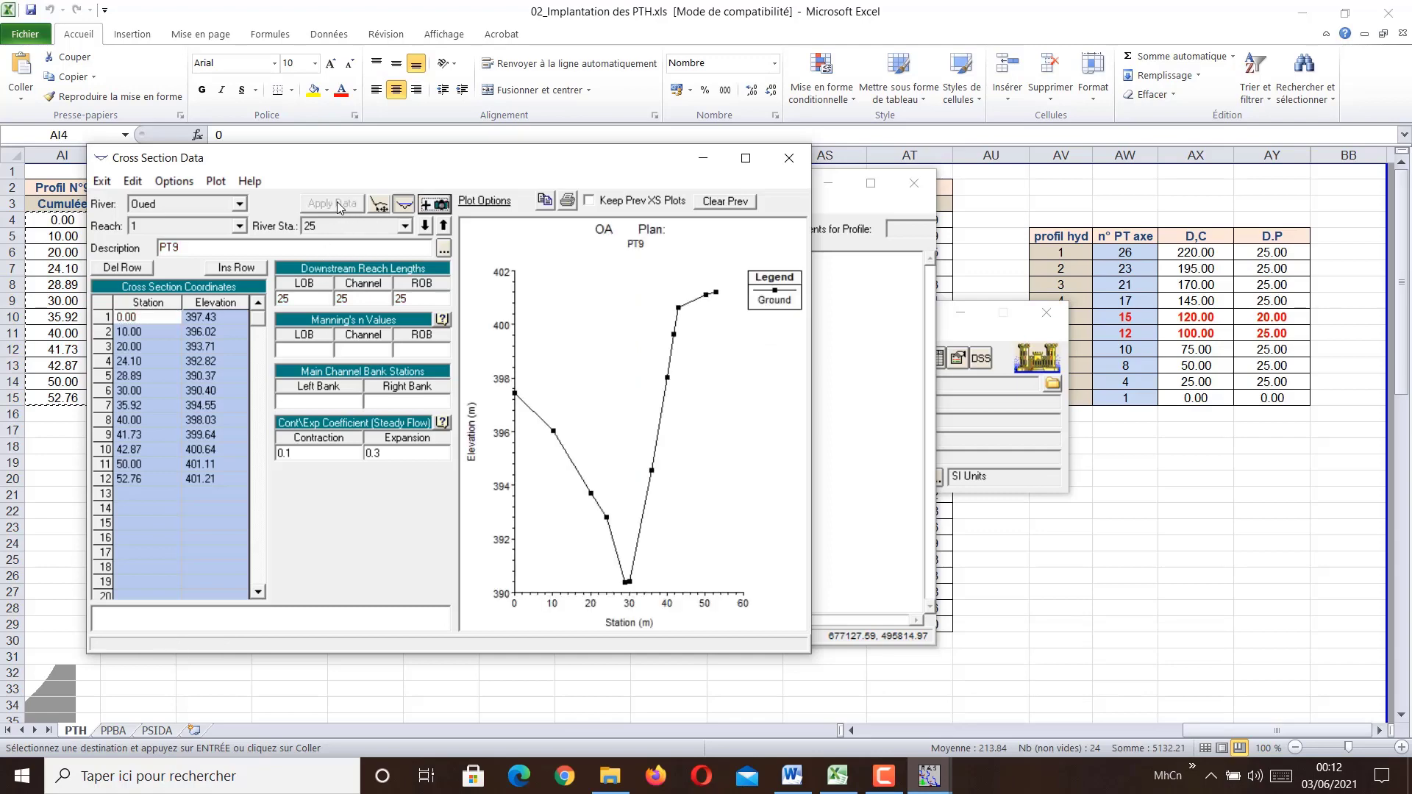
Step: Add a cross section at river station 0 with the description PT10
click(175, 181)
click(196, 203)
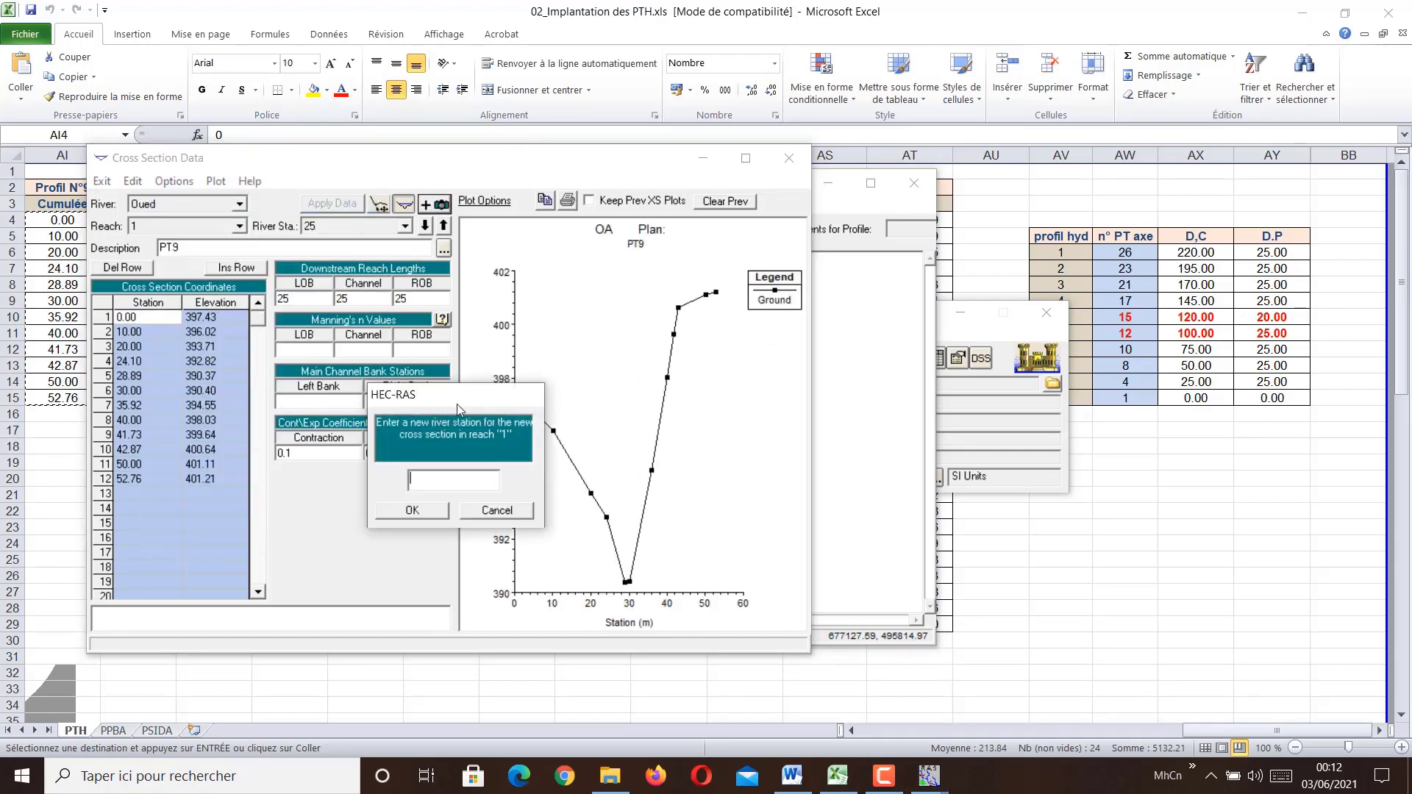
click(417, 515)
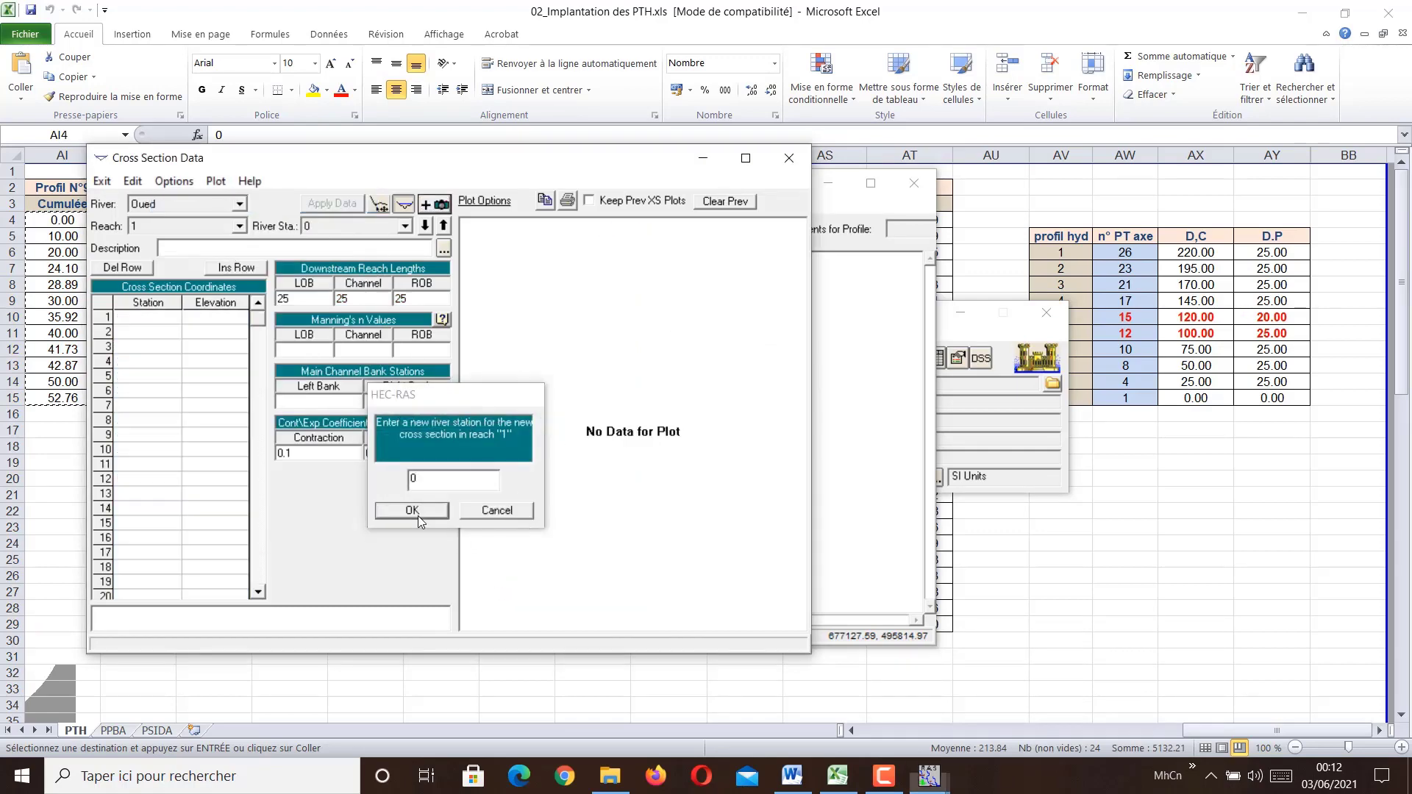
text(PT10)
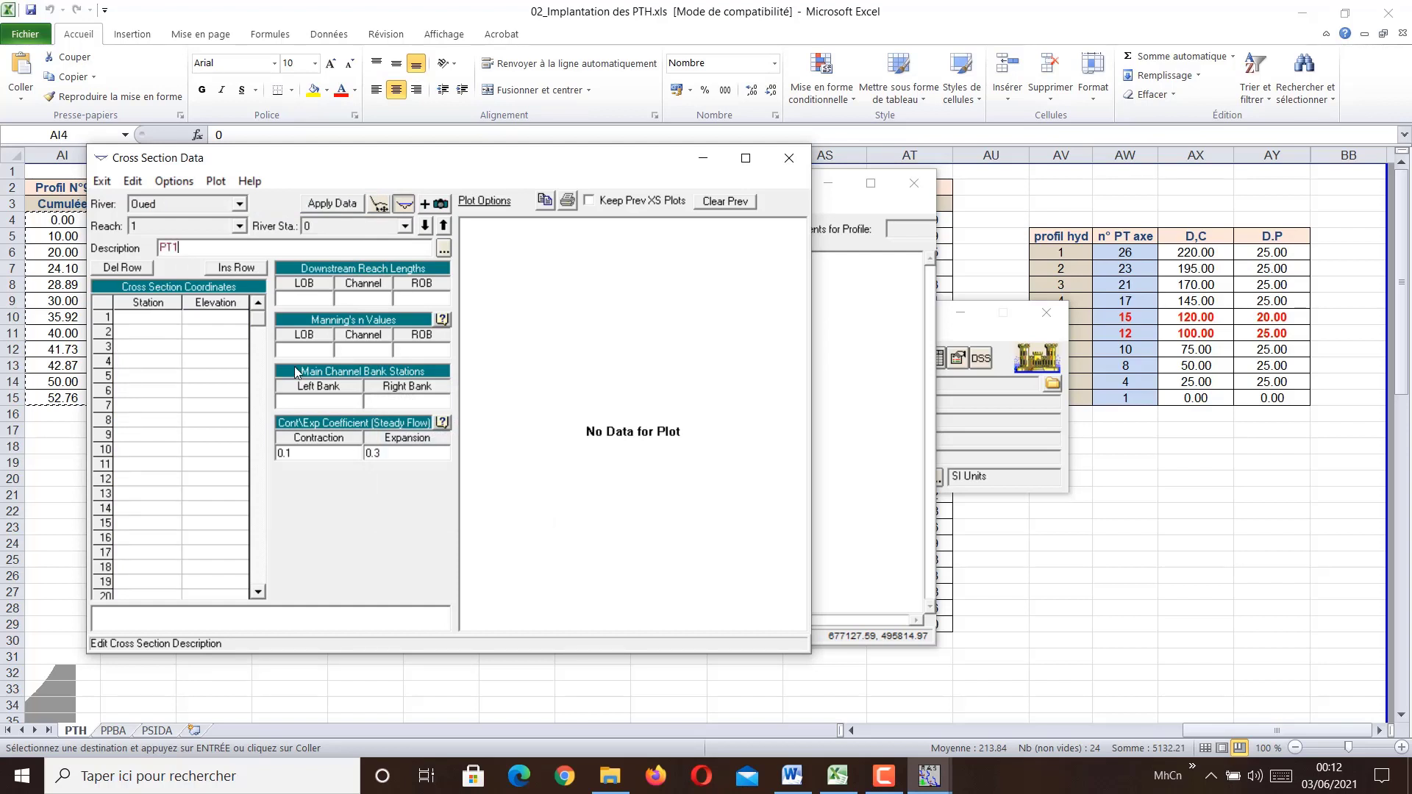
Step: Set PT10's downstream reach lengths for the left overbank, channel and right overbank to 0
click(298, 297)
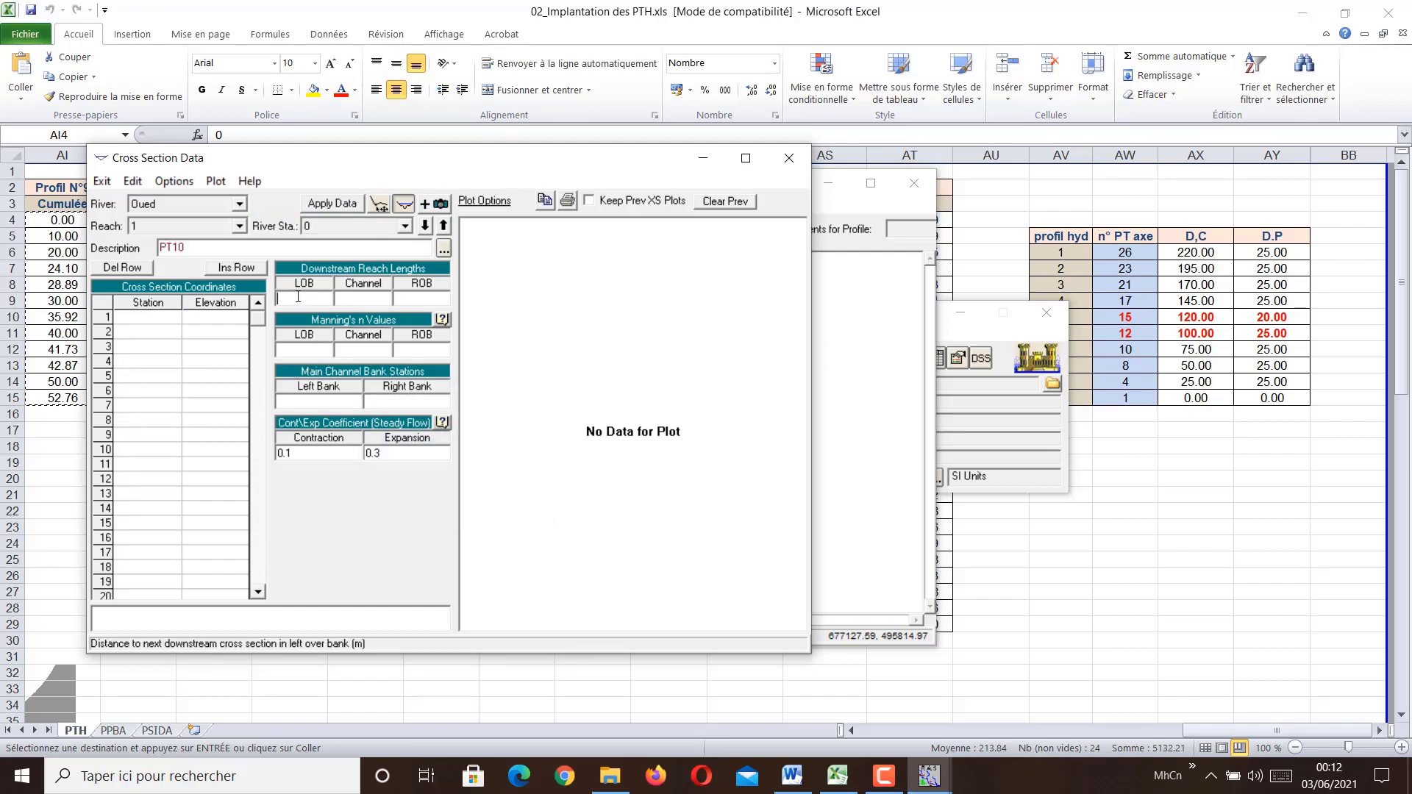
text(0)
key(Tab)
text(0)
key(Tab)
text(0)
Step: Copy the Profil N°10 Cumulée and TN values from Excel into PT10's cross section coordinates and apply the data
click(49, 460)
drag(366, 221, 434, 366)
key(ctrl+c)
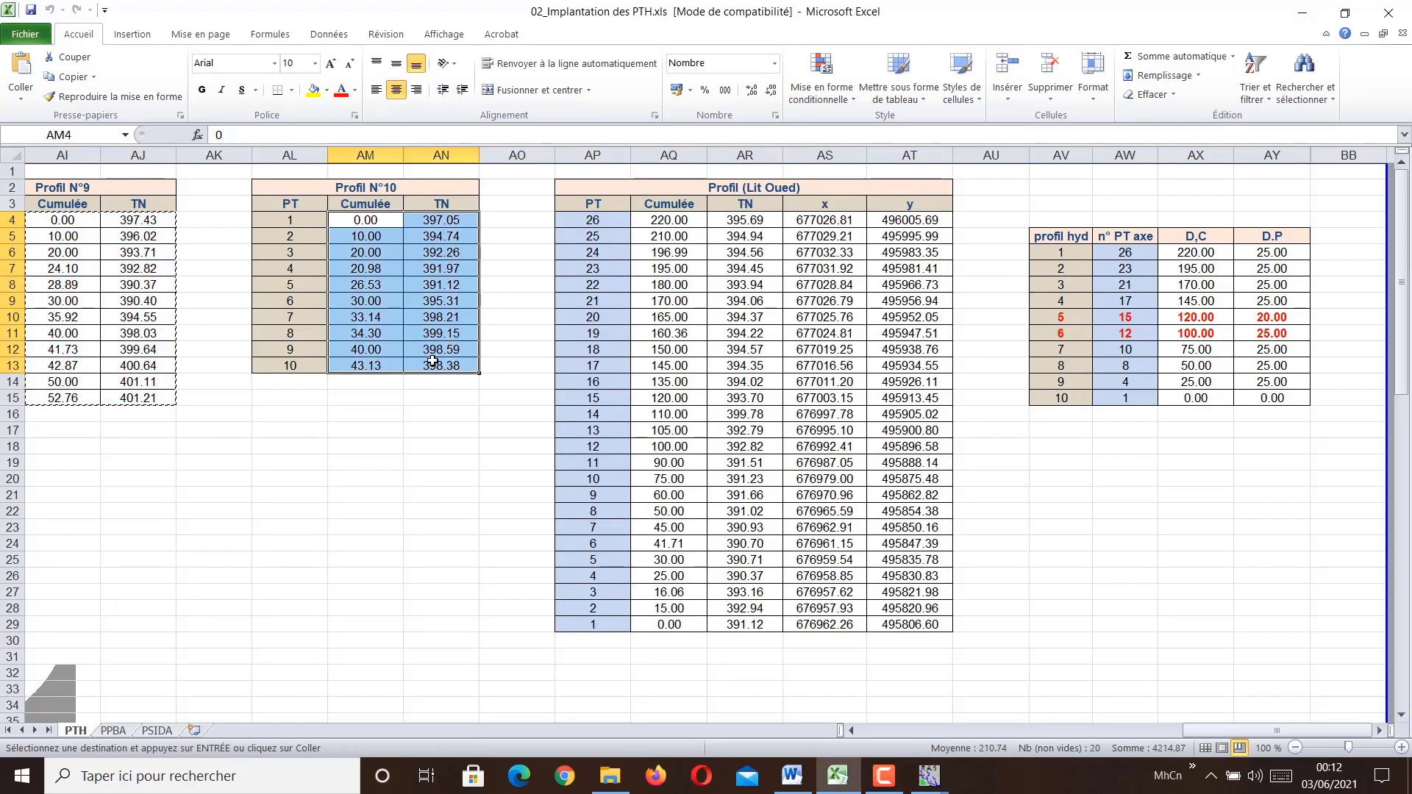
click(929, 776)
click(1103, 695)
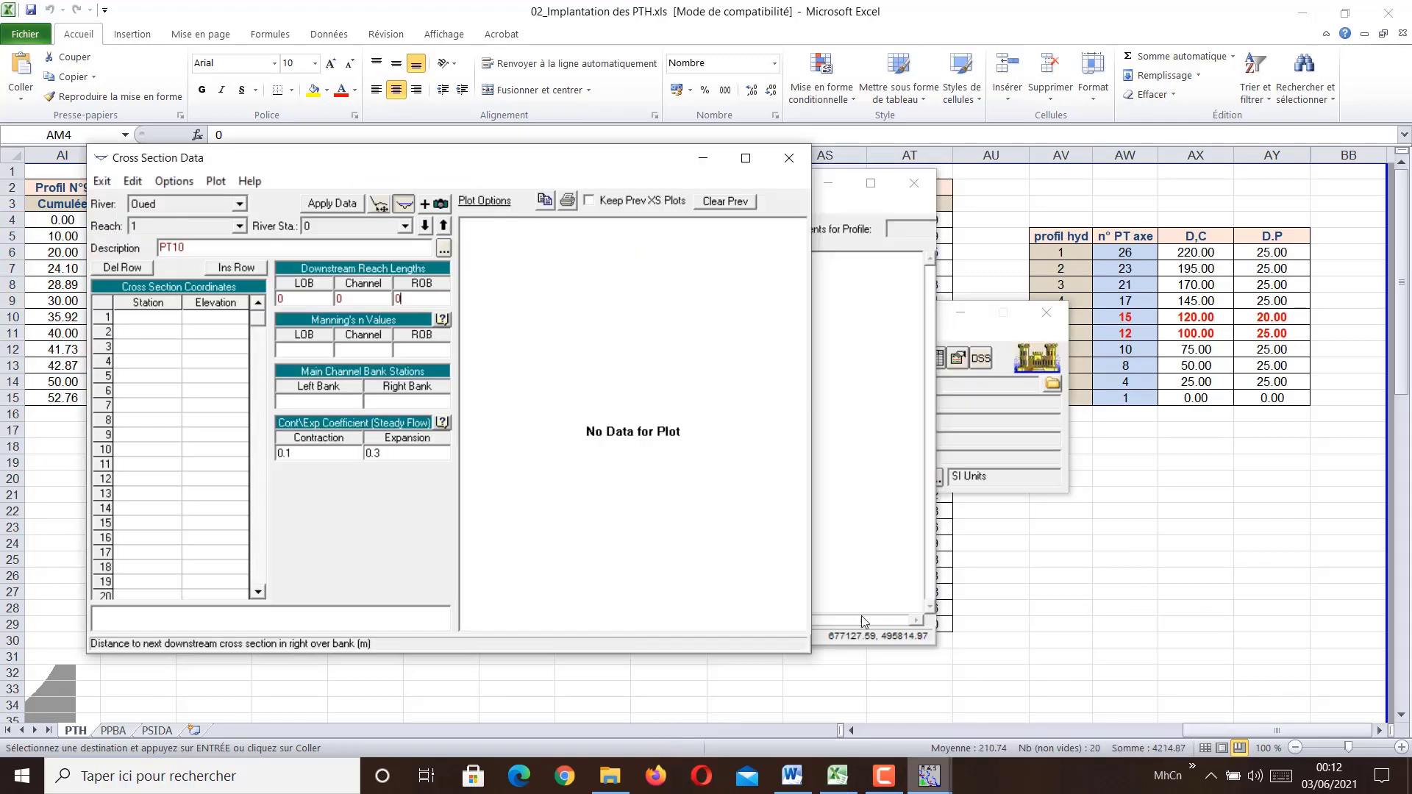
click(102, 305)
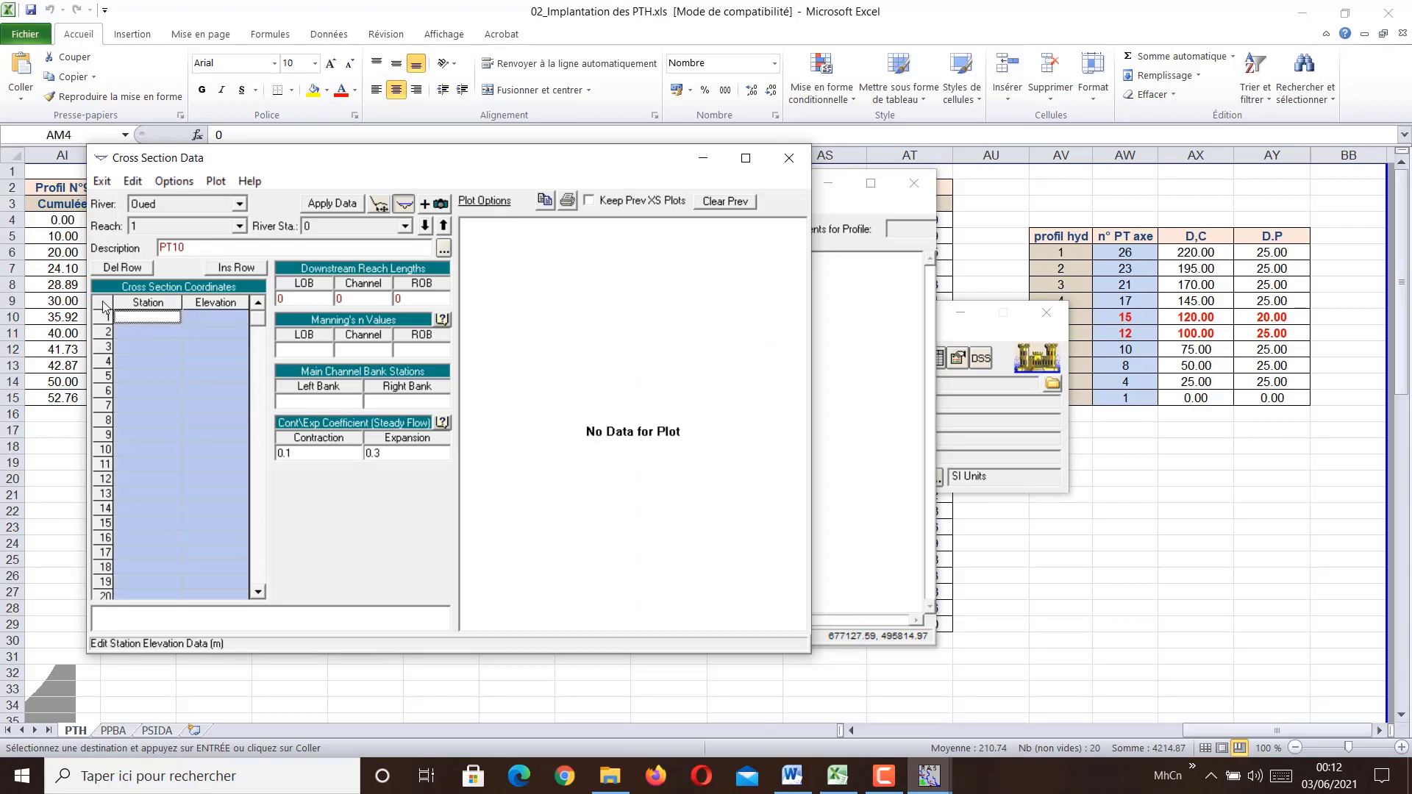
key(ctrl+v)
click(321, 209)
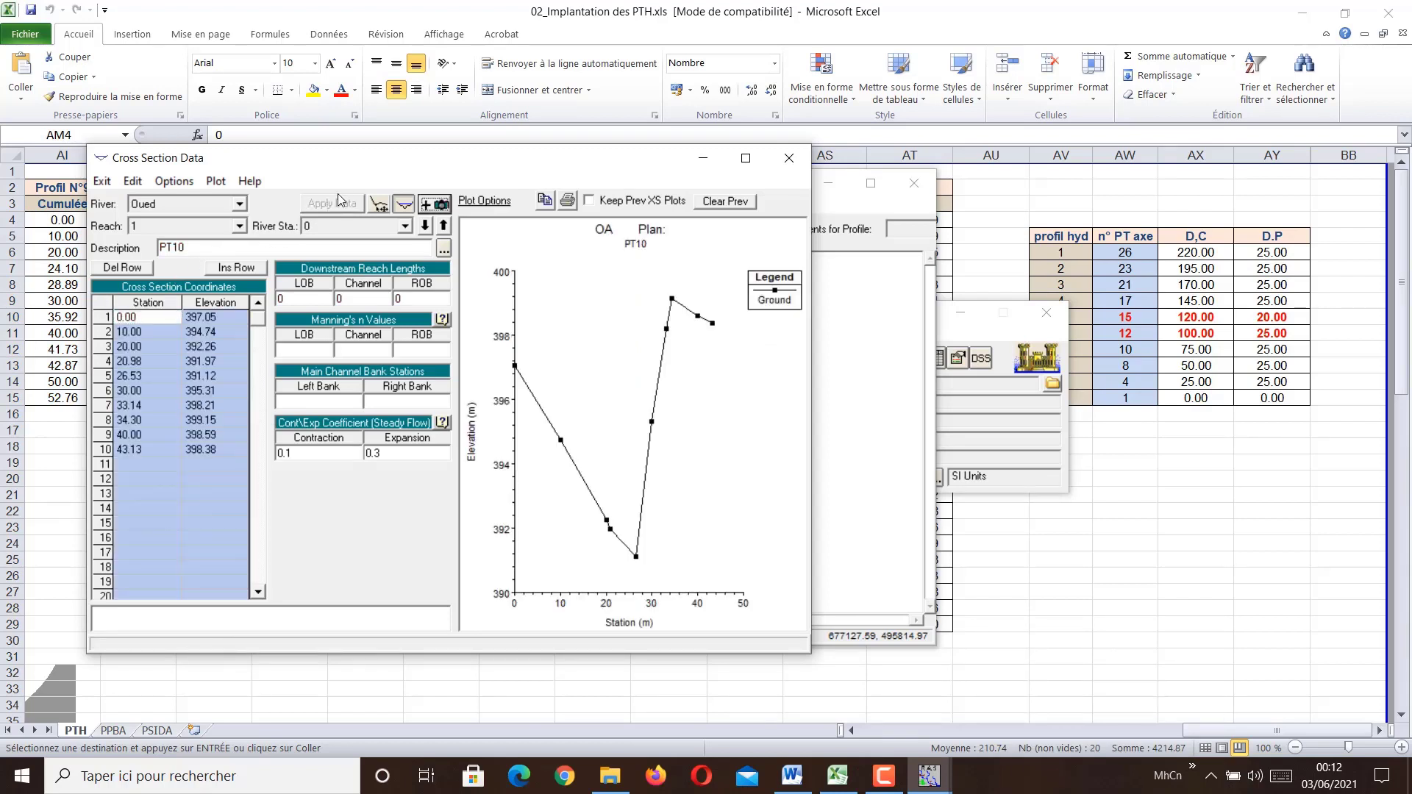
Step: Review the plotted cross sections one by one from PT1 down to PT10 and return to PT1
click(425, 226)
click(425, 227)
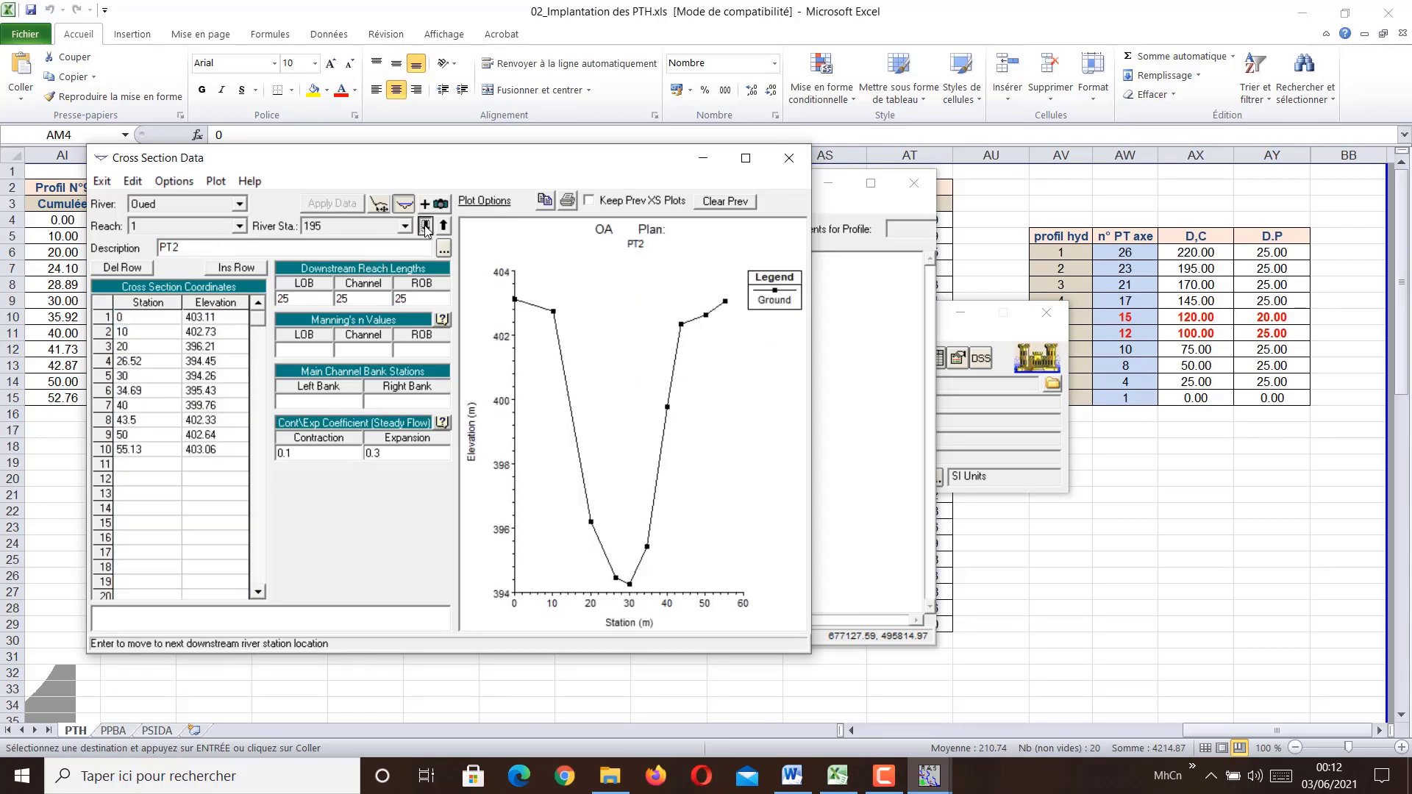
click(426, 227)
click(426, 227)
click(426, 227)
click(425, 227)
click(425, 226)
click(425, 226)
click(425, 227)
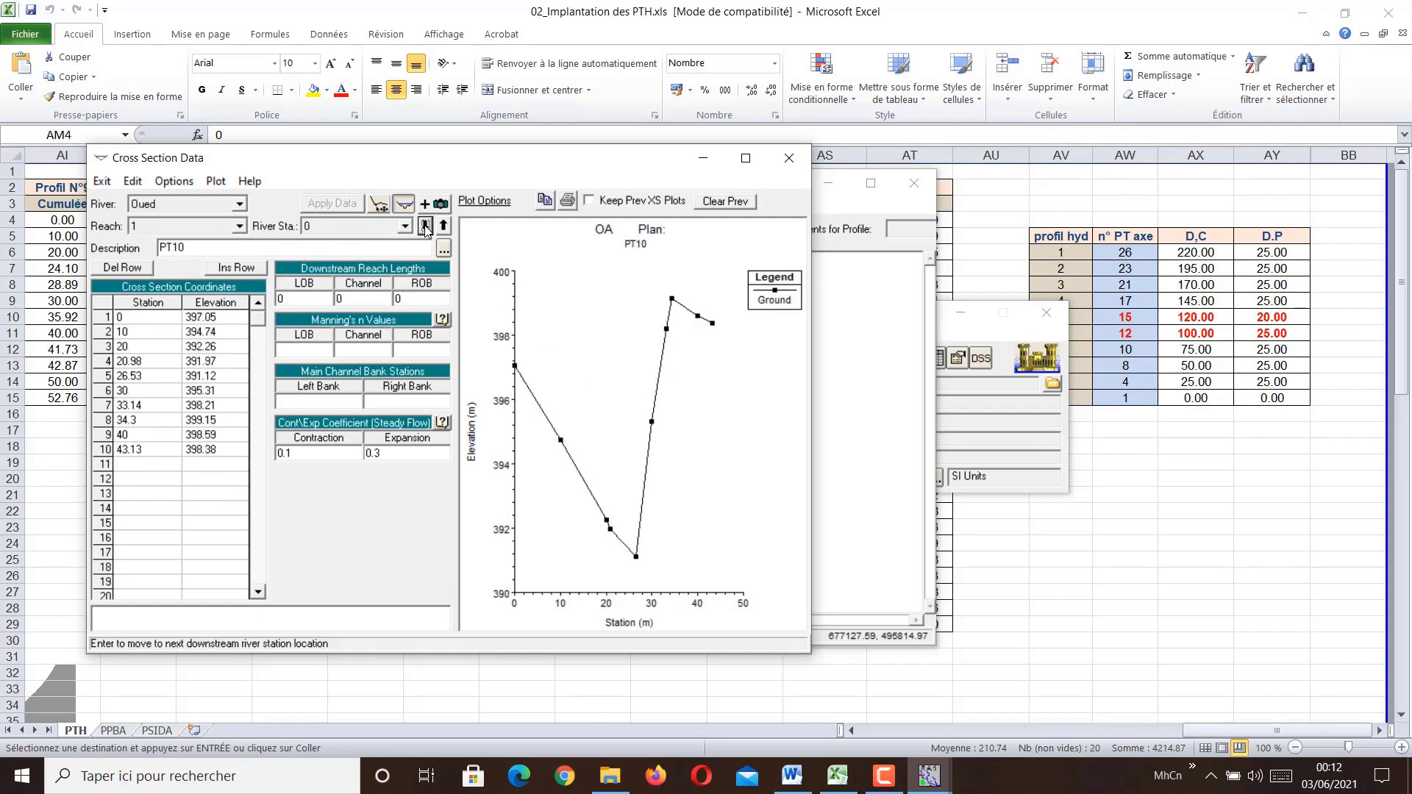
click(425, 227)
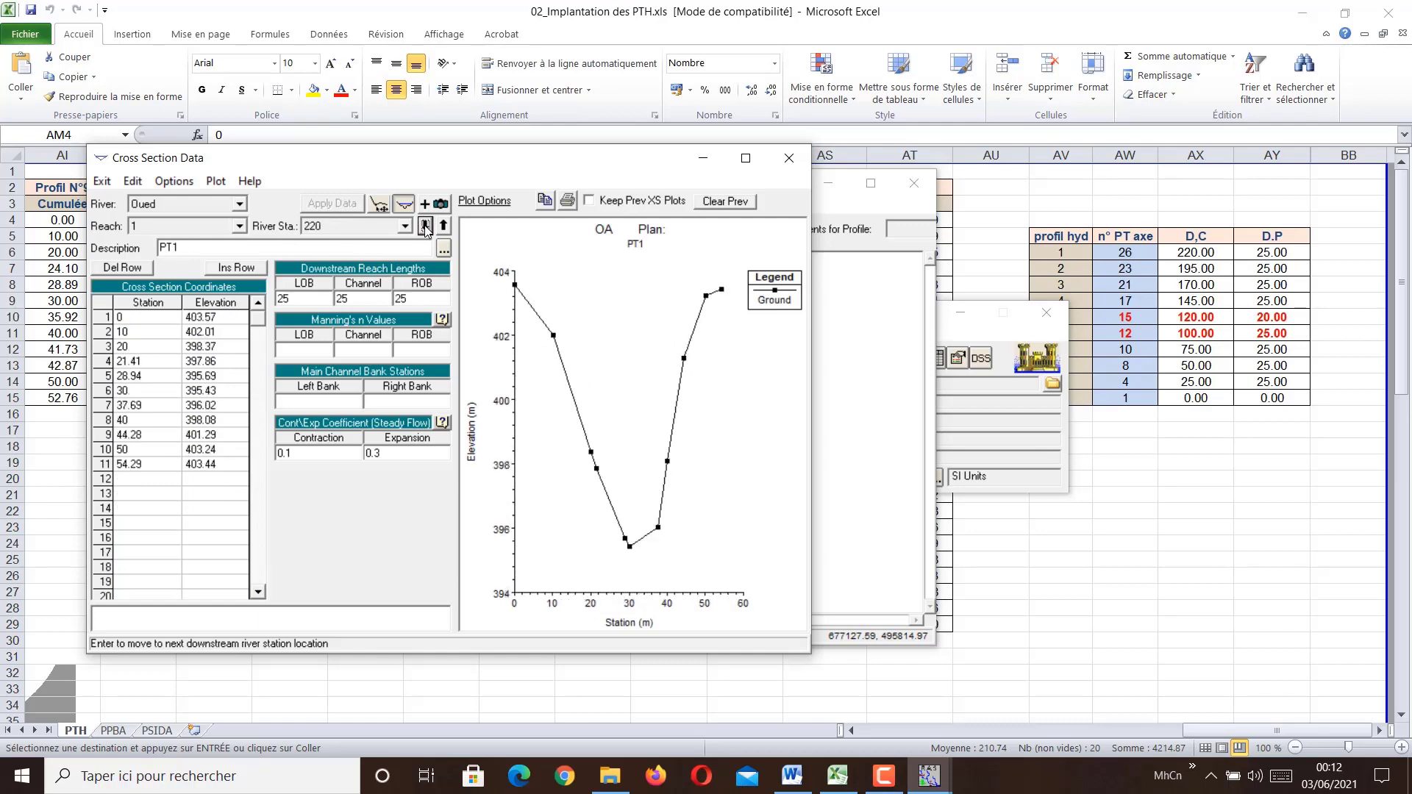
Step: Set PT1's main channel bank stations to 10 for the left bank and 50 for the right, and apply the data
click(554, 336)
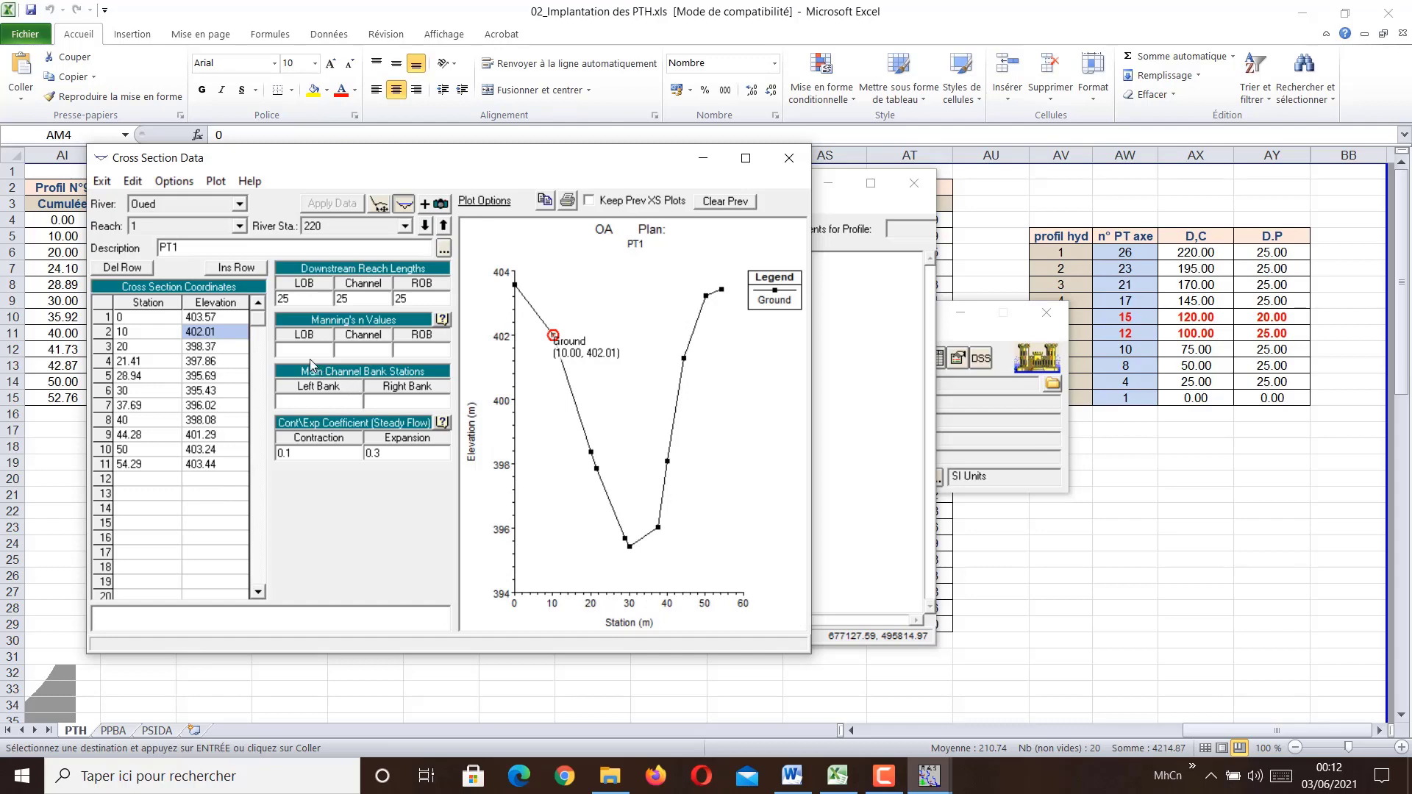
click(313, 402)
text(10)
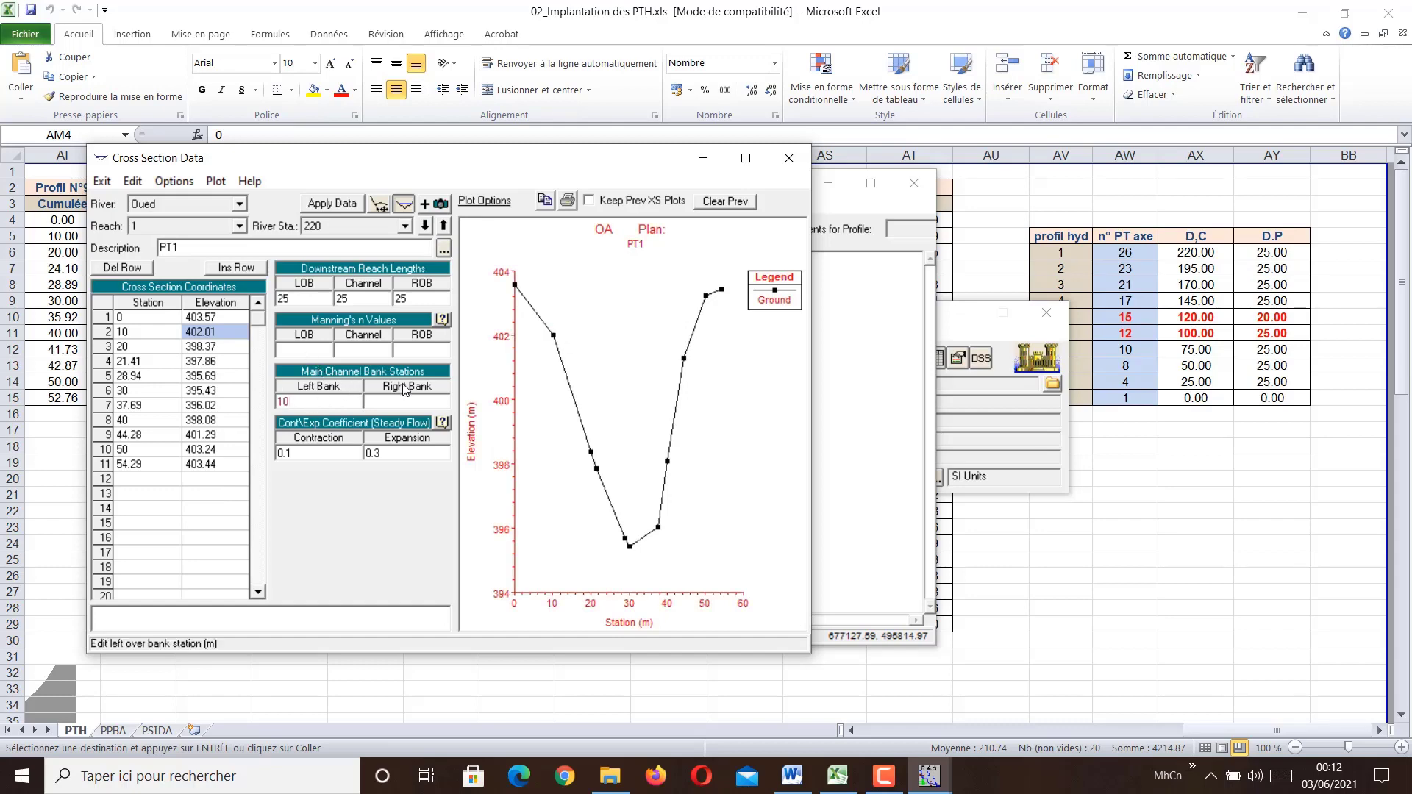
click(705, 296)
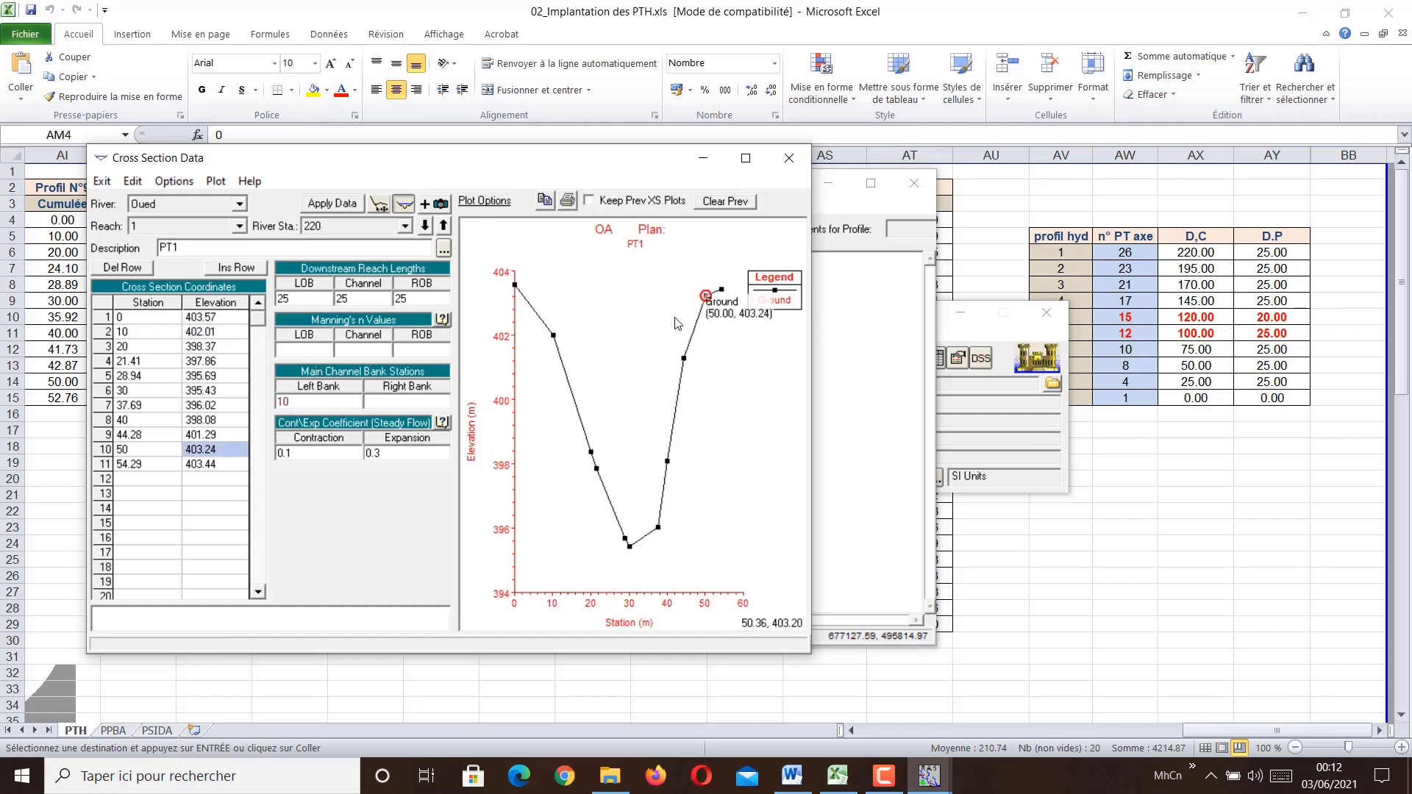
click(397, 403)
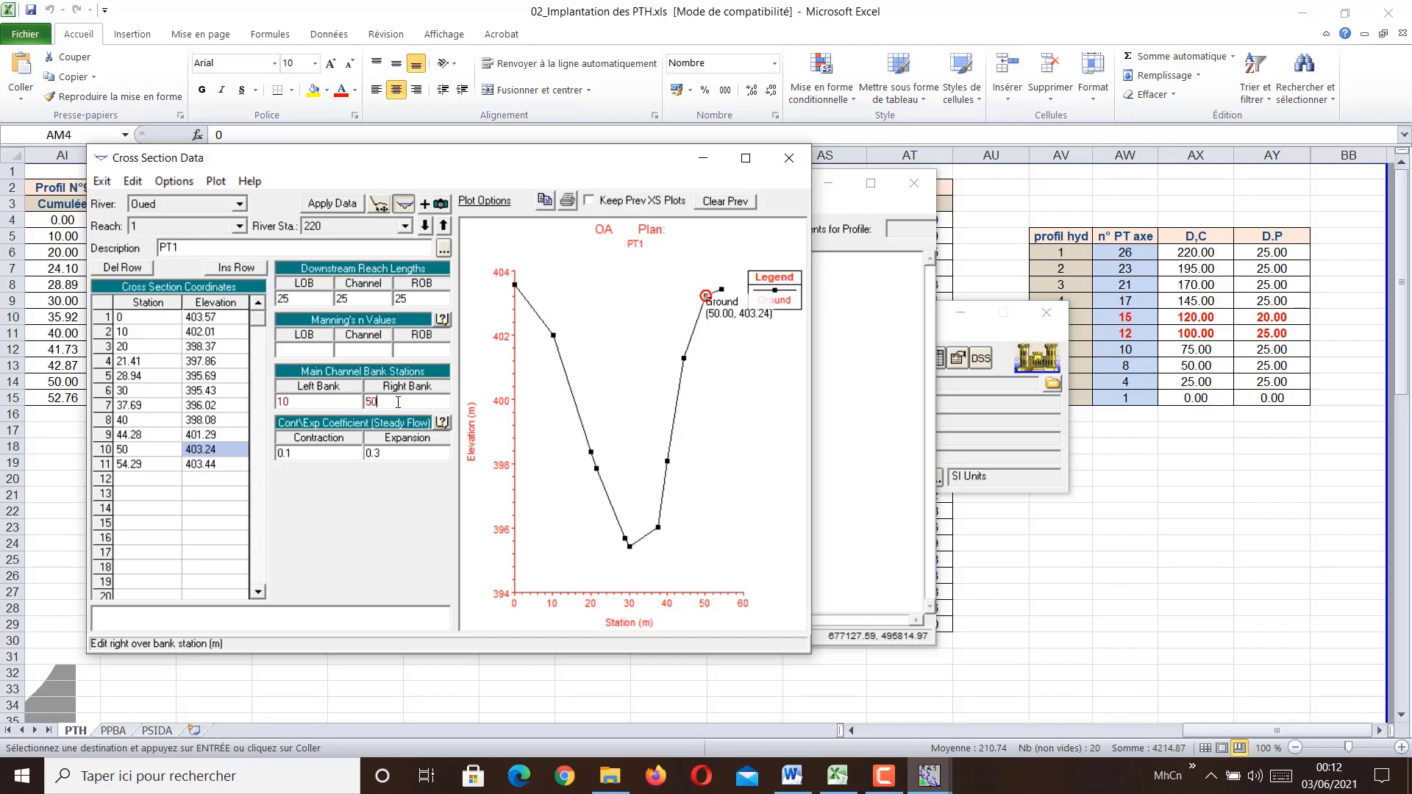
text(50)
click(333, 207)
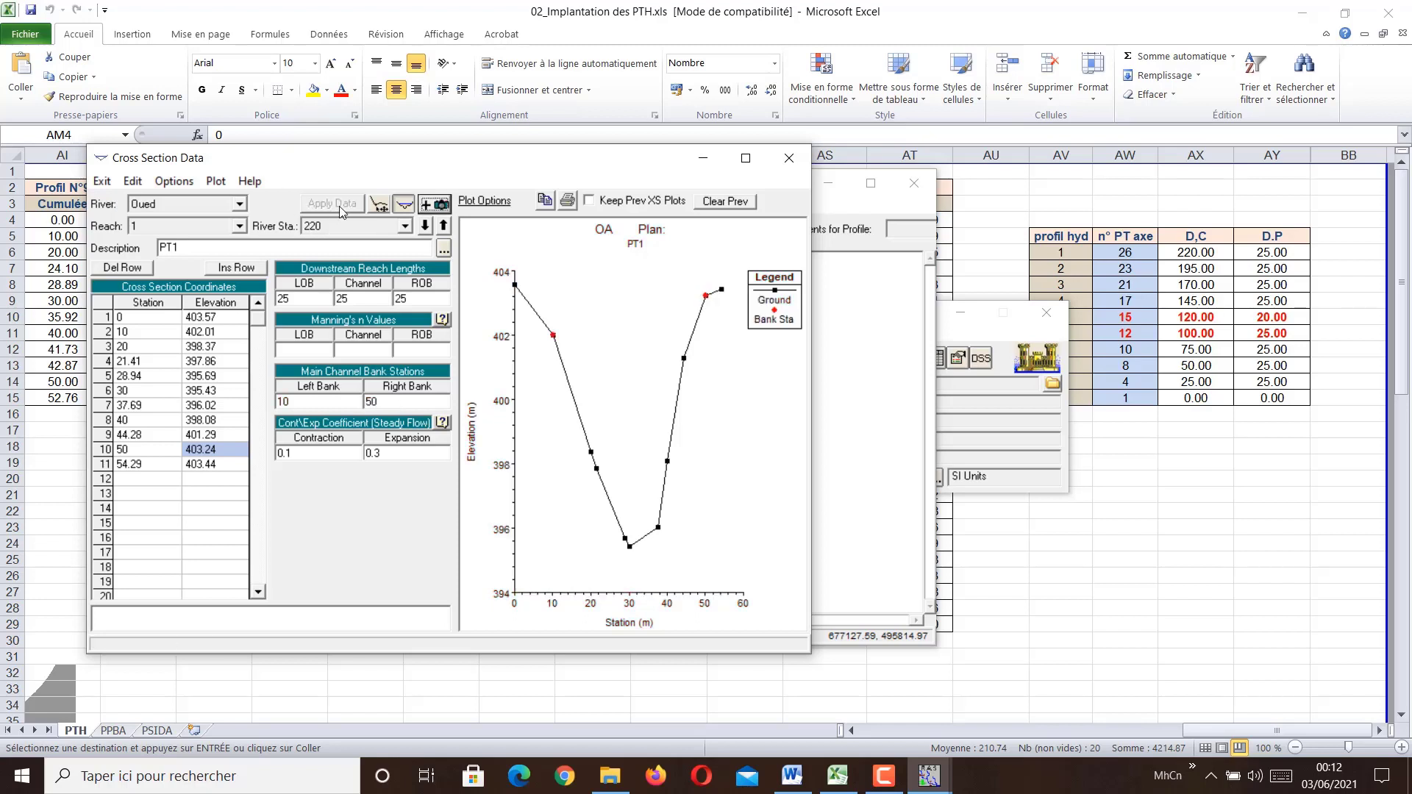
Step: Set PT2's main channel bank stations to 10 for the left bank and 43.5 for the right bank
click(425, 228)
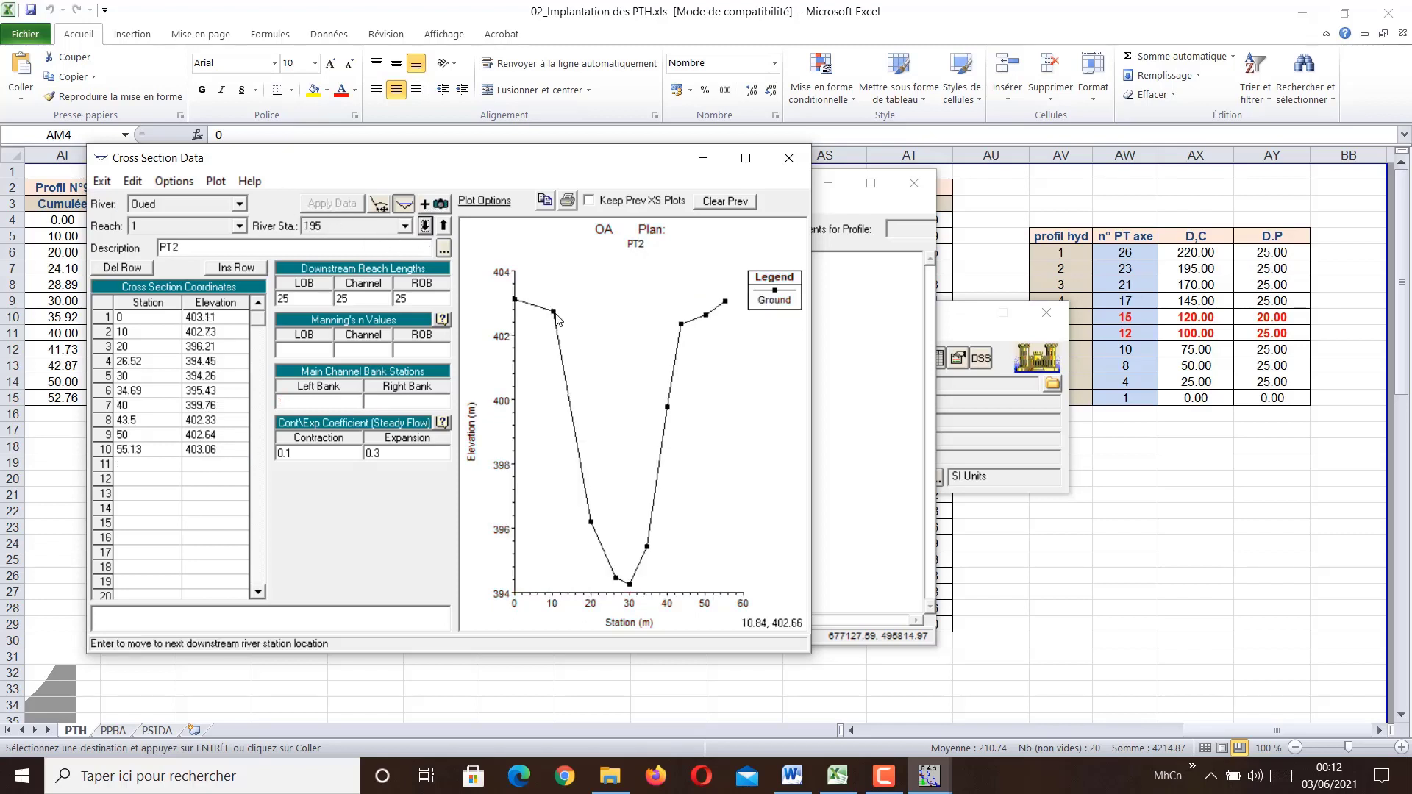
click(556, 315)
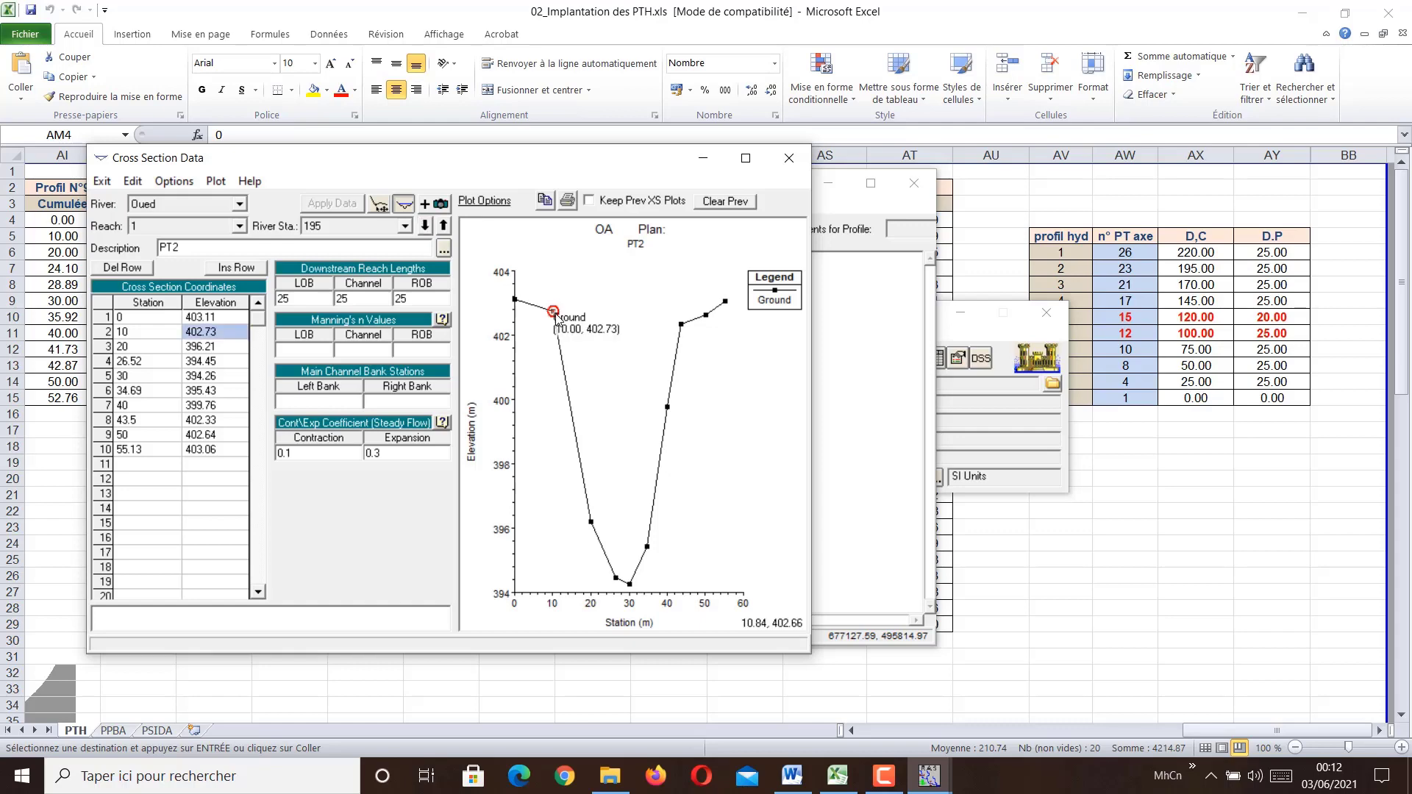
click(309, 400)
text(10)
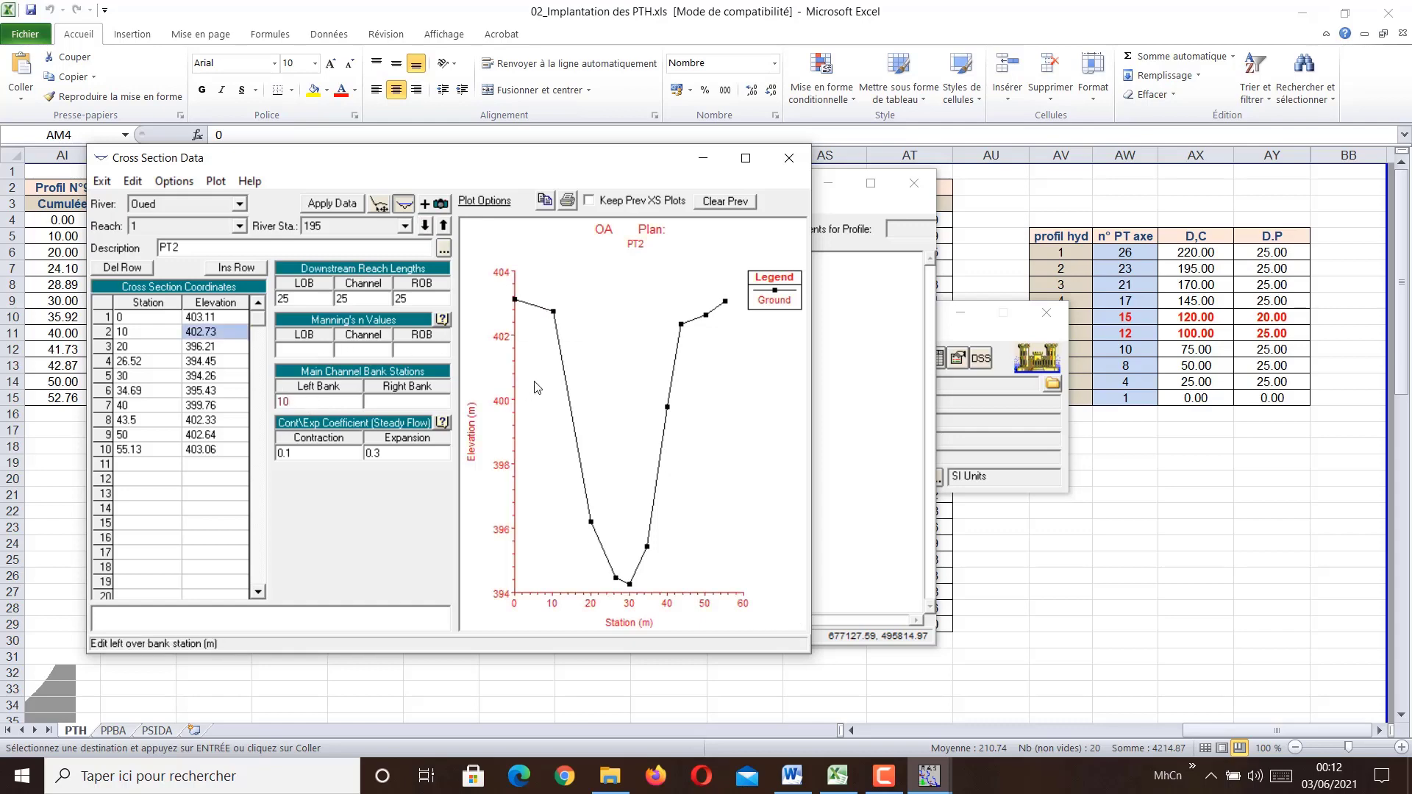
click(681, 324)
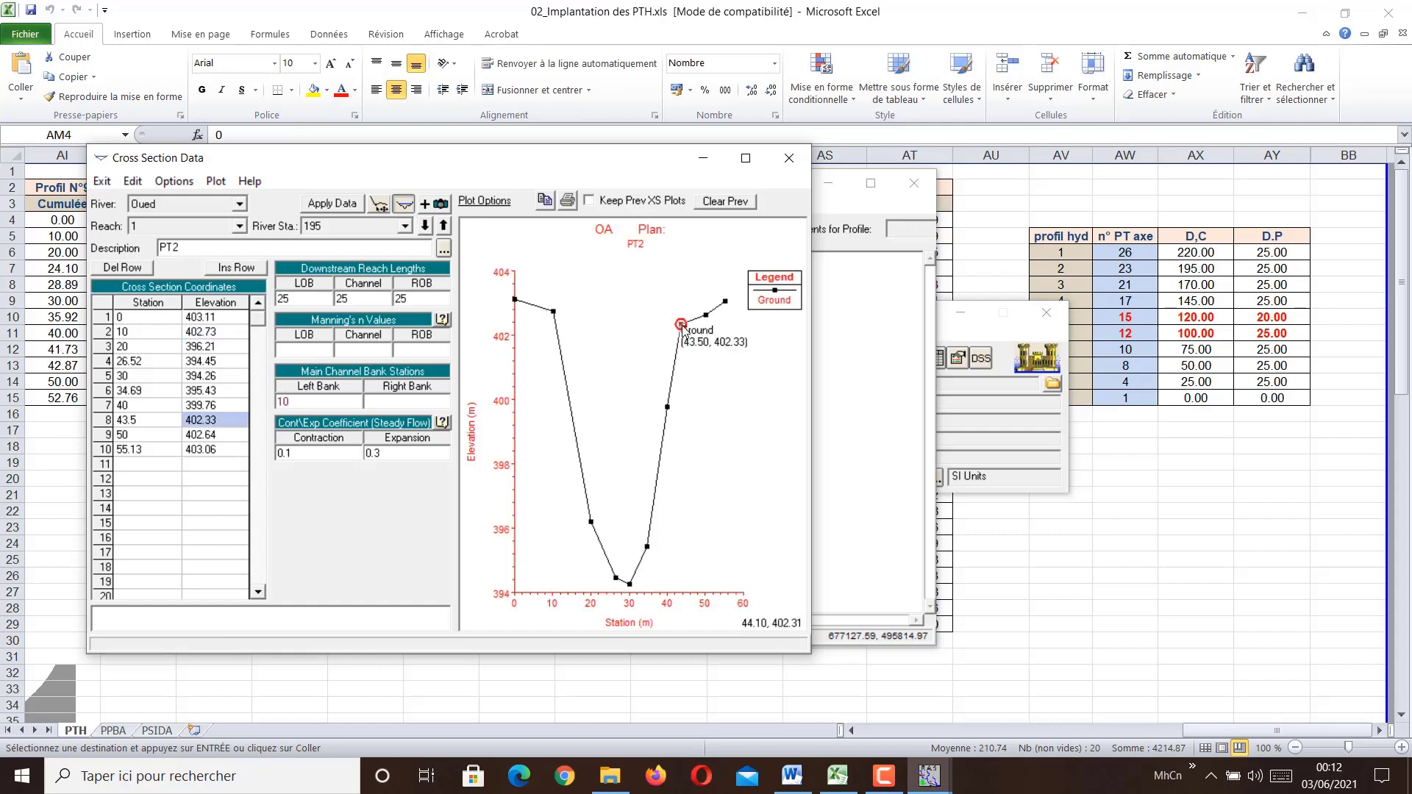
click(414, 402)
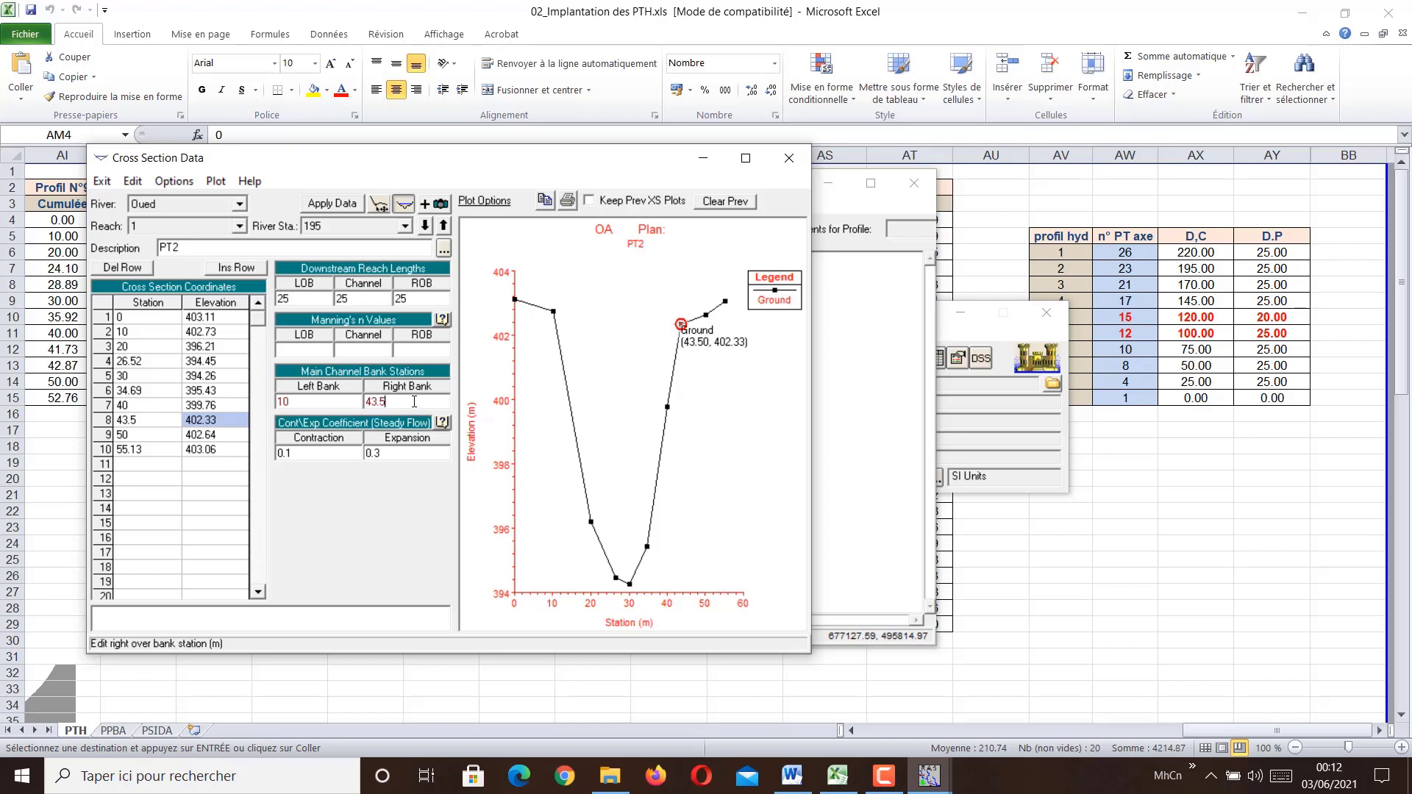
Step: Set PT3's main channel bank stations to 17.15 for the left bank and 43.57 for the right bank
click(425, 226)
click(572, 328)
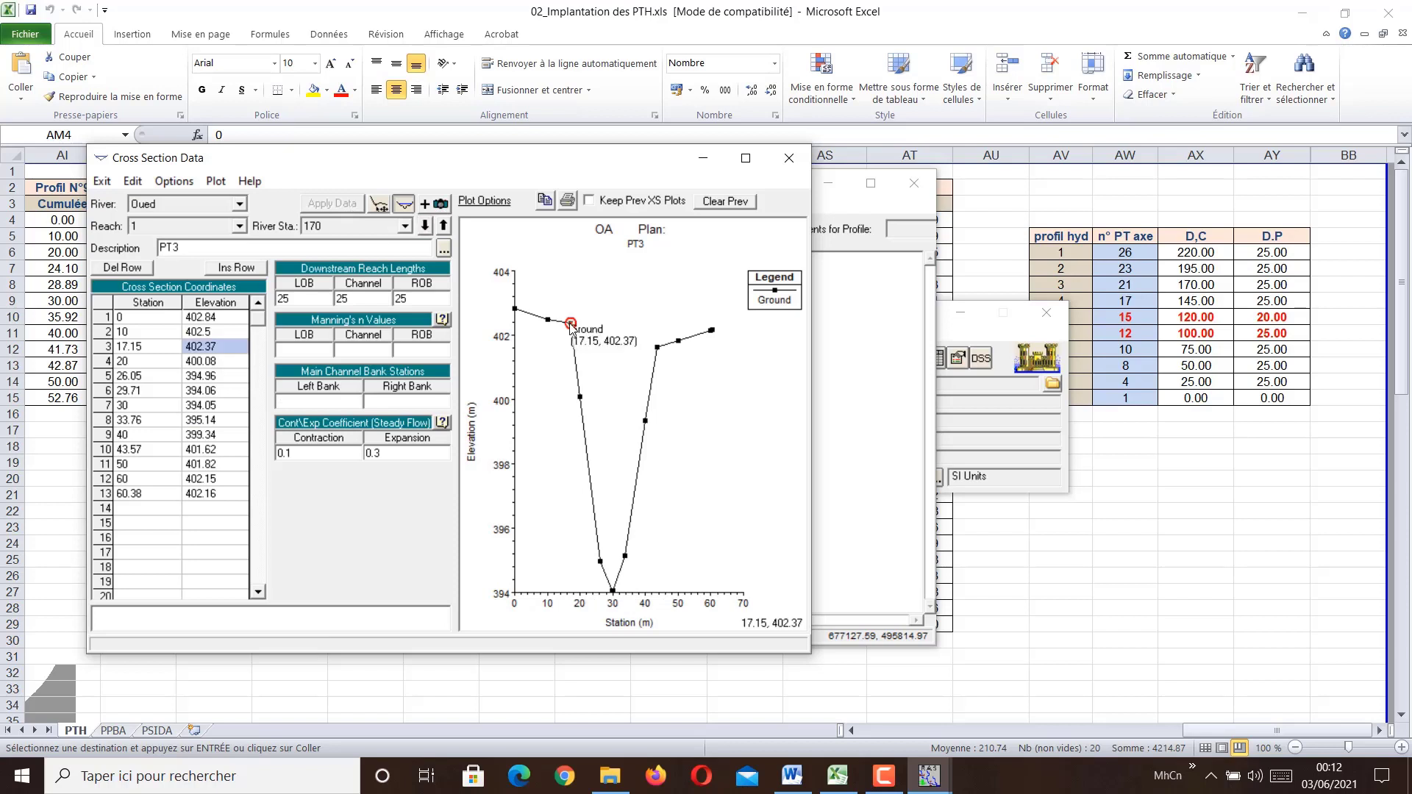
click(340, 406)
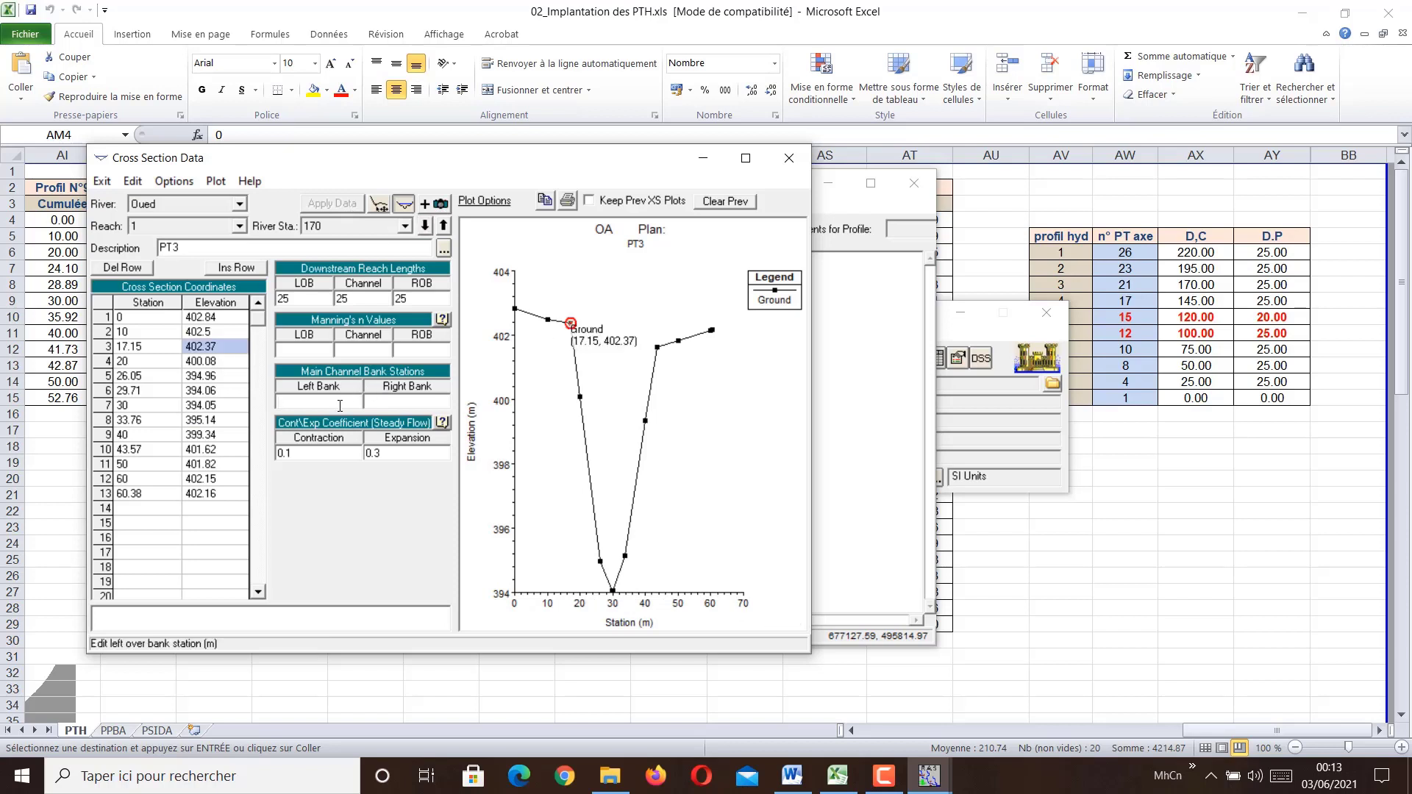
text(17.15)
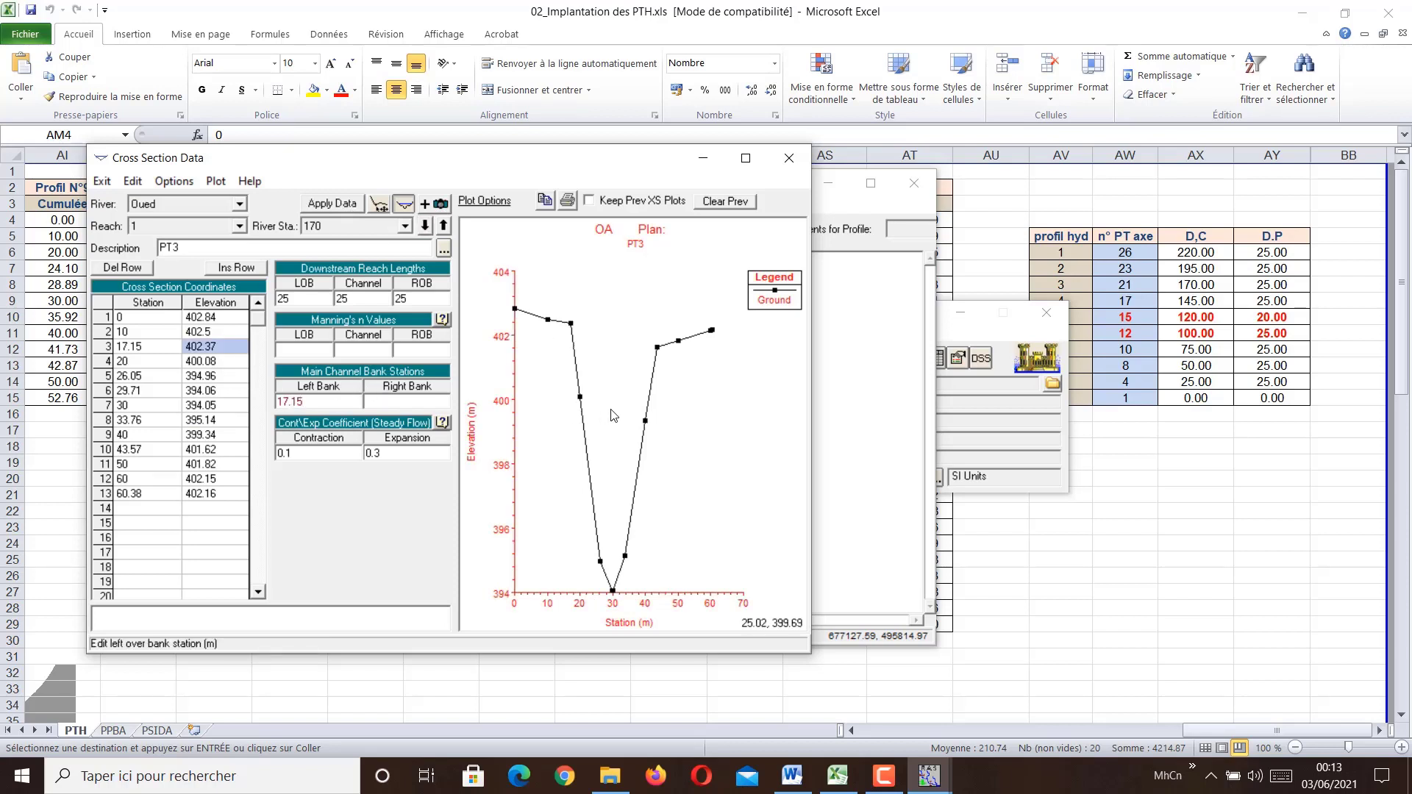
click(657, 348)
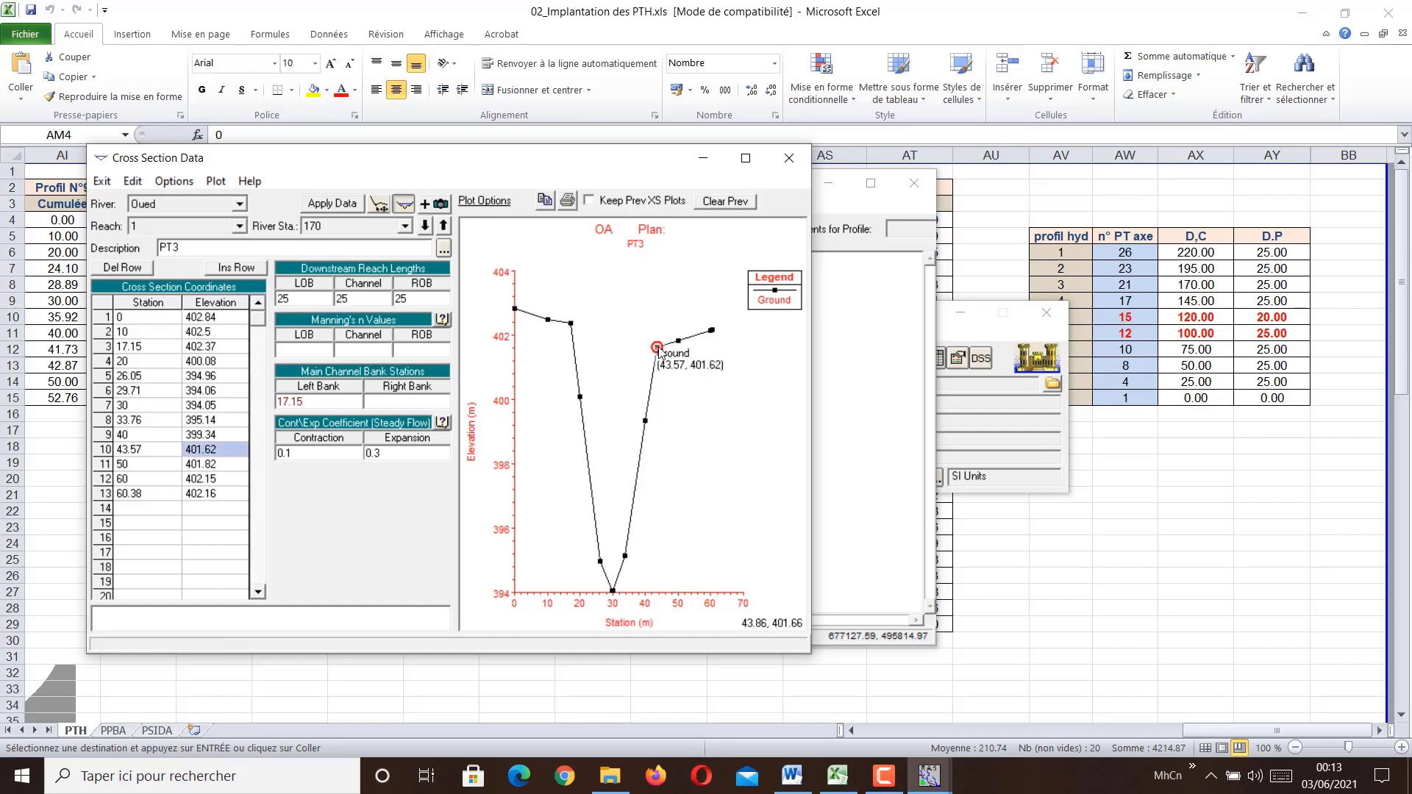
click(406, 402)
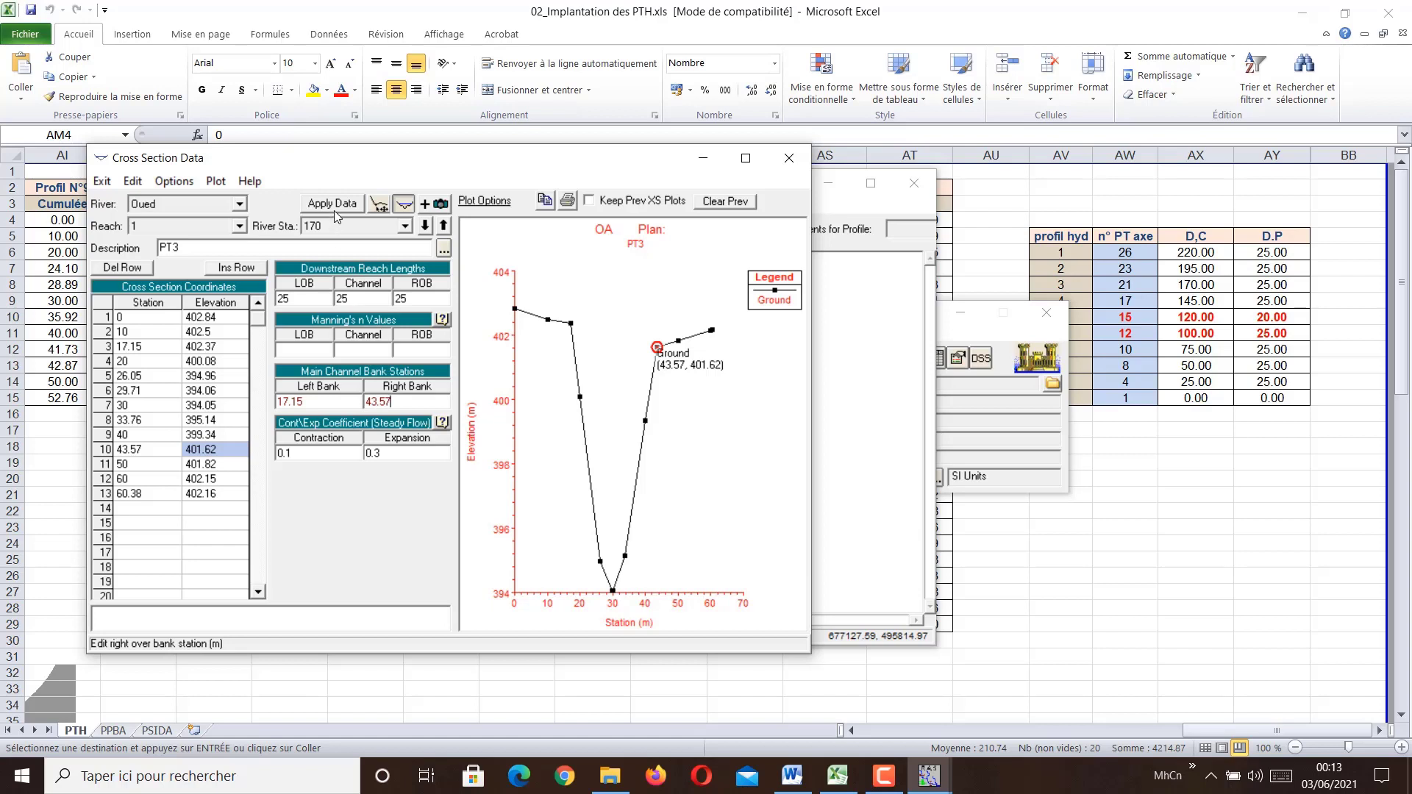
Step: Set PT4's main channel bank stations to 25.56 for the left bank and 51.95 for the right, and apply the data
click(425, 226)
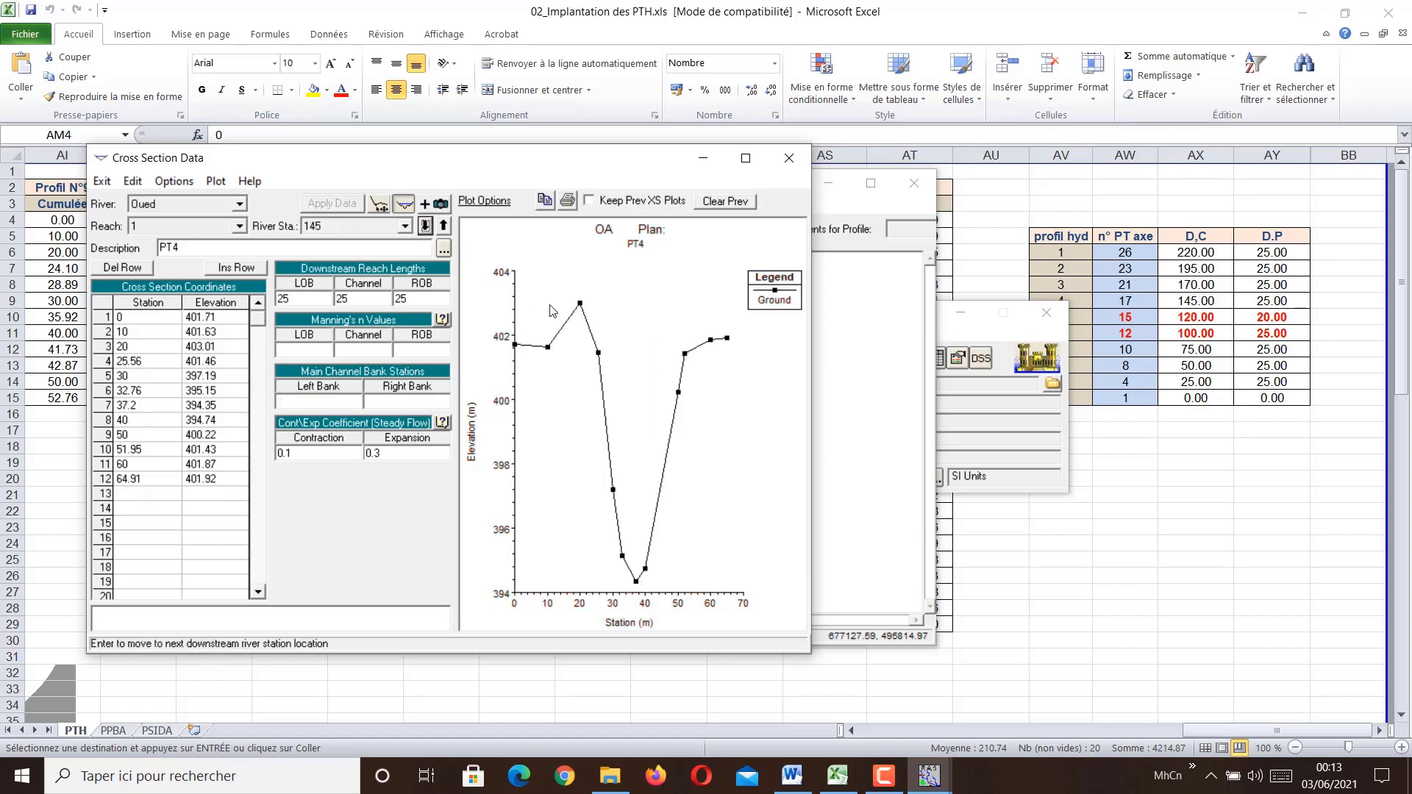
click(598, 353)
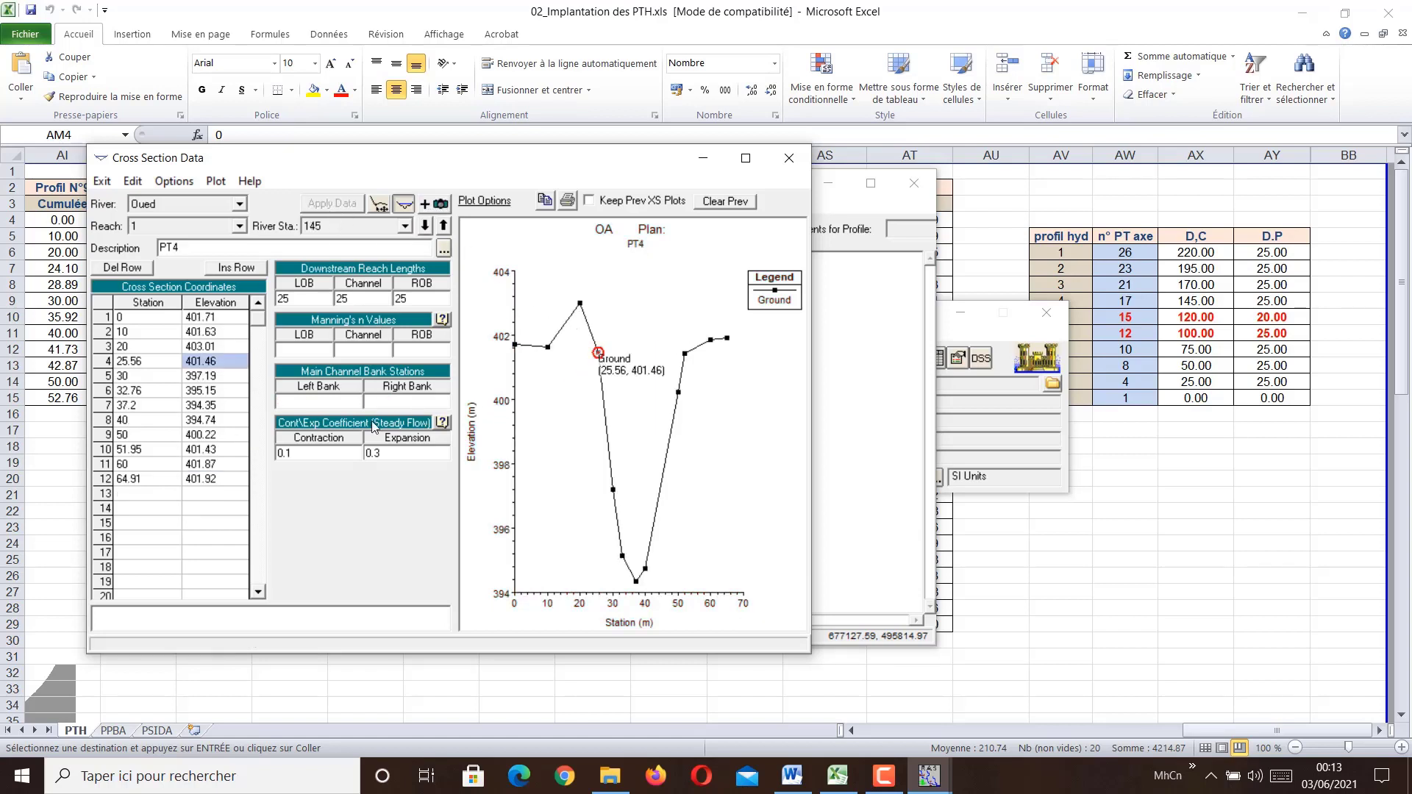
click(160, 369)
key(ctrl+c)
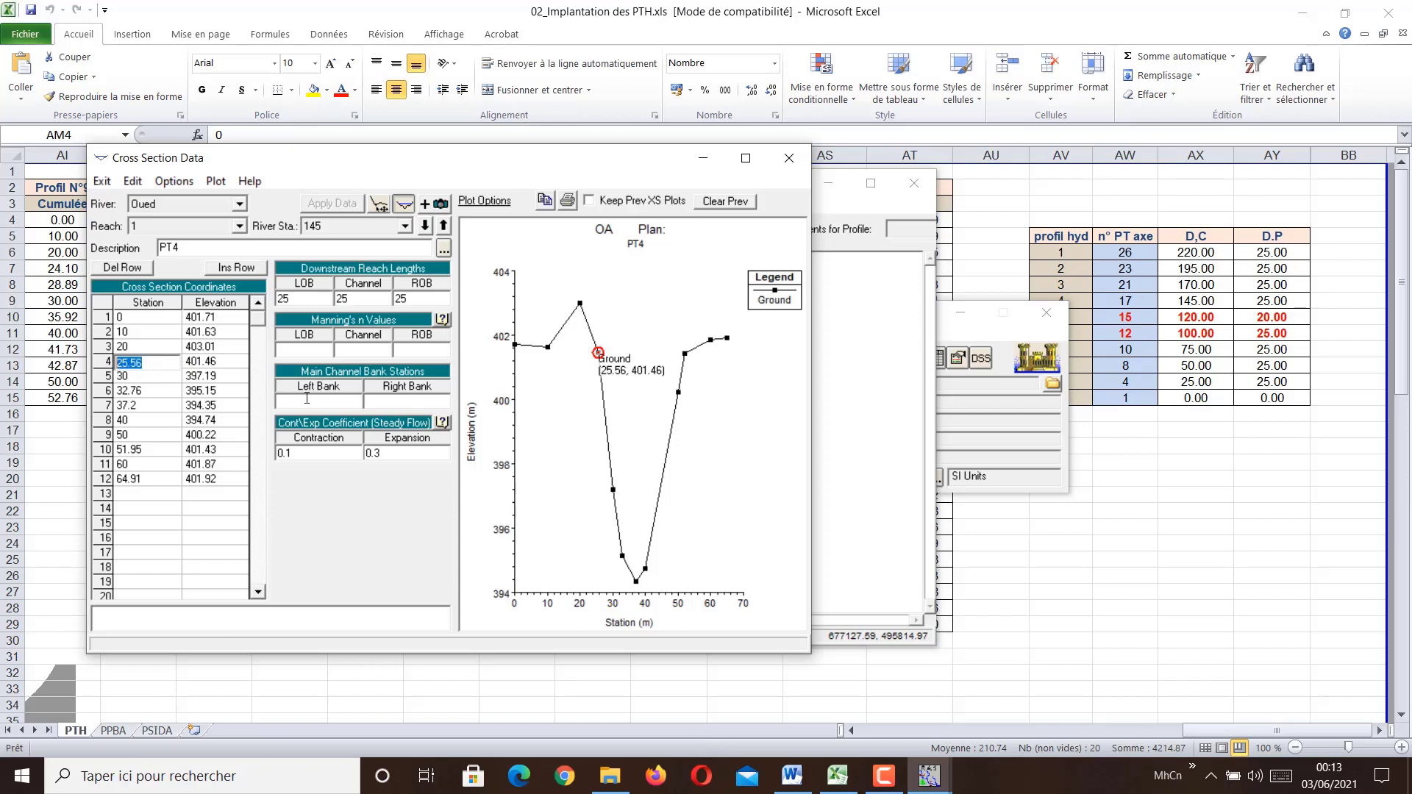
click(324, 401)
key(ctrl+v)
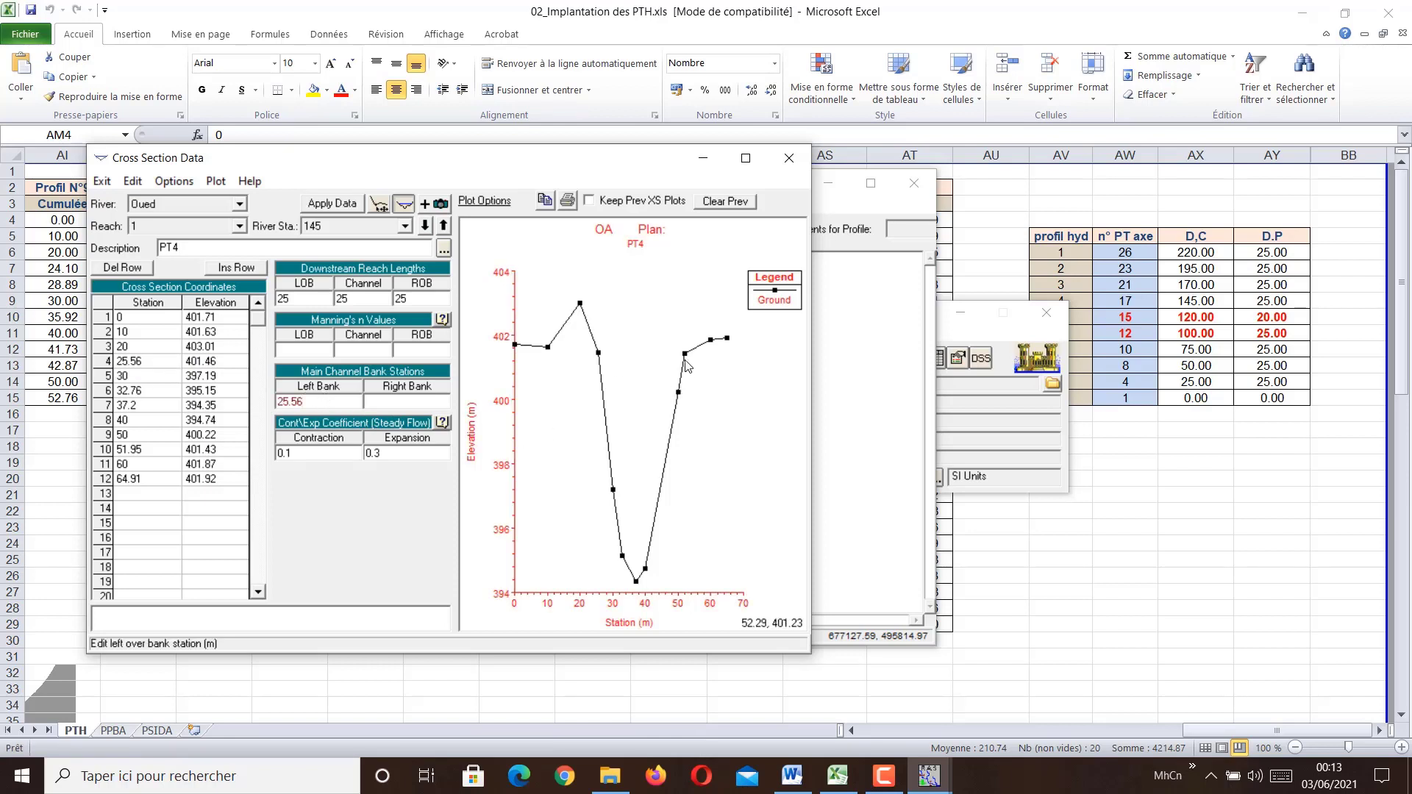
click(684, 355)
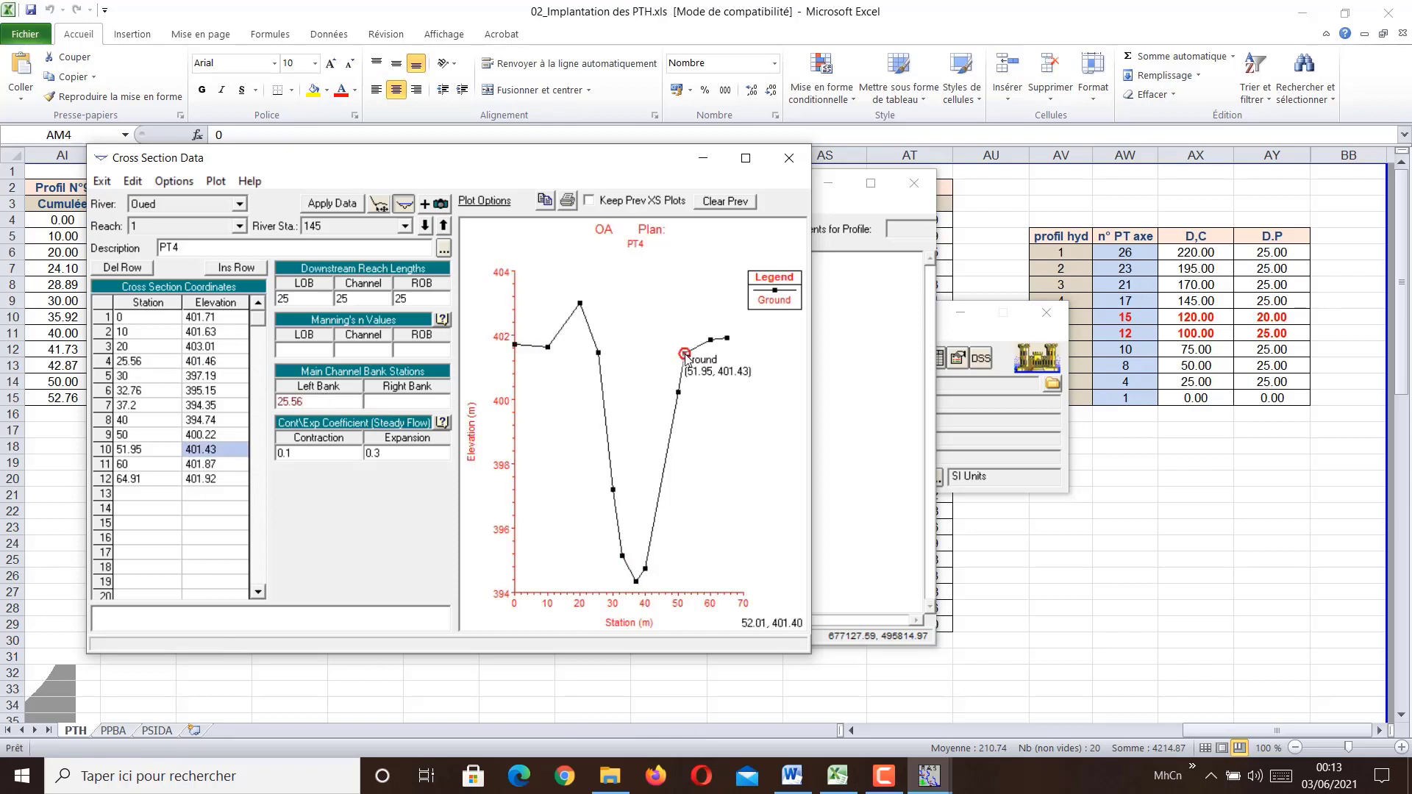
click(148, 450)
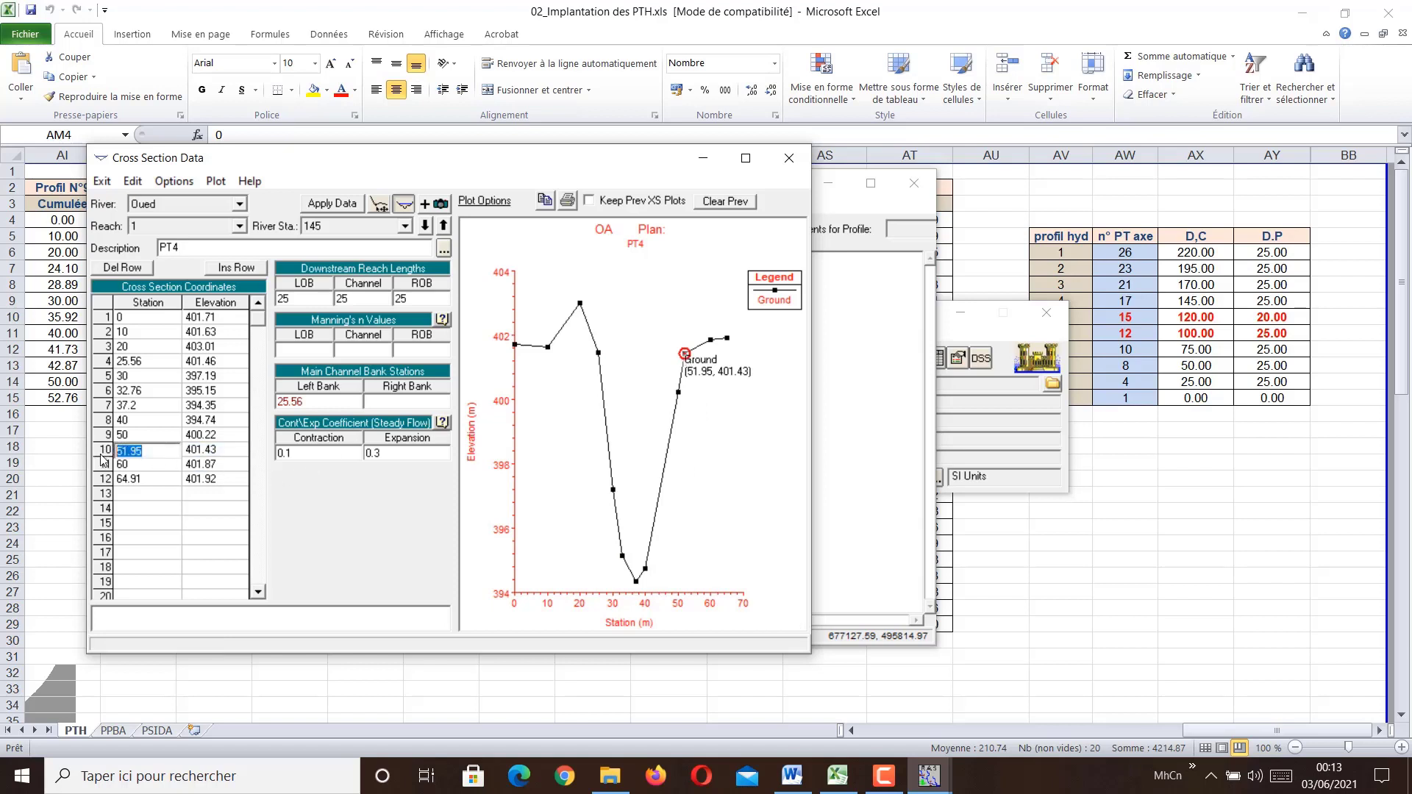
key(ctrl+c)
click(406, 401)
key(ctrl+v)
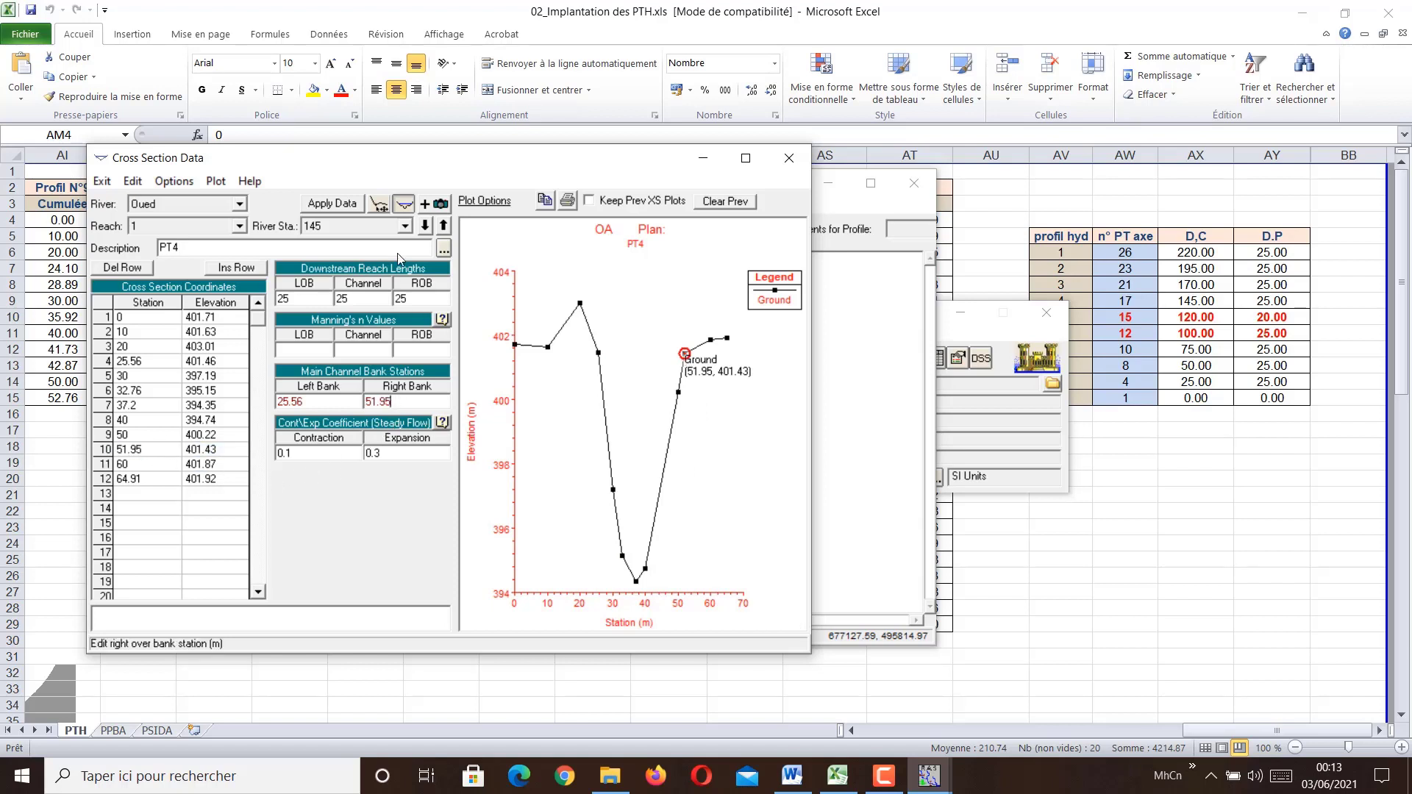
click(332, 203)
Step: Set PT5's main channel bank stations to 20 for the left bank and 55.84 for the right, and apply the data
click(425, 231)
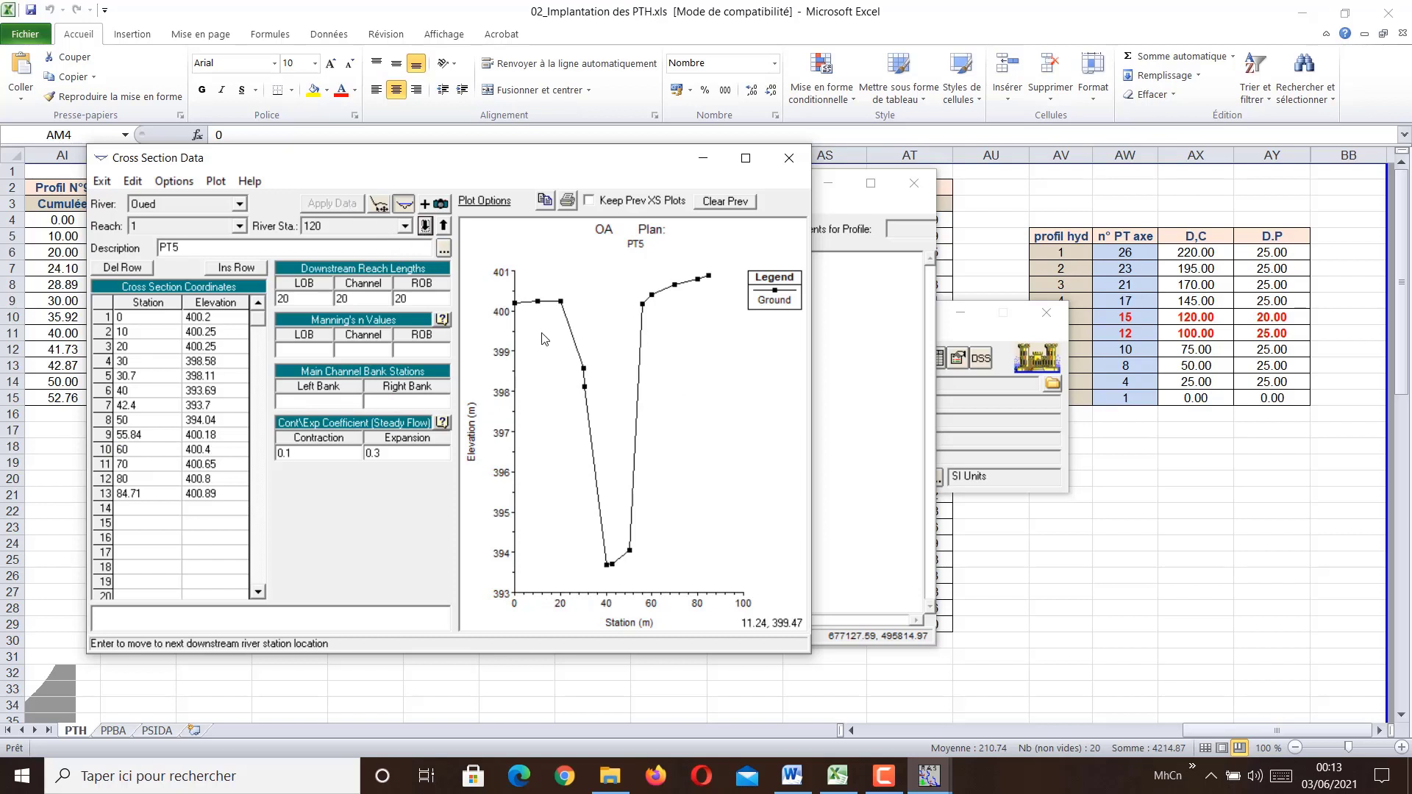
mouse_move(561, 303)
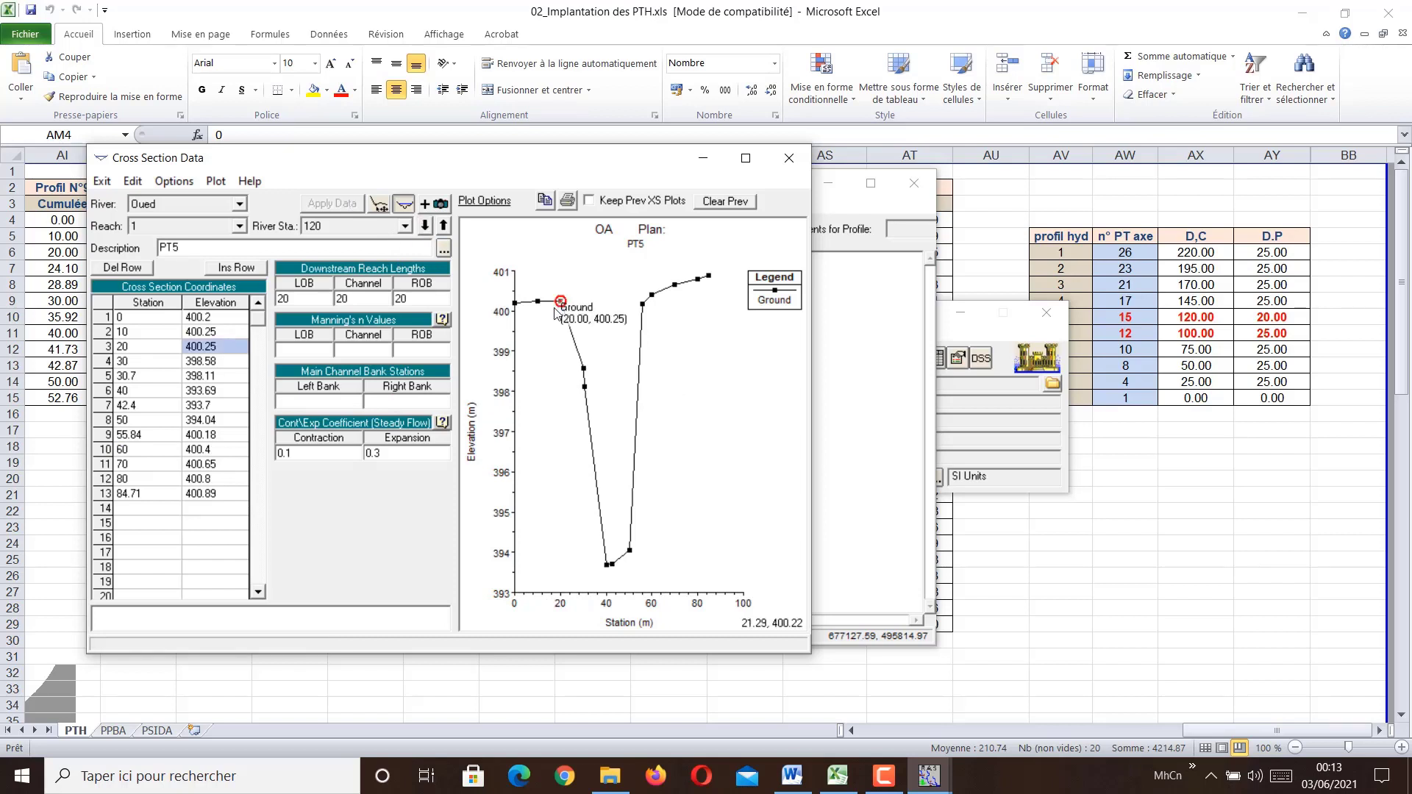
click(158, 349)
key(ctrl+c)
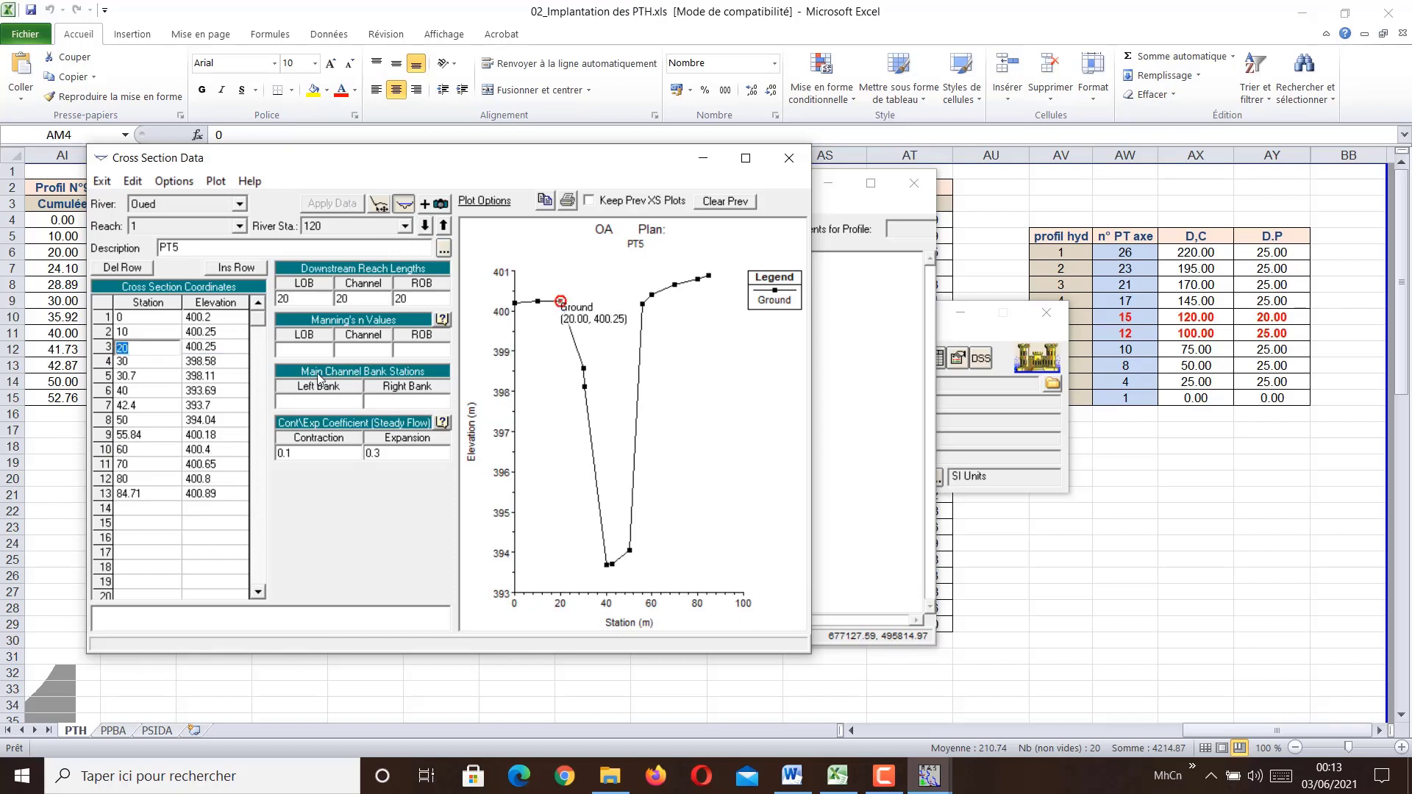
click(318, 402)
key(ctrl+v)
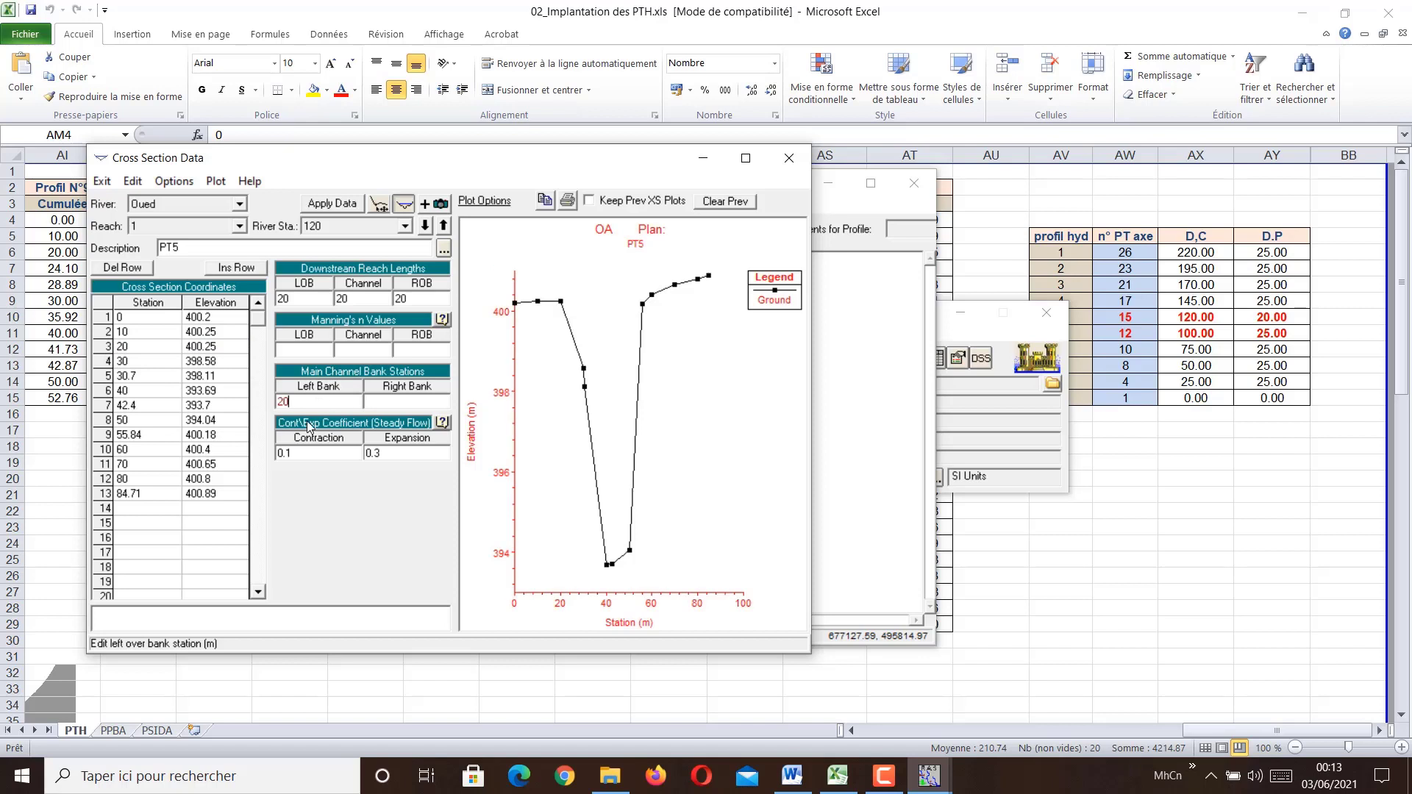
click(642, 304)
click(147, 436)
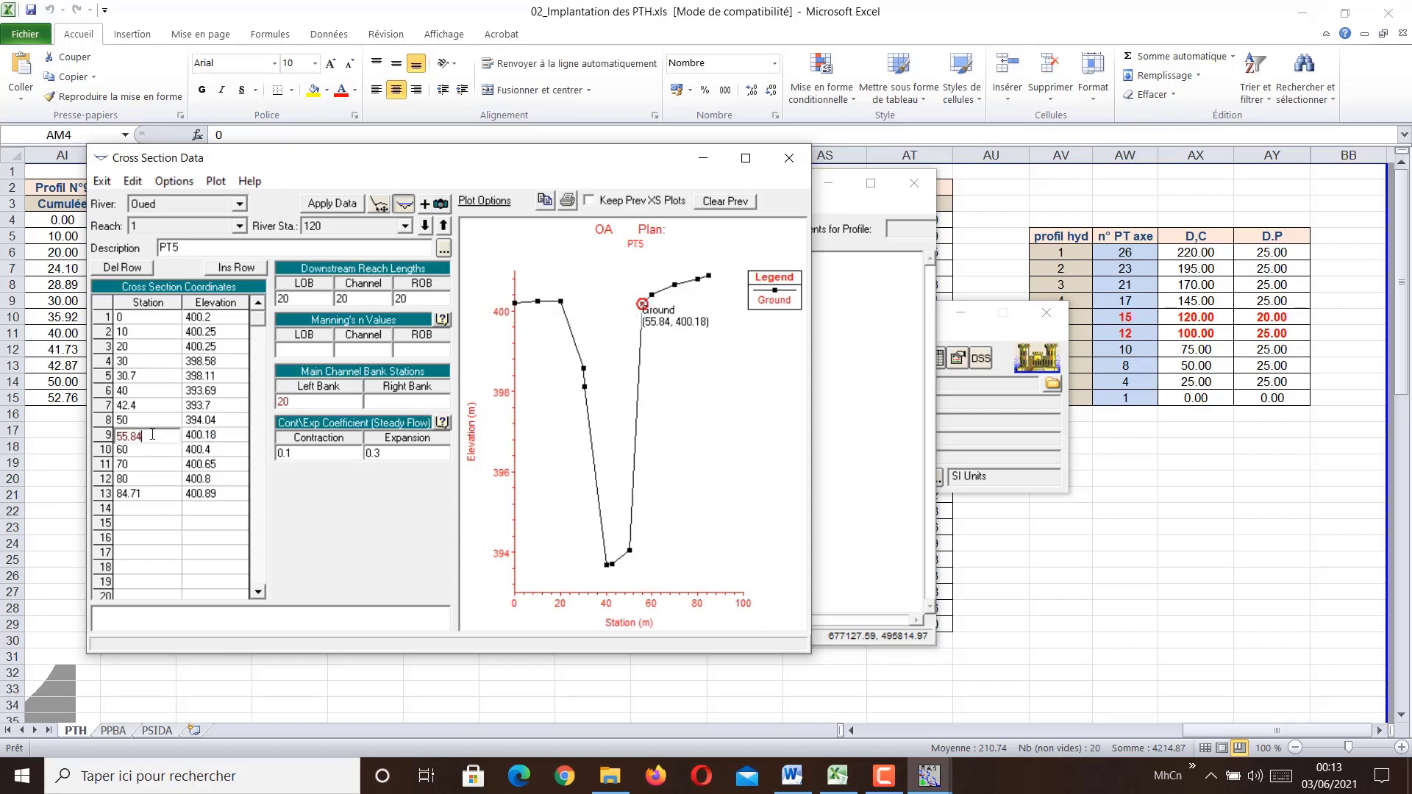
click(147, 437)
key(ctrl+c)
click(400, 400)
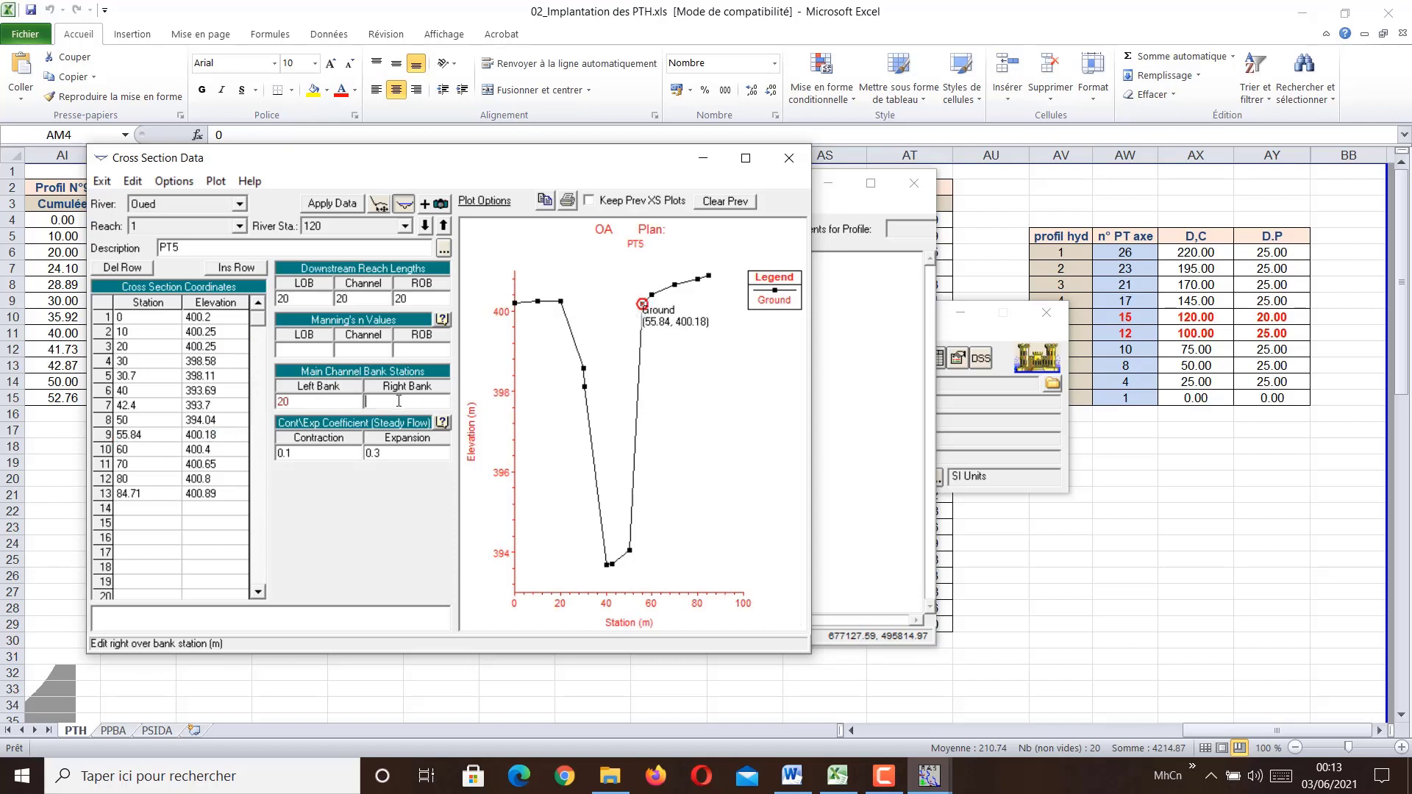
key(ctrl+v)
click(341, 203)
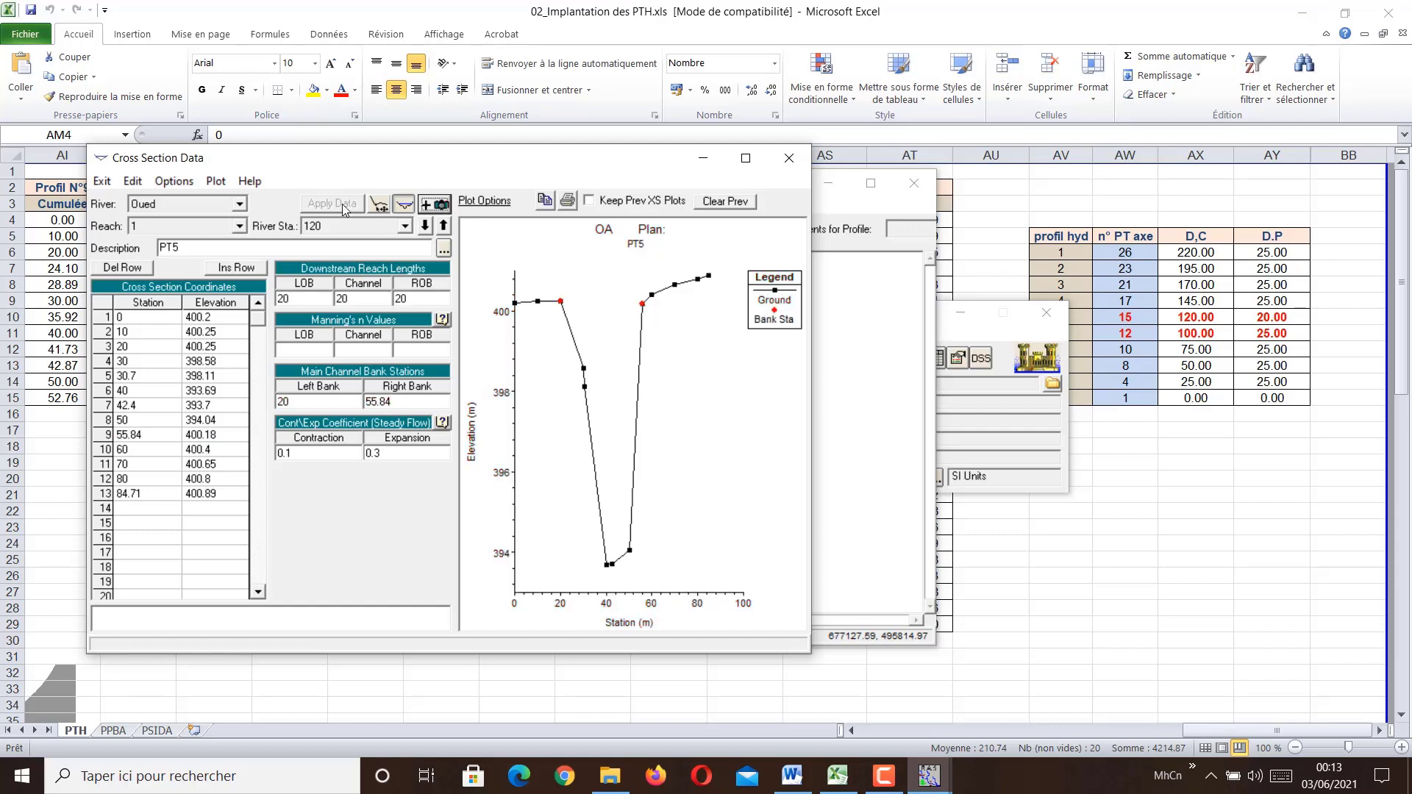
Step: Set PT6's main channel bank stations to 29.3 for the left bank and 60 for the right, and apply the data
click(425, 226)
click(582, 334)
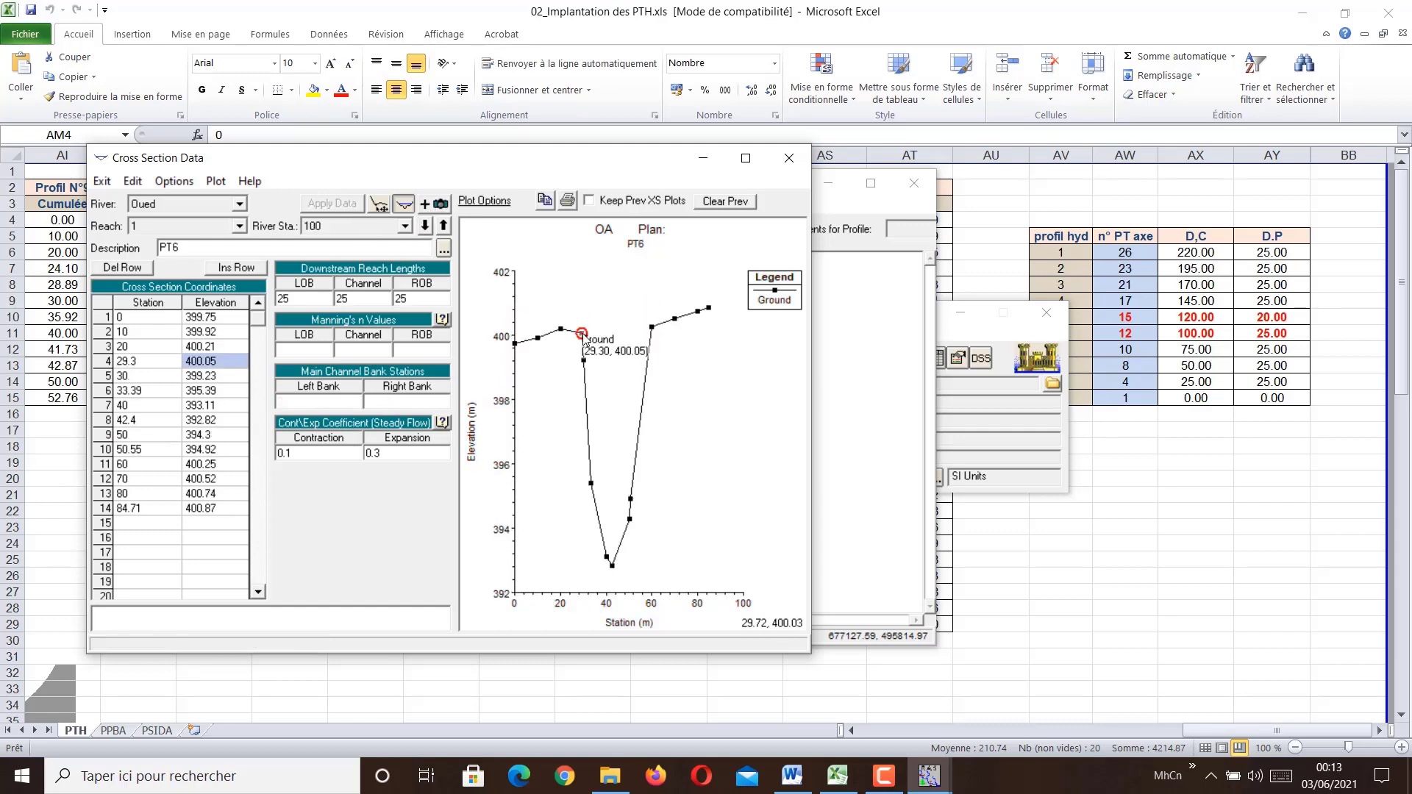
click(117, 363)
click(118, 363)
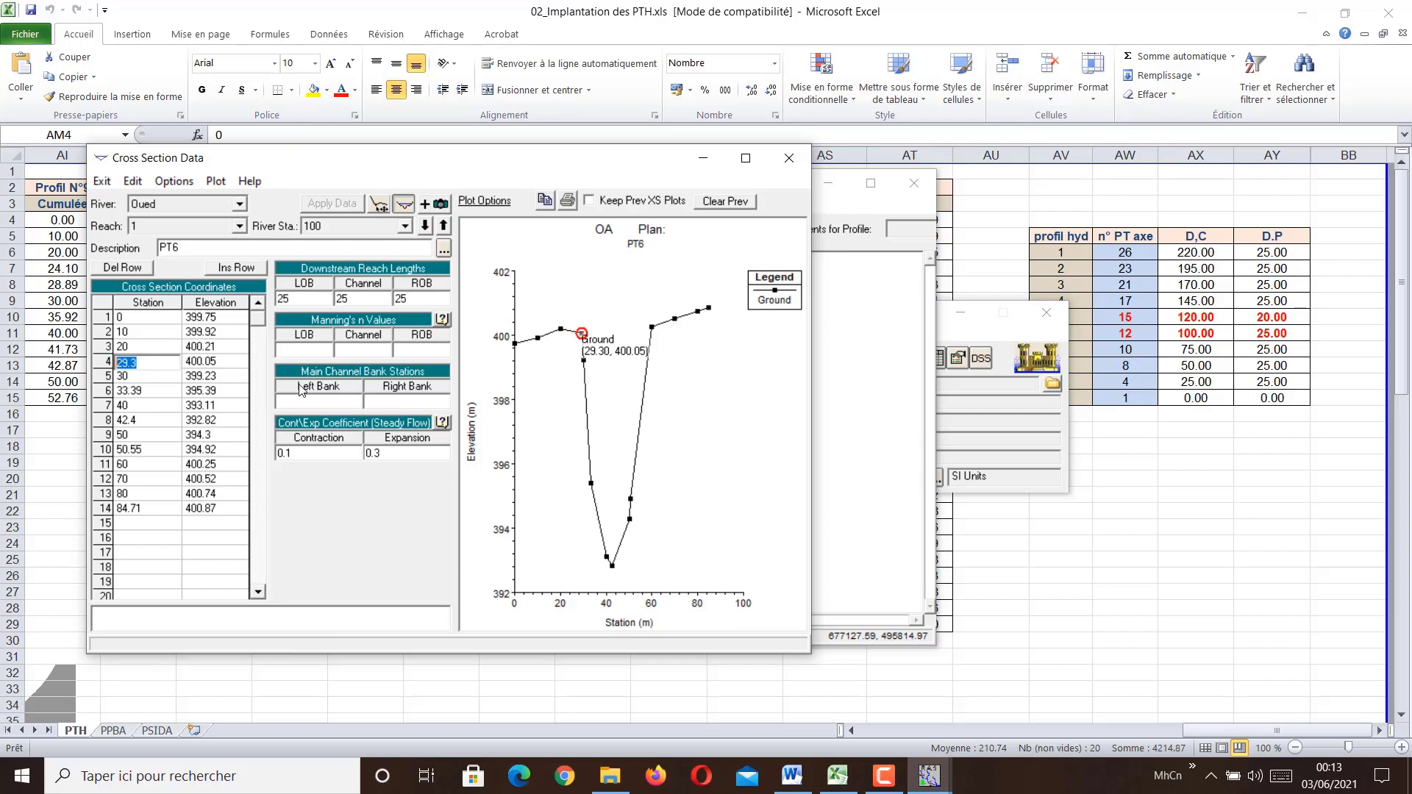
key(ctrl+c)
click(321, 400)
key(ctrl+v)
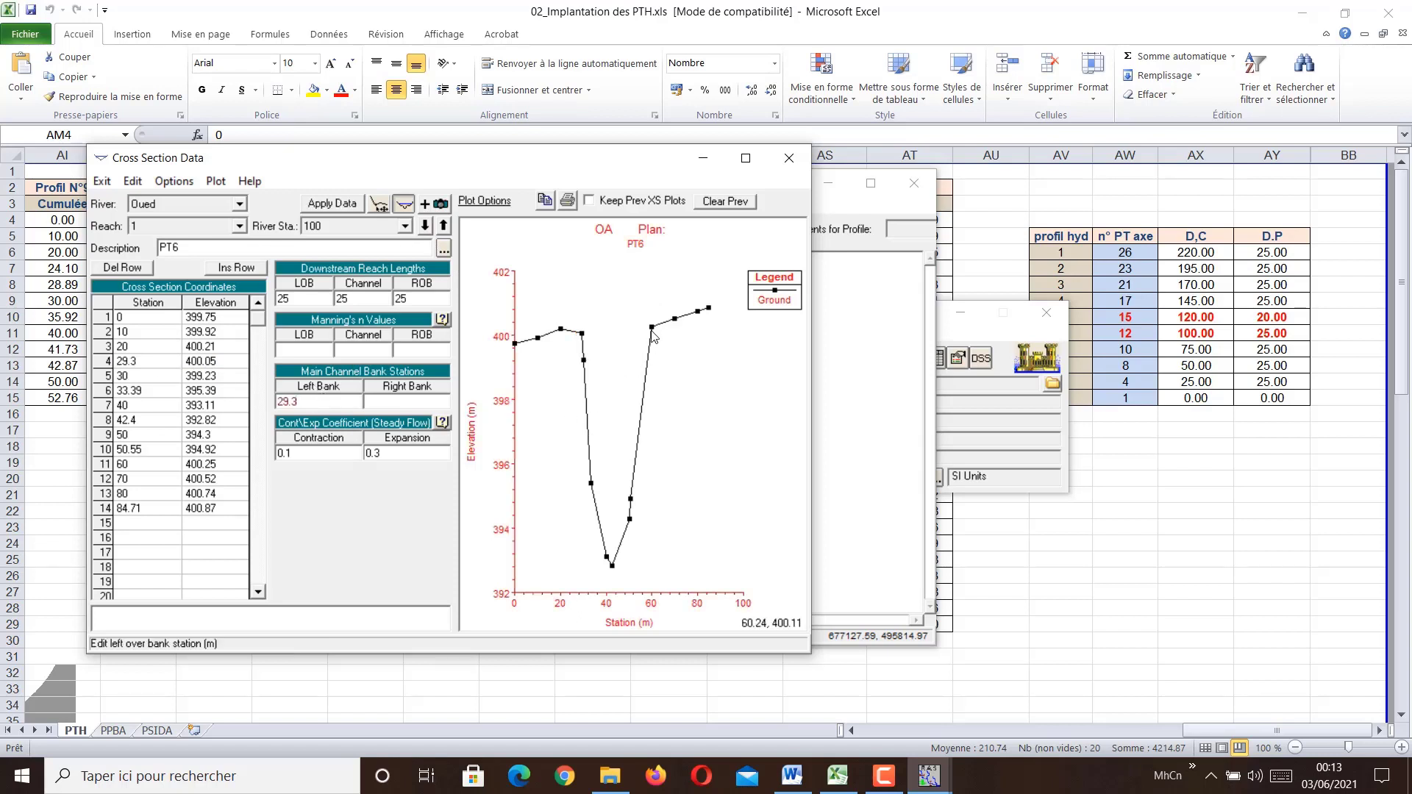
click(652, 329)
click(157, 465)
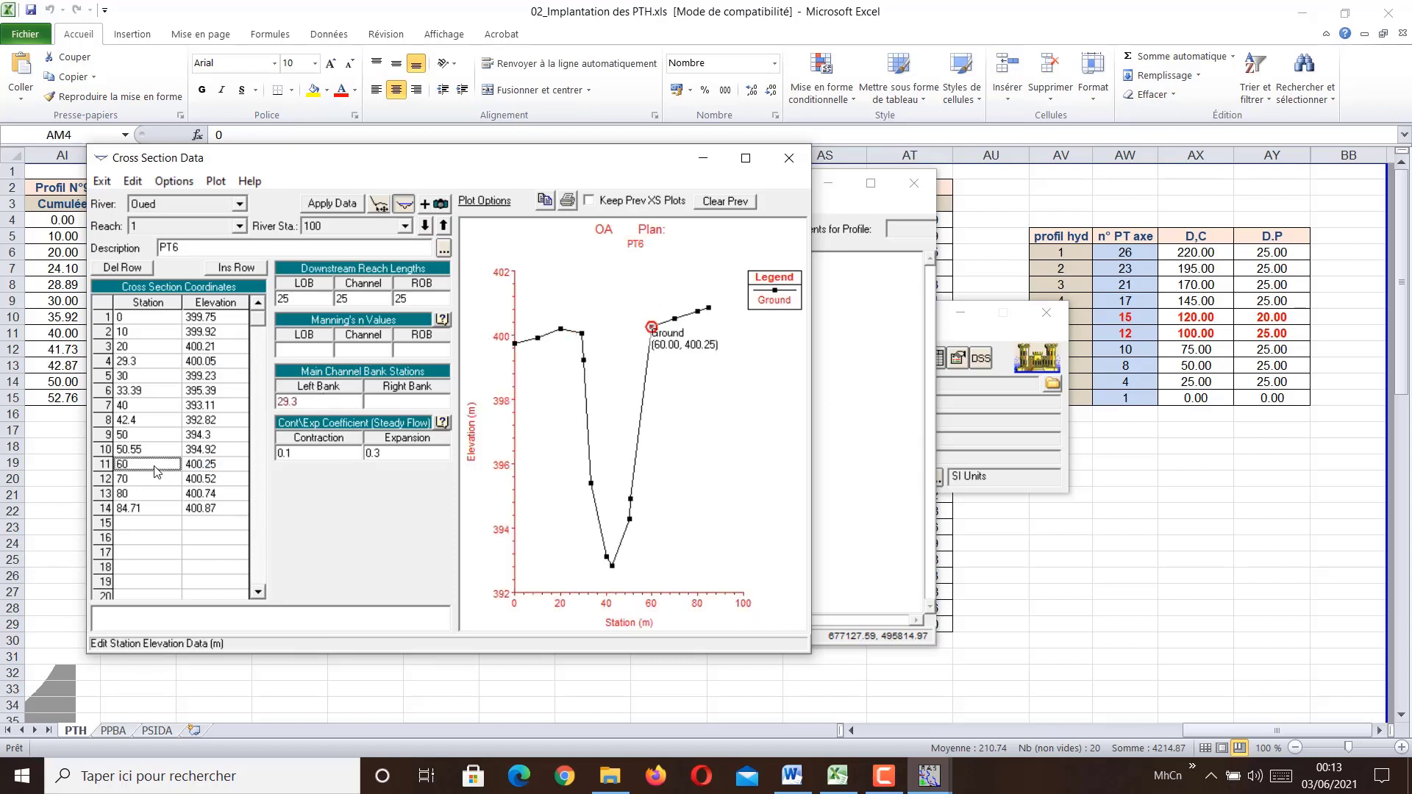
click(118, 465)
click(385, 399)
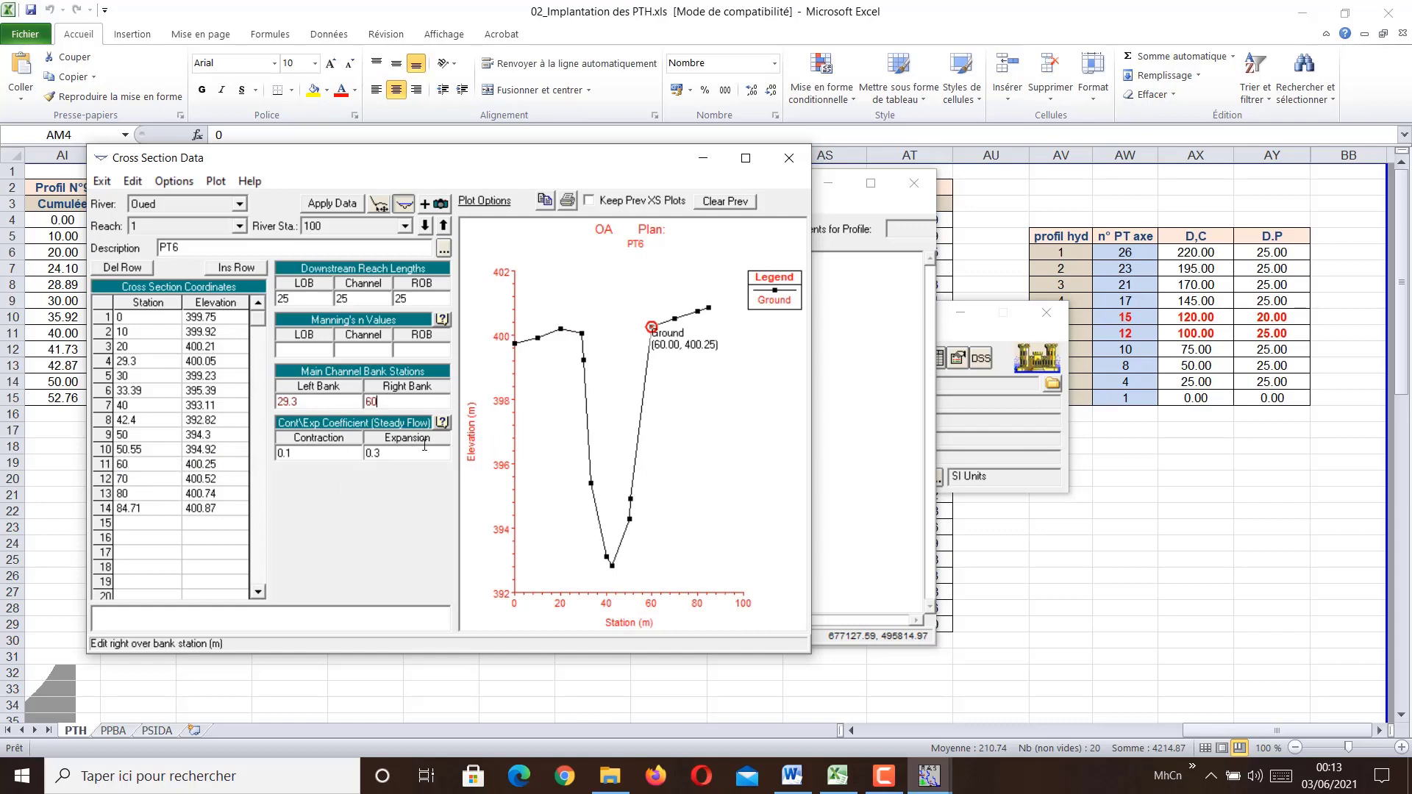
click(352, 205)
Step: Set PT7's main channel bank stations to 20 for the left bank and 56.92 for the right, and apply the data
click(425, 226)
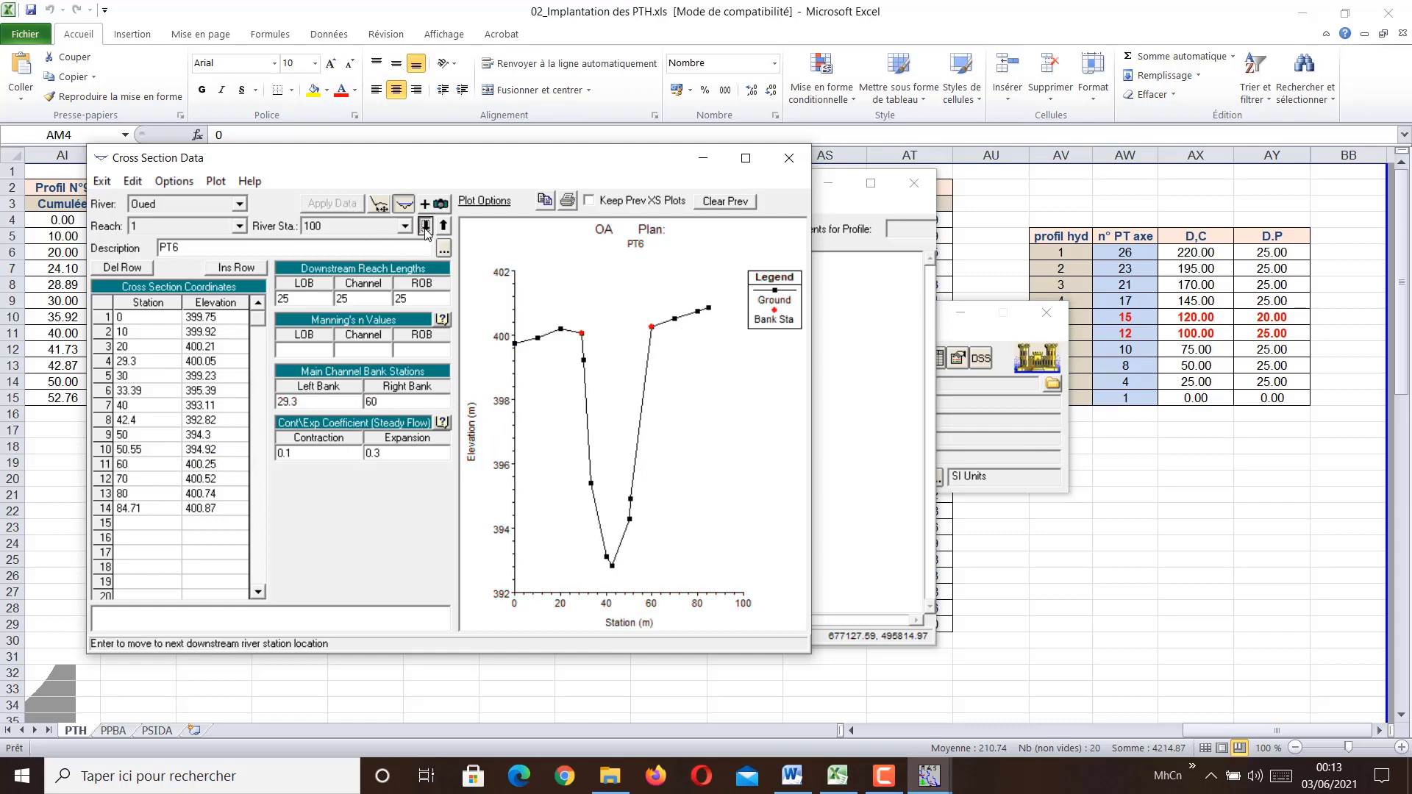
click(593, 303)
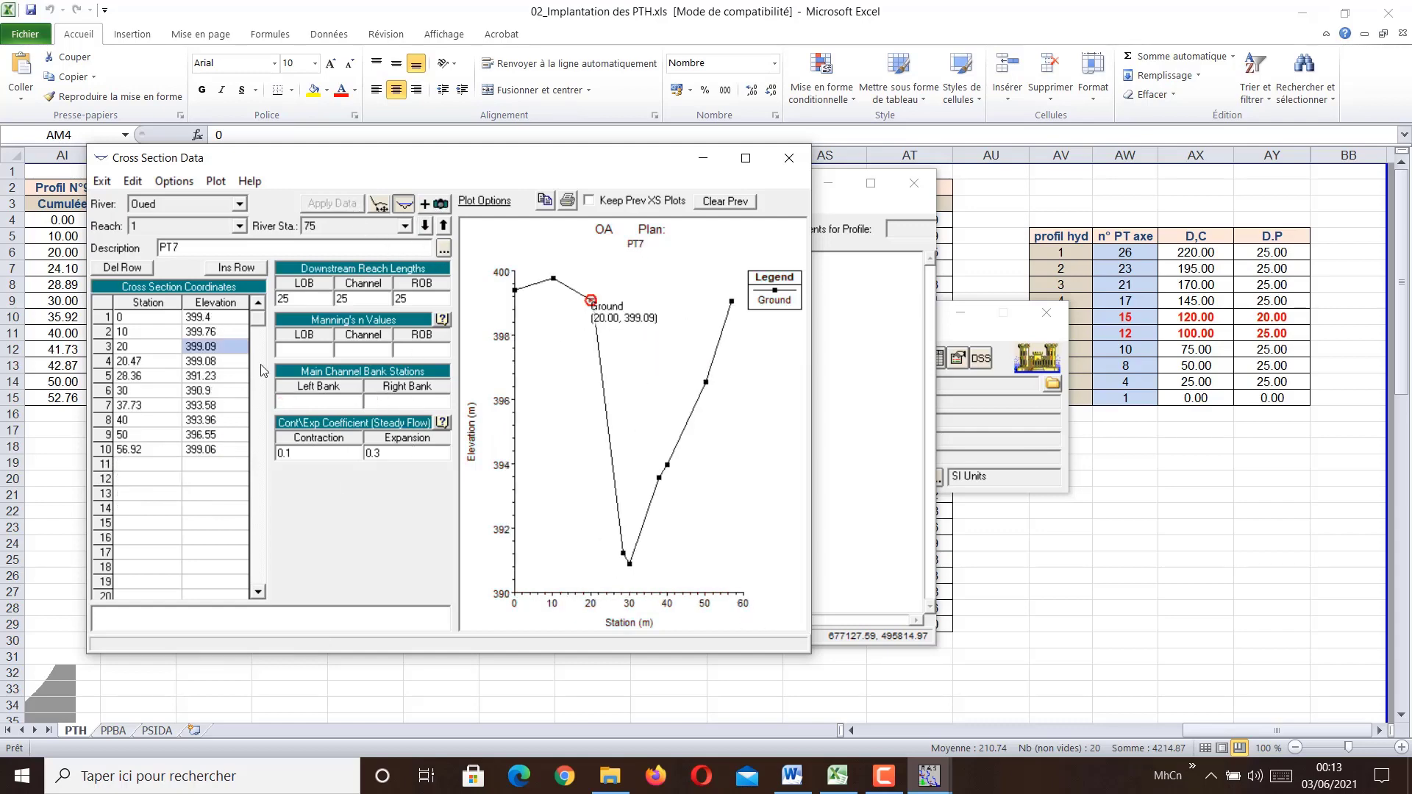
click(140, 348)
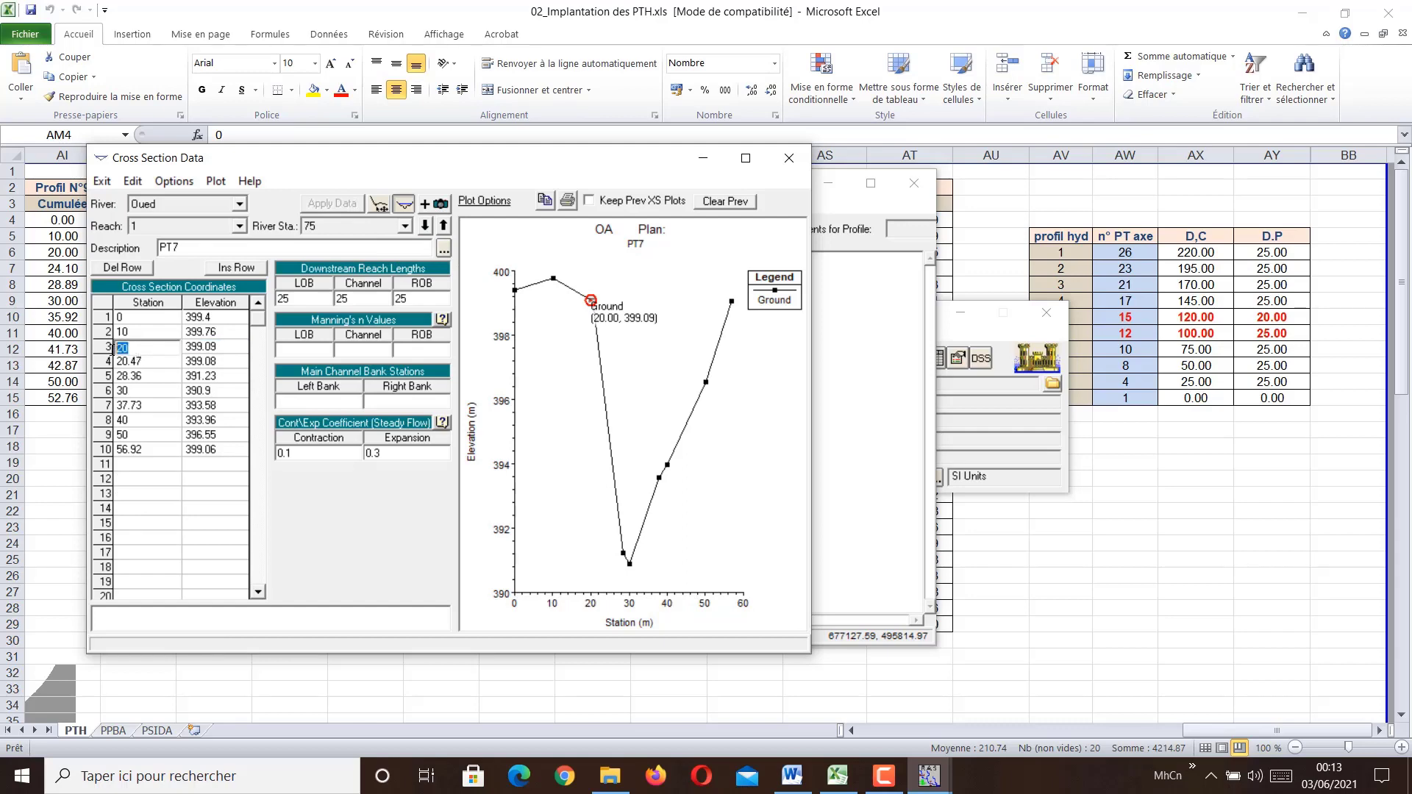
click(302, 402)
text(20)
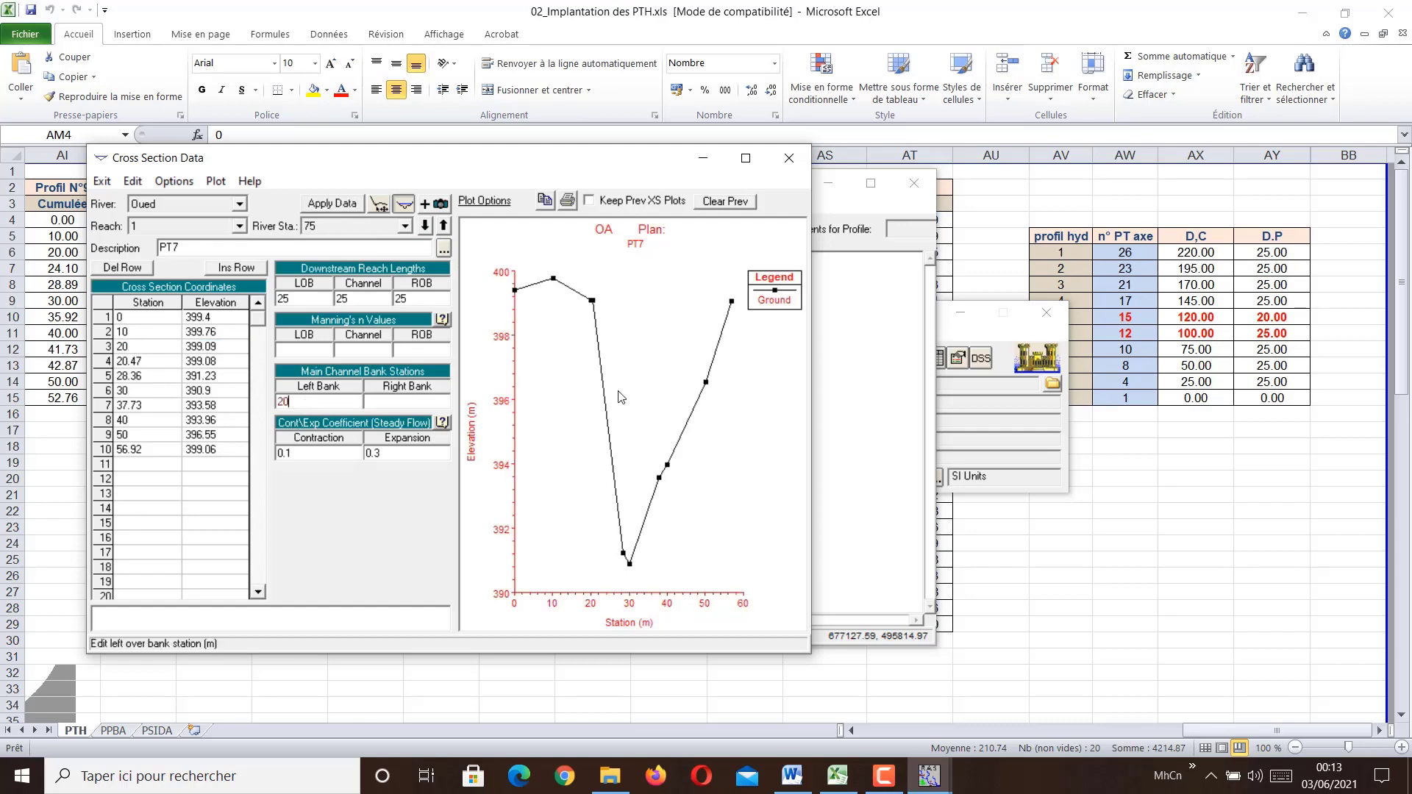
click(732, 302)
click(156, 452)
key(ctrl+c)
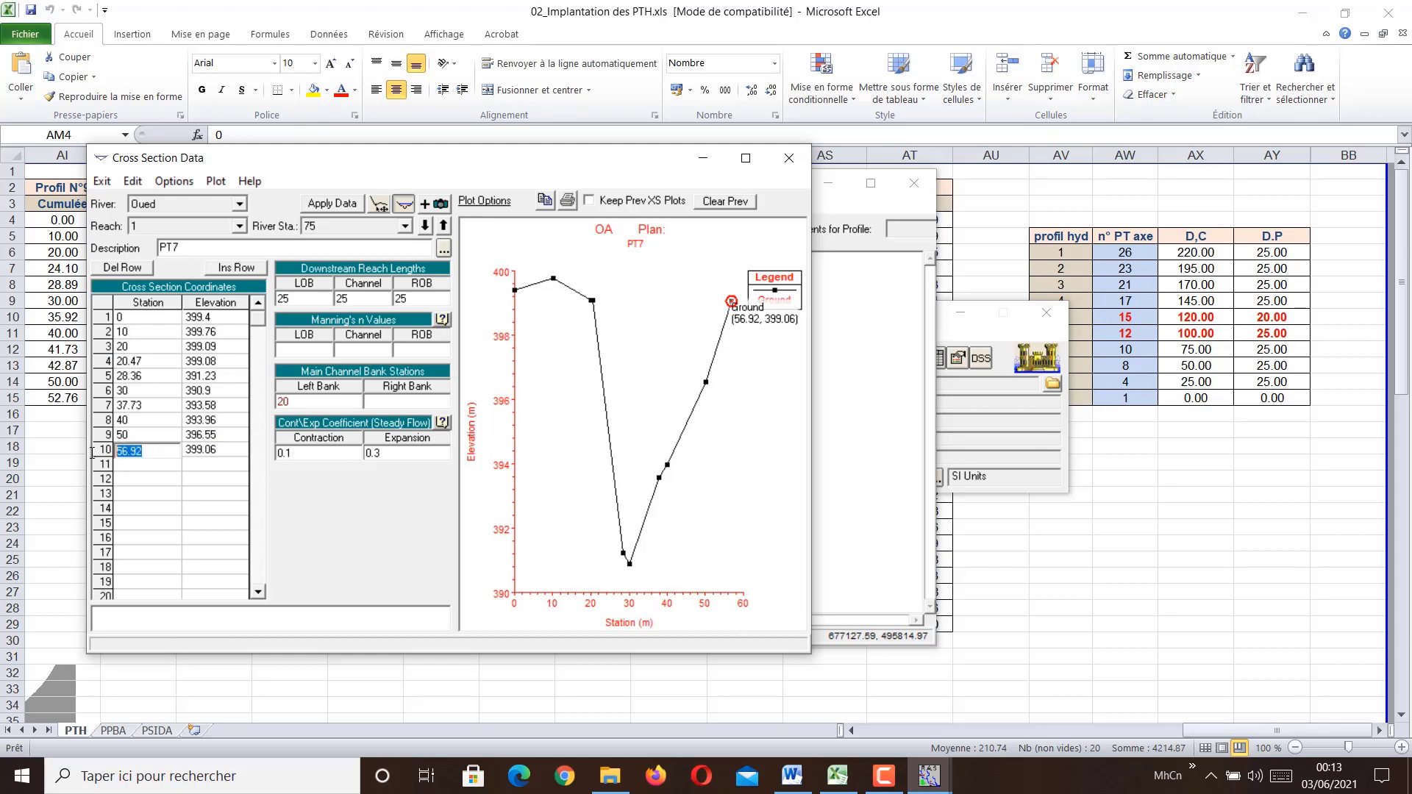
click(398, 407)
key(ctrl+v)
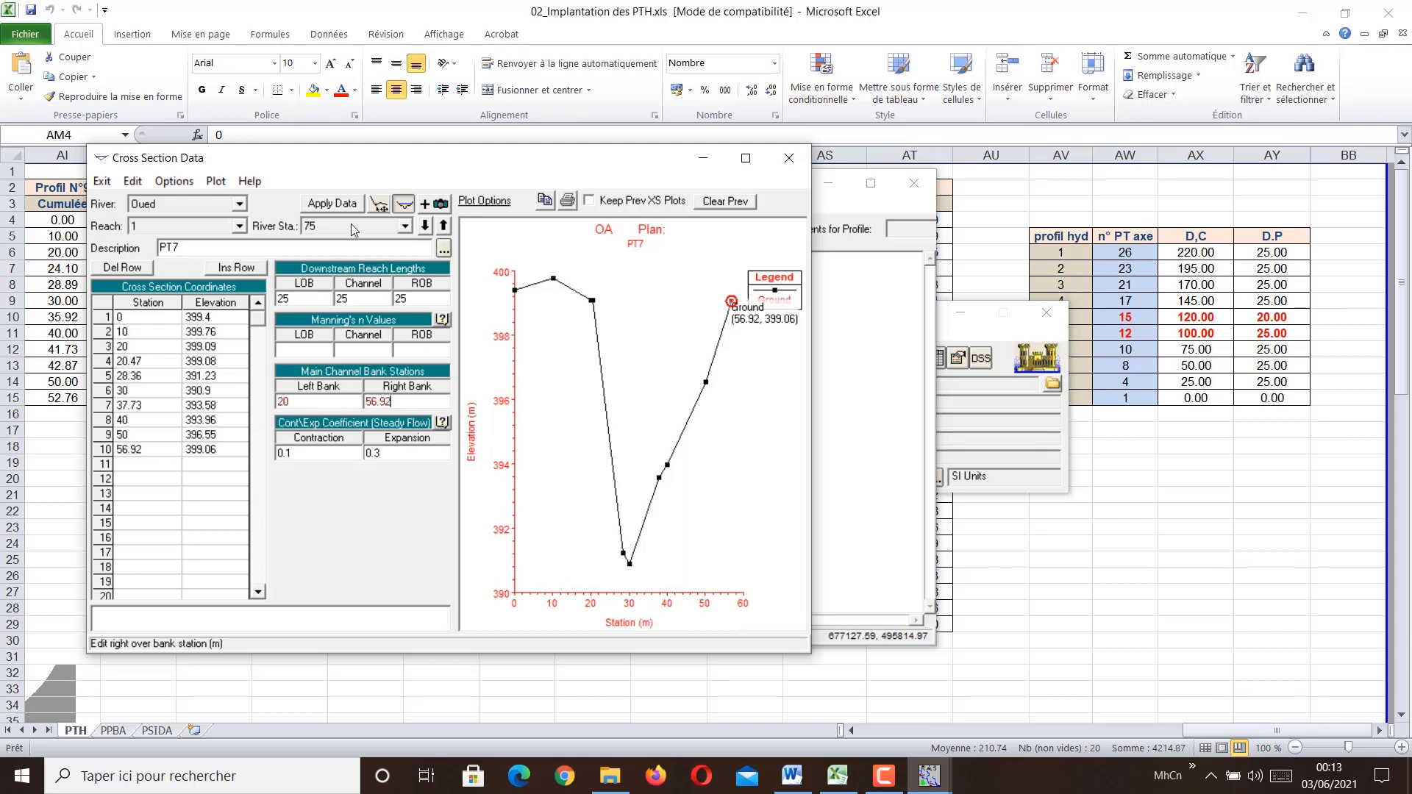
click(331, 203)
Step: Set PT8's main channel bank stations to 10 for the left bank and 50 for the right, and apply the data
click(425, 226)
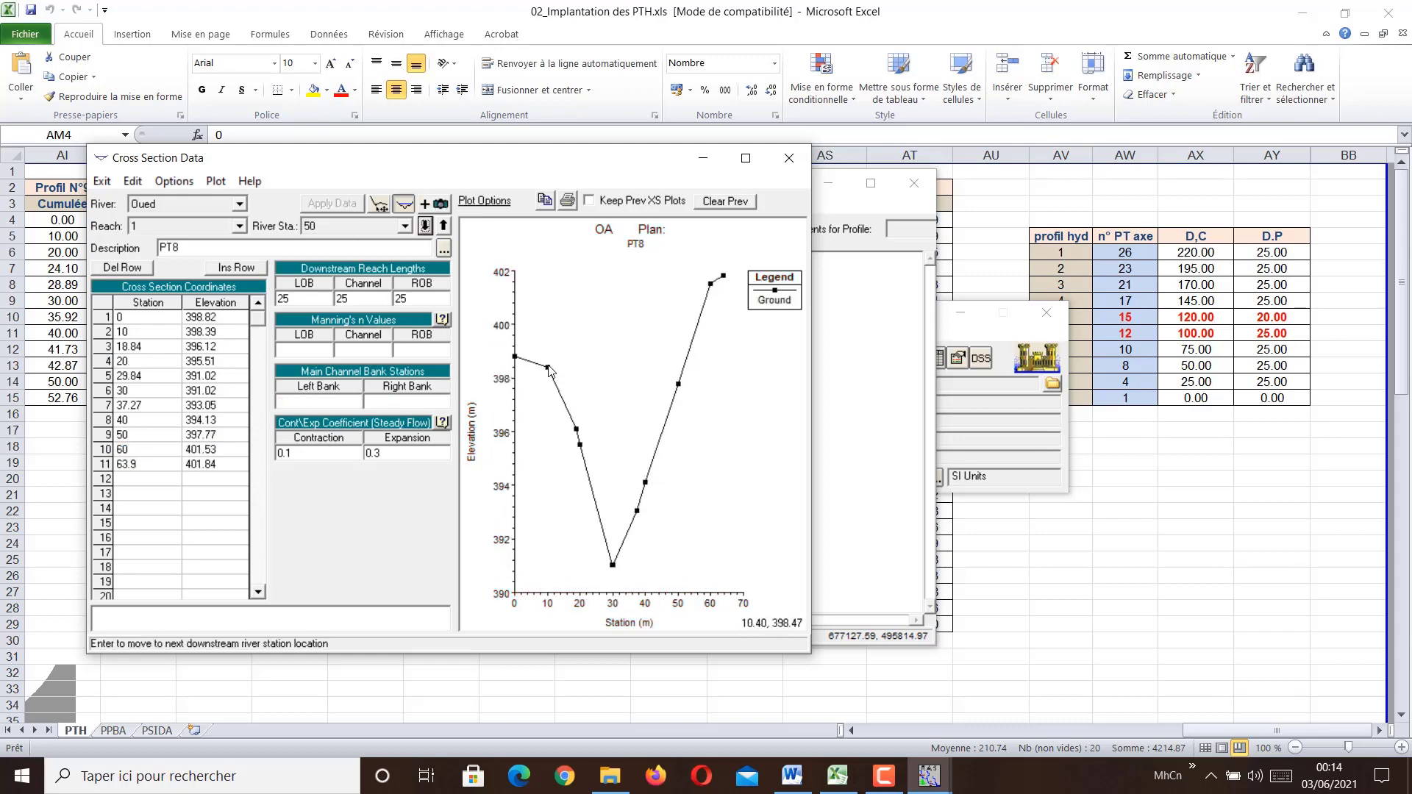
click(213, 332)
click(152, 335)
key(ctrl+c)
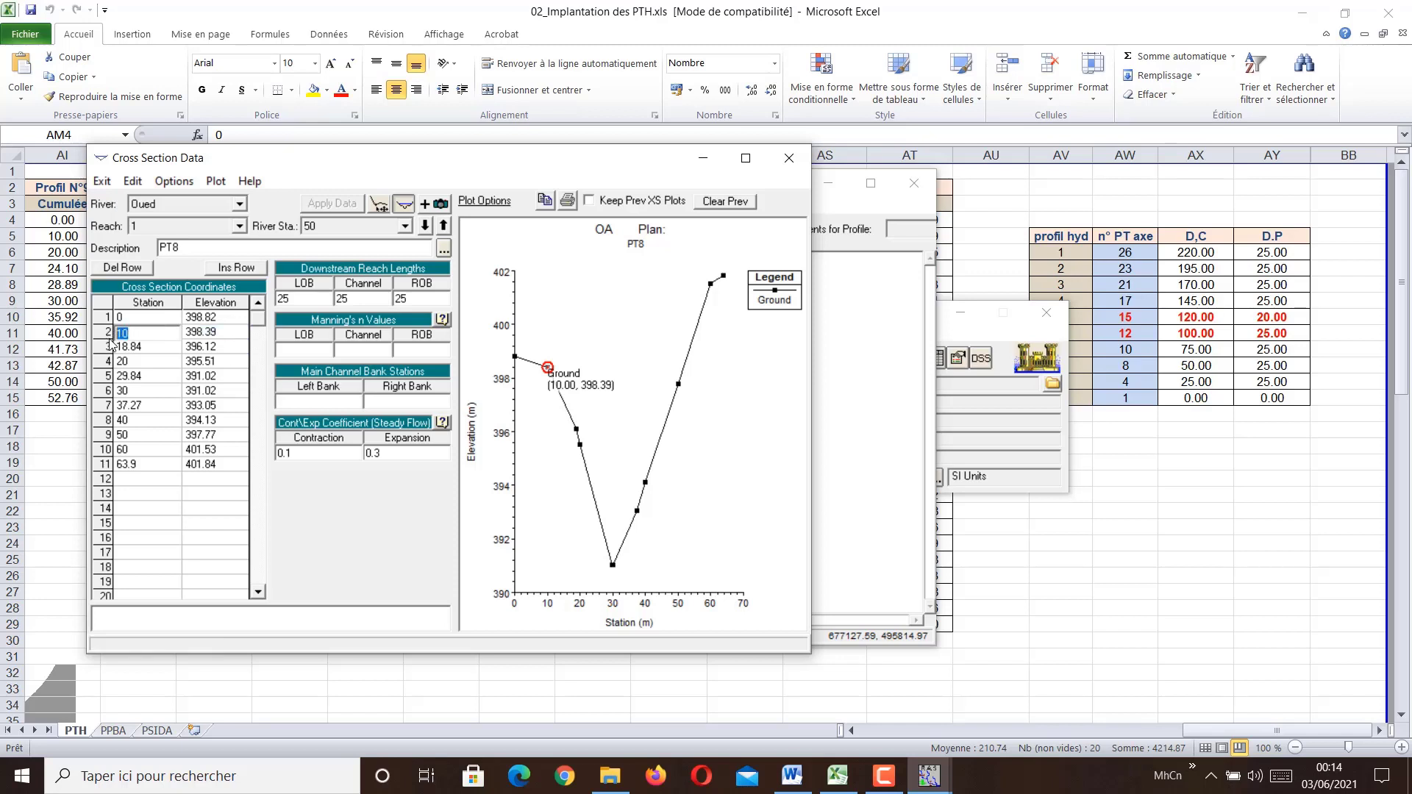
click(324, 402)
key(ctrl+v)
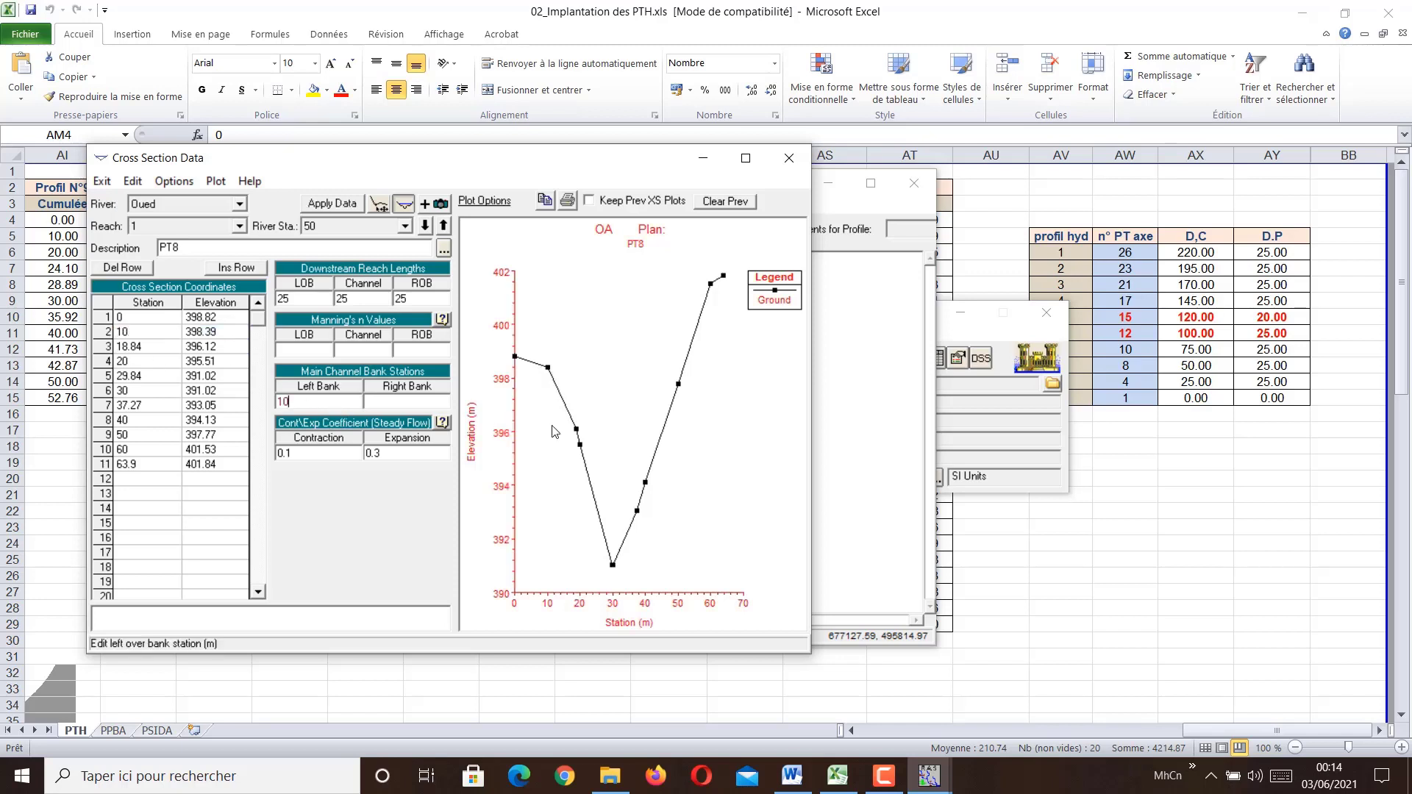
click(678, 384)
click(117, 435)
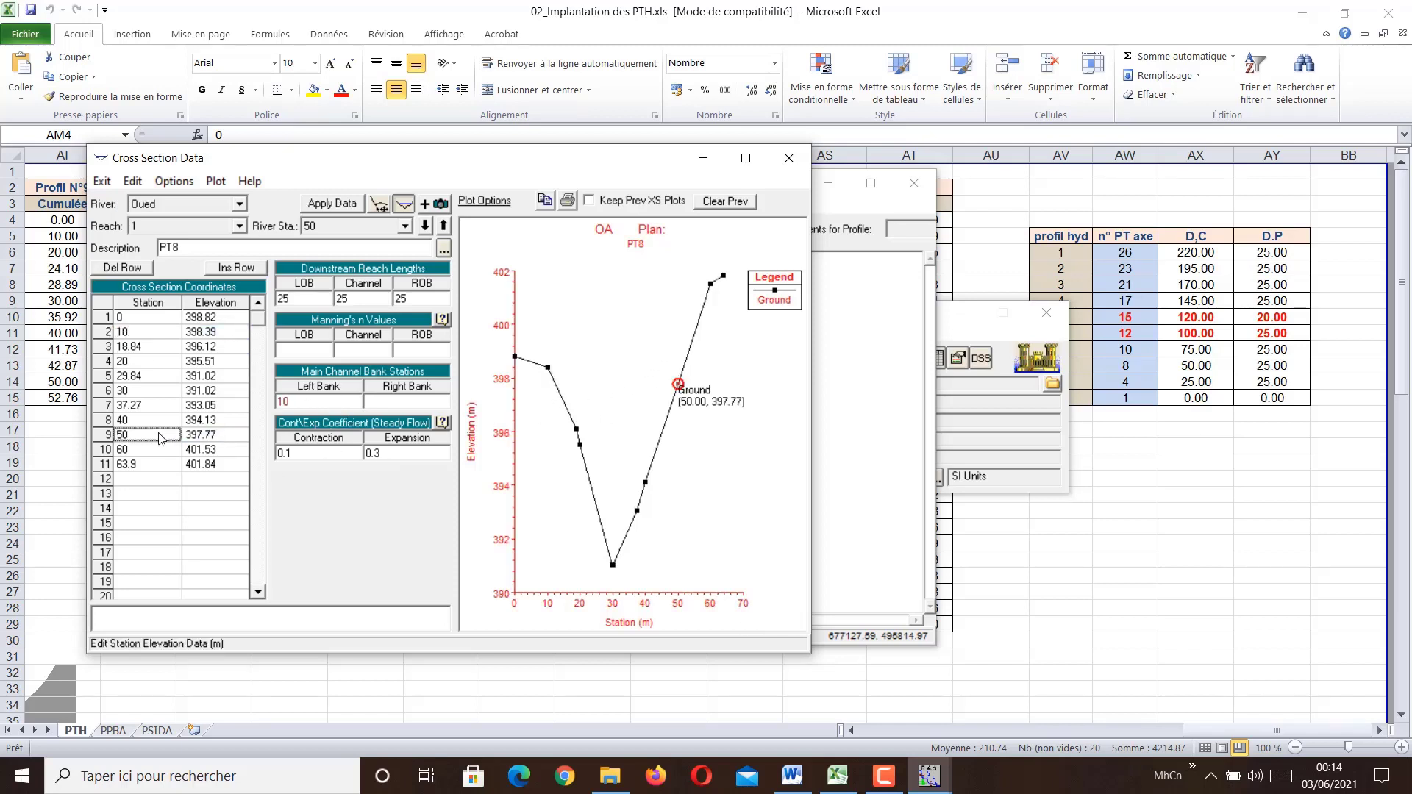
click(416, 403)
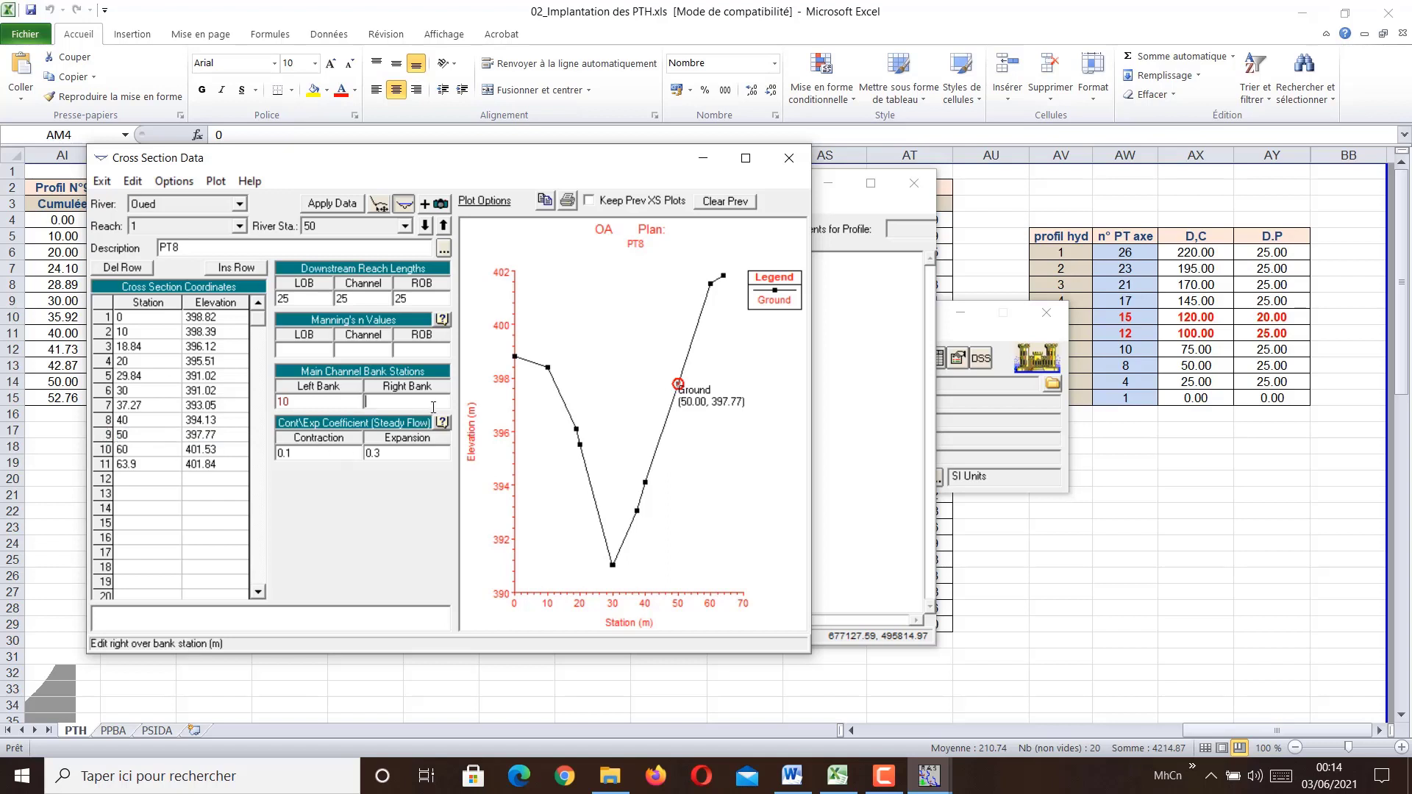
click(343, 204)
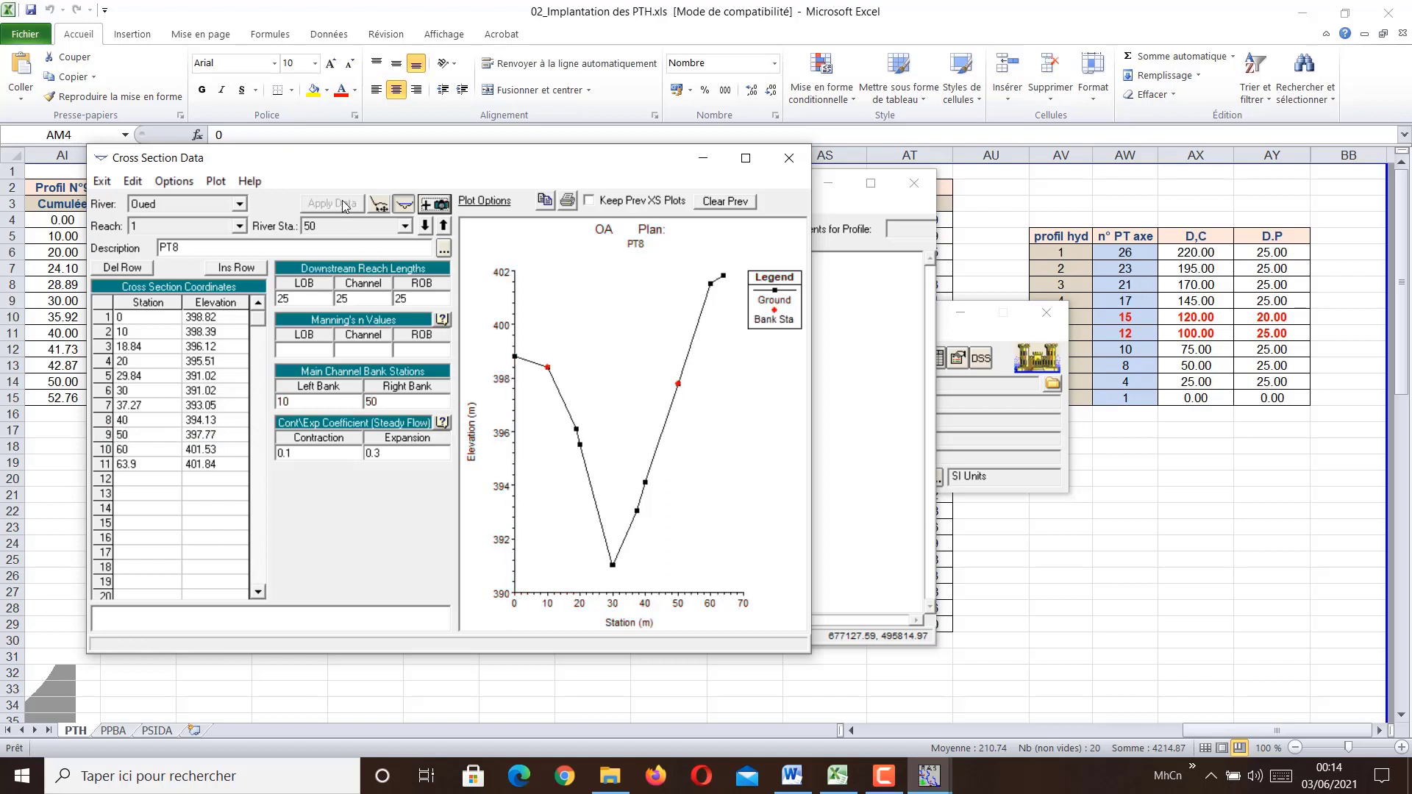
Step: Set PT9's main channel bank stations to 10 for the left bank and 40 for the right, and apply the data
click(425, 226)
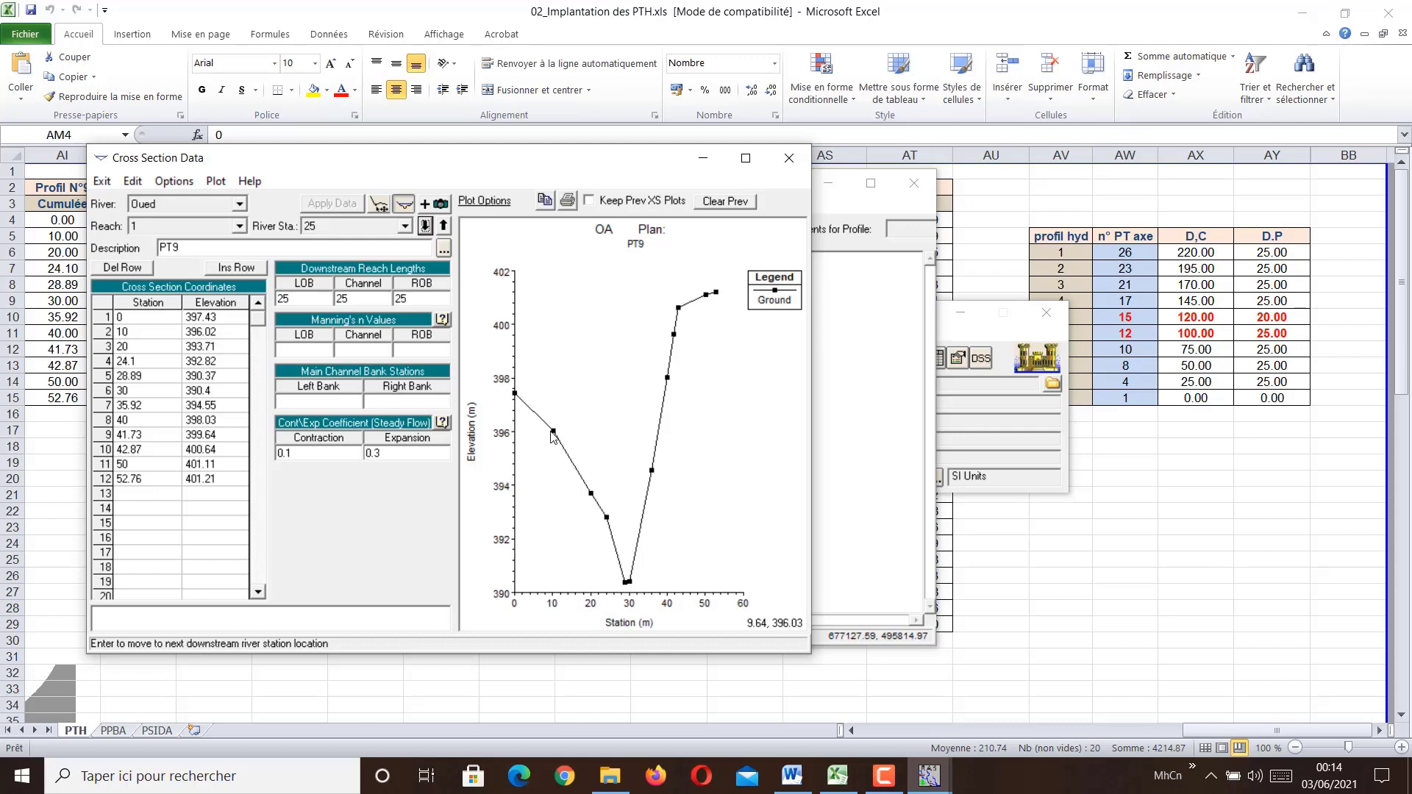
click(553, 431)
click(152, 335)
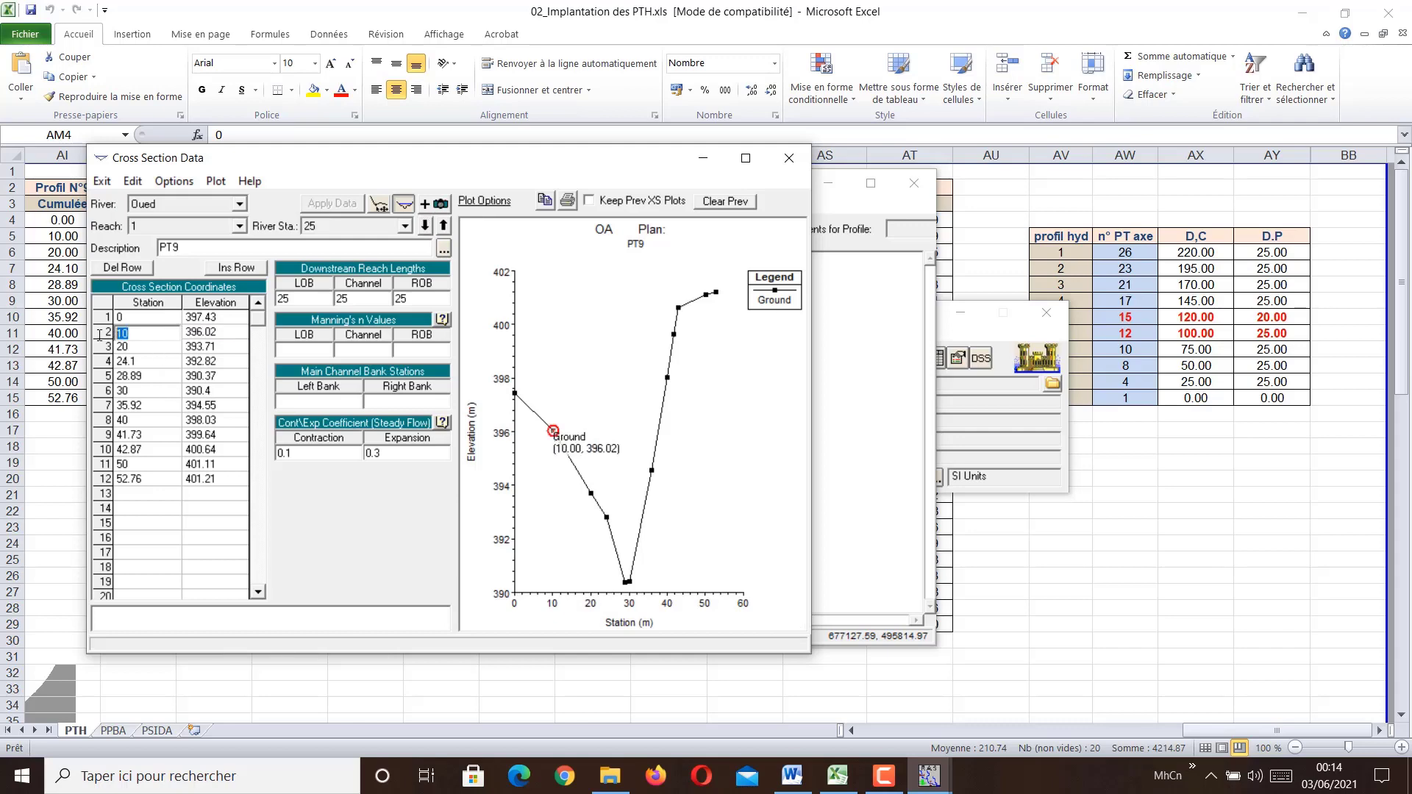
click(306, 397)
text(10)
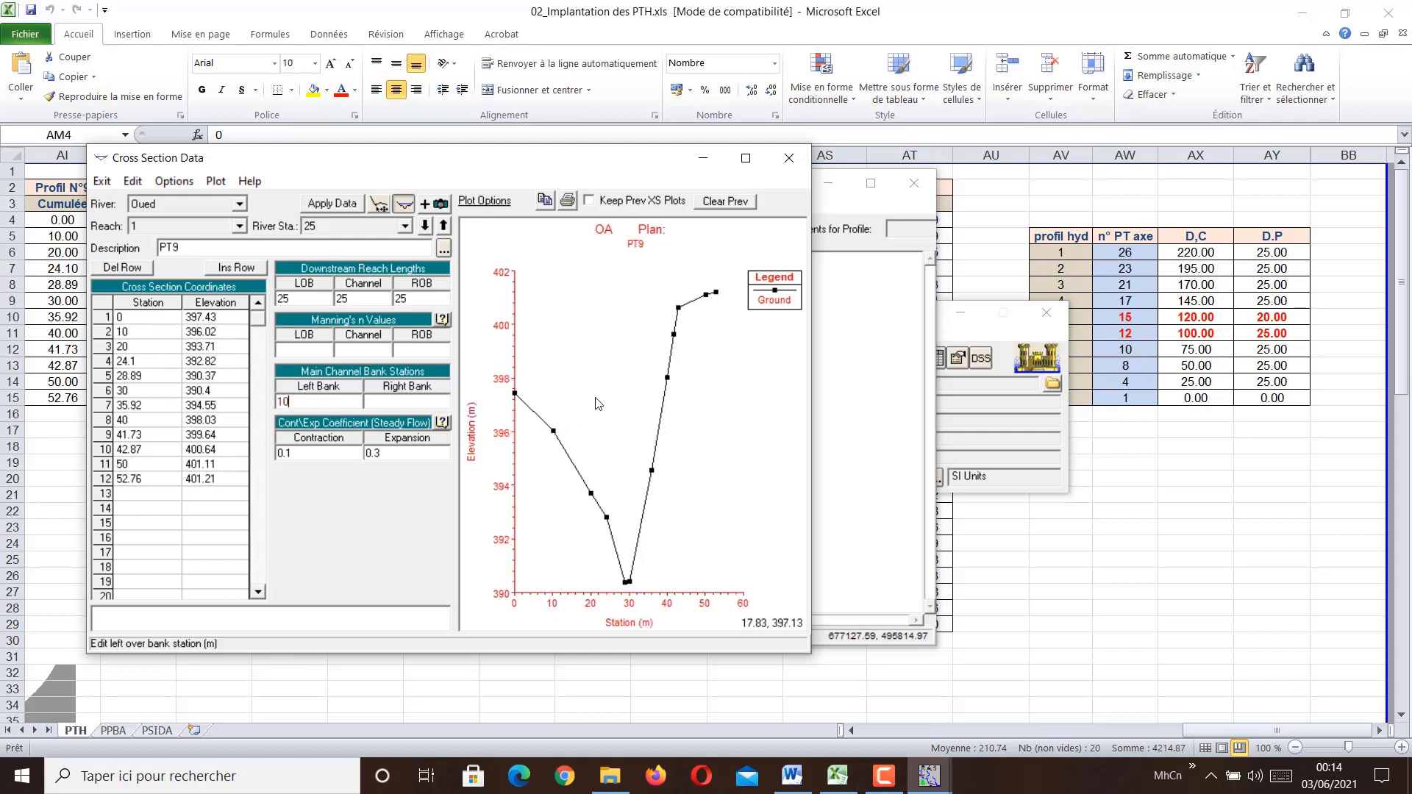
click(668, 378)
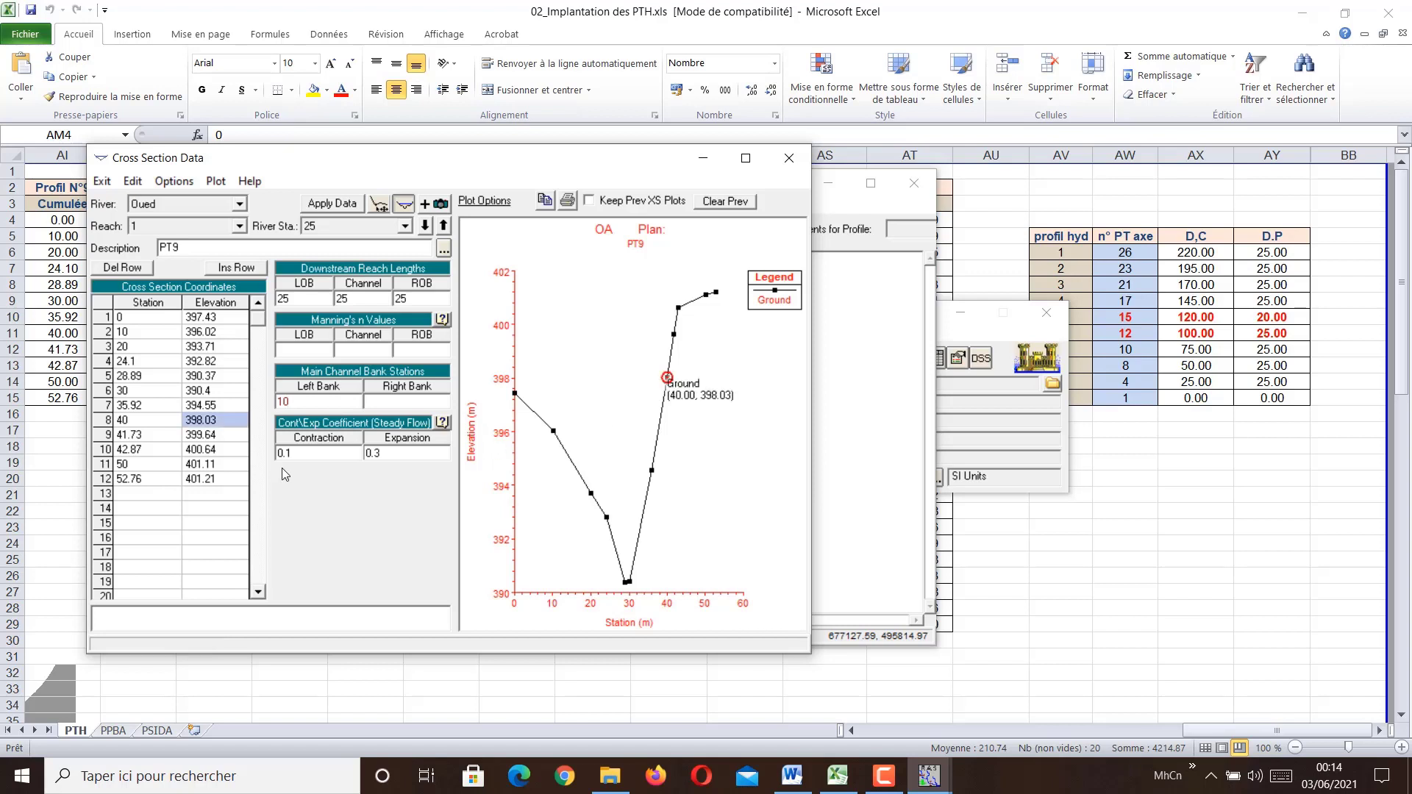
click(150, 422)
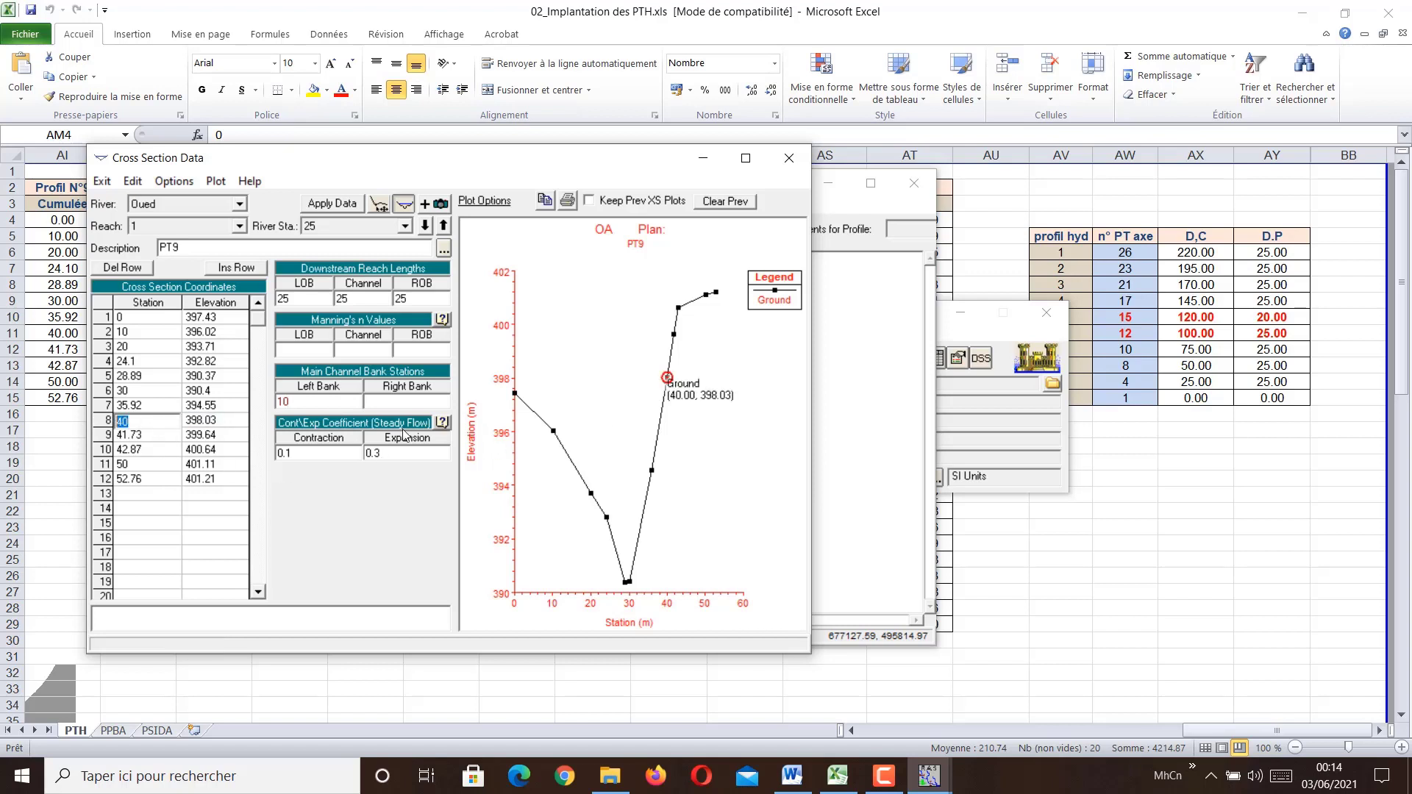
click(404, 402)
text(40)
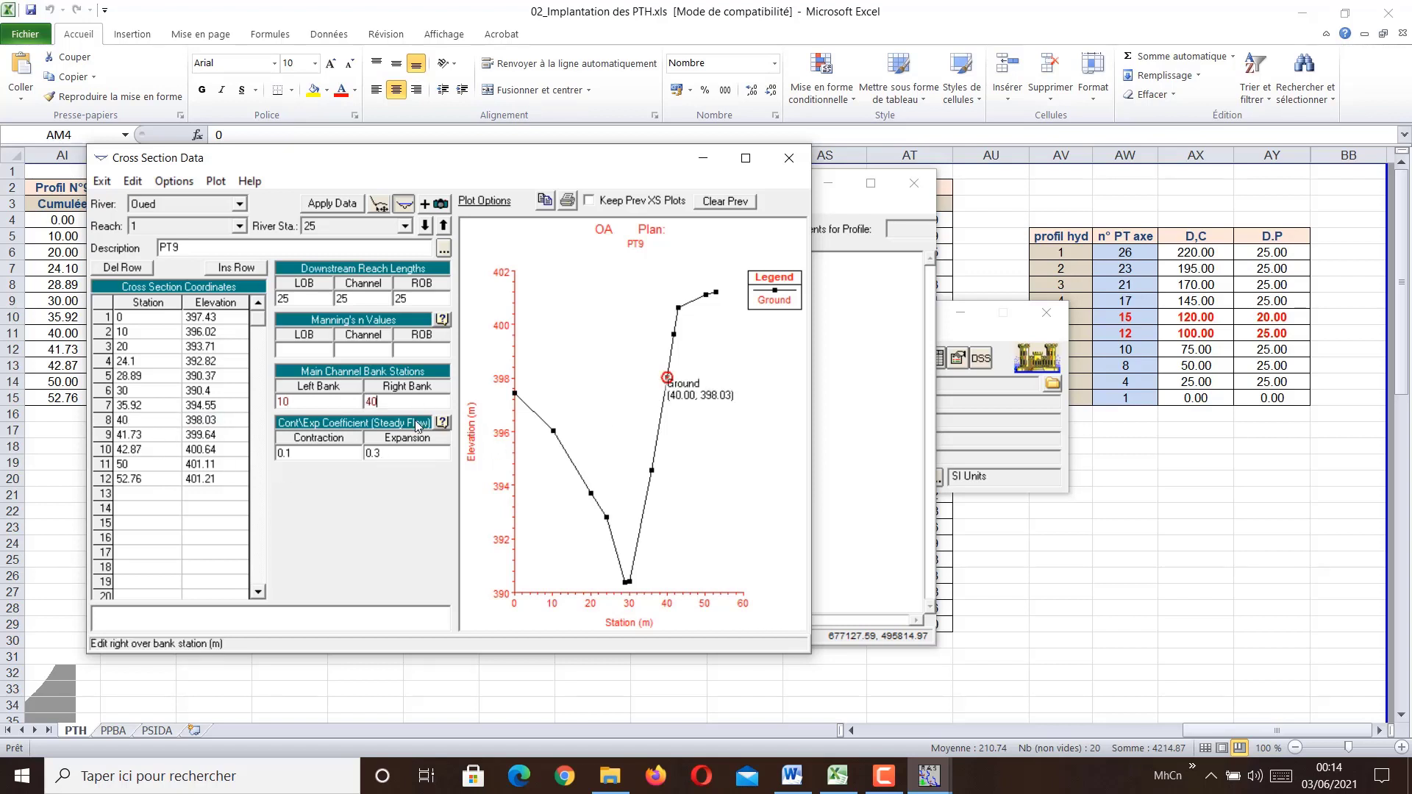
click(332, 206)
Step: Set PT10's main channel bank stations to 0 for the left bank and 33.14 for the right, and apply the data
click(425, 226)
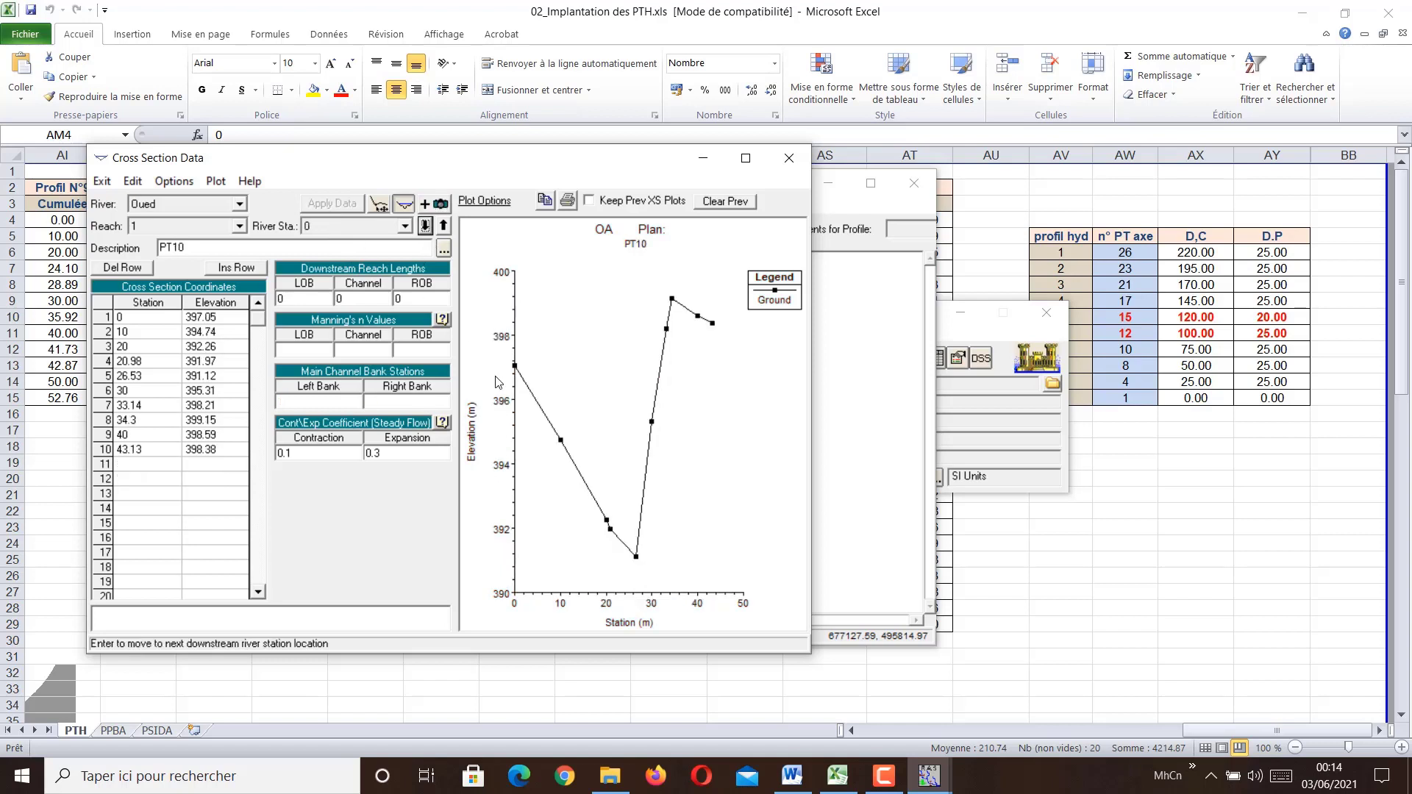
click(515, 366)
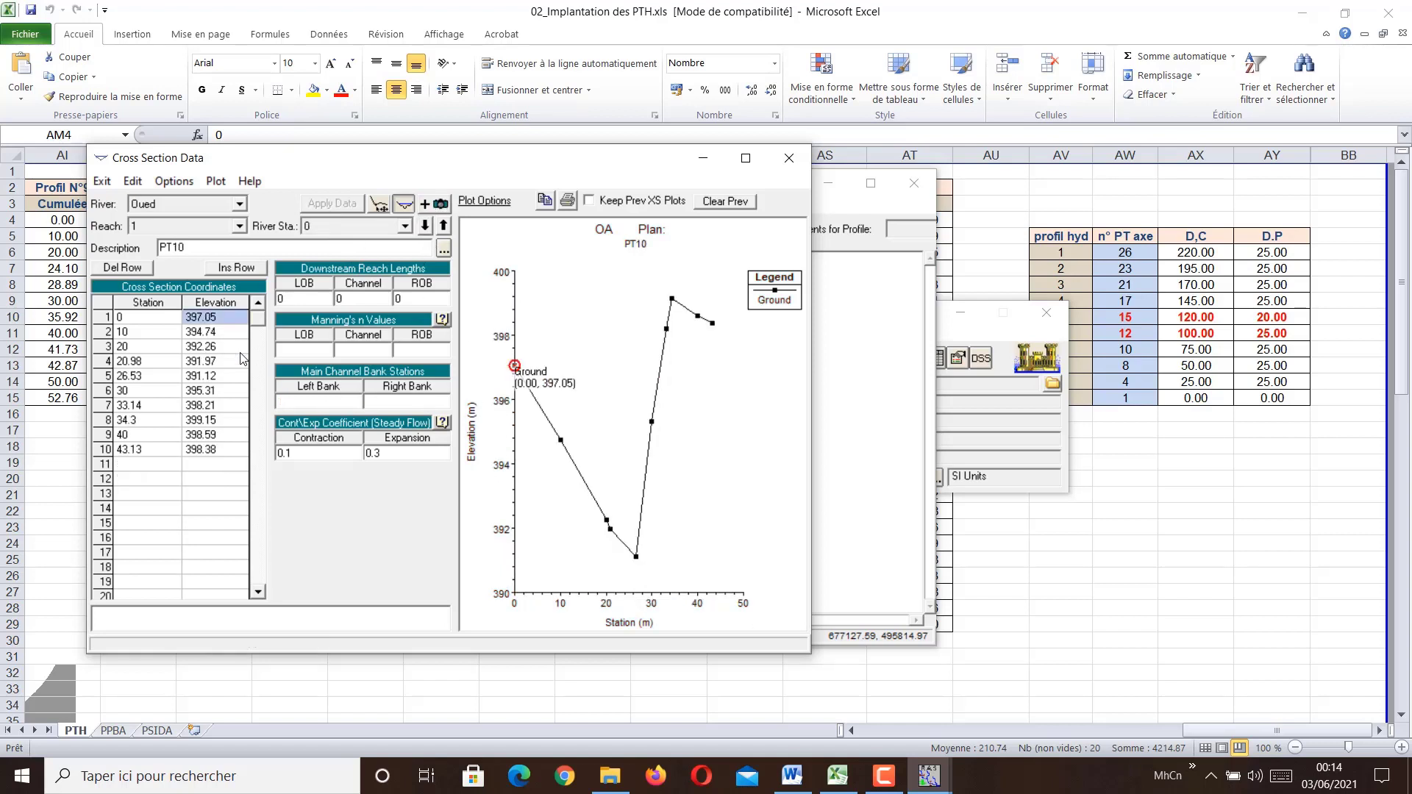
click(147, 319)
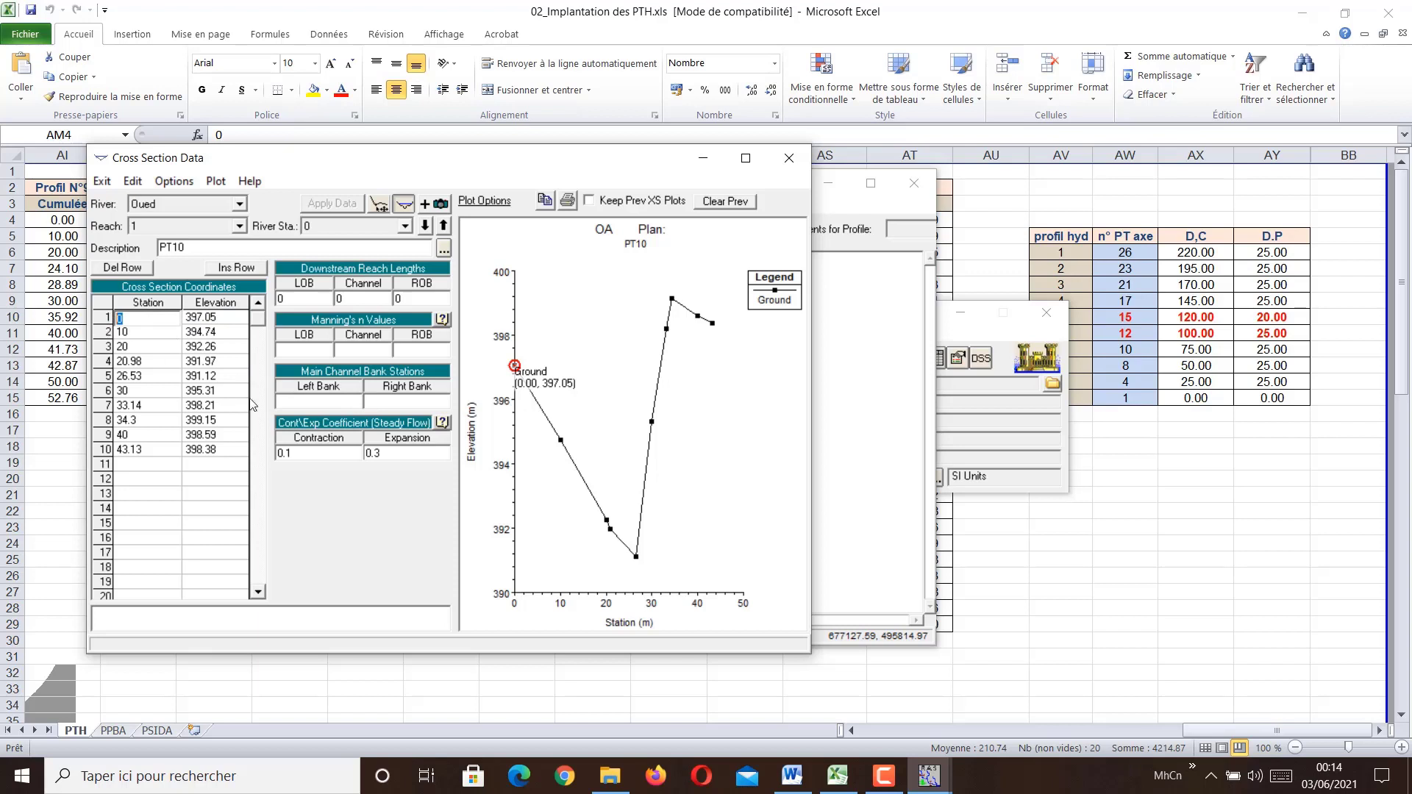
click(292, 397)
text(0)
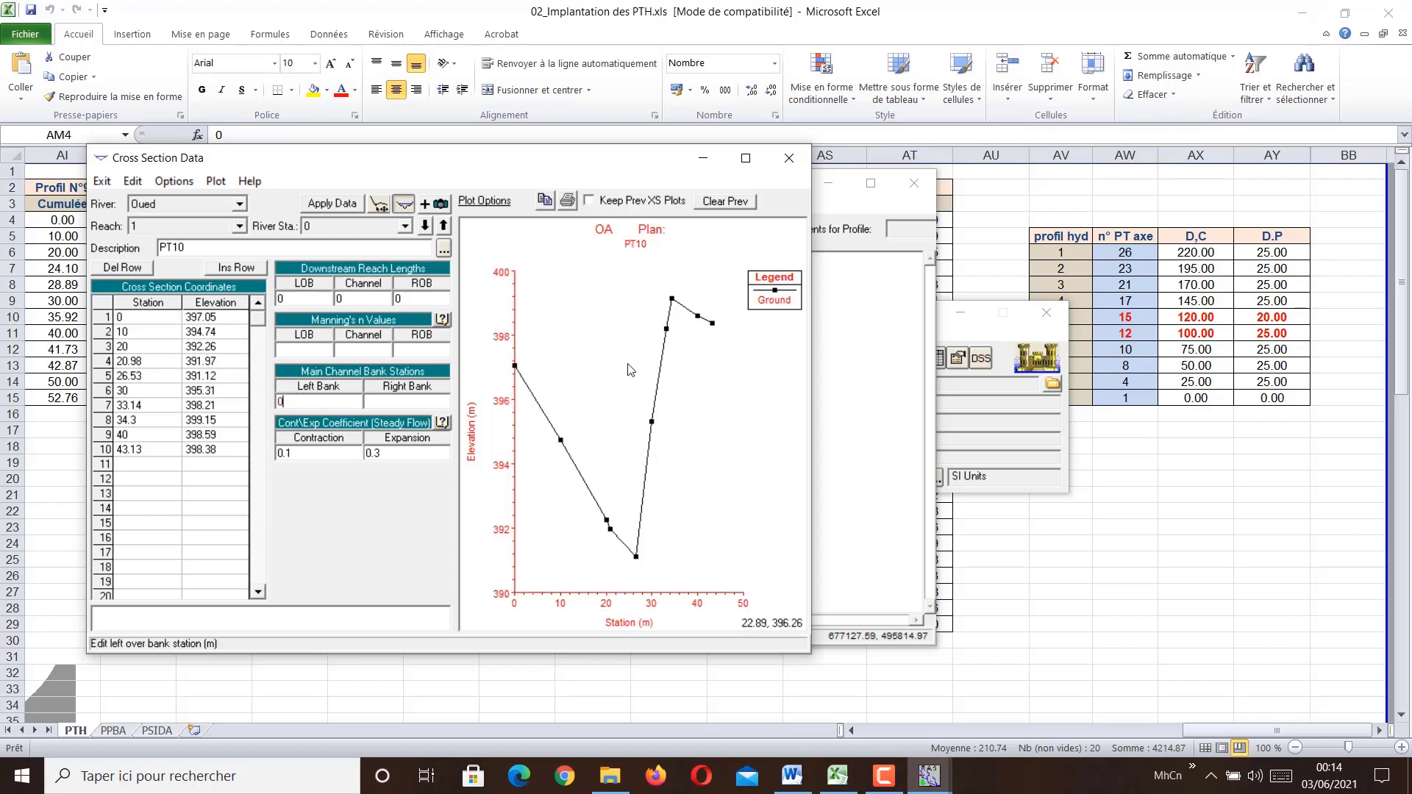
click(667, 329)
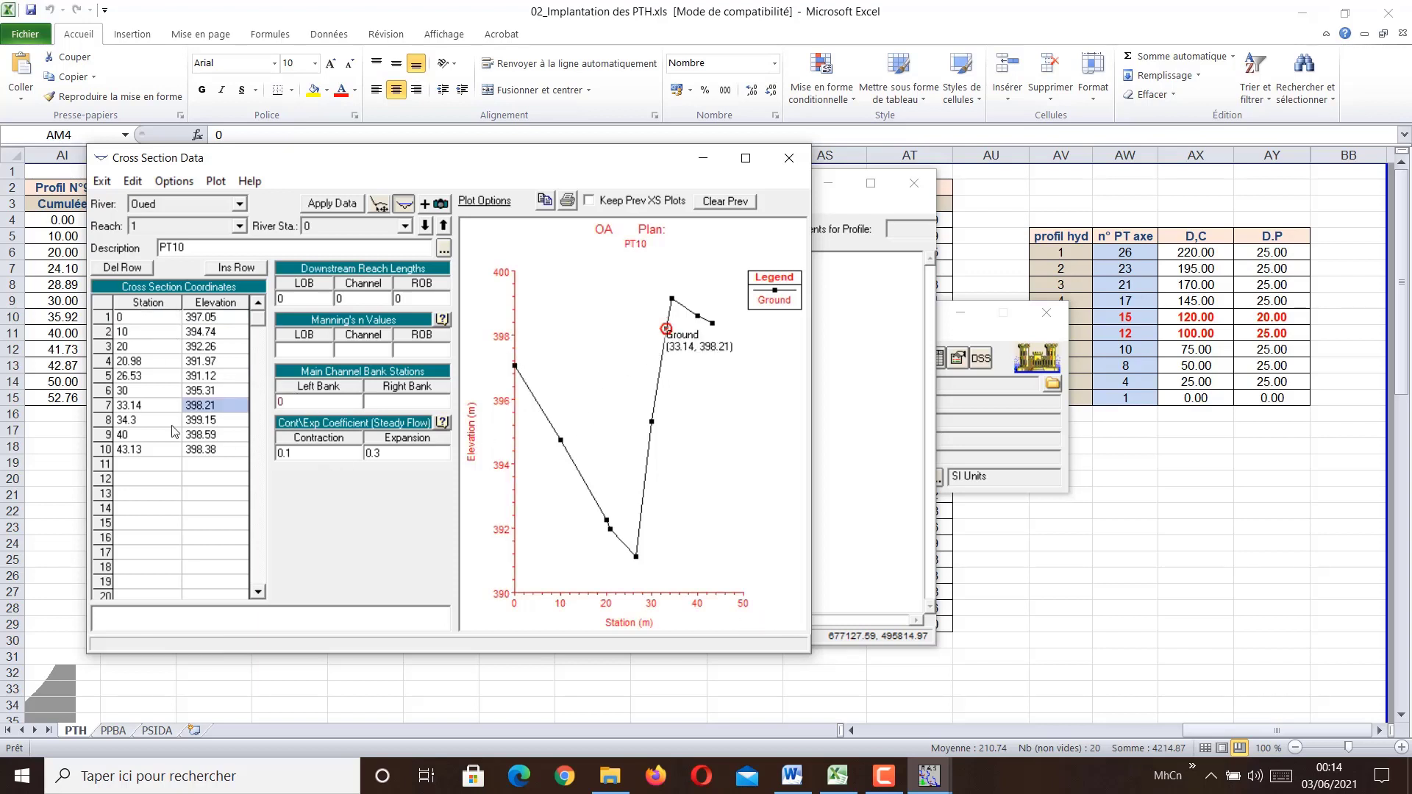
click(151, 407)
drag(151, 410, 108, 417)
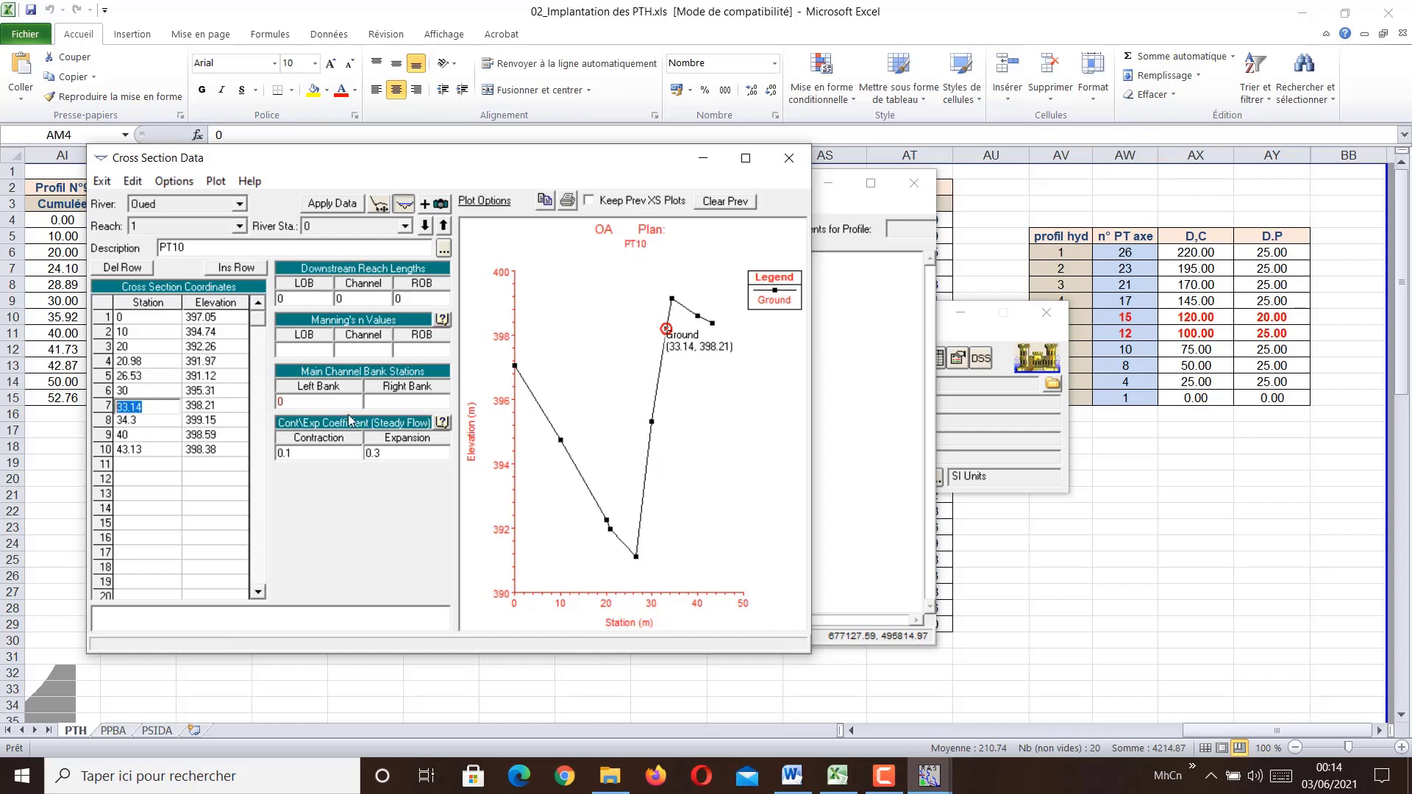
key(ctrl+c)
click(403, 407)
key(ctrl+v)
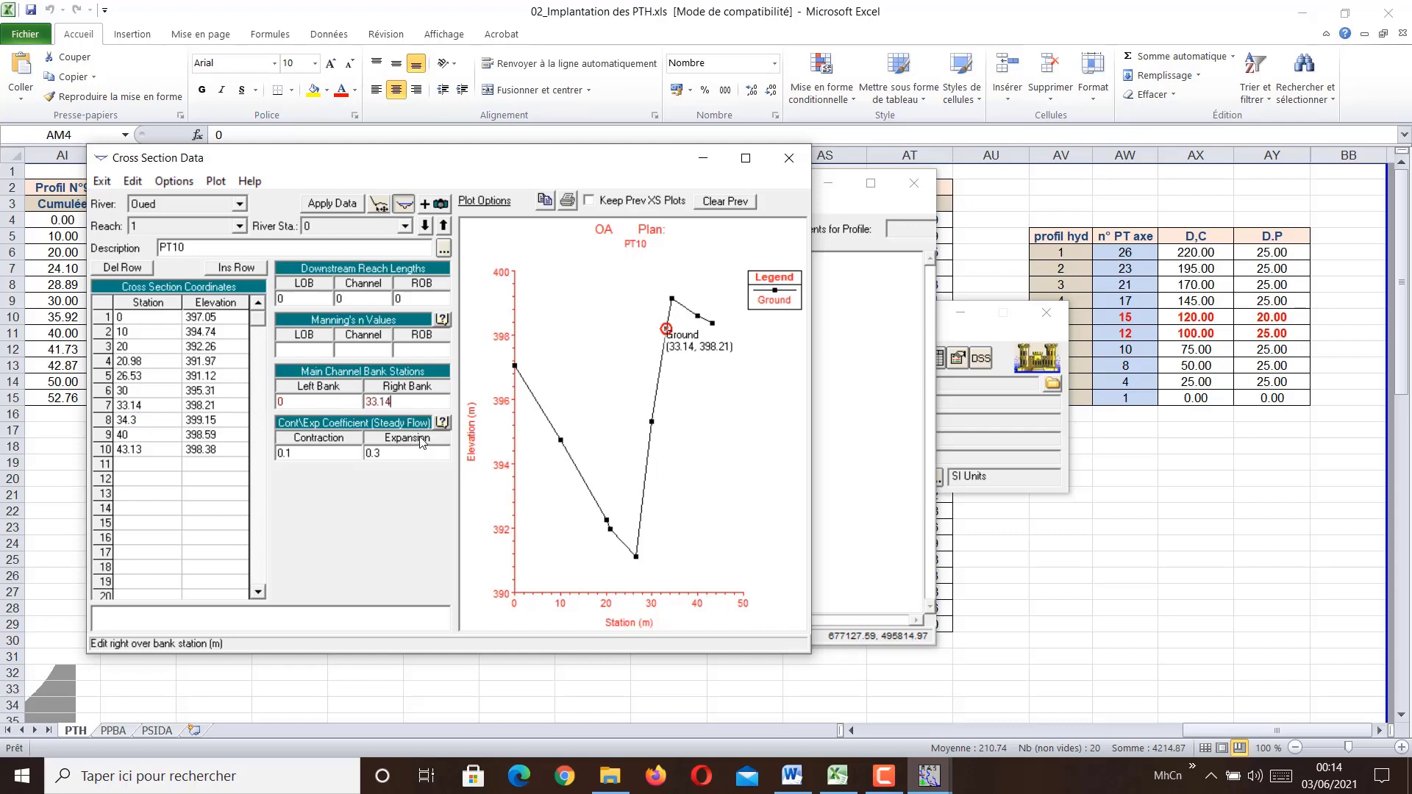
click(336, 205)
Step: Exit the cross section editor and save the geometry data with the title "Etat actuel" in the YGC_Hec-Ras folder
click(101, 181)
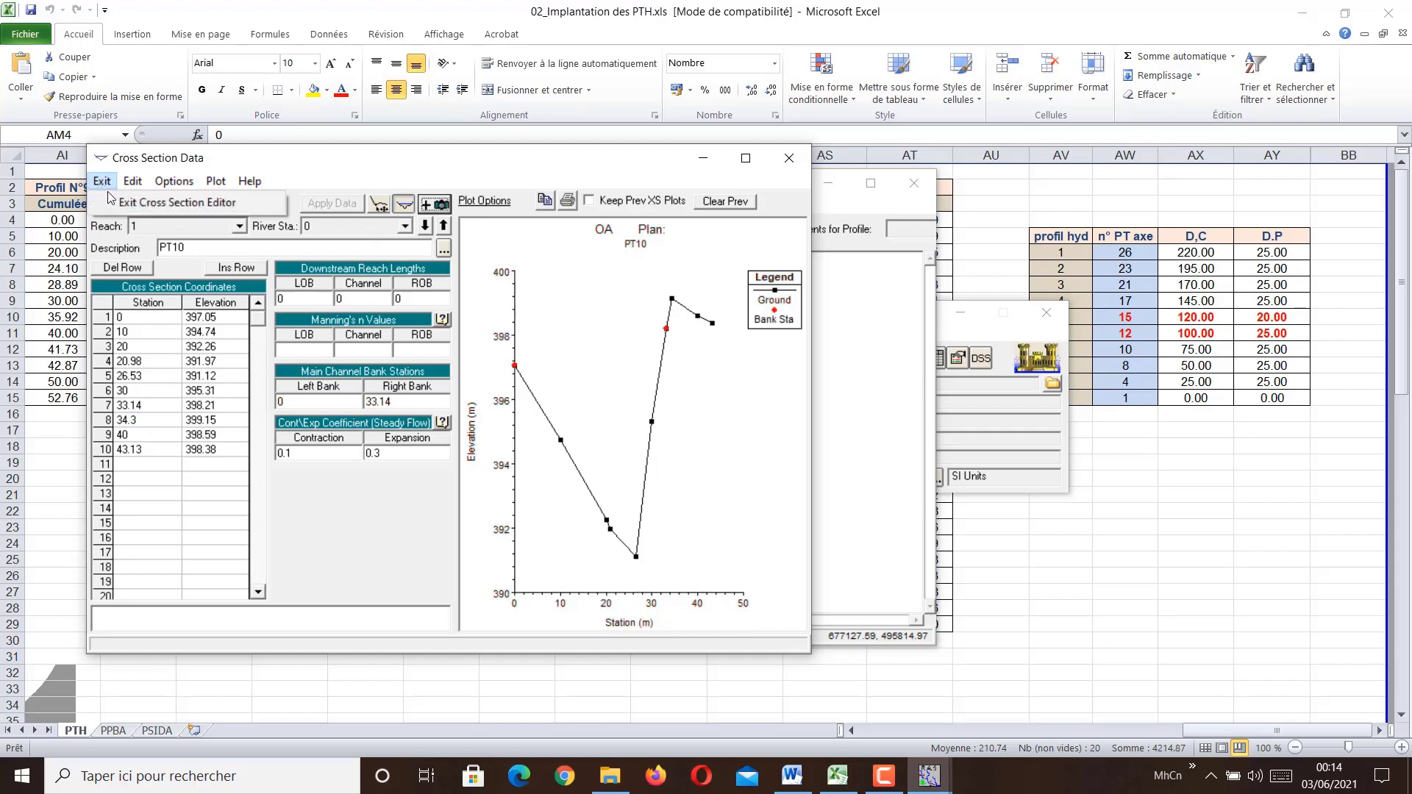
click(125, 203)
click(213, 206)
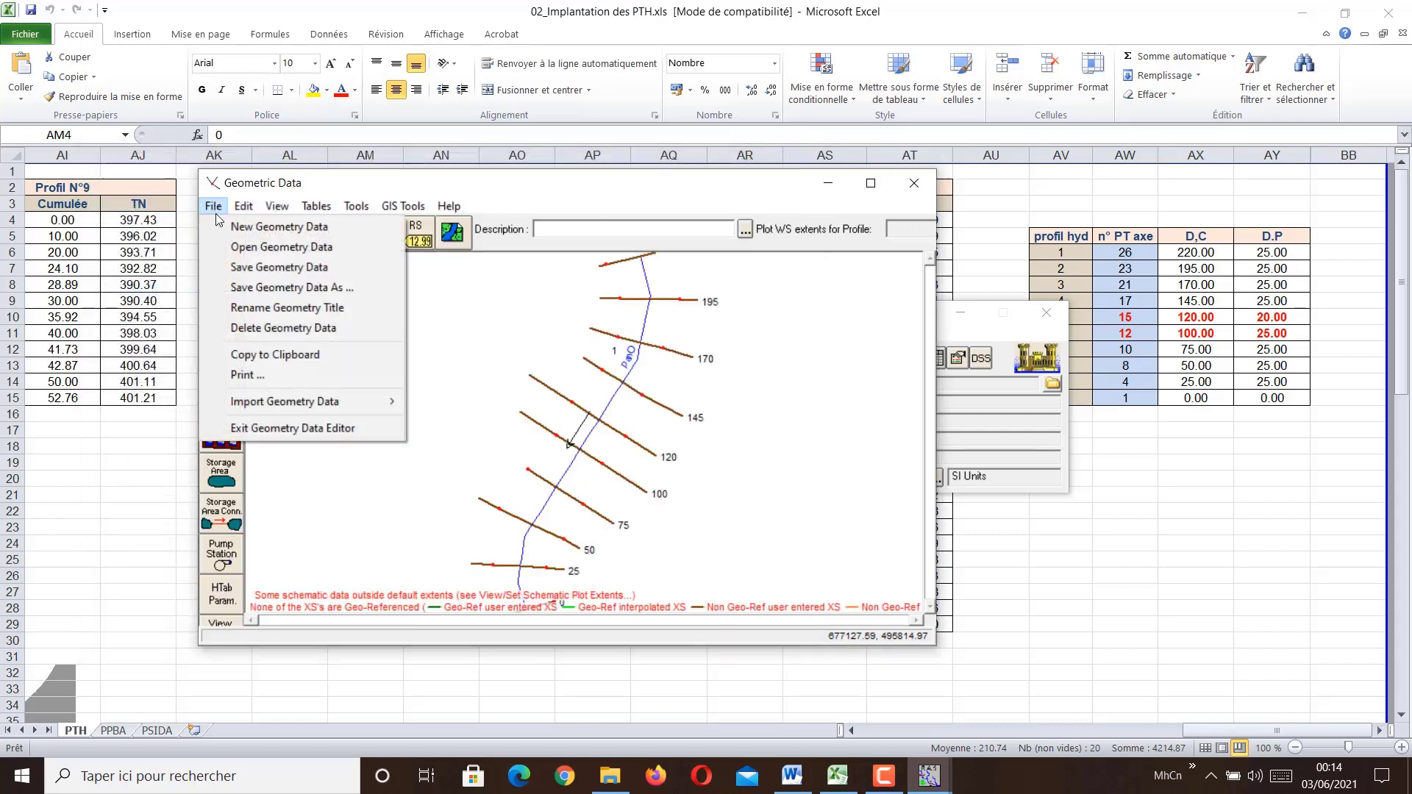
click(254, 269)
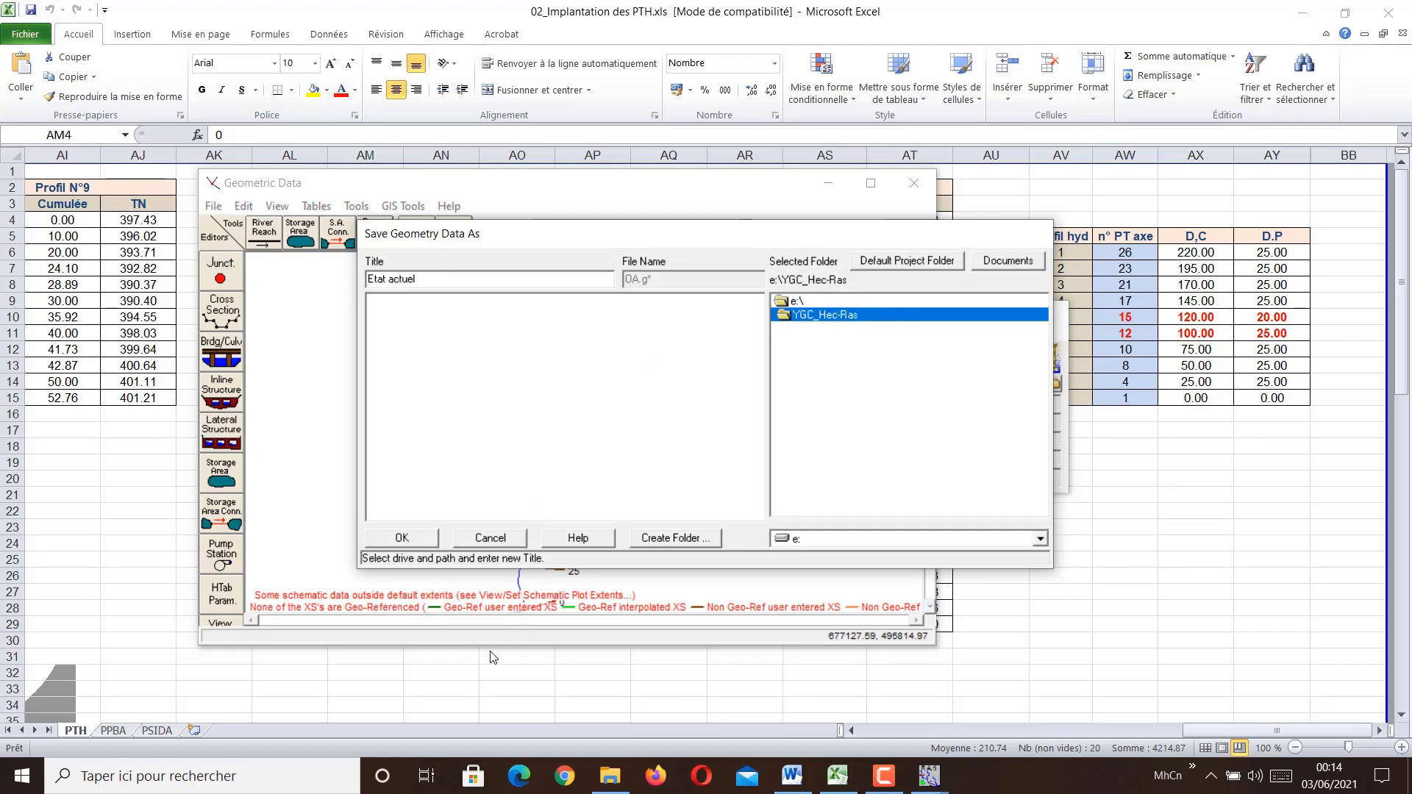
click(411, 540)
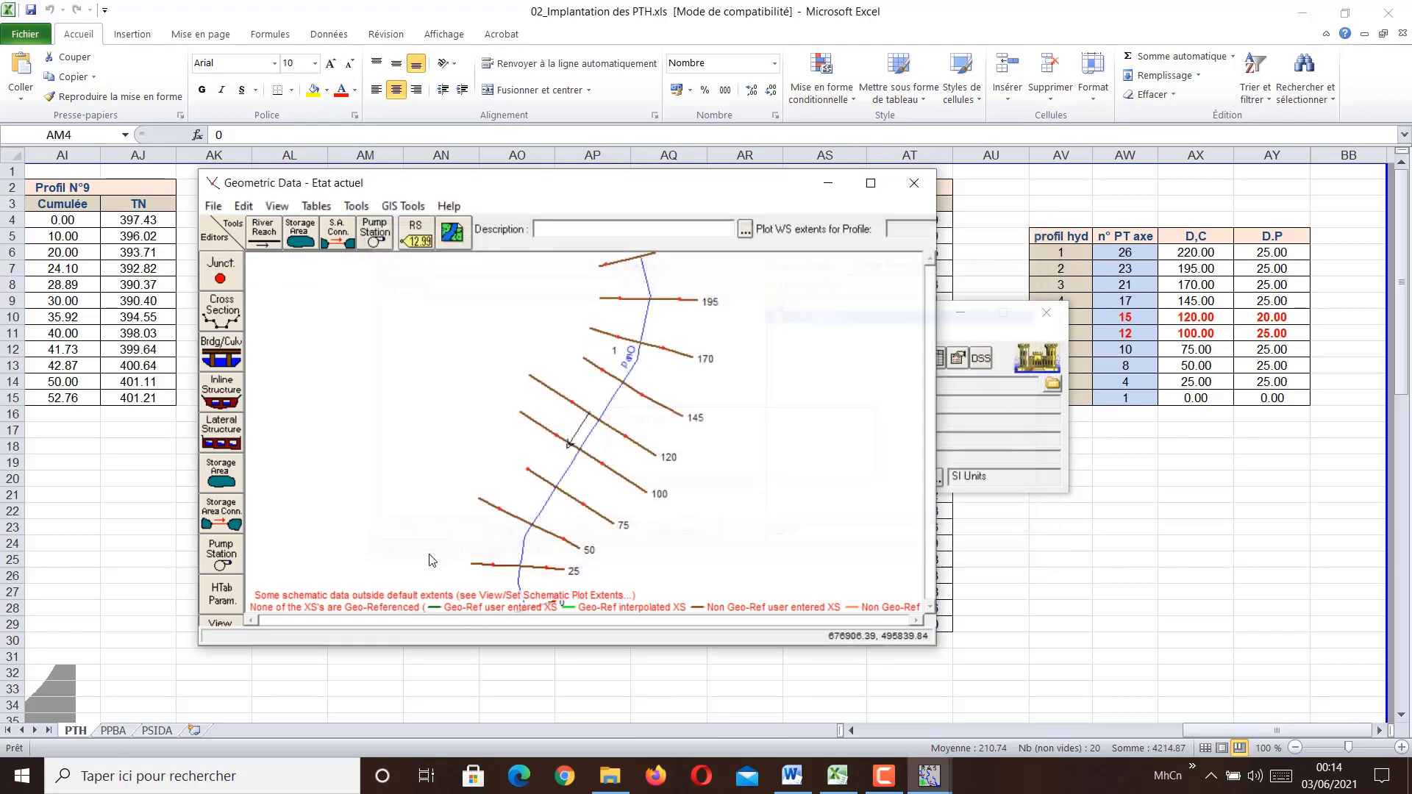
Step: Set Manning's n to 0.033 in all three n columns for every river station, copying the coefficient from the Word document
click(356, 206)
click(331, 229)
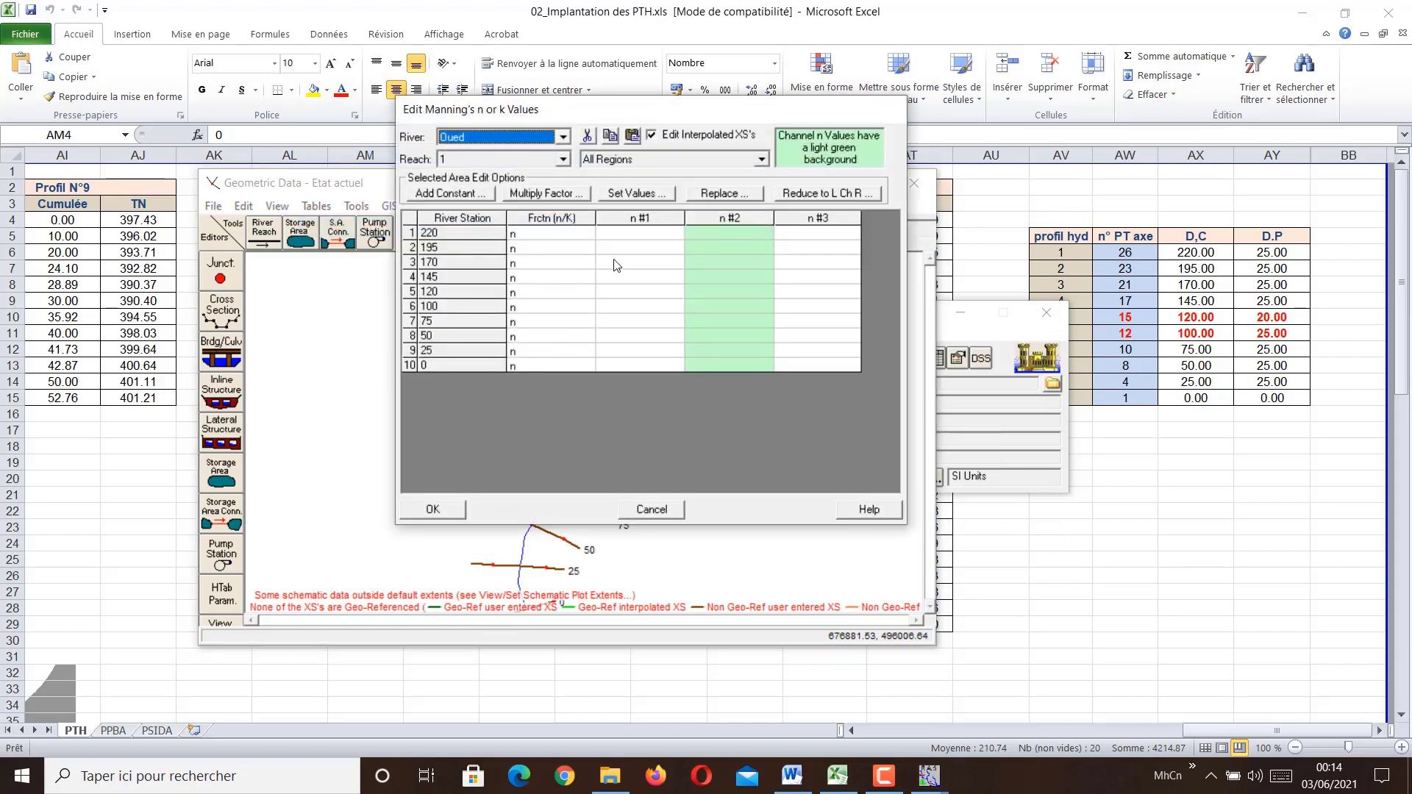
drag(629, 237, 780, 363)
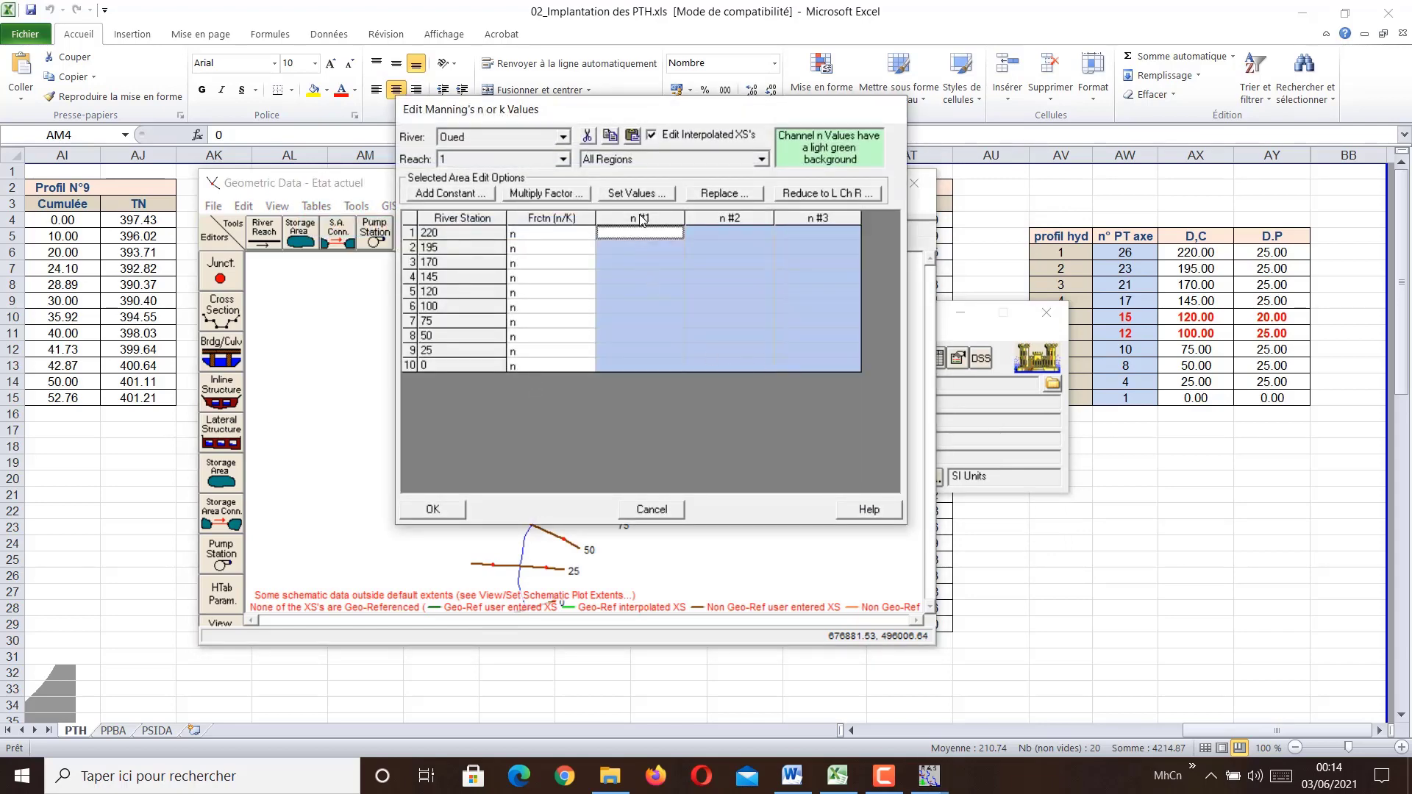
click(792, 776)
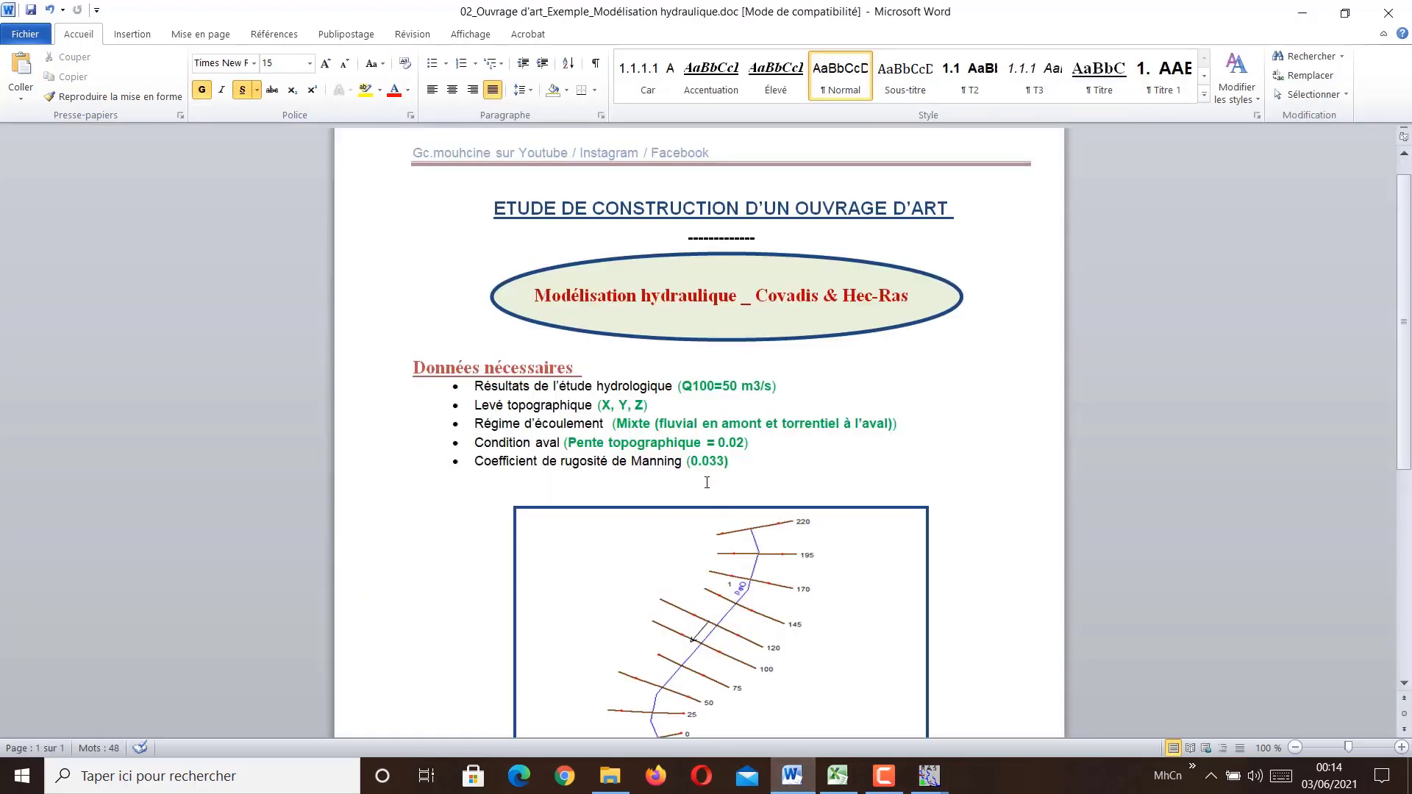
drag(690, 460, 724, 461)
key(ctrl+c)
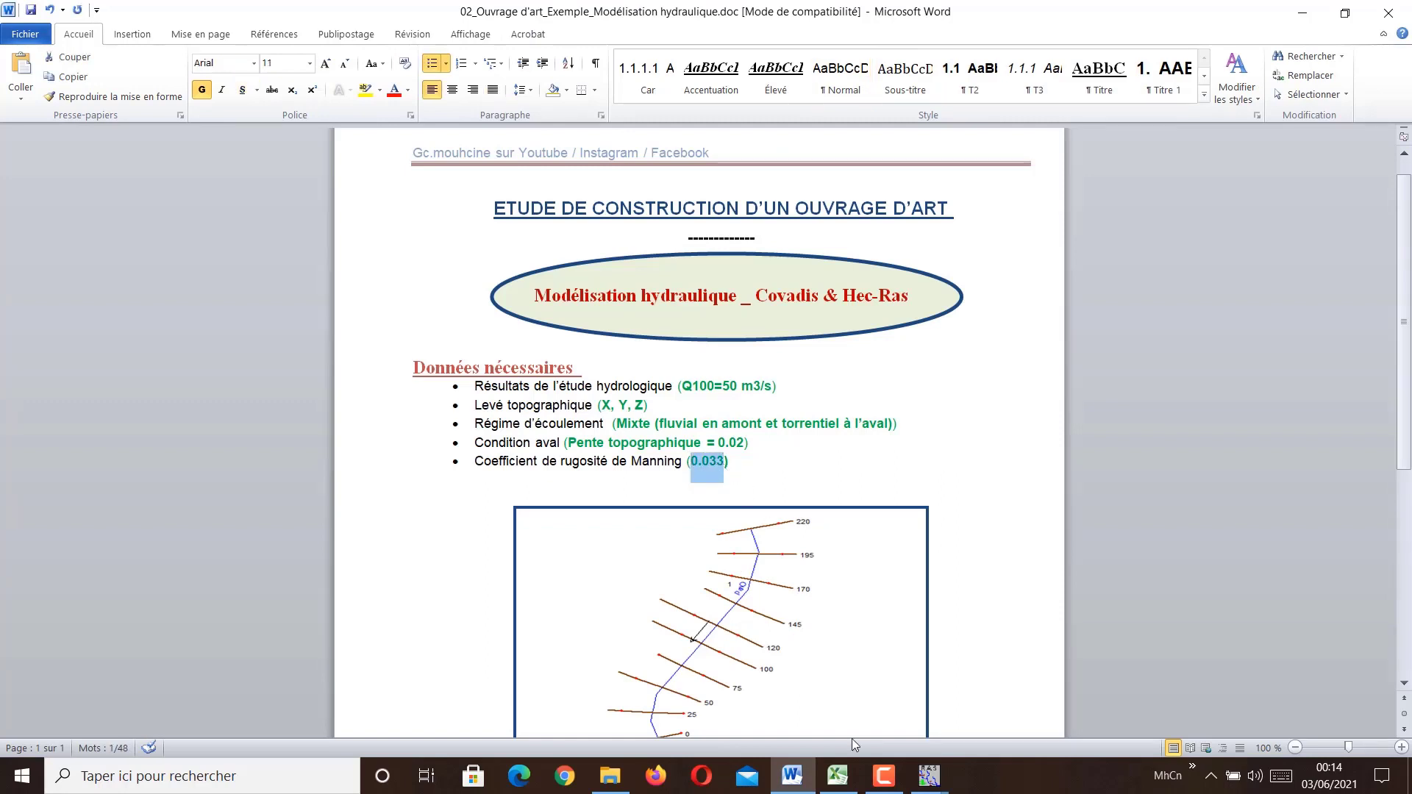
mouse_move(928, 776)
click(1034, 688)
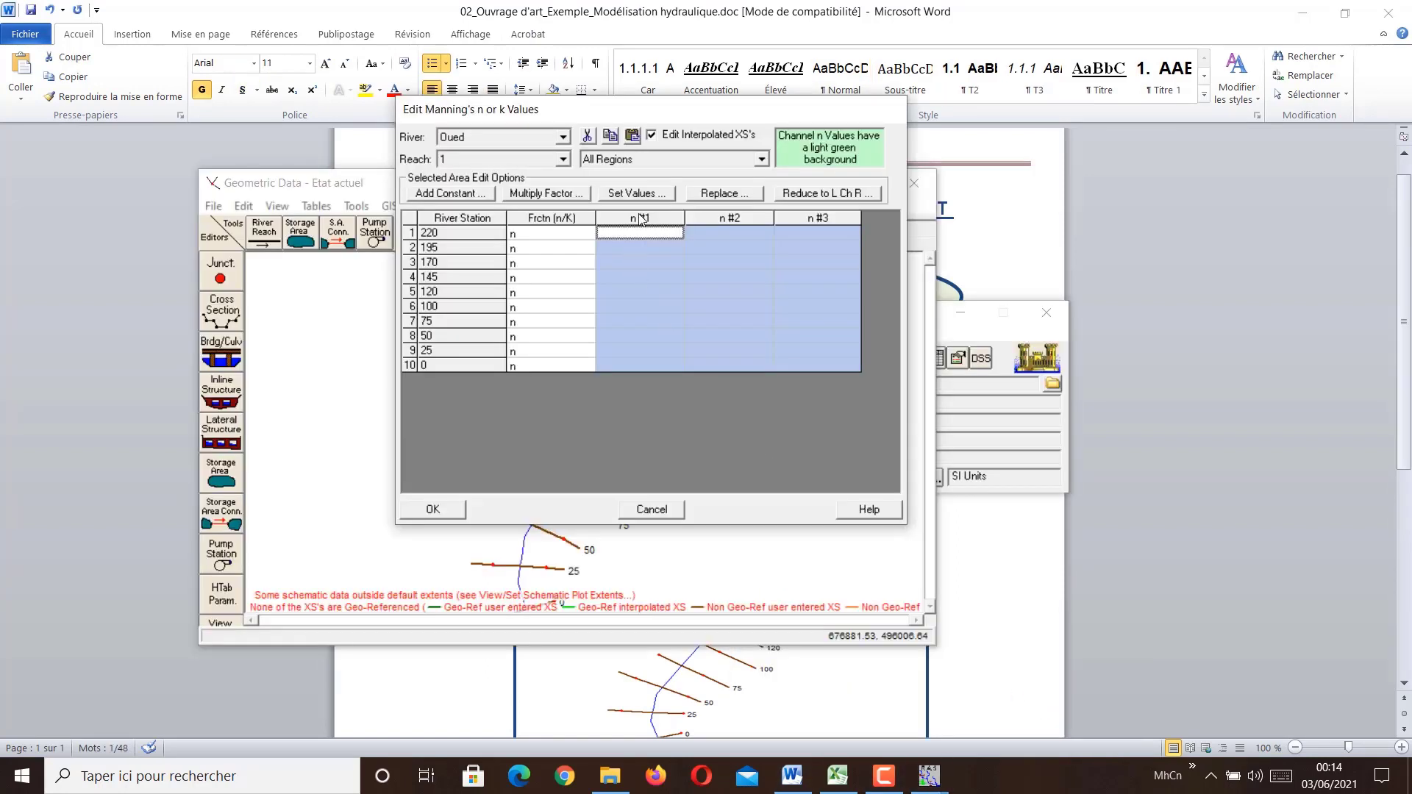
click(657, 195)
key(ctrl+v)
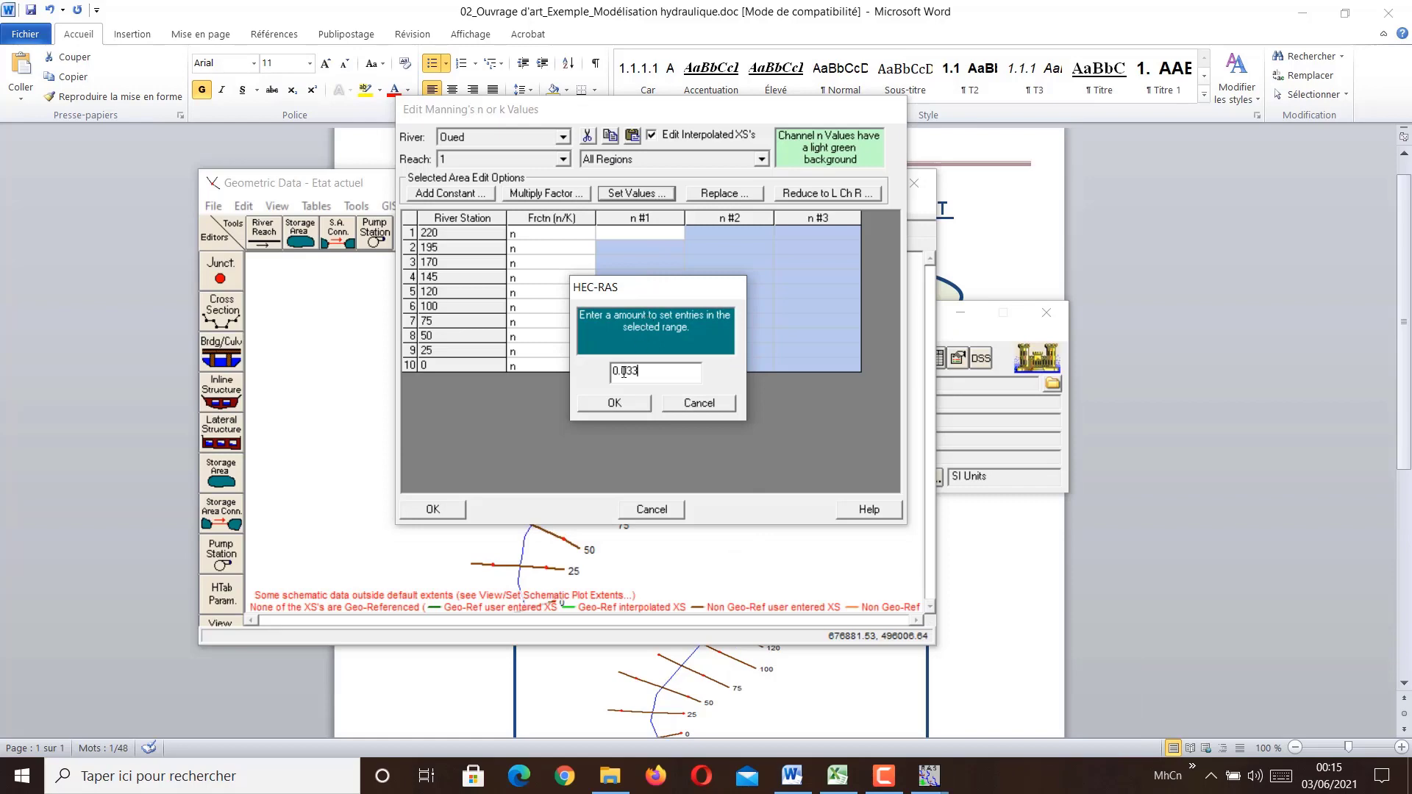
click(604, 405)
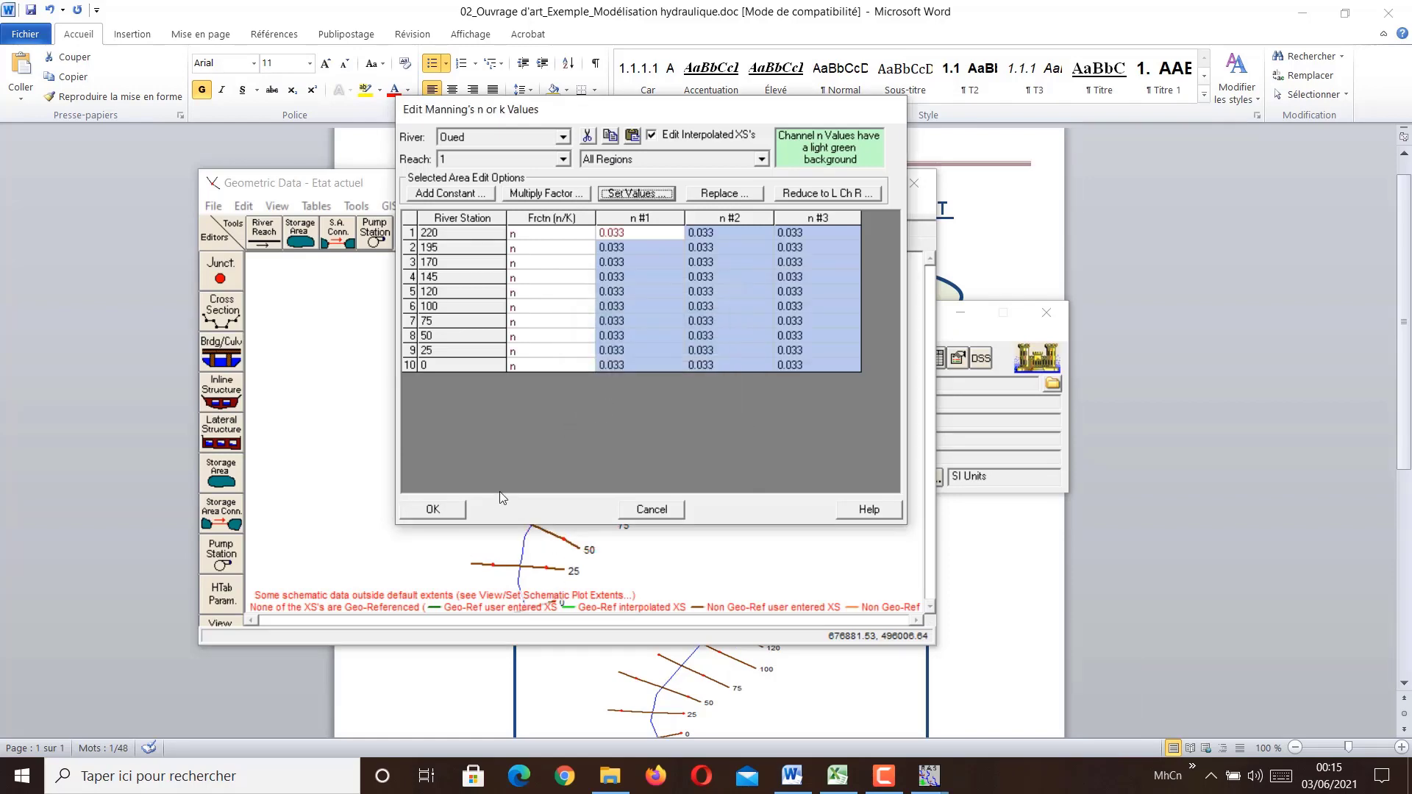
click(449, 512)
Step: Review the cross sections of the Oued reach one after another, examining their Manning's n values and bank stations
click(225, 326)
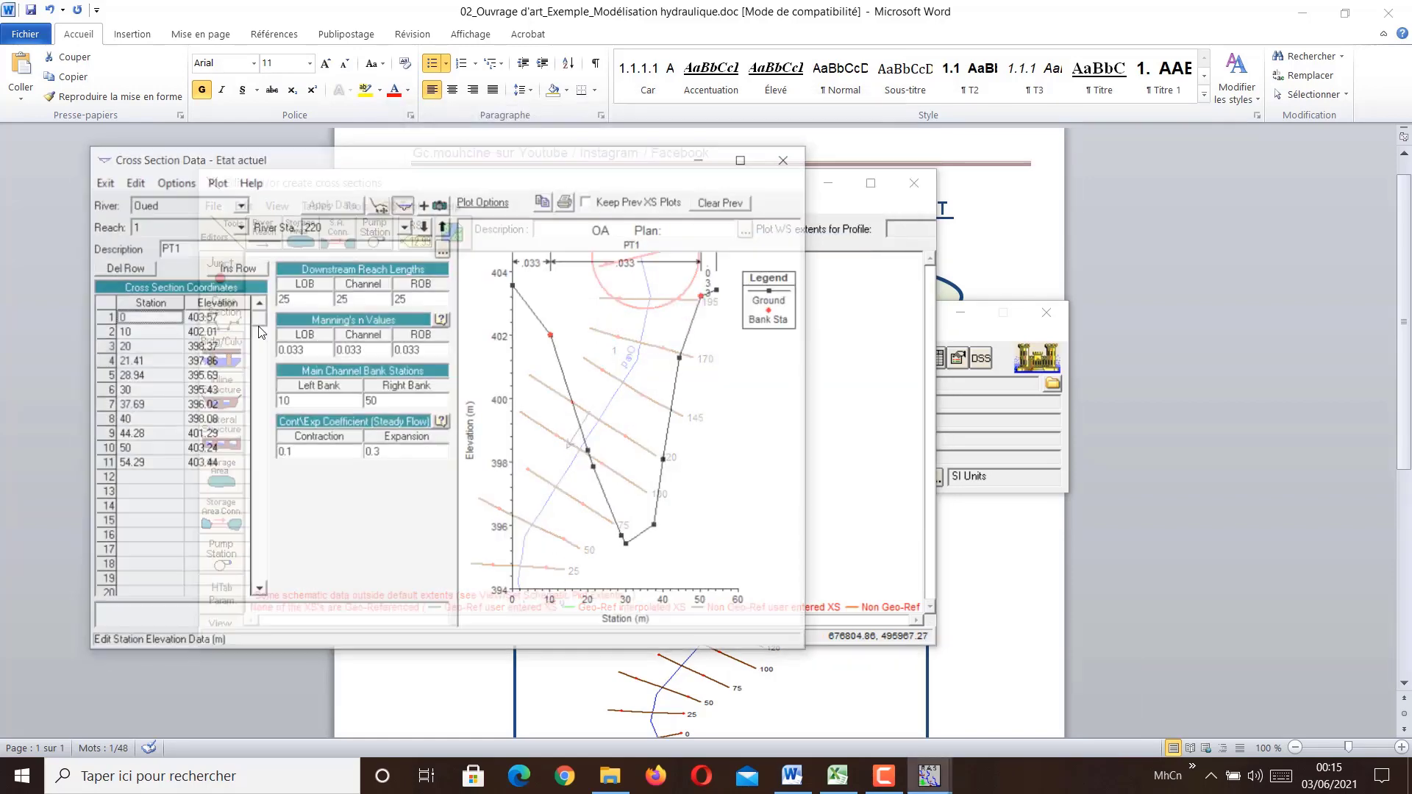
click(425, 227)
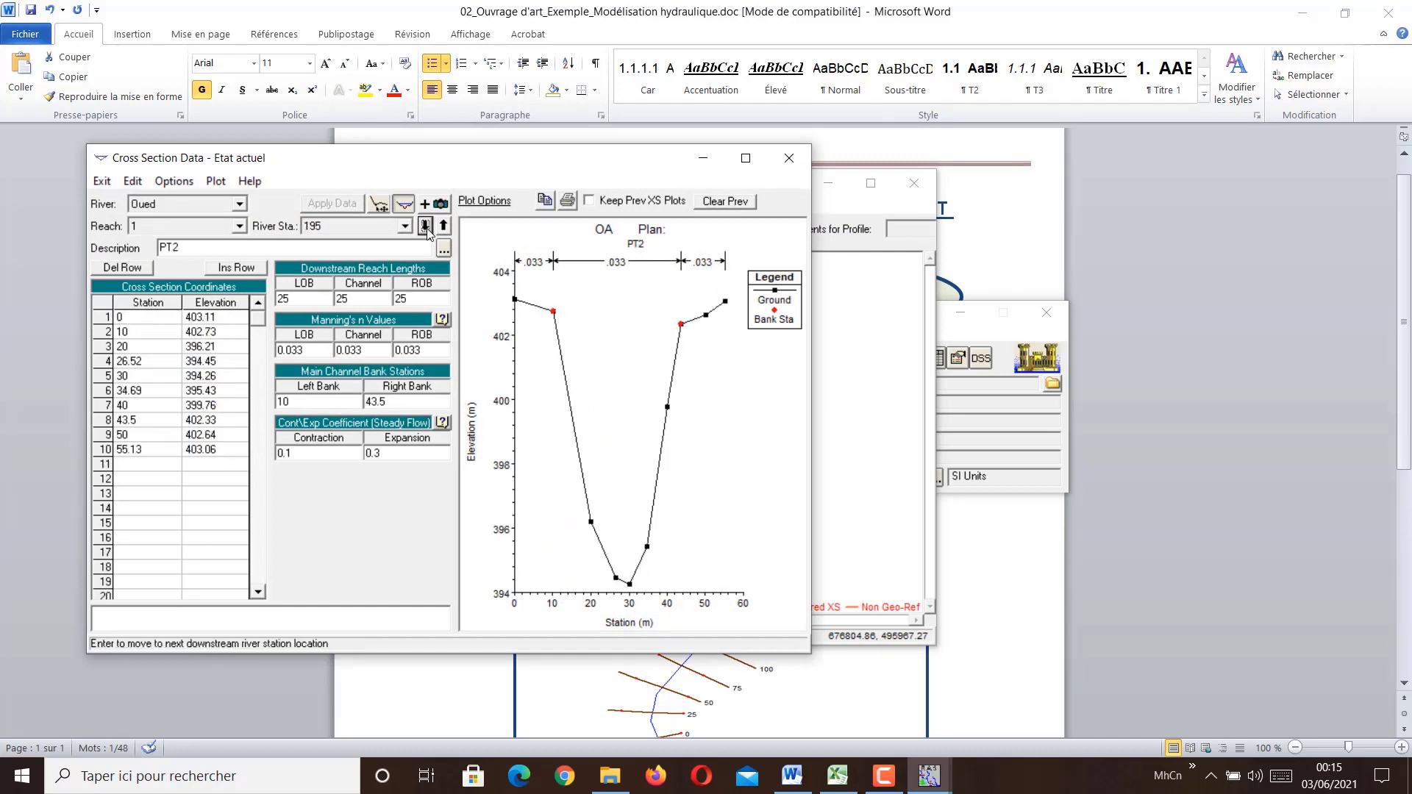
click(425, 227)
click(425, 227)
click(425, 226)
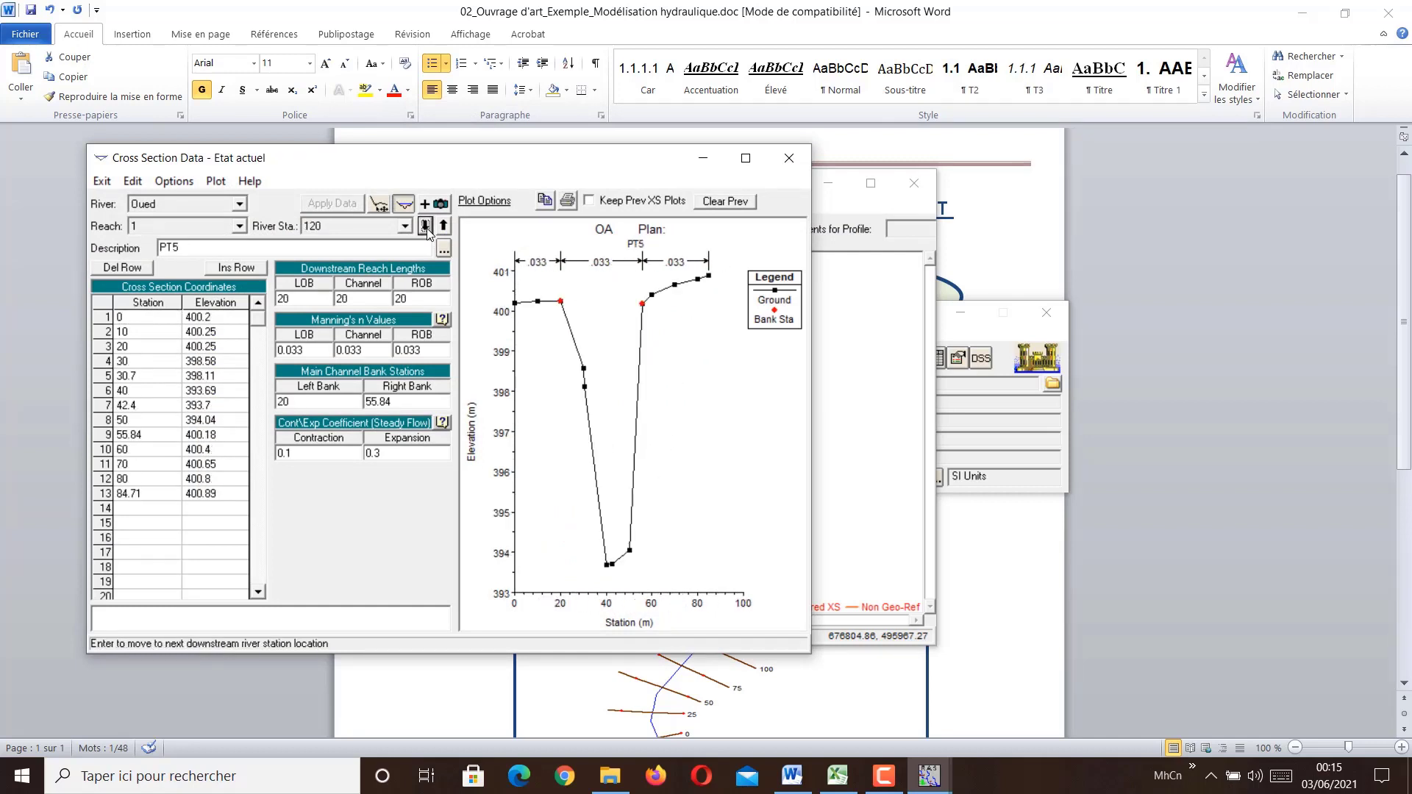
click(426, 226)
click(425, 227)
click(425, 226)
click(426, 227)
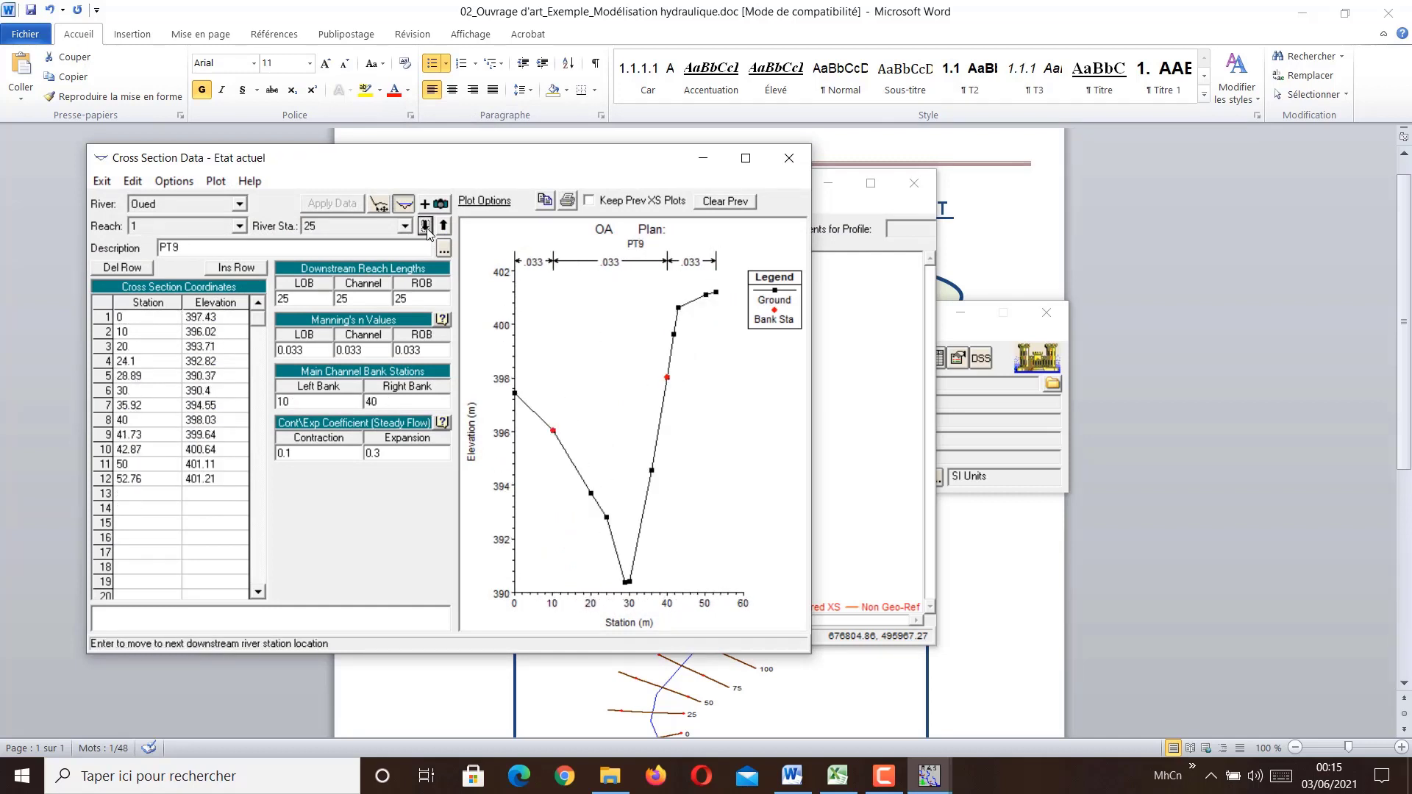
click(425, 226)
click(425, 226)
click(426, 226)
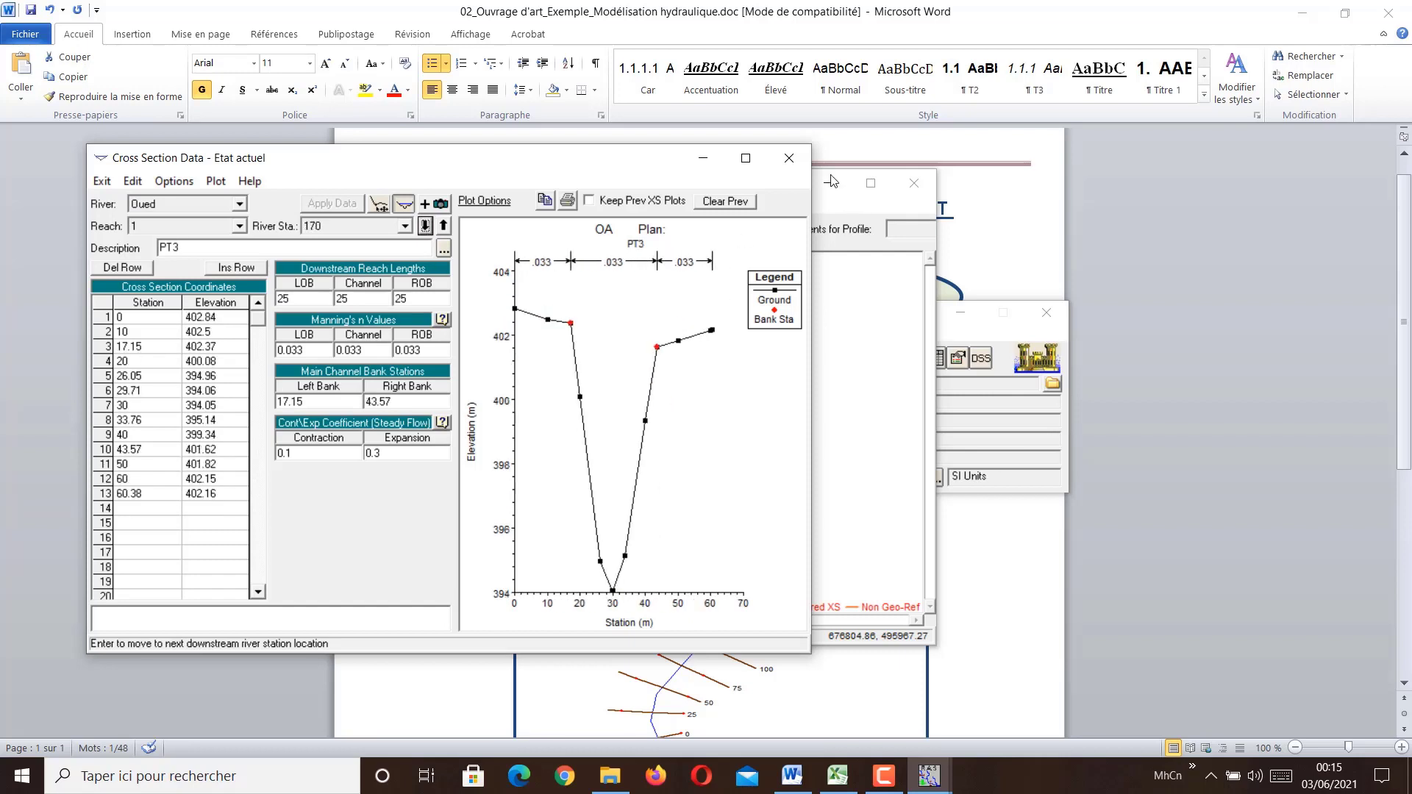
Step: Close the cross section editor and the geometric data editor
click(789, 157)
click(214, 207)
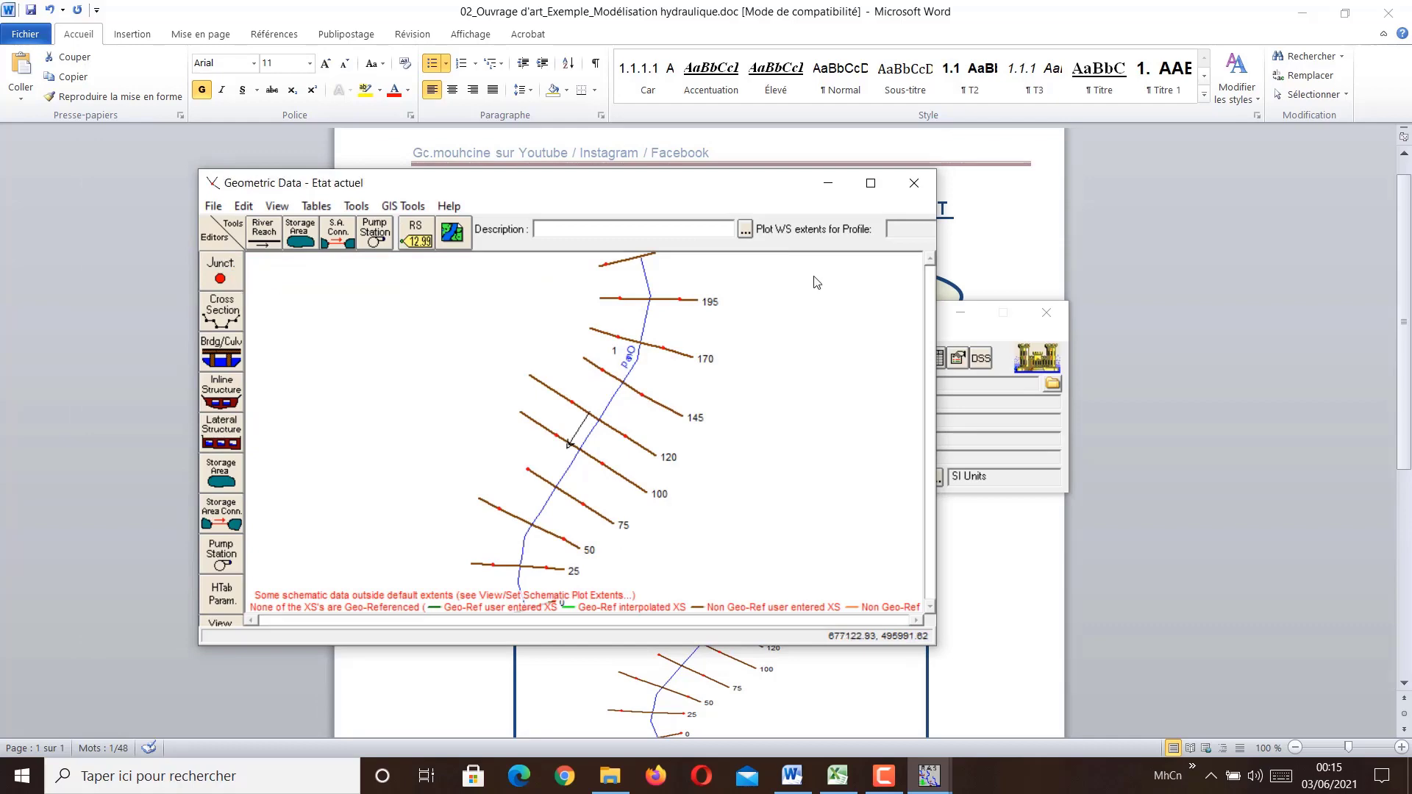
click(913, 184)
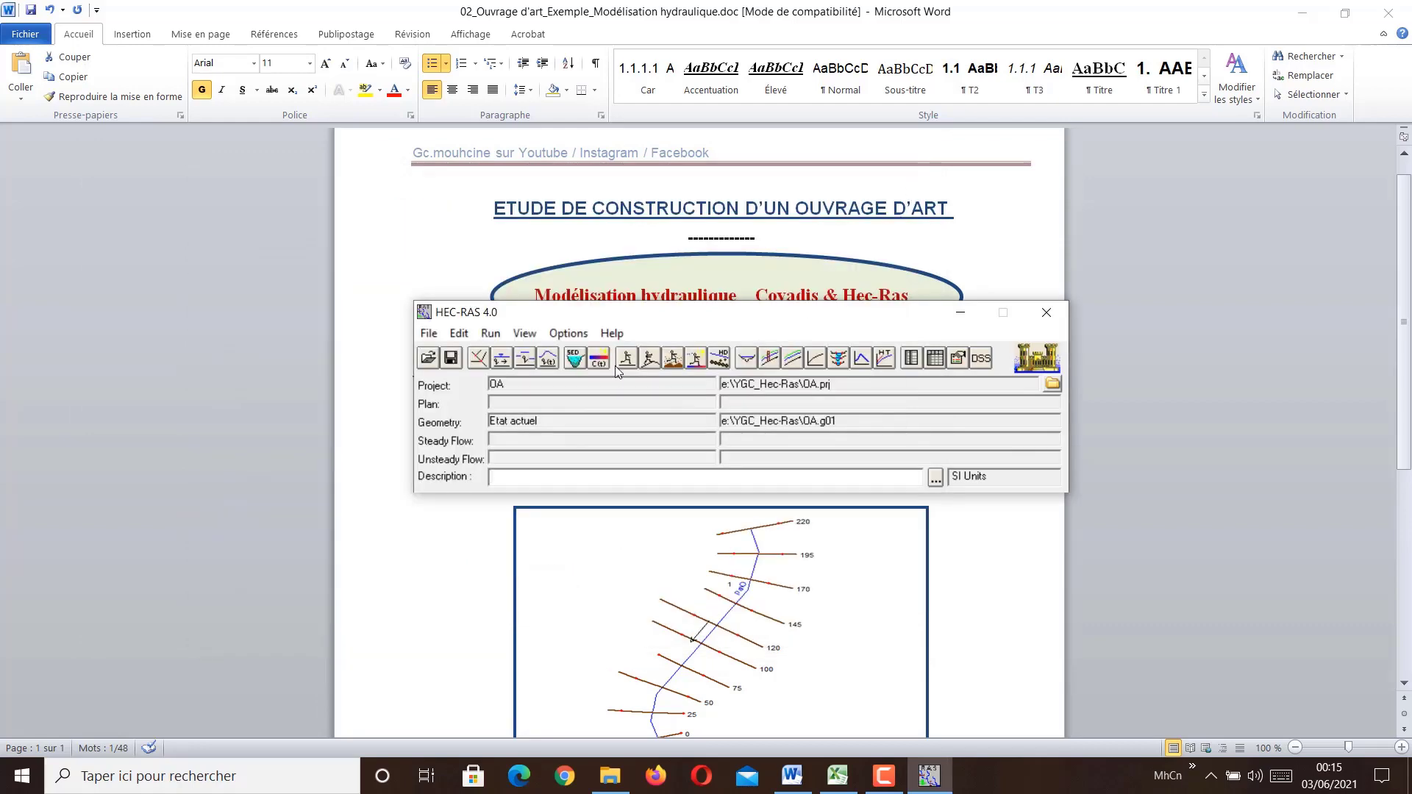
Step: Open the steady flow data and set the PF 1 flow at river station 220 to 50, copying the Q100 value from the Word document
click(503, 360)
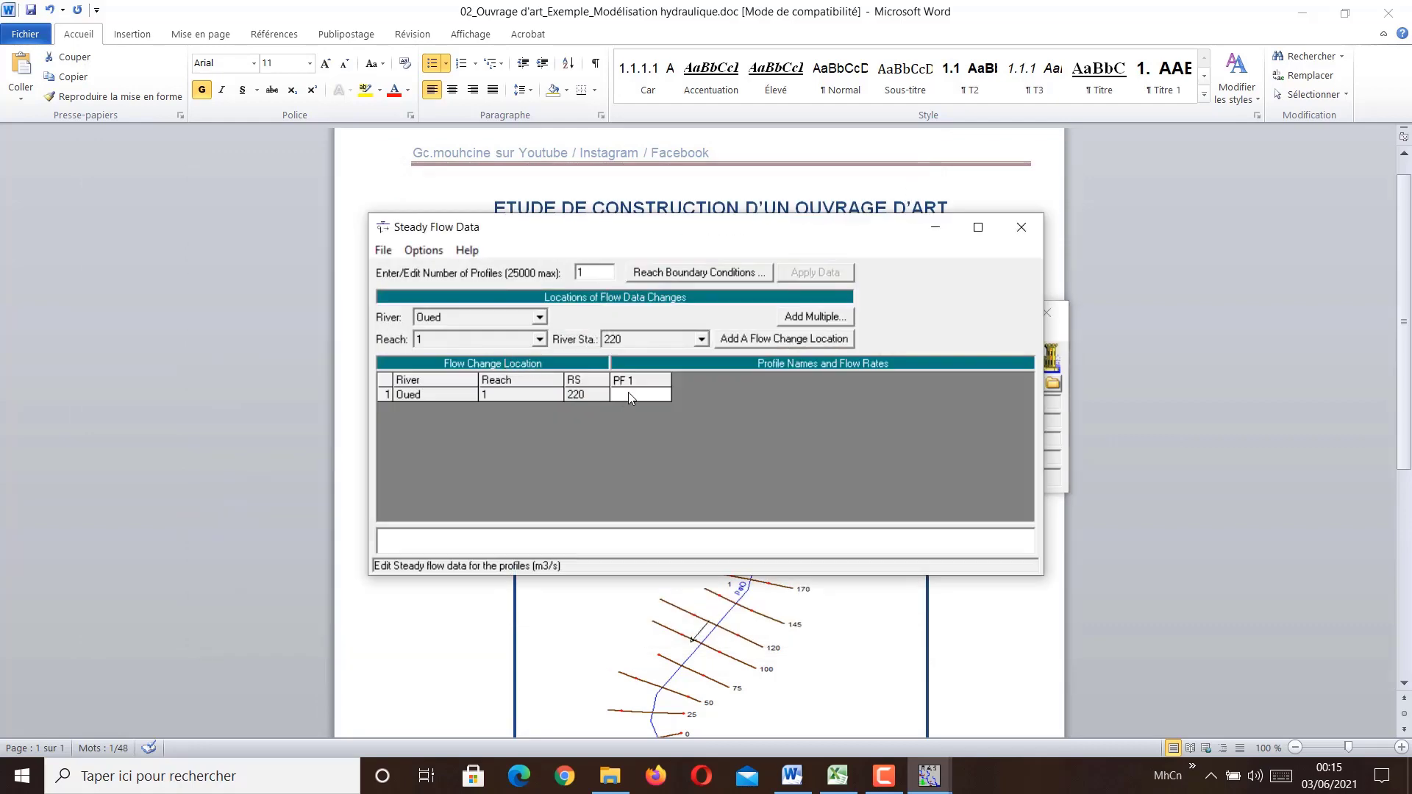
click(628, 395)
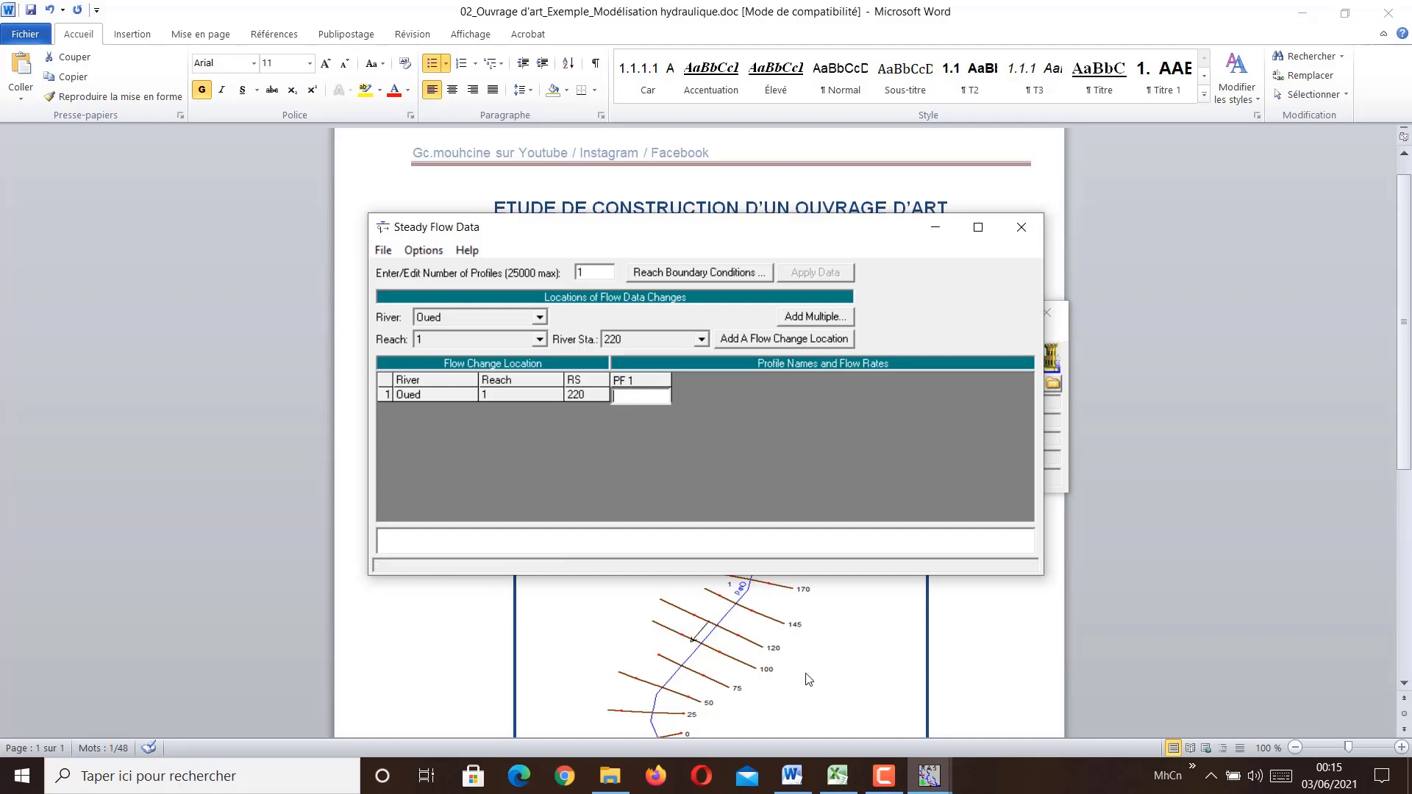
click(792, 776)
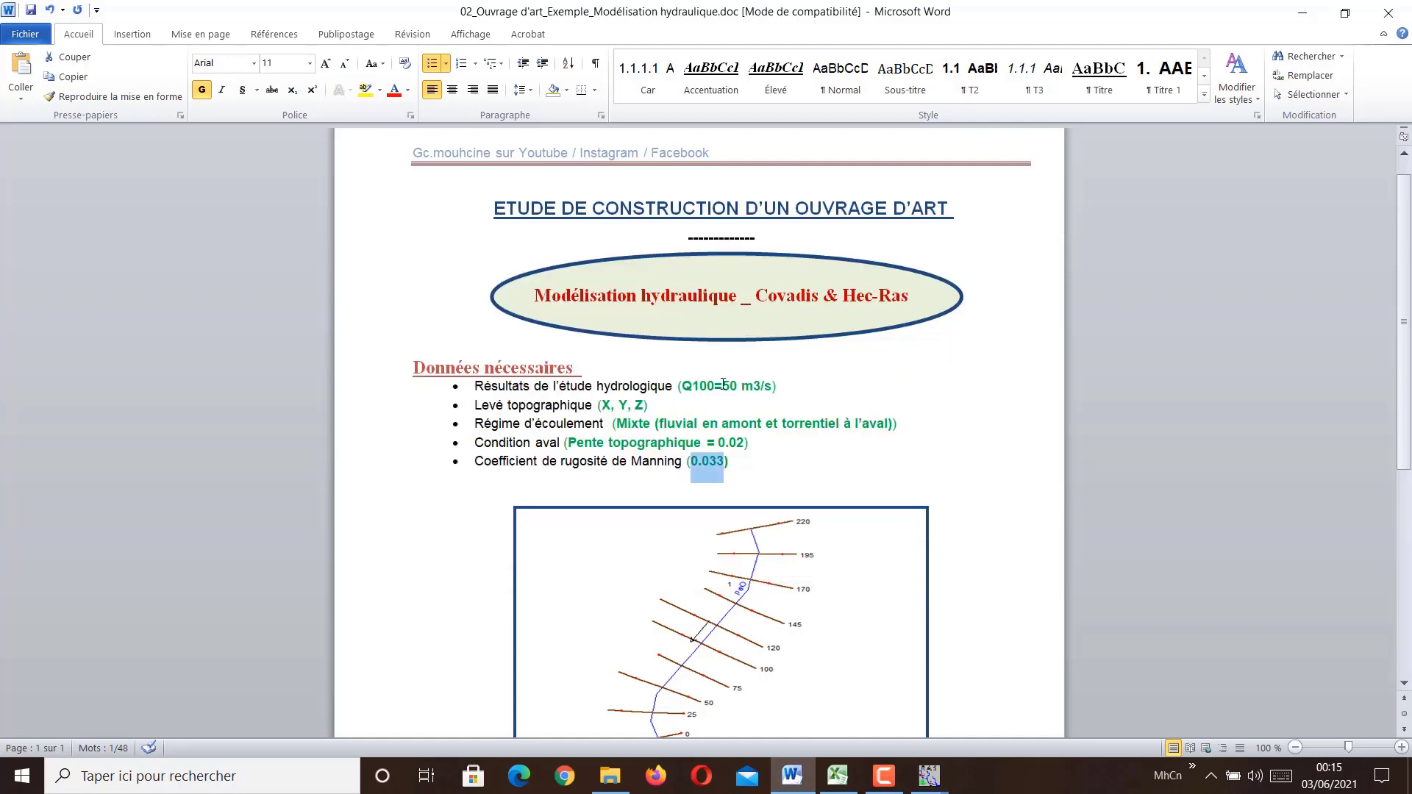
drag(723, 383, 736, 384)
key(ctrl+c)
mouse_move(925, 772)
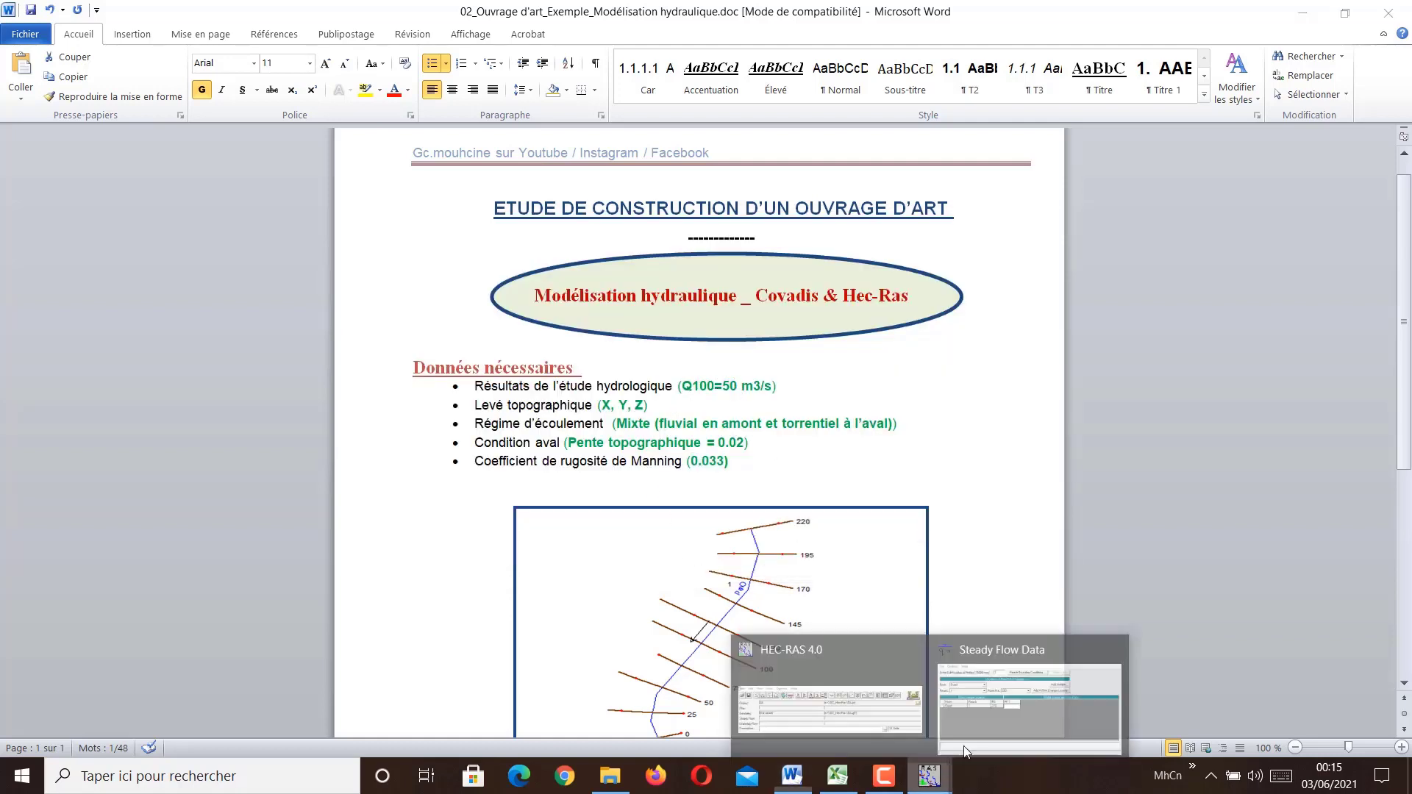
click(916, 647)
key(ctrl+v)
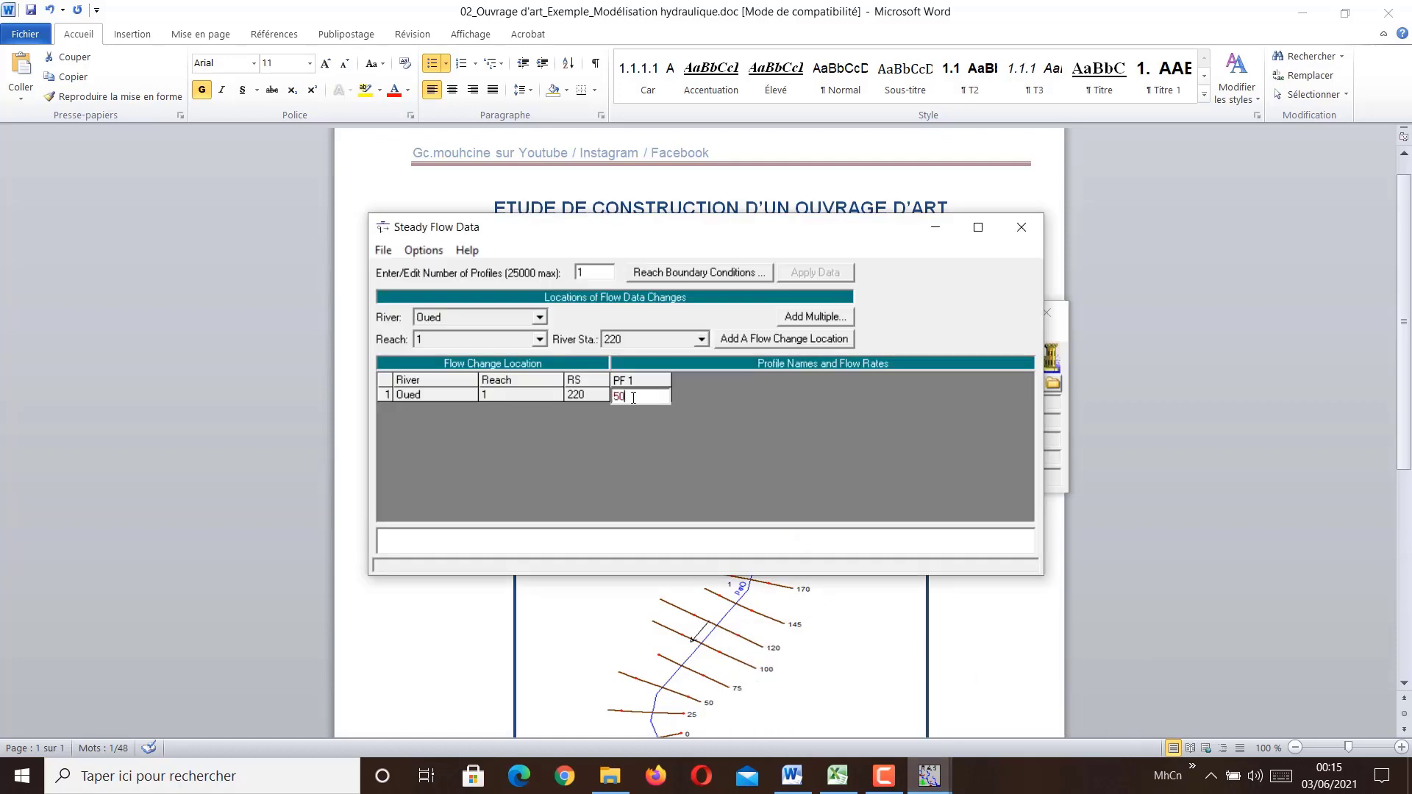
Step: Set the upstream boundary condition of the Oued reach to Normal Depth with slope 0.02, copying the slope from the Word document
click(676, 274)
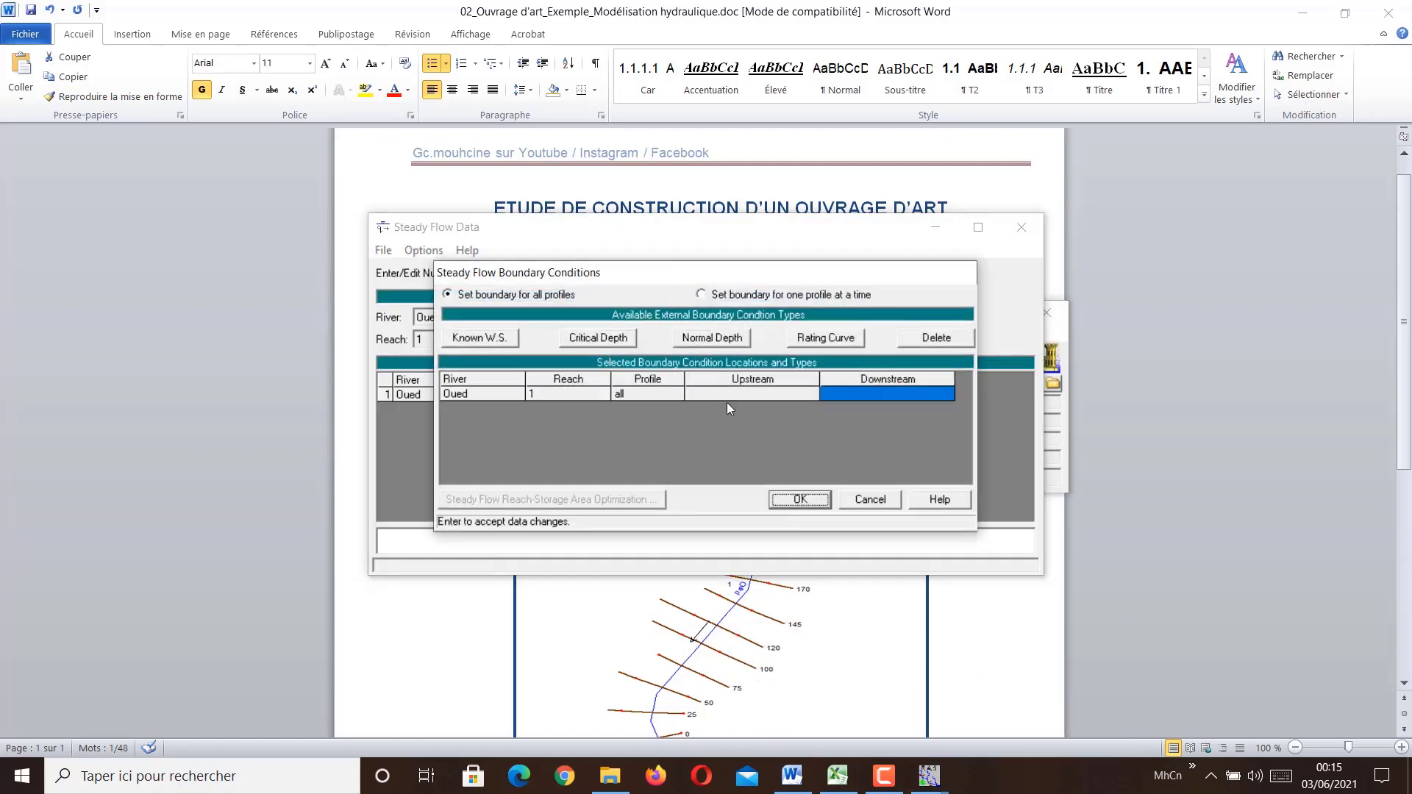
click(736, 396)
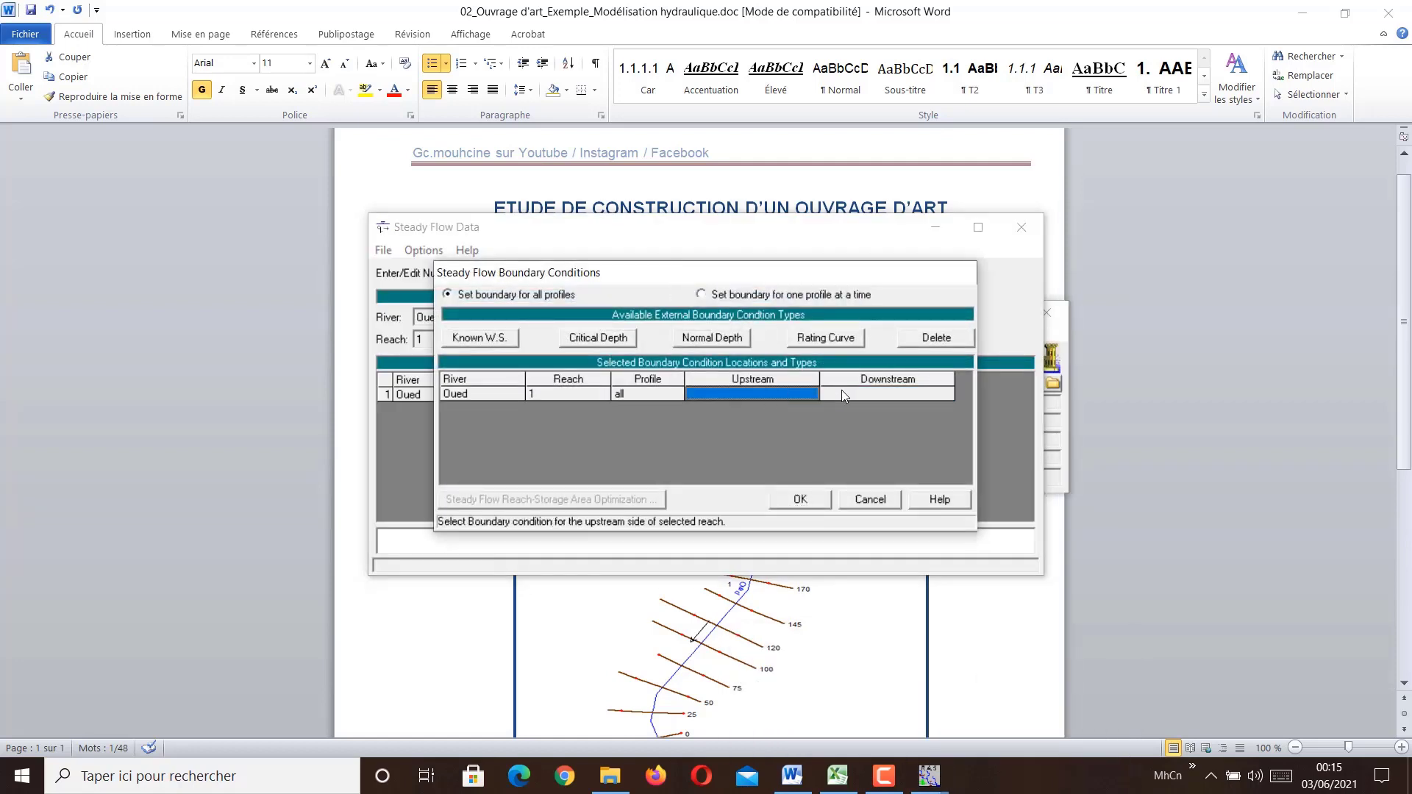
click(792, 776)
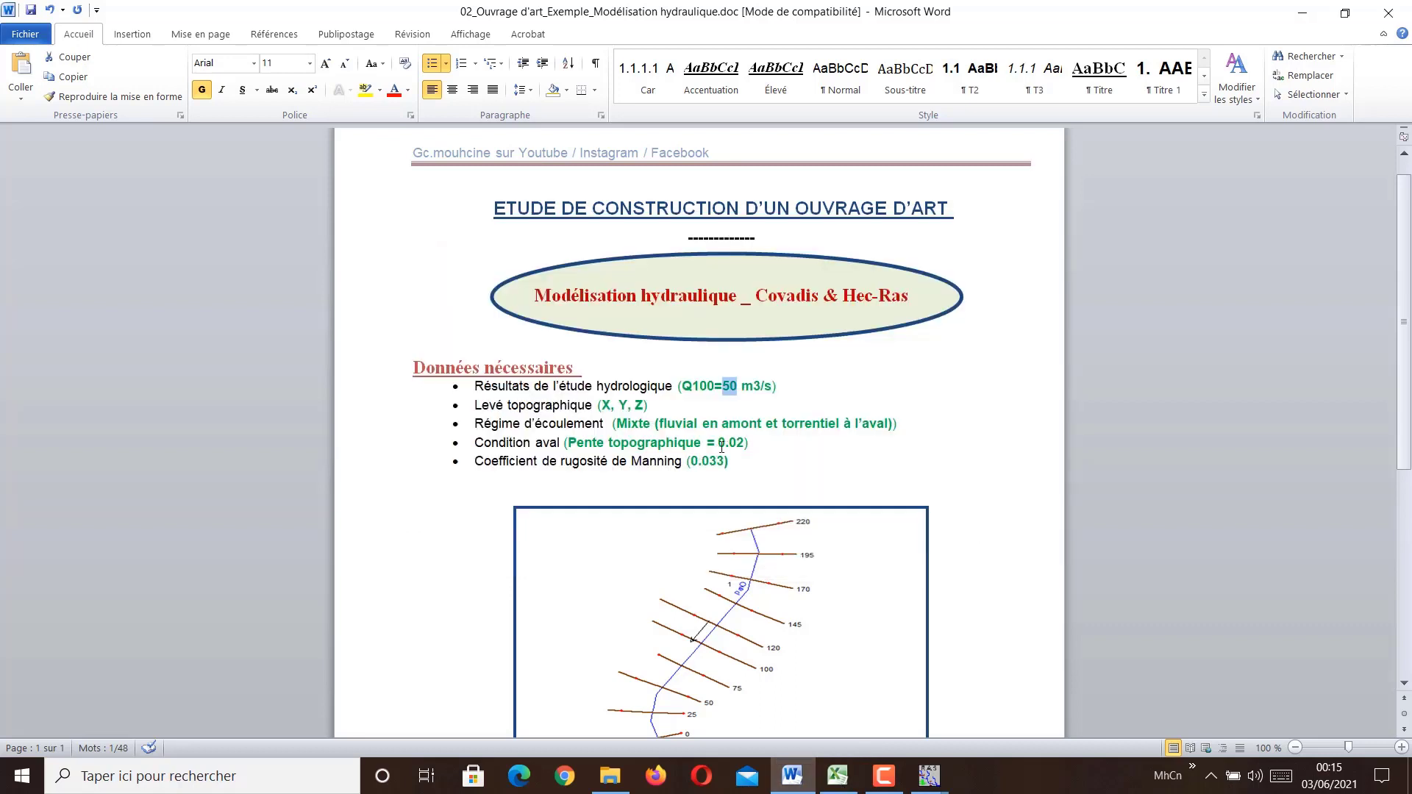
drag(720, 444, 743, 442)
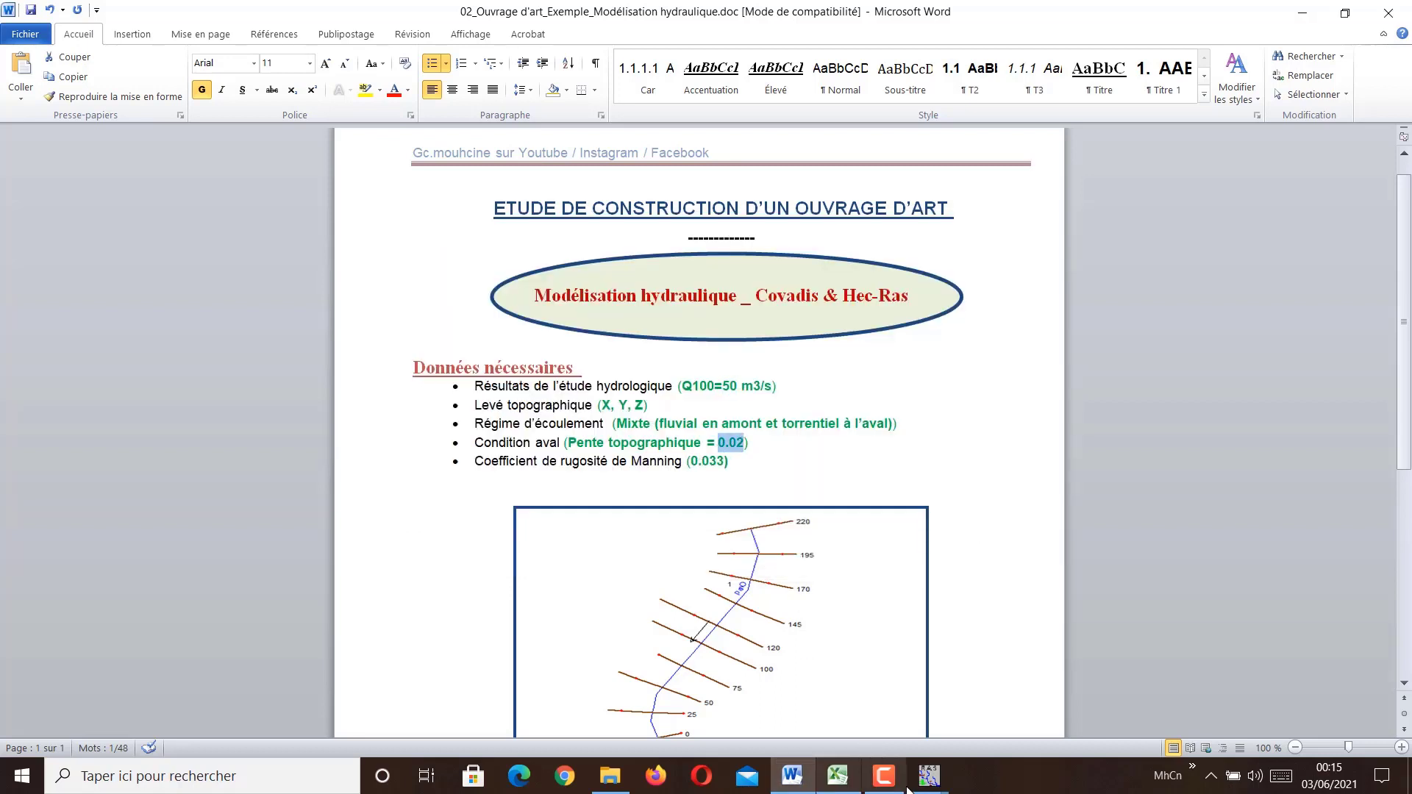
click(929, 776)
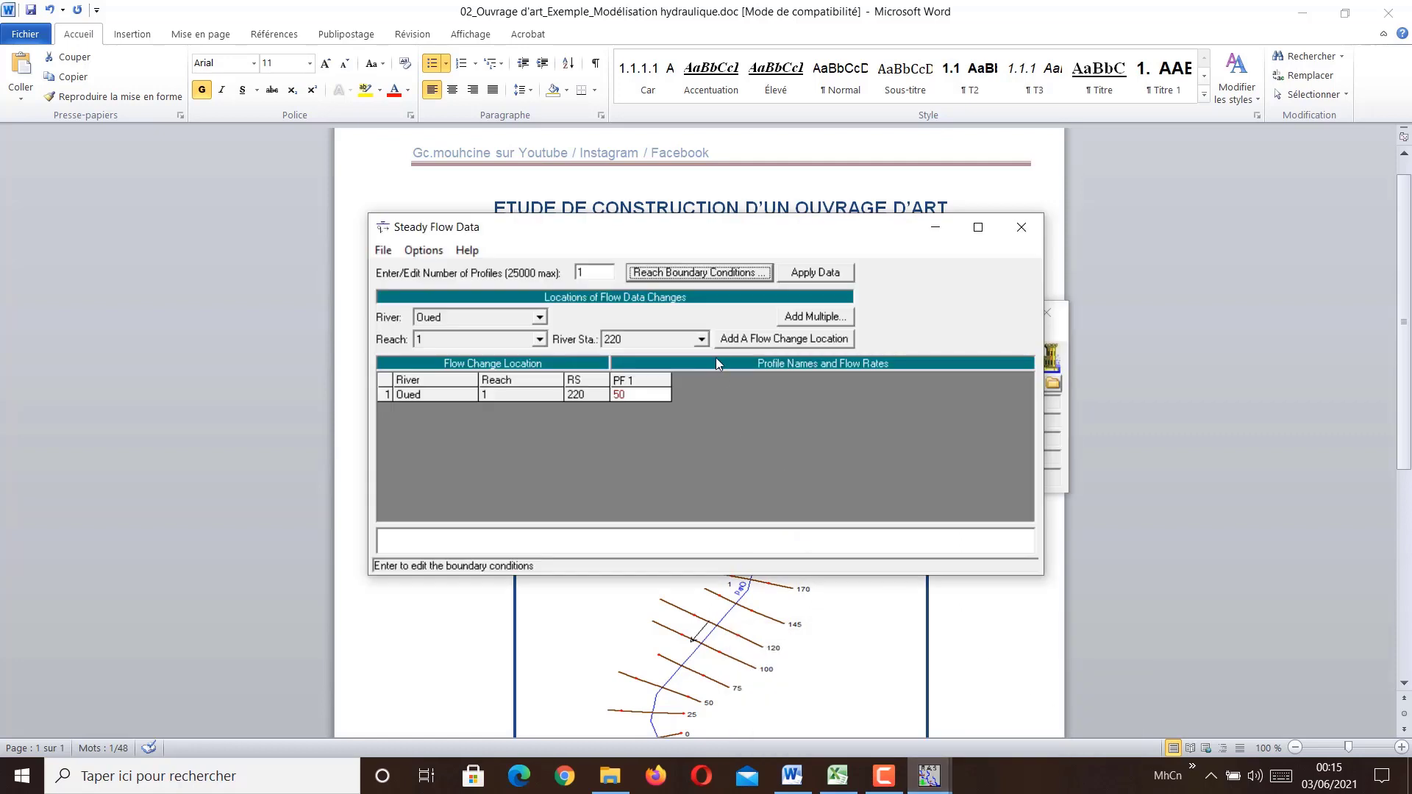
click(734, 274)
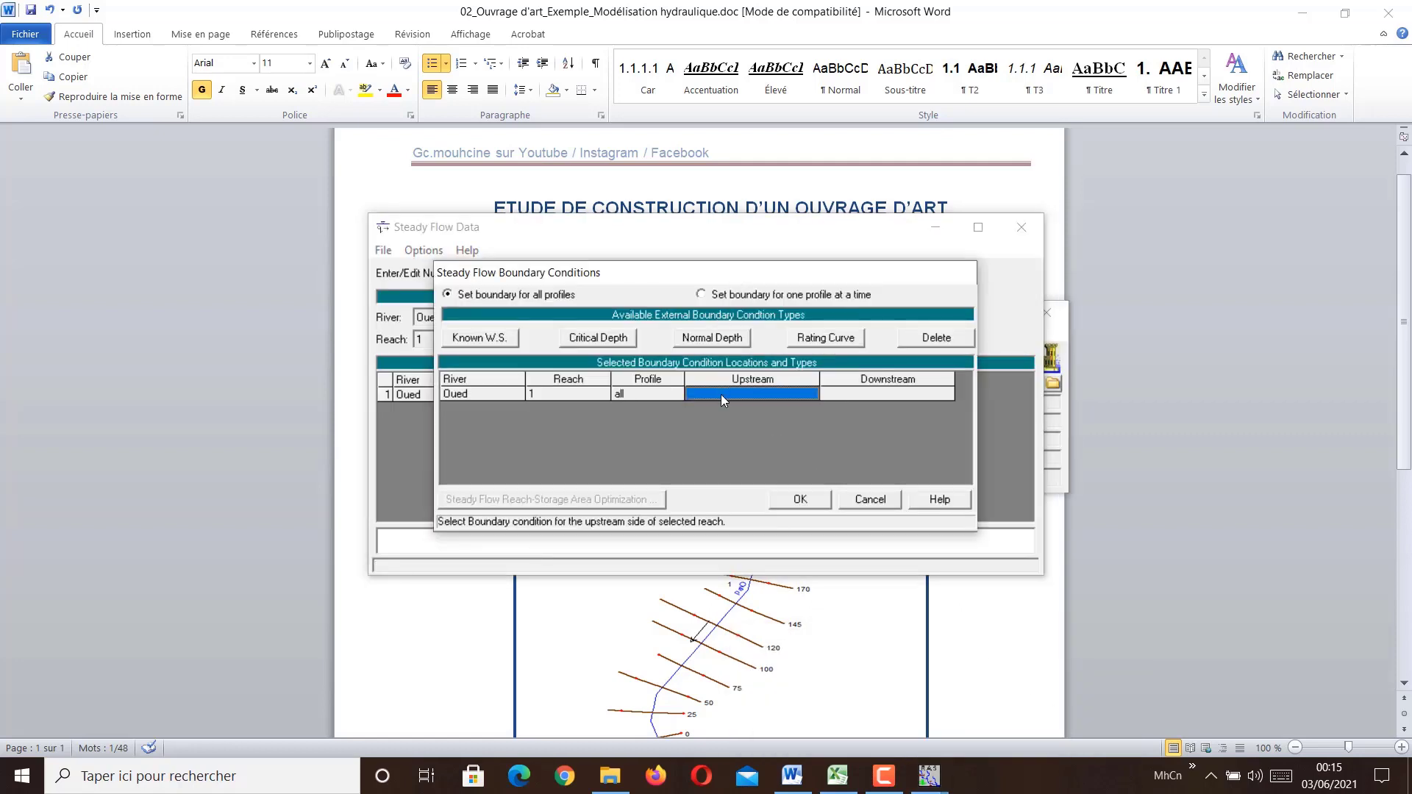
click(733, 340)
click(676, 480)
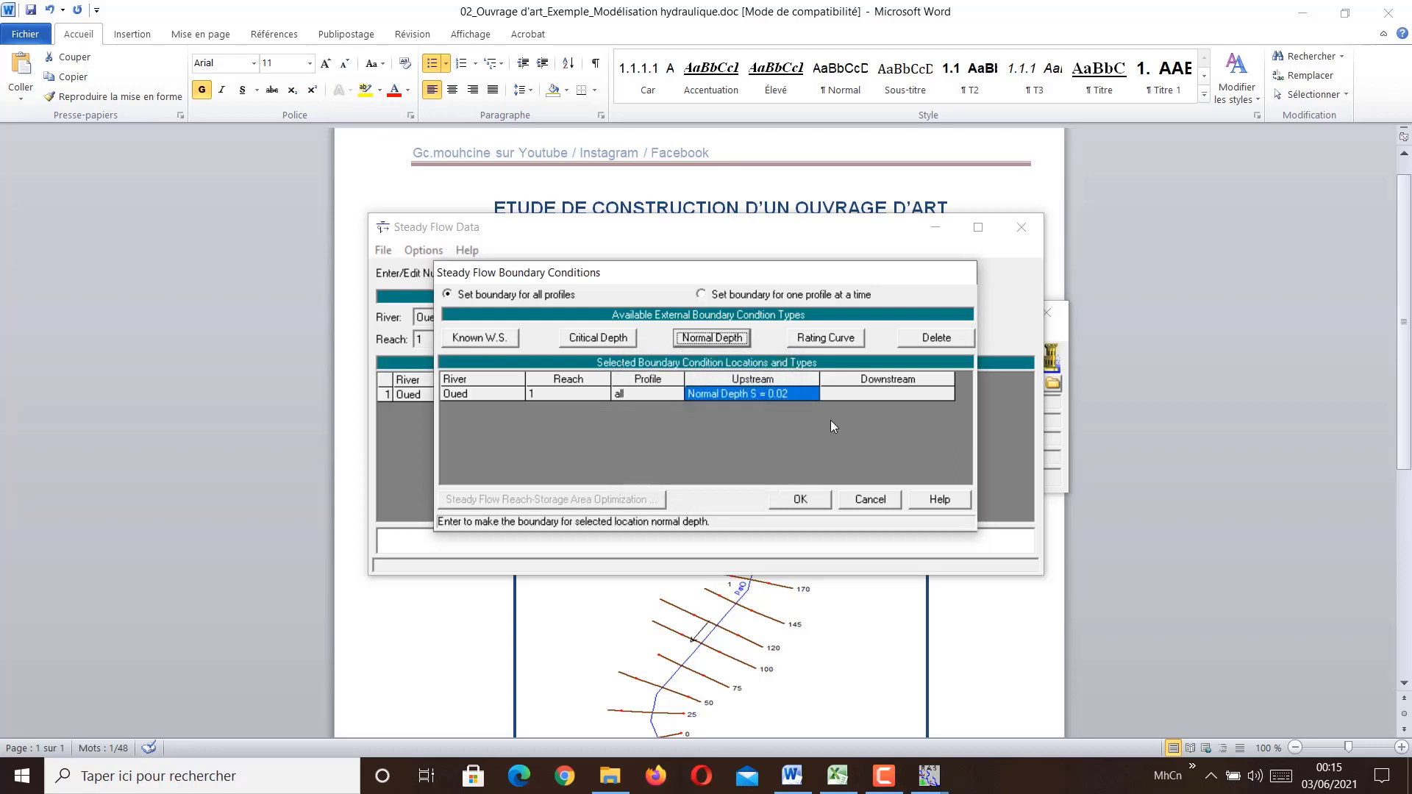
Step: Set the downstream boundary condition of the Oued reach to Normal Depth with slope 0.02 and accept the boundary conditions
click(840, 394)
click(728, 340)
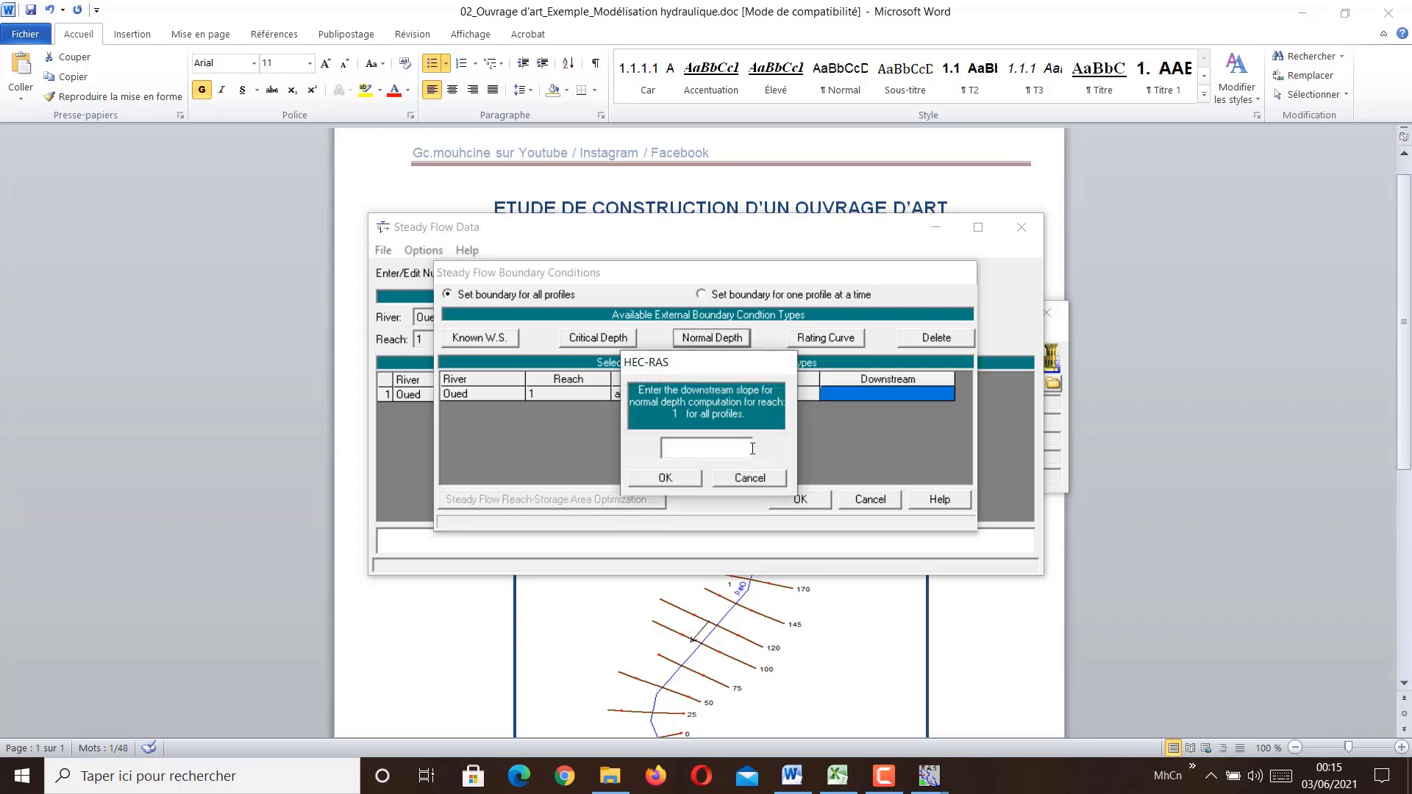
click(698, 481)
click(791, 501)
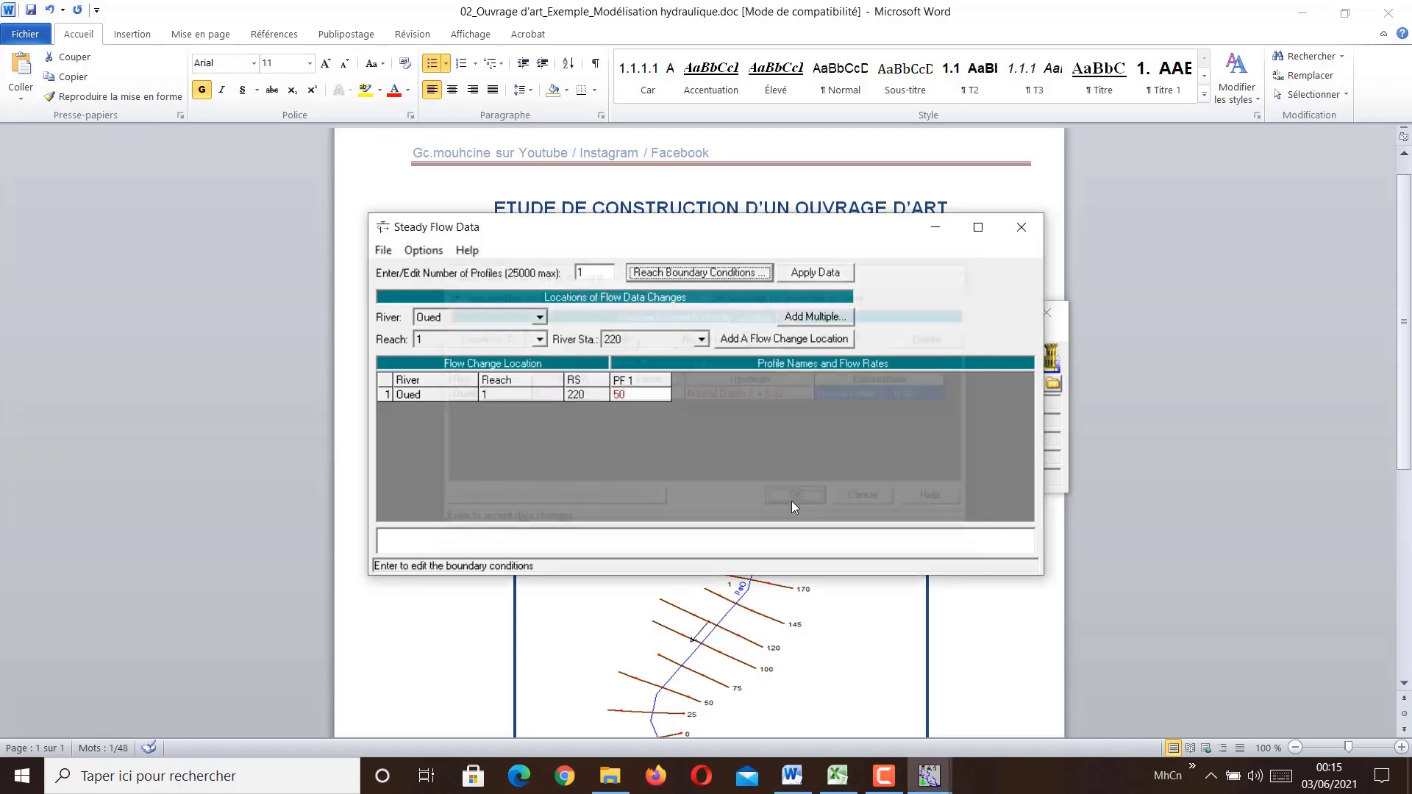
Step: Rename the flow profile PF 1 as "100 ans"
click(384, 251)
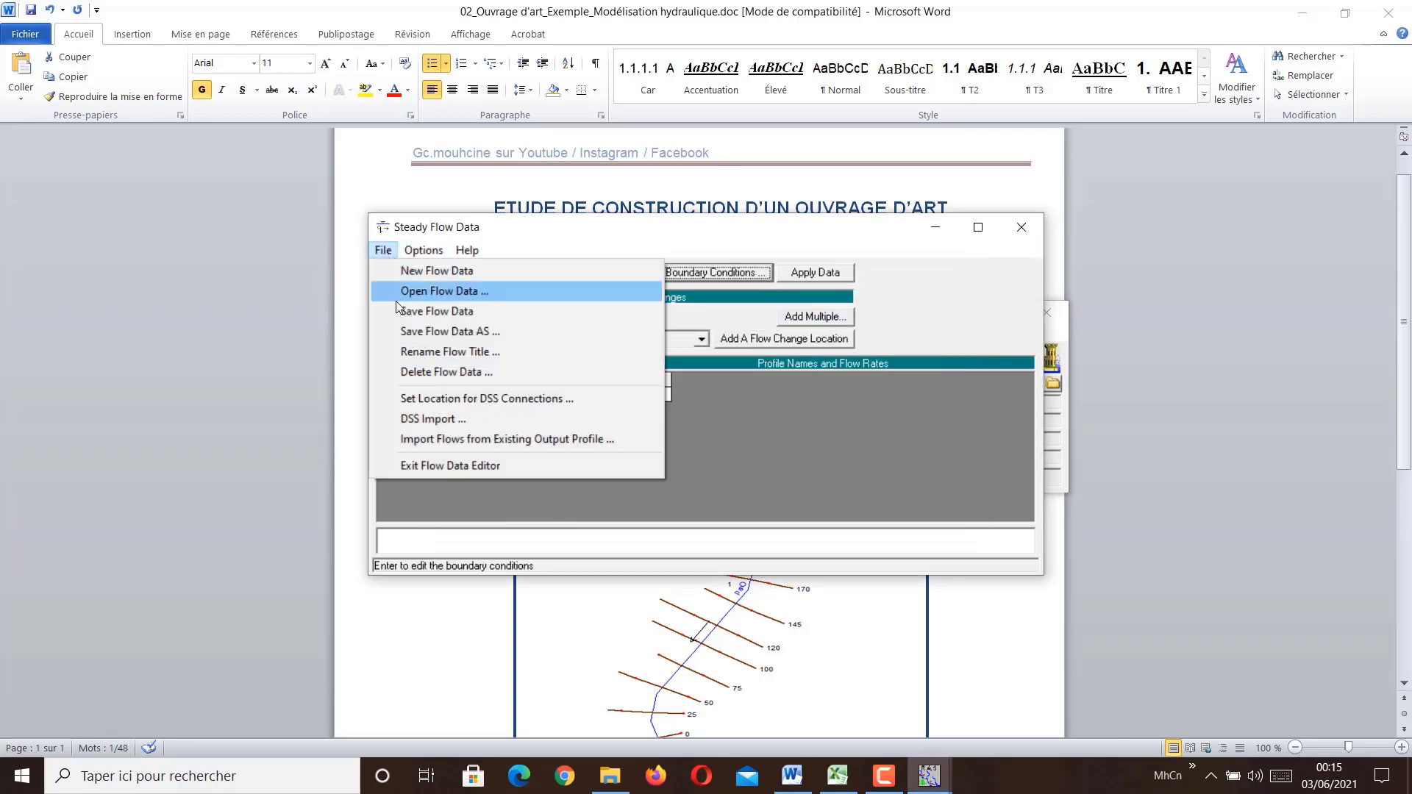
mouse_move(424, 250)
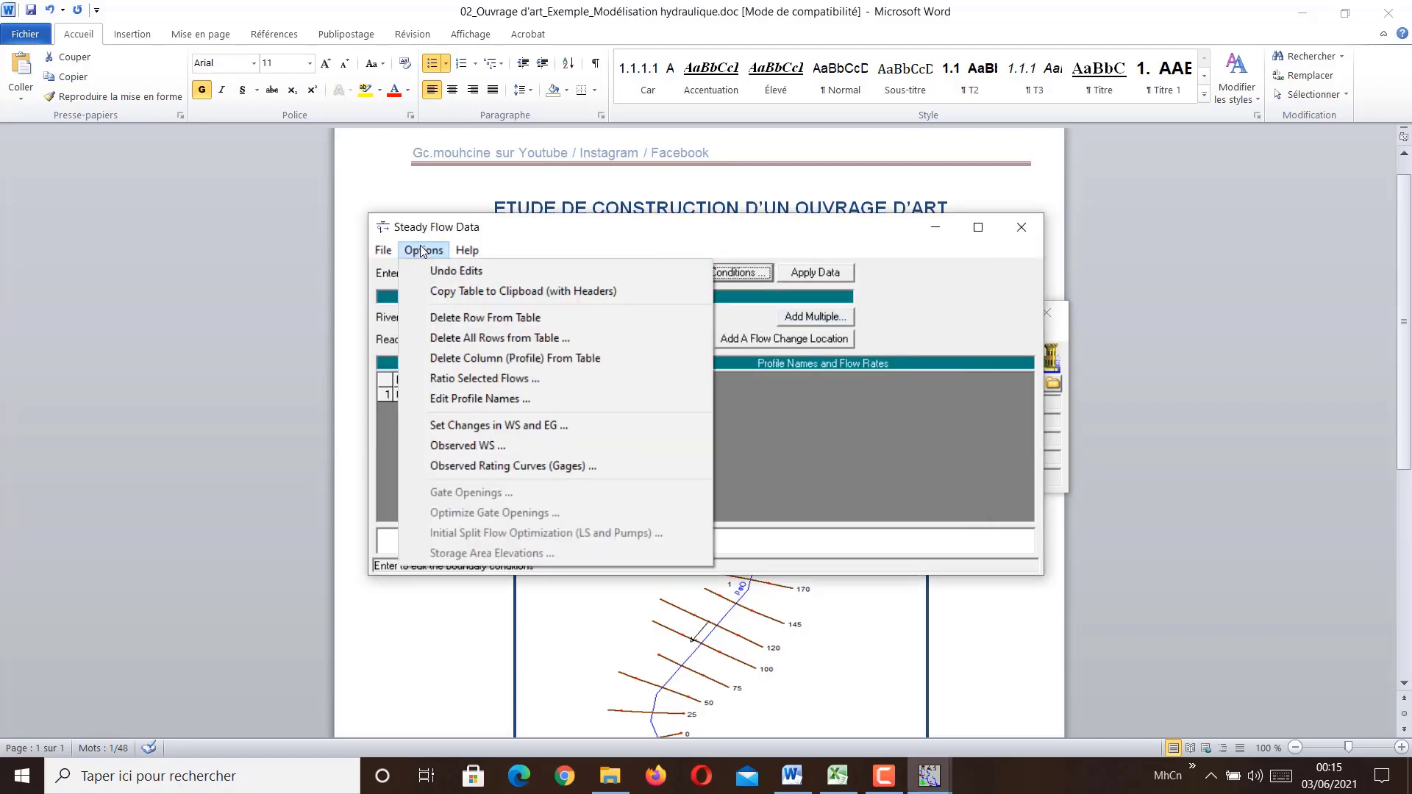
click(448, 397)
click(421, 167)
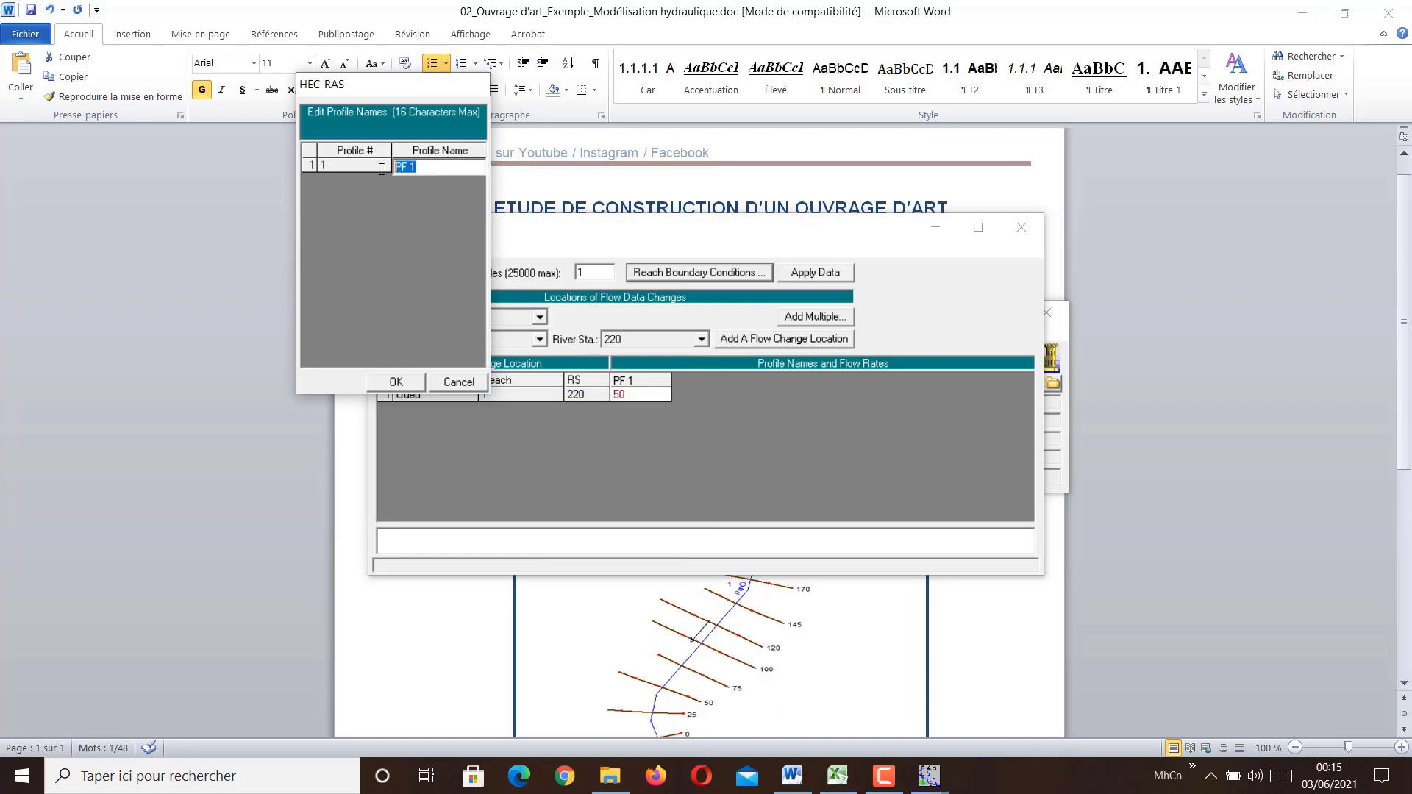
text(100 ans)
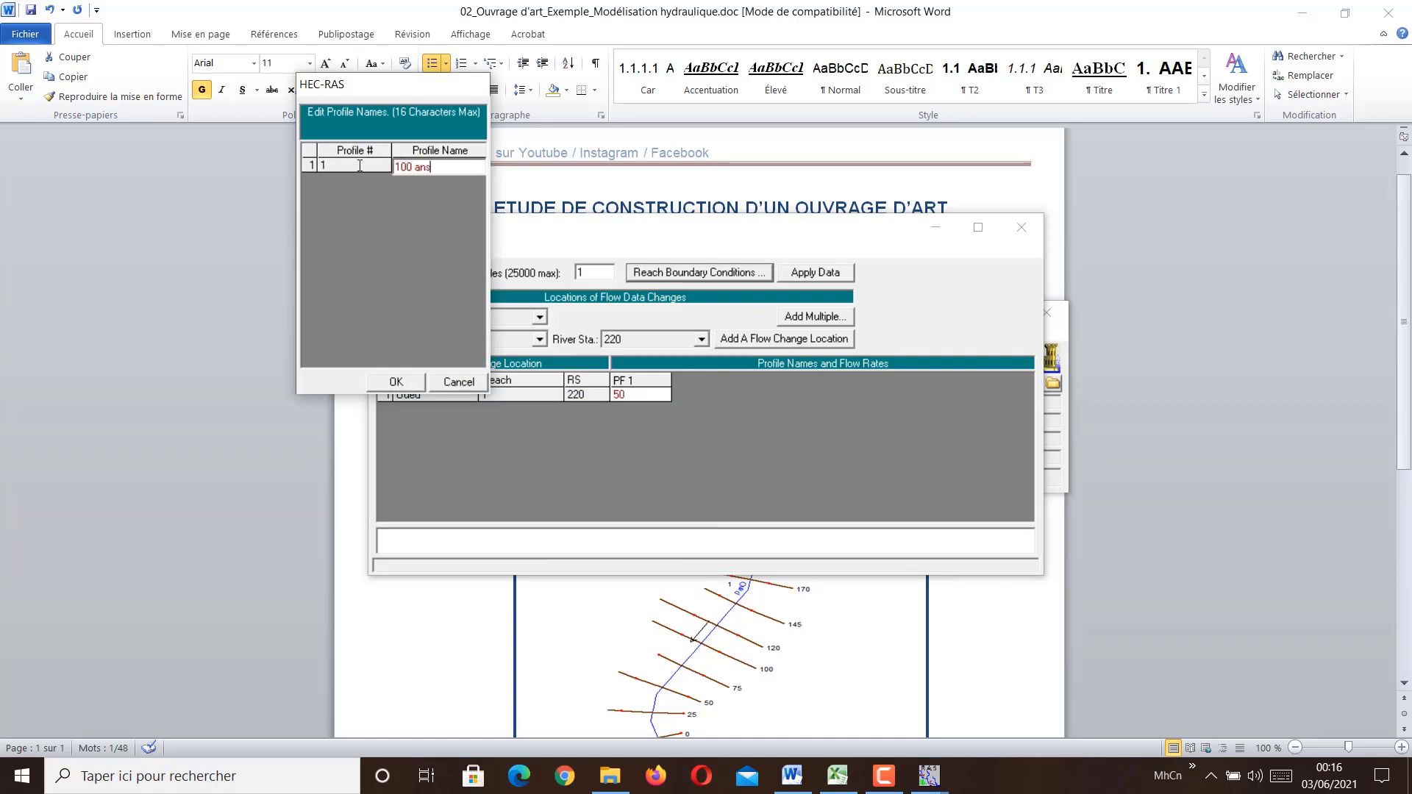
click(395, 382)
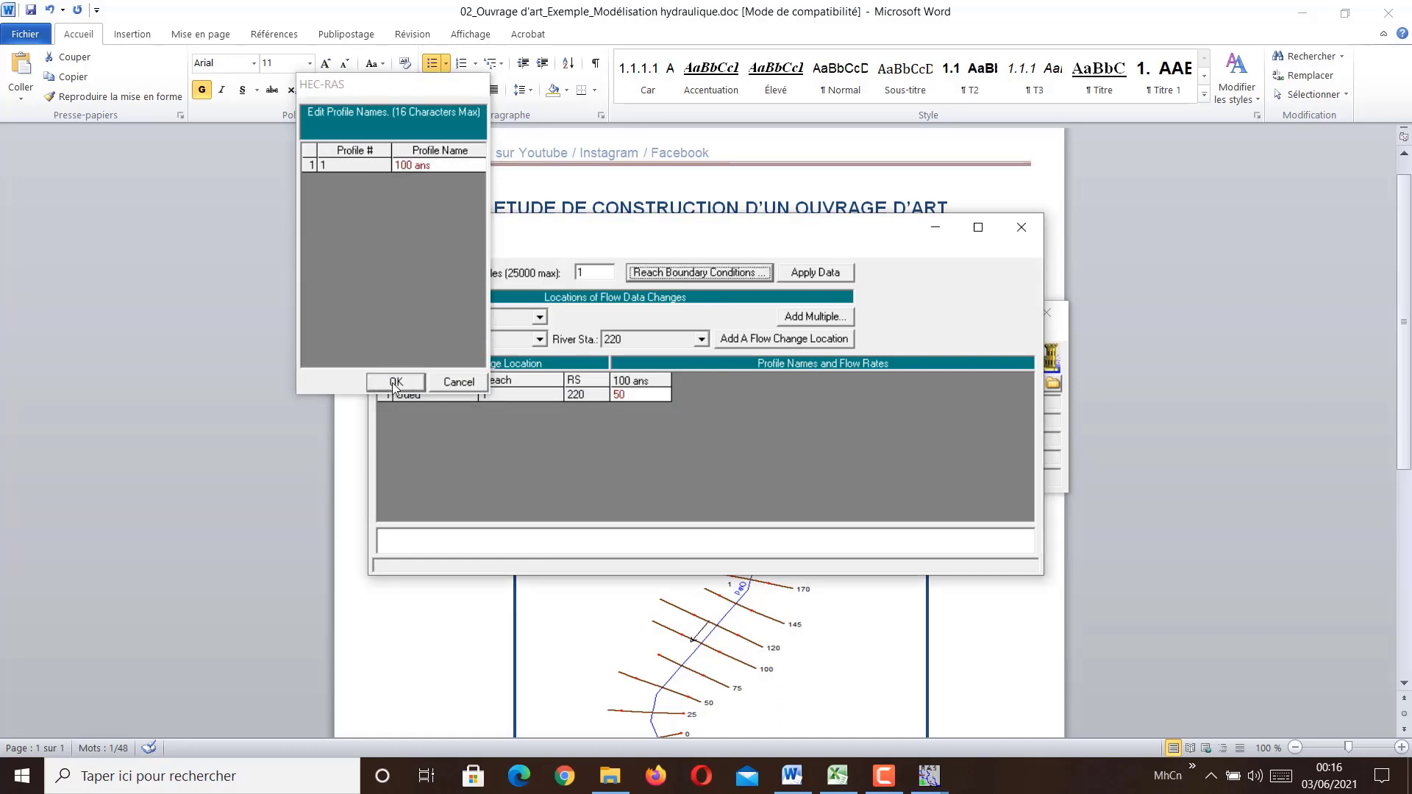
Step: Save the steady flow data
click(384, 252)
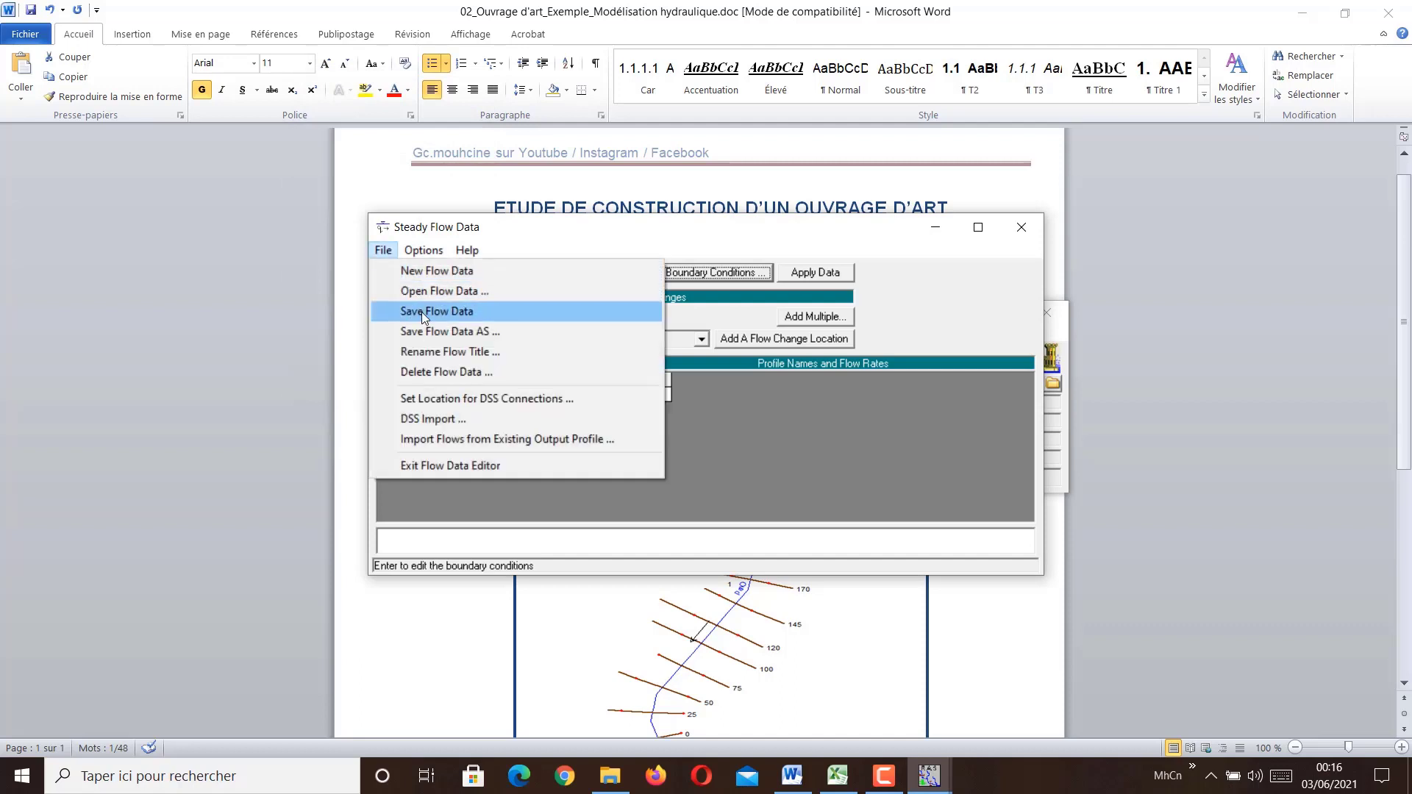